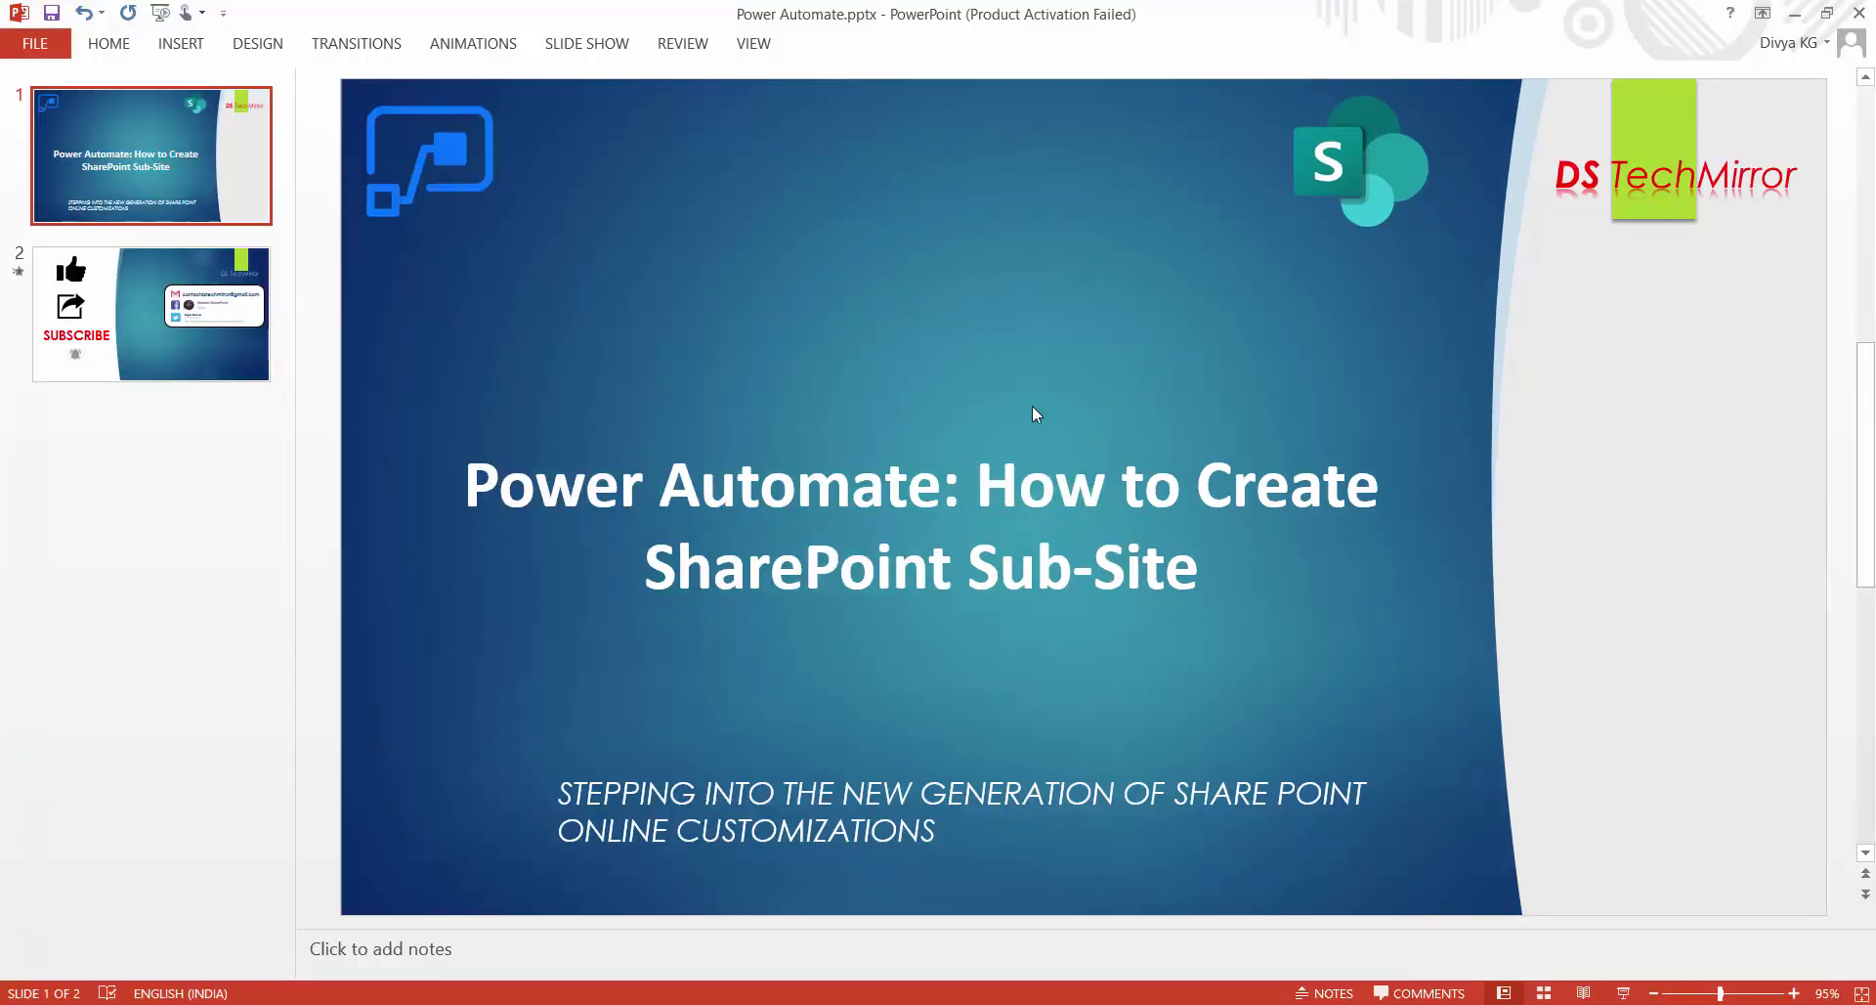
- Switch to Power Automate in the browser and start building a new automated cloud flow
{"action": "key", "text": "alt+Tab"}
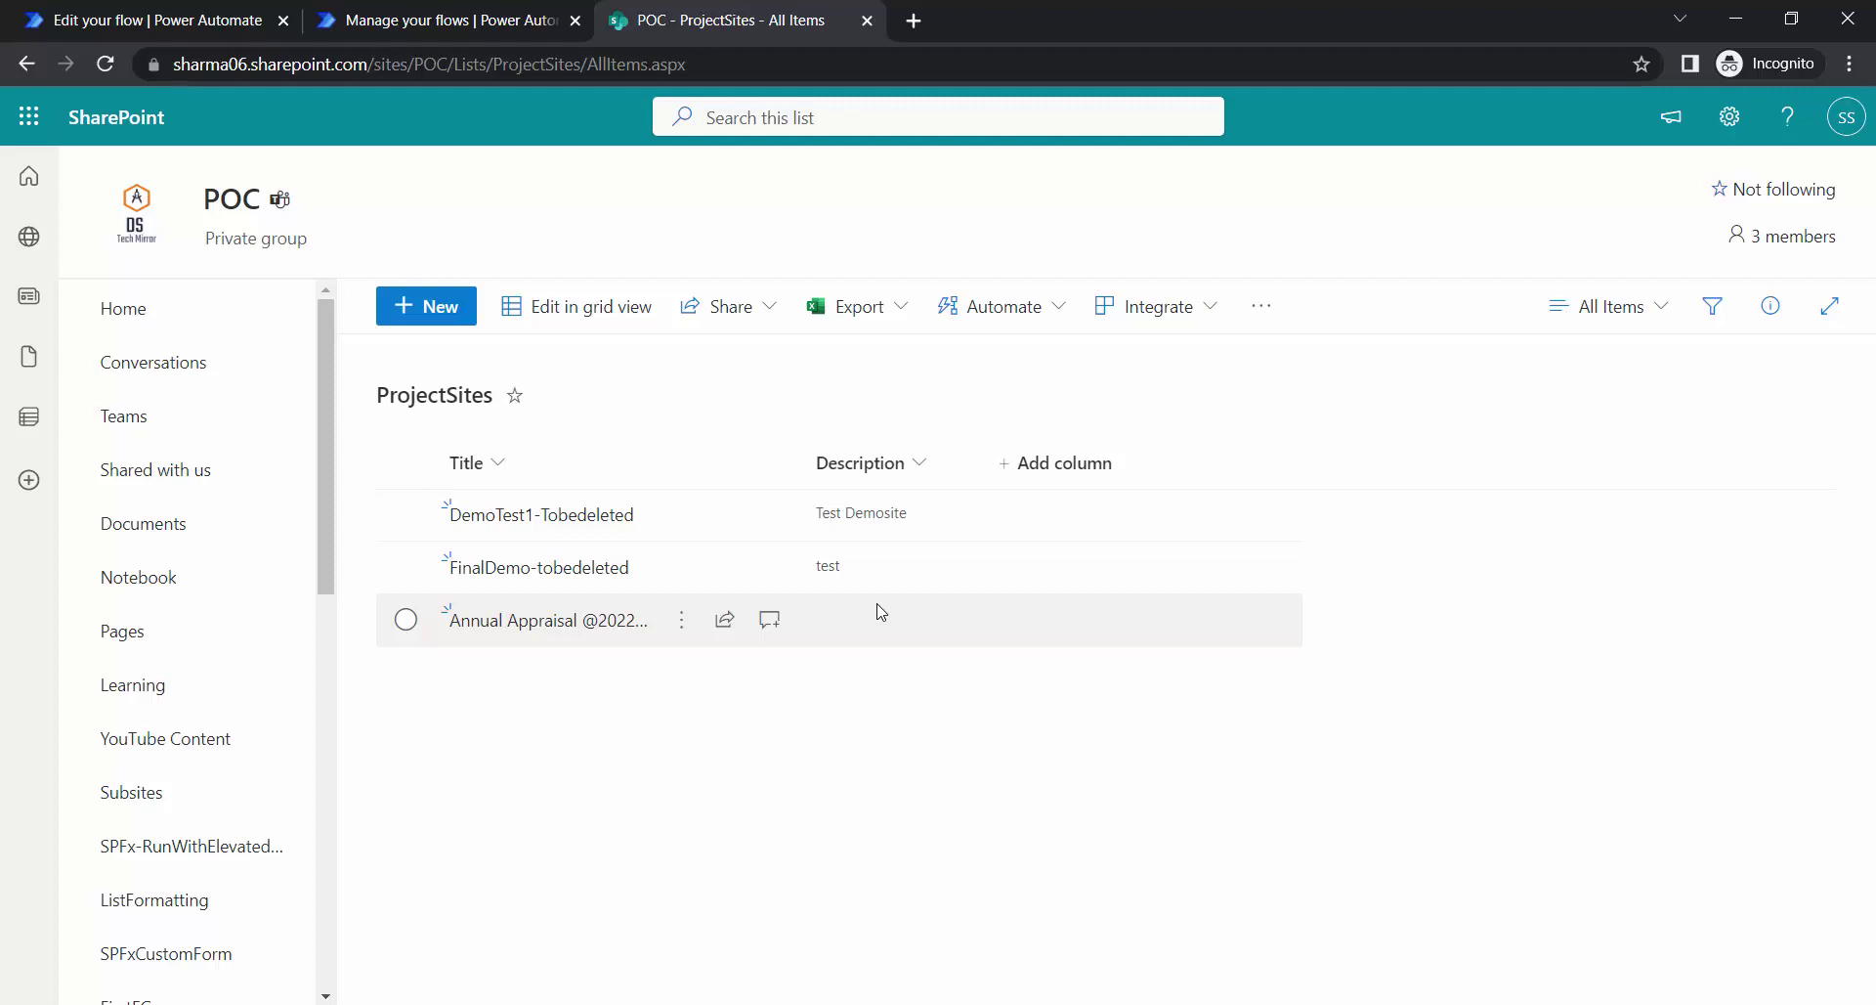
{"action": "left_click", "coordinate": [439, 12]}
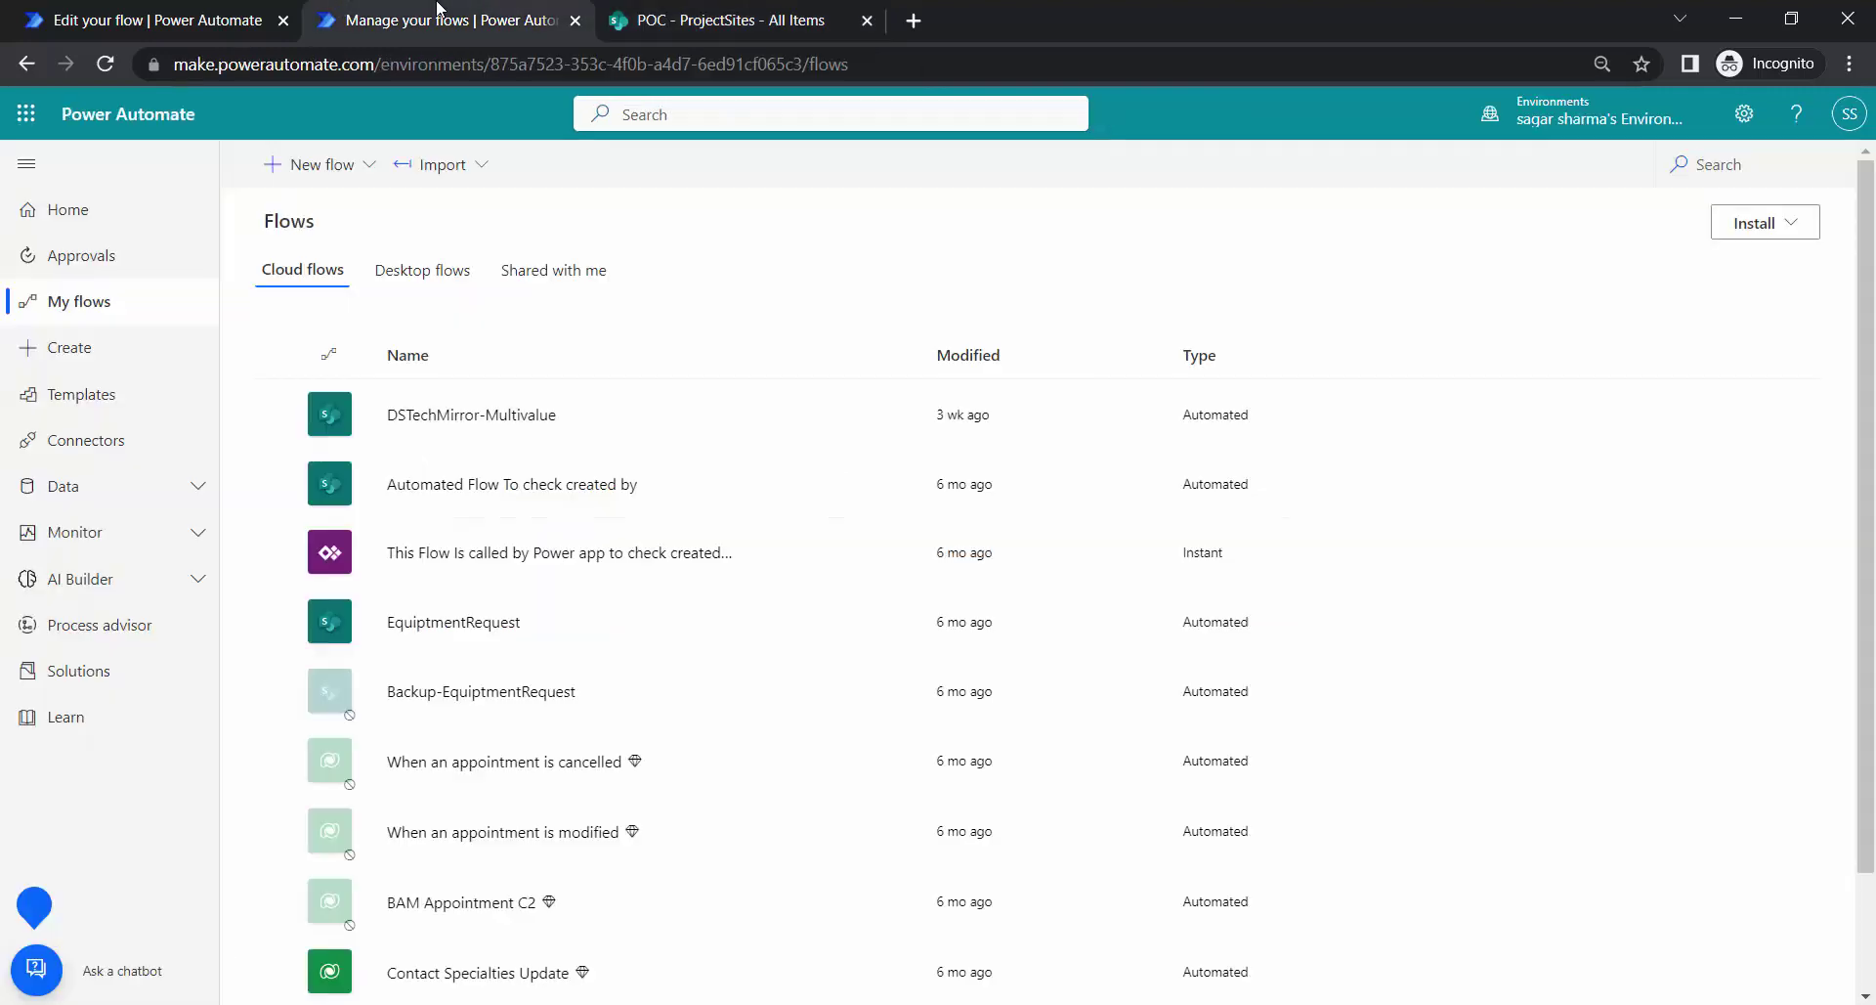
{"action": "left_click", "coordinate": [93, 367]}
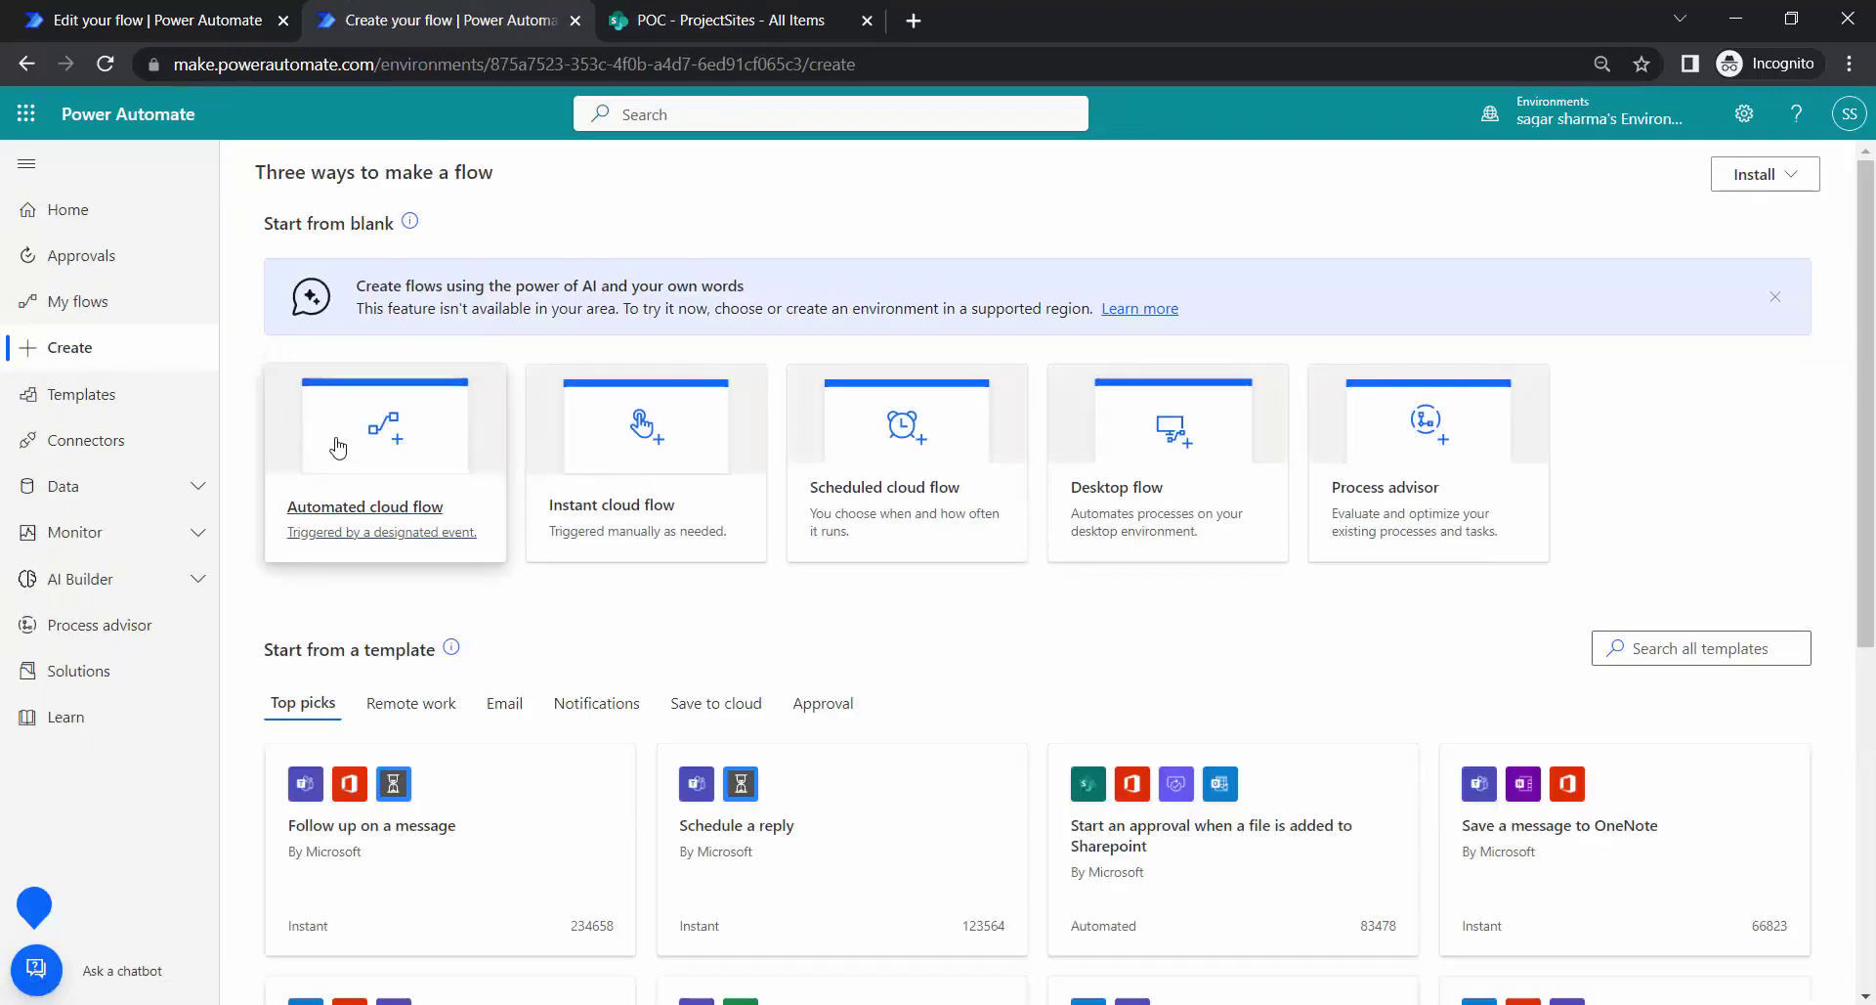
{"action": "left_click", "coordinate": [391, 445]}
- Name the flow DSTechMirror-CreateSubsite and create it with the SharePoint trigger "When an item is created or modified"
{"action": "left_click", "coordinate": [1026, 346]}
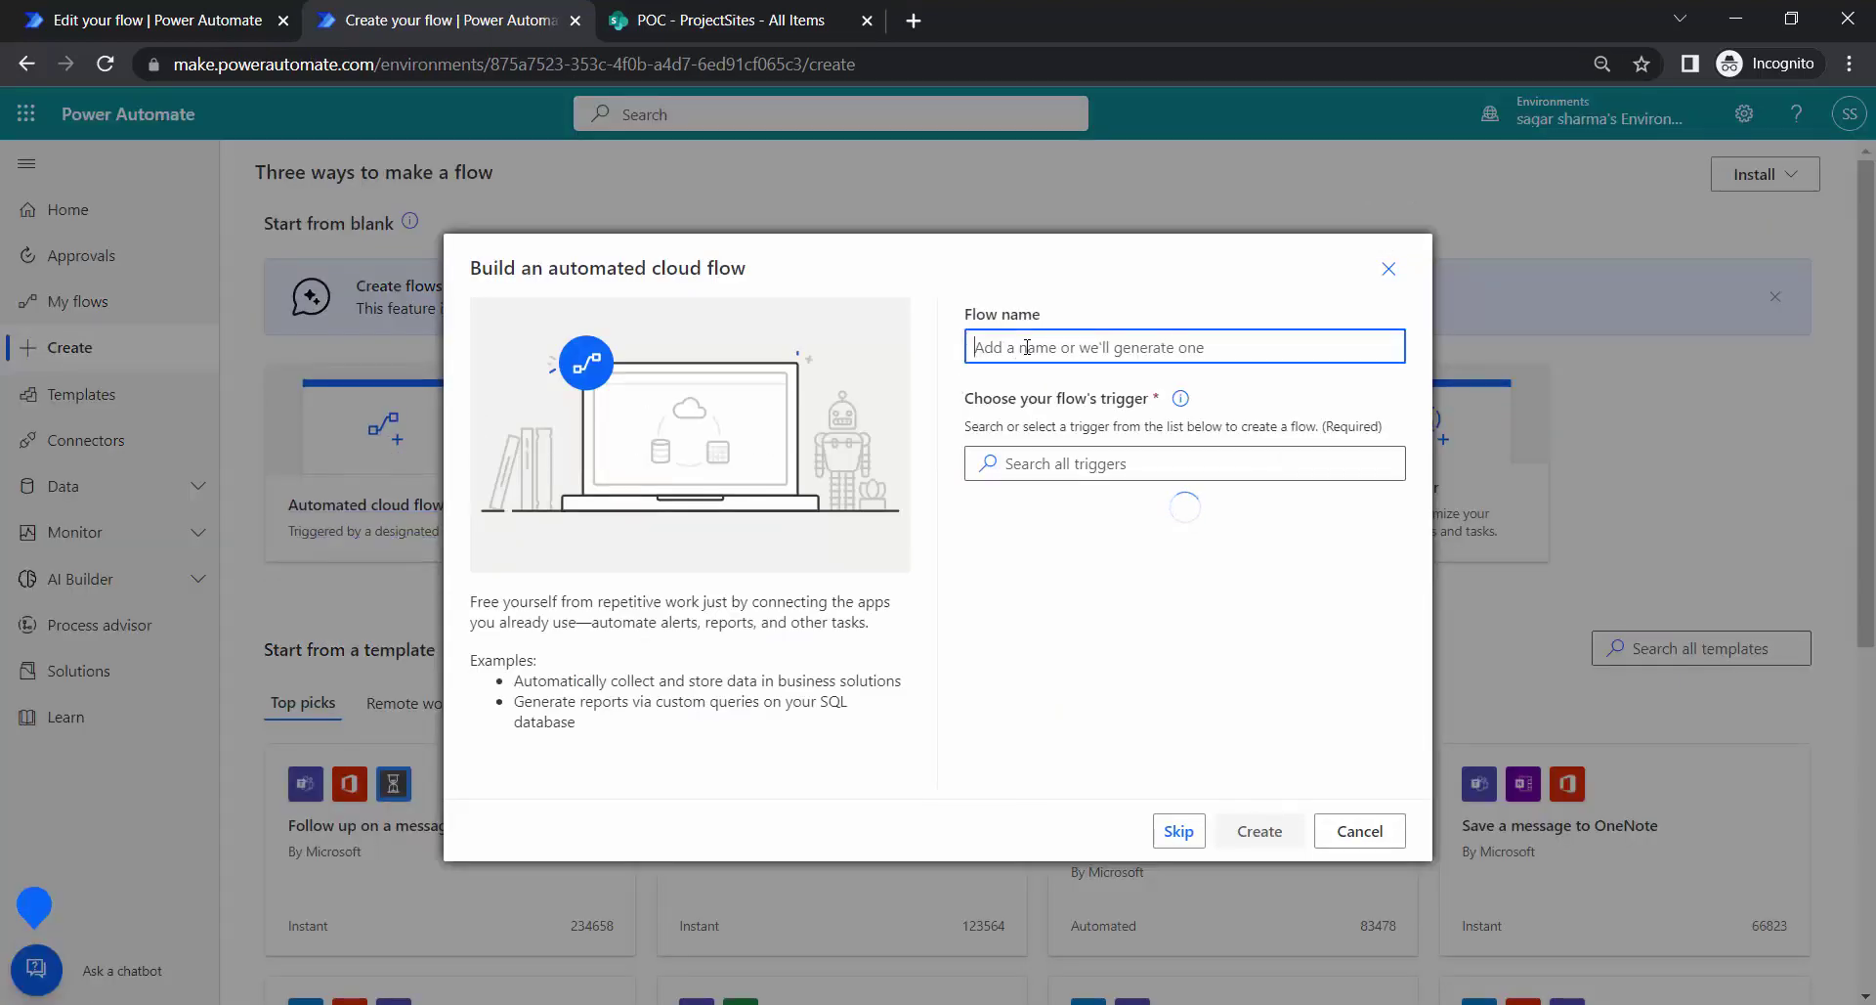
{"action": "type", "text": "DSTEch"}
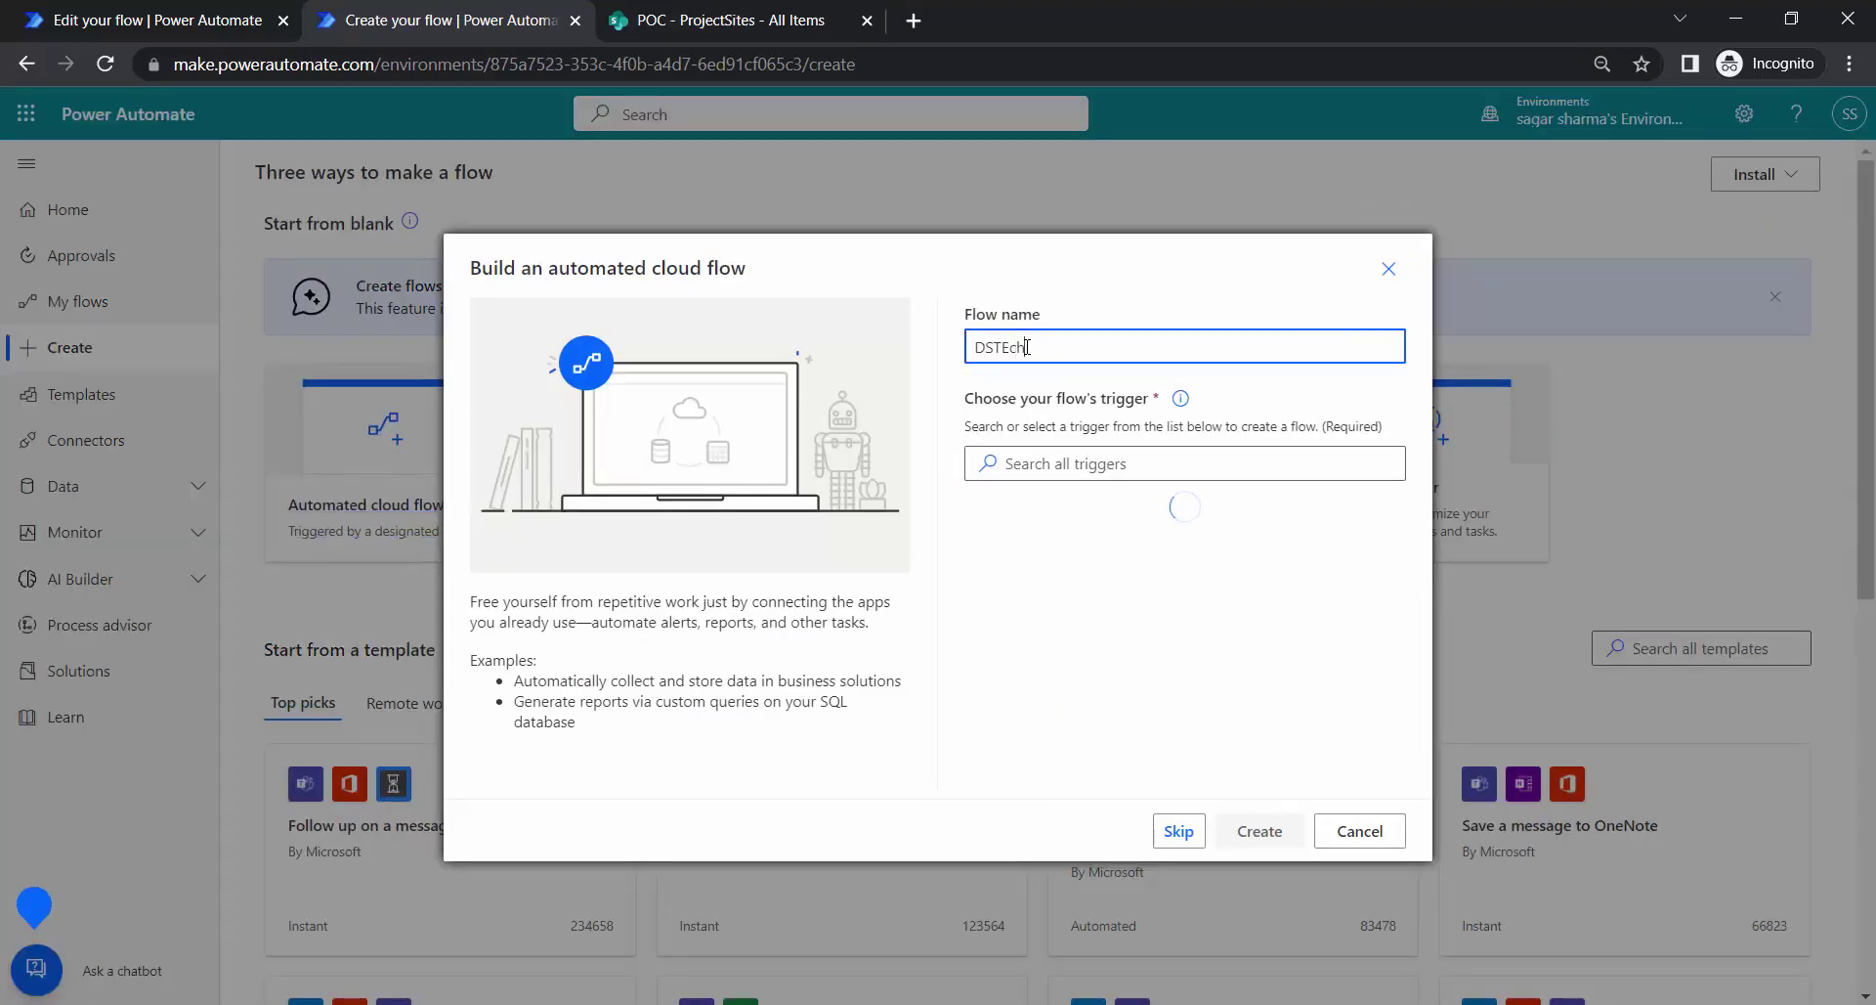
{"action": "key", "text": "BackSpace"}
{"action": "type", "text": "echMir"}
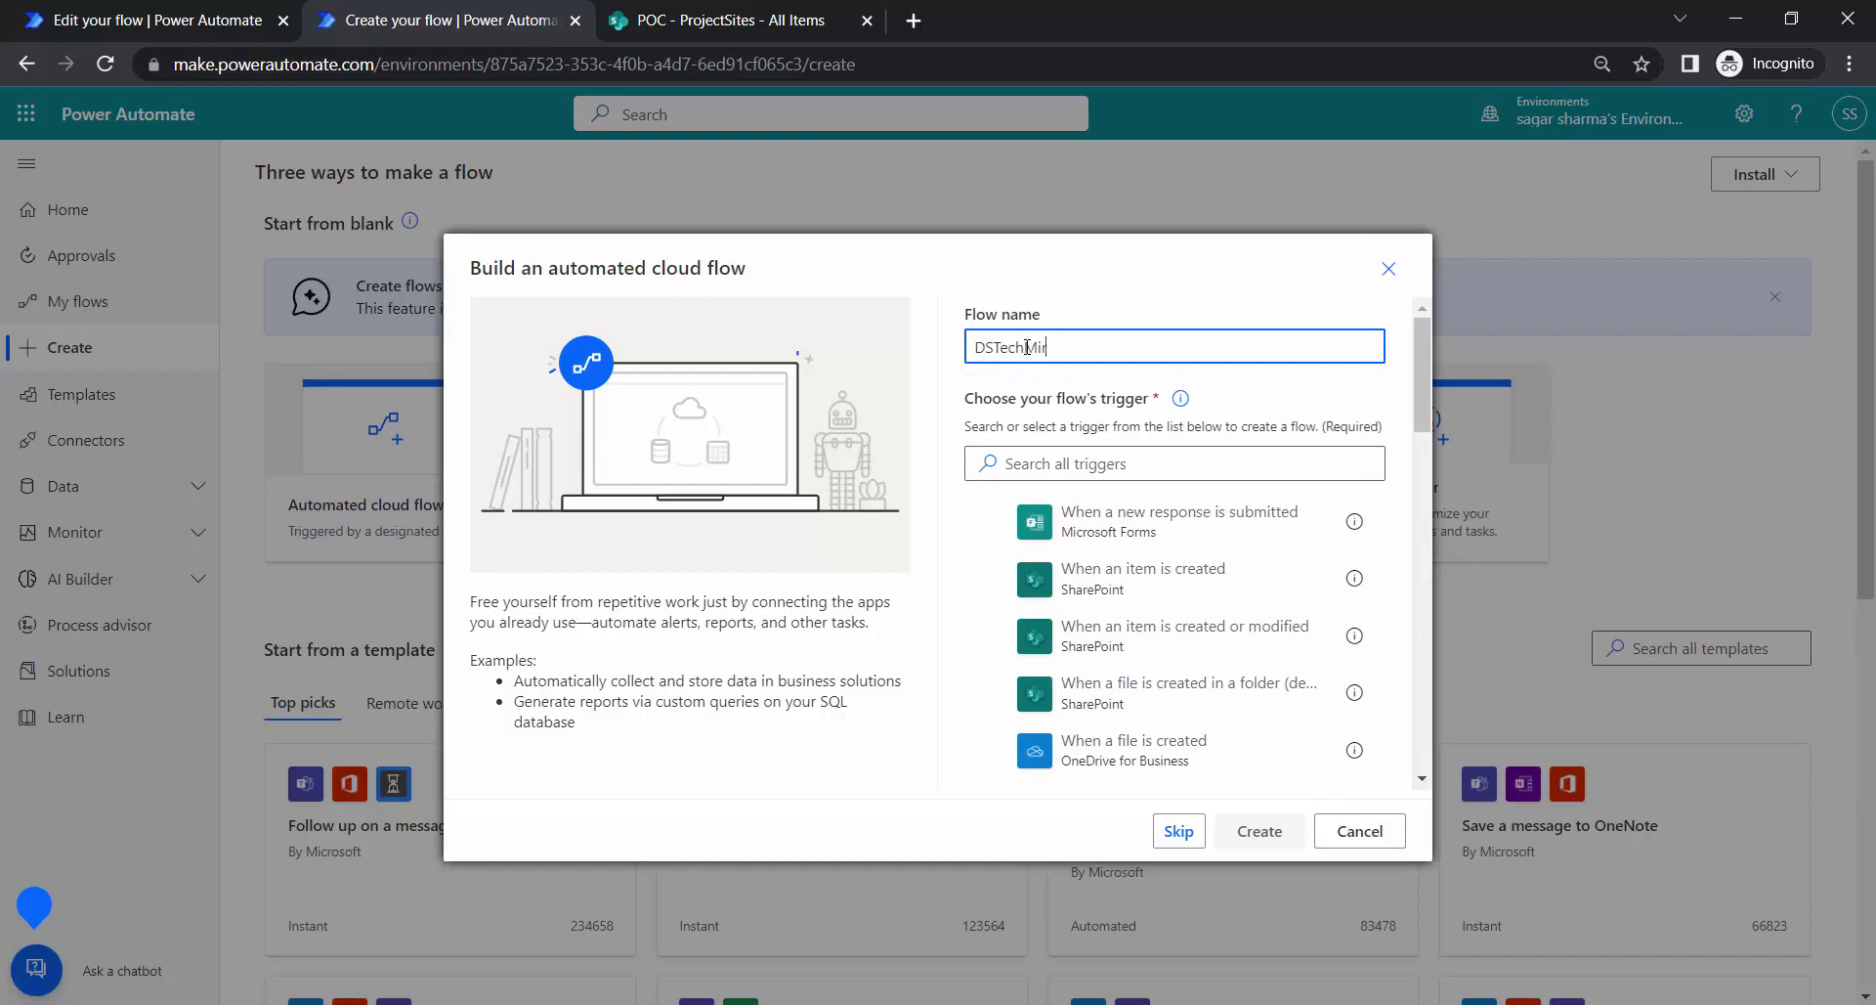
{"action": "type", "text": "ror-CreateSubsite"}
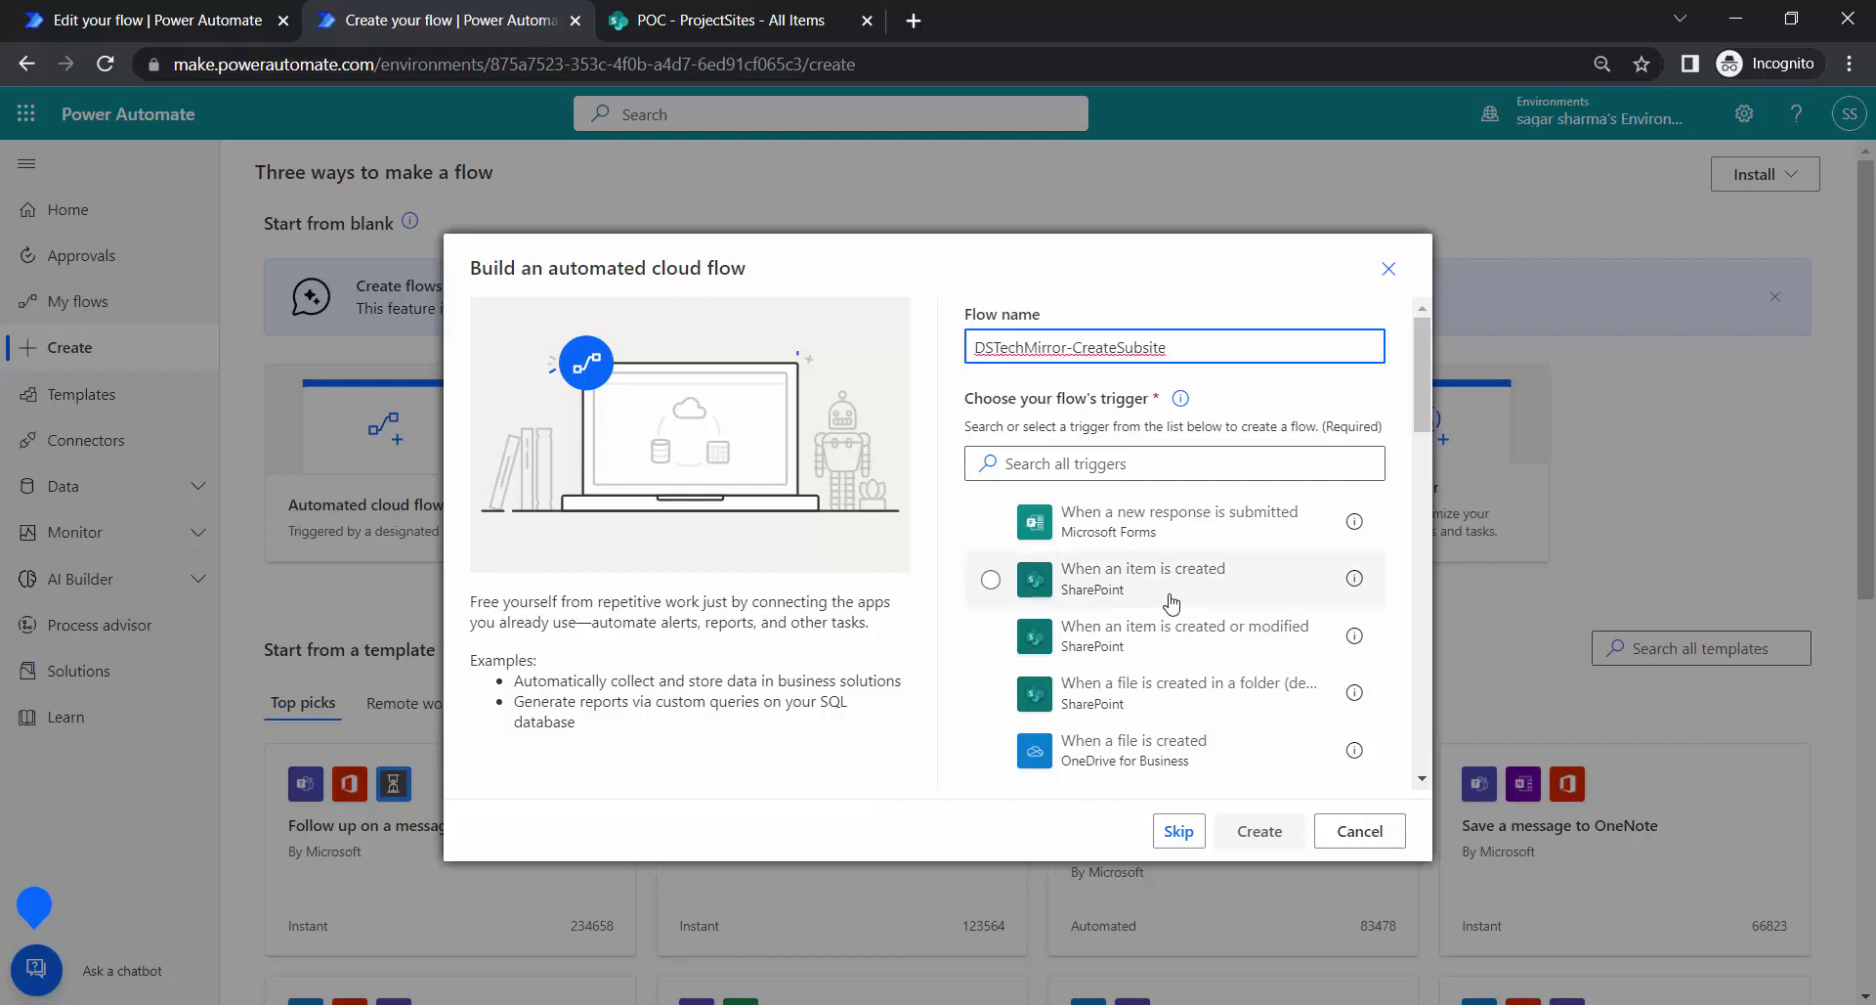
{"action": "left_click", "coordinate": [1202, 647]}
{"action": "left_click", "coordinate": [1261, 839]}
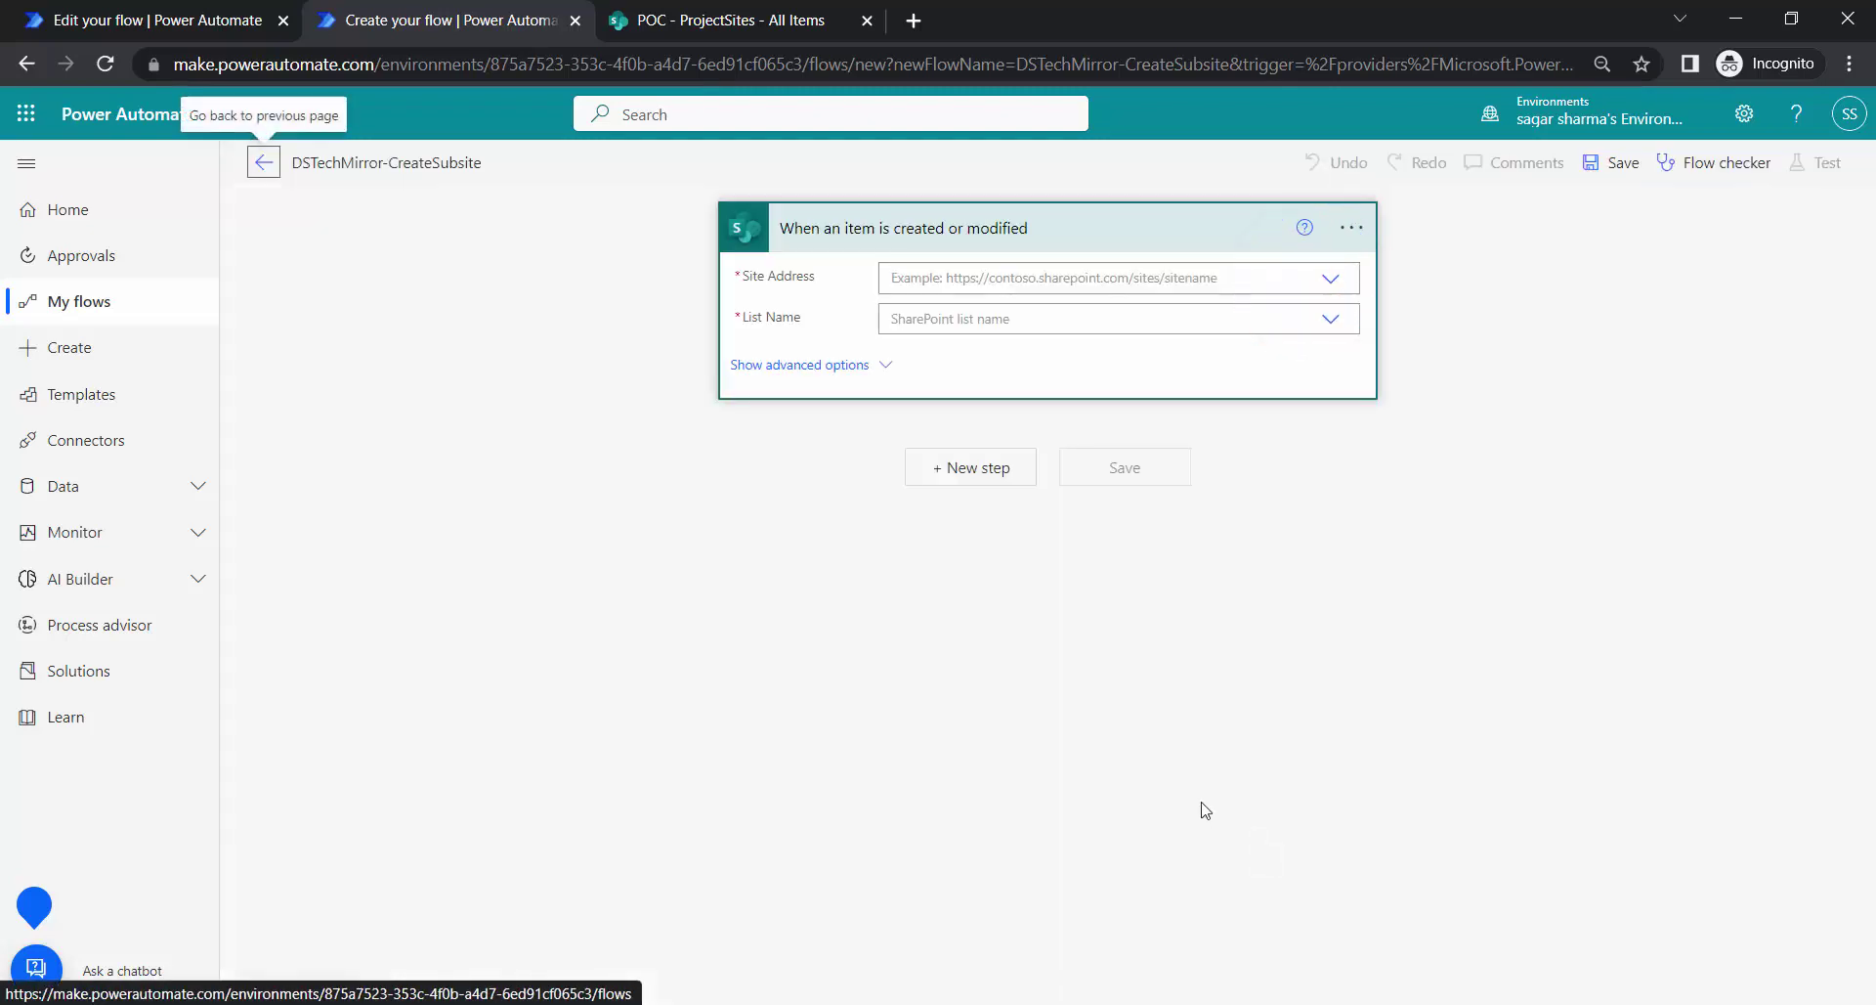
- Set the trigger's site address to the POC site and its list to ProjectSites
{"action": "left_click", "coordinate": [1333, 281]}
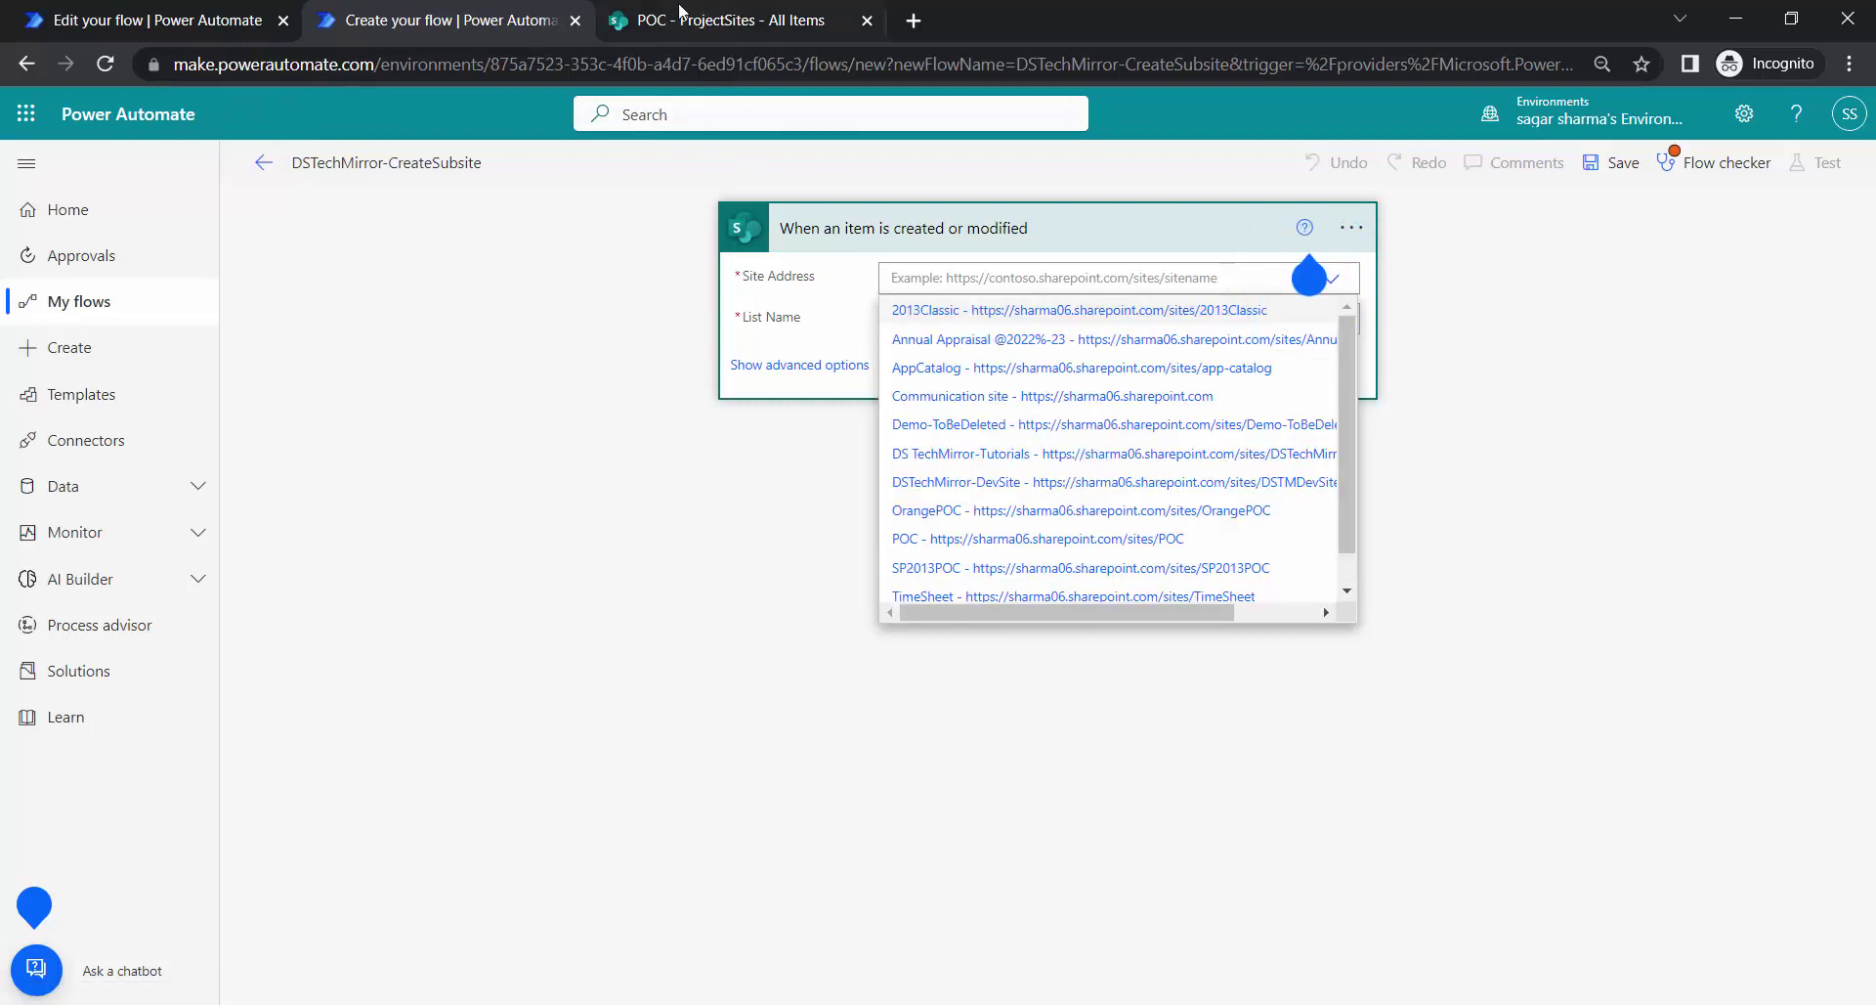
{"action": "left_click", "coordinate": [997, 544]}
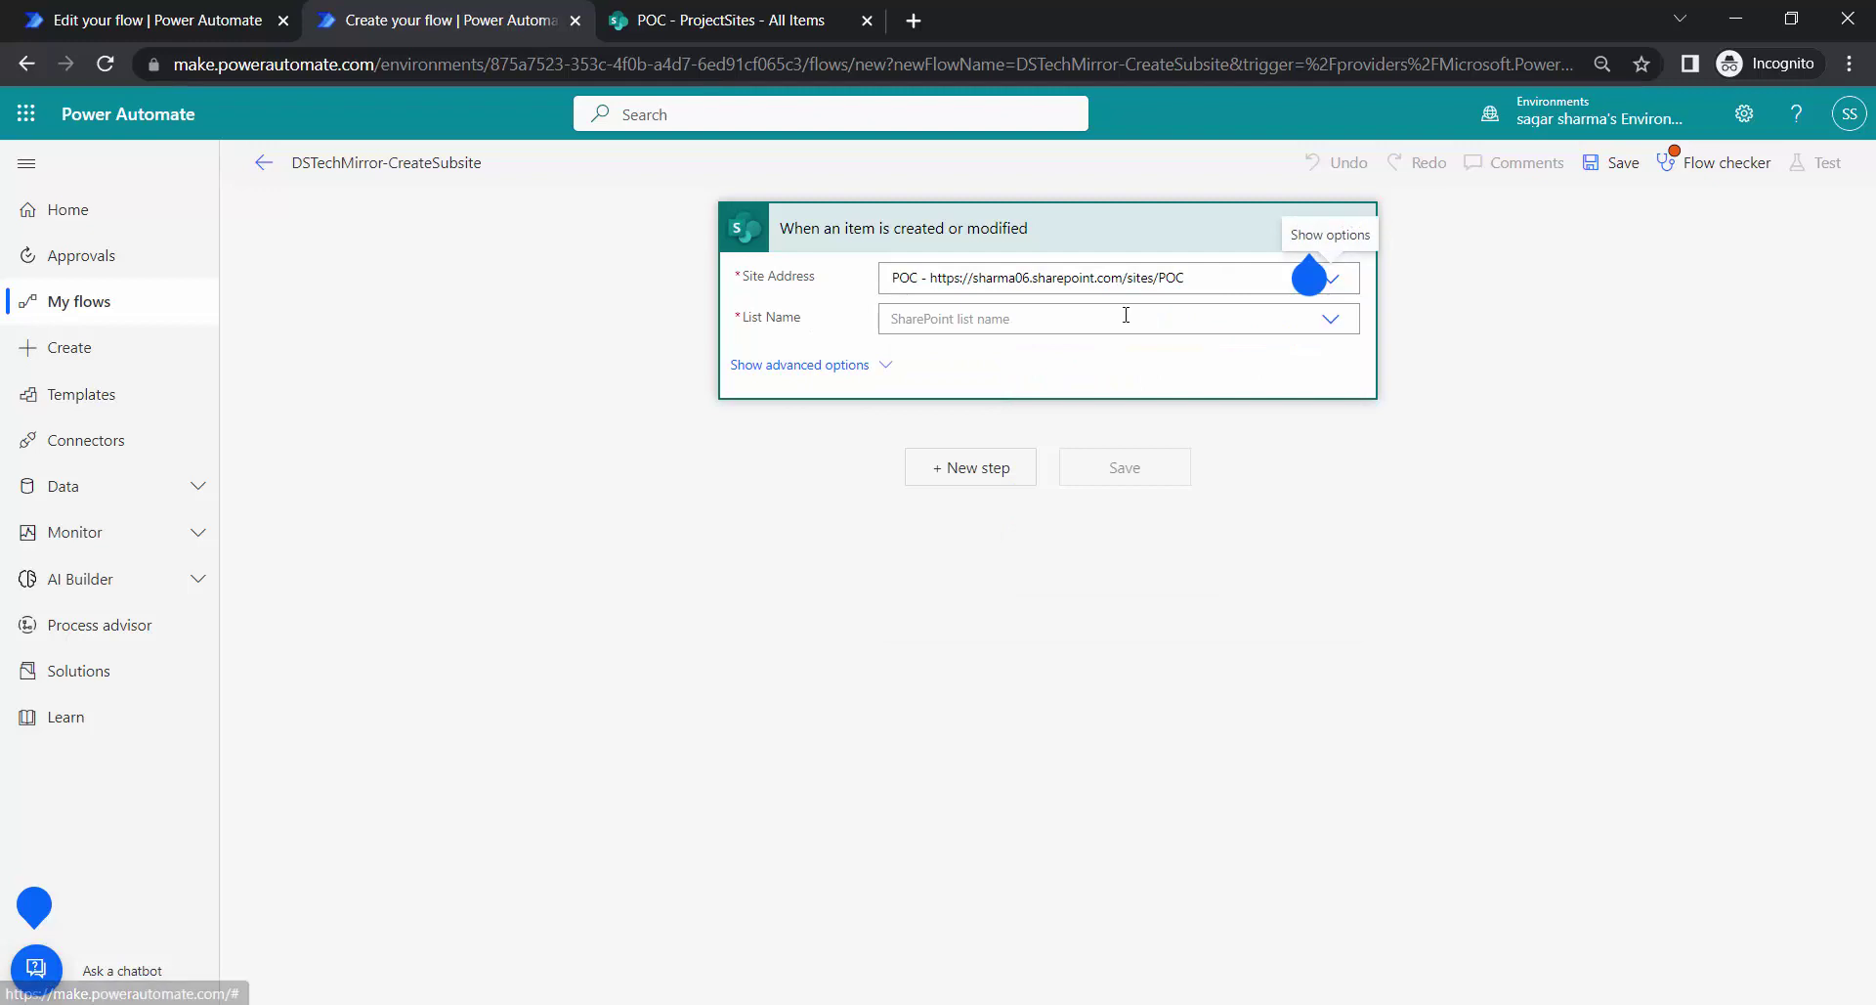
{"action": "left_click", "coordinate": [1330, 321]}
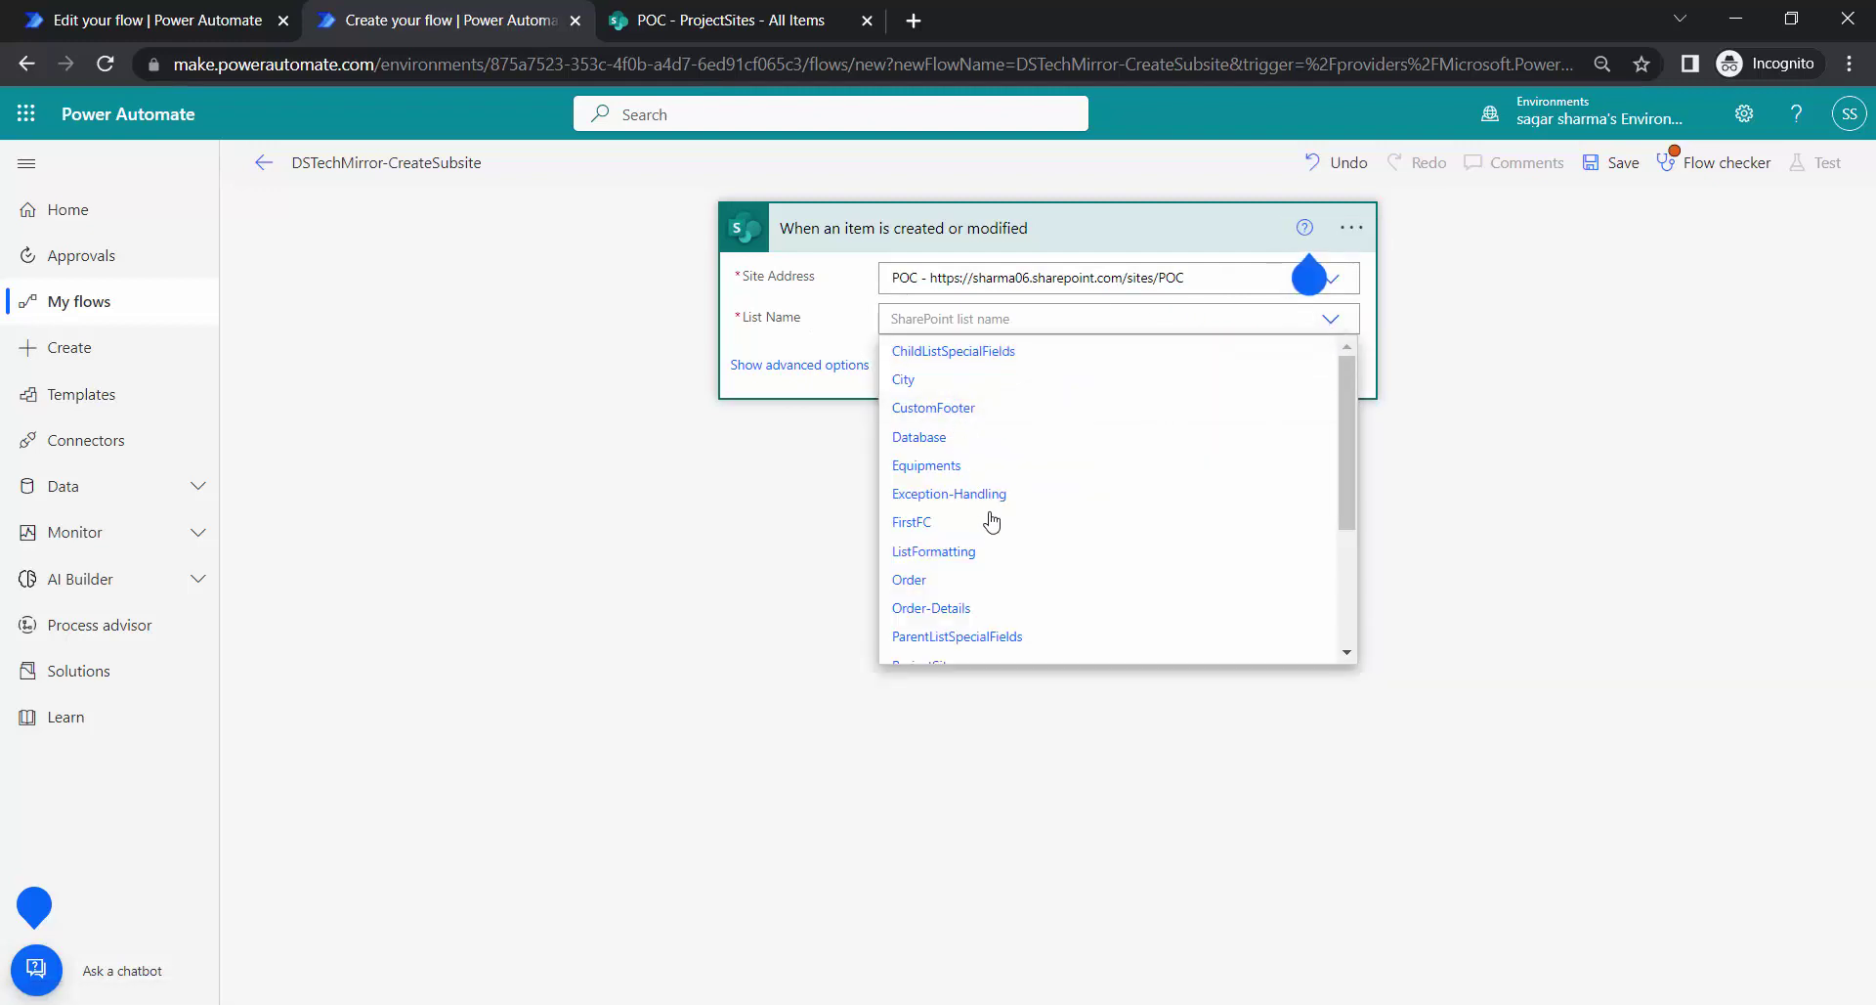
{"action": "scroll", "coordinate": [992, 521], "scroll_direction": "down", "scroll_amount": 1}
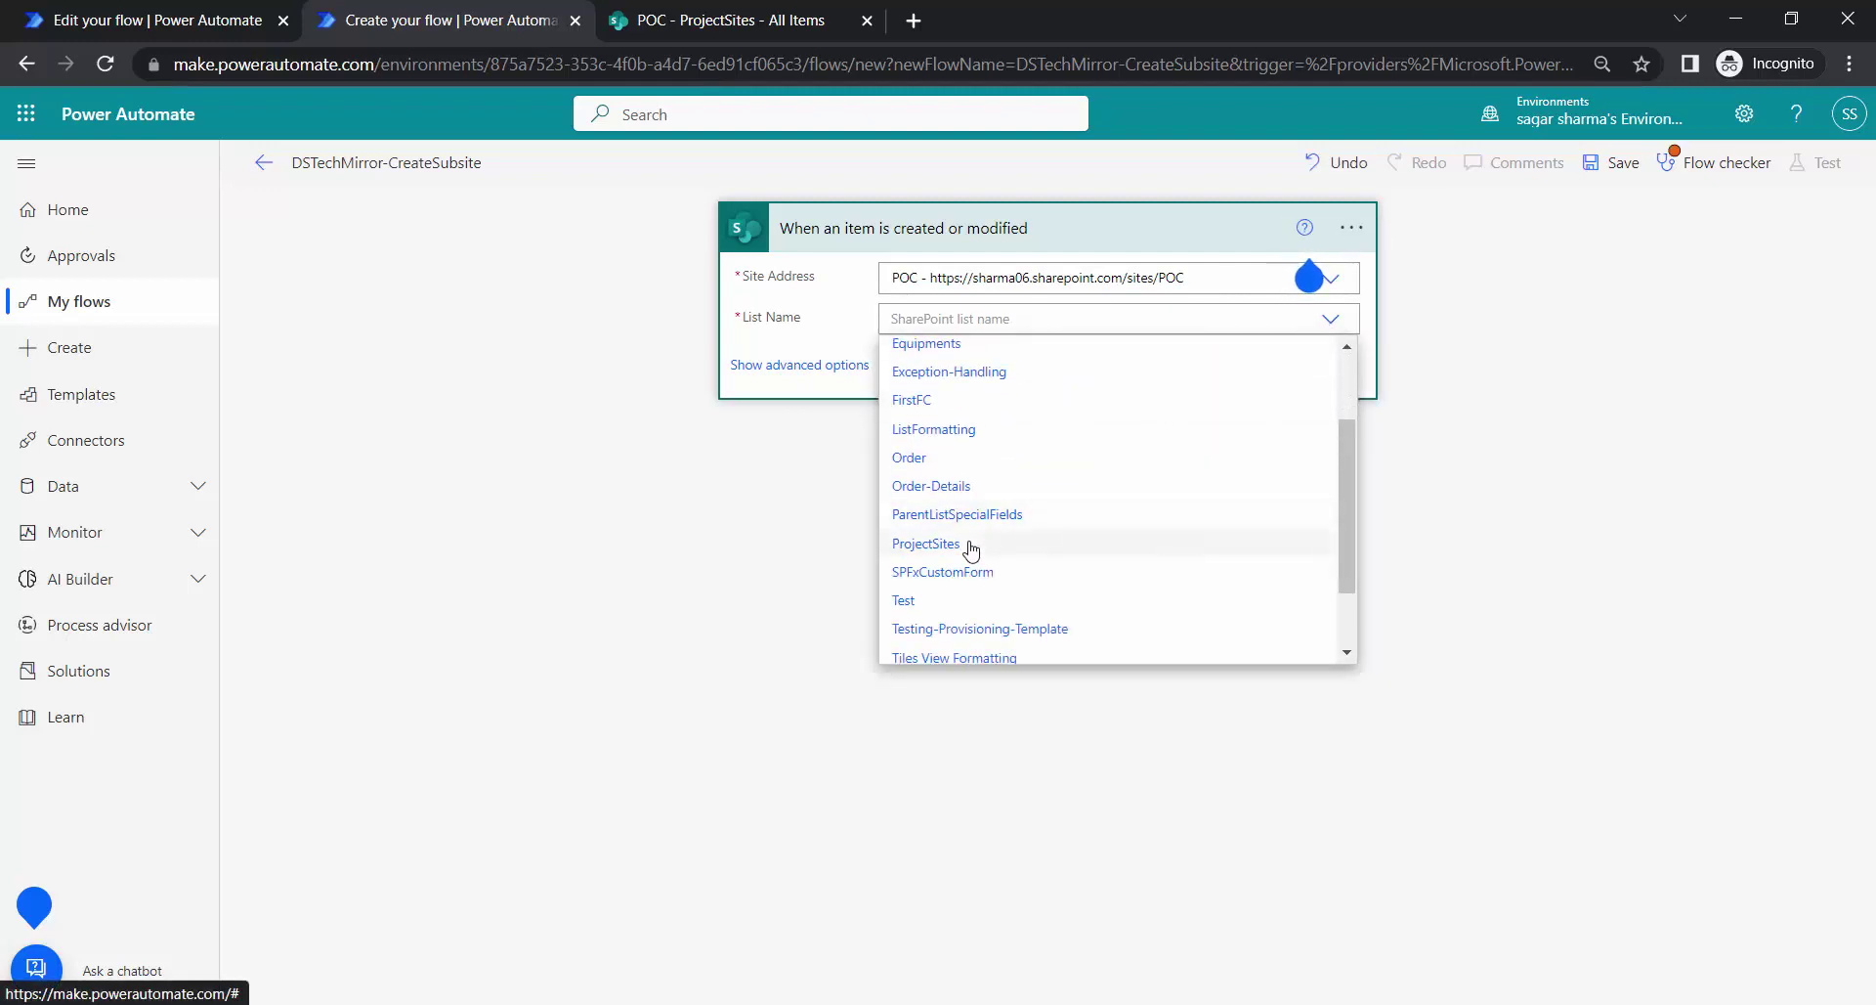
{"action": "left_click", "coordinate": [927, 543]}
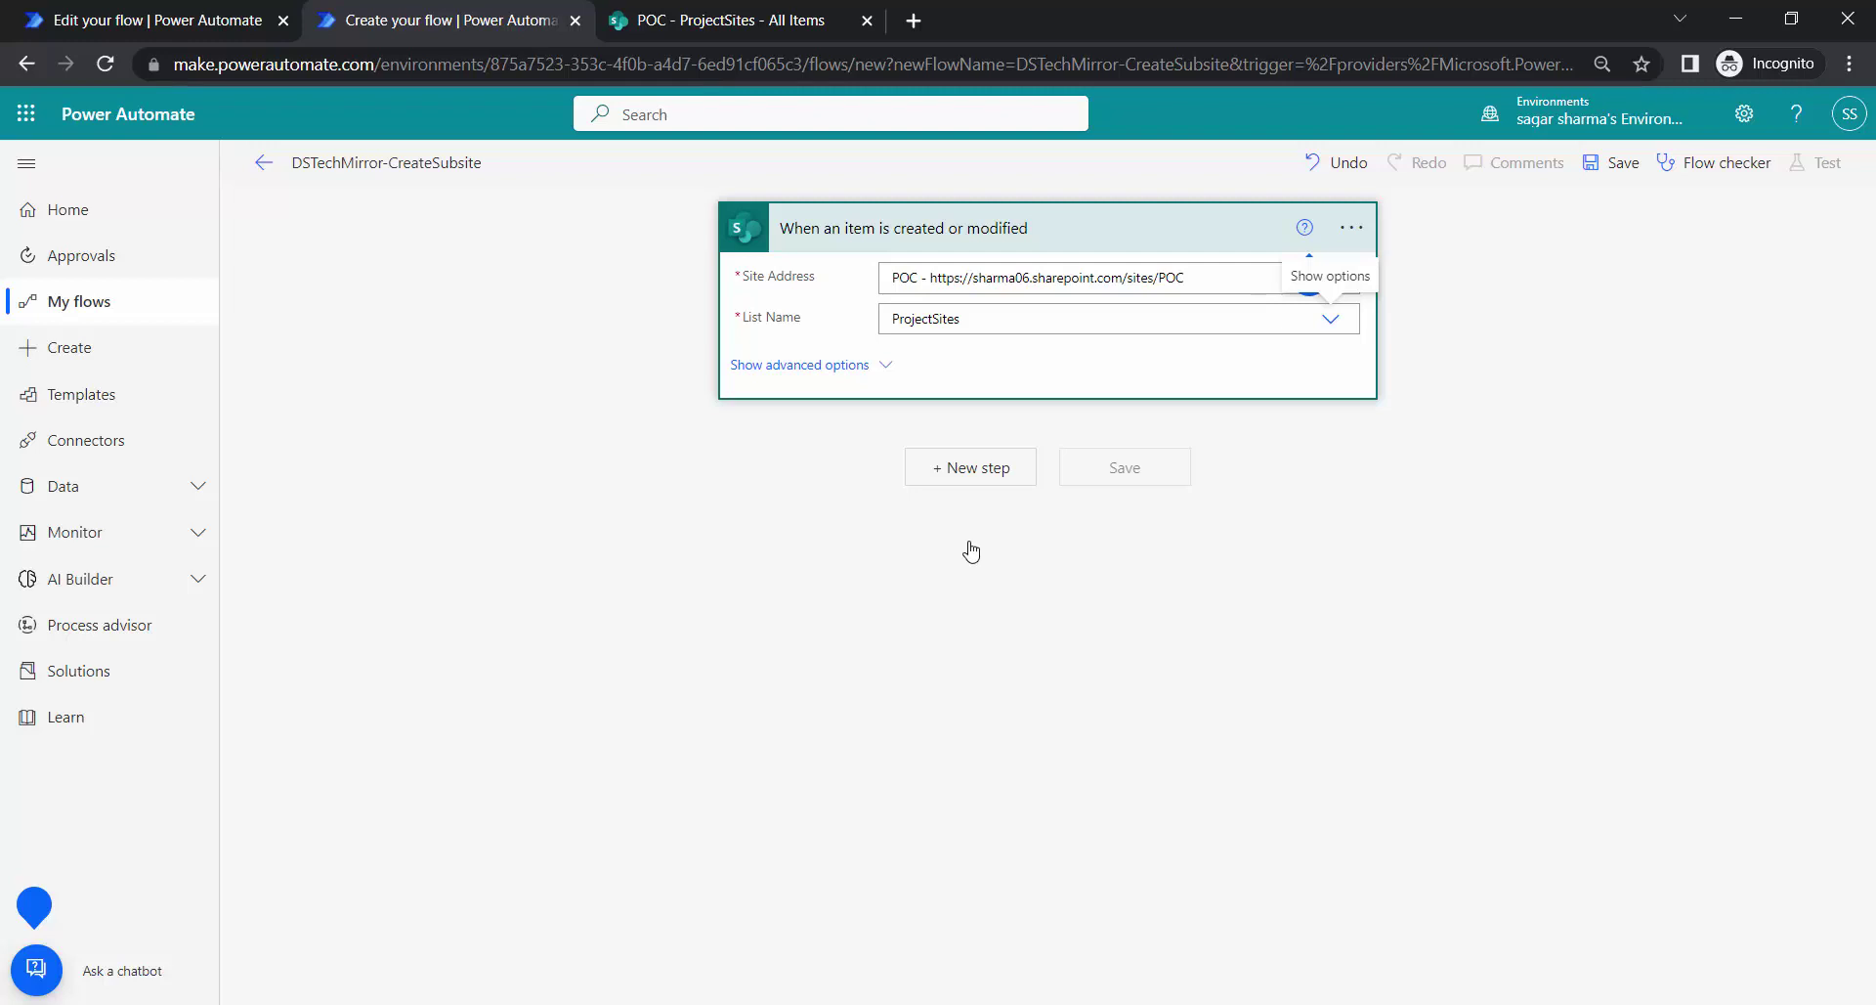
- Add an Initialize variable action after the trigger, naming the variable SiteUrl with type String
{"action": "left_click", "coordinate": [977, 469]}
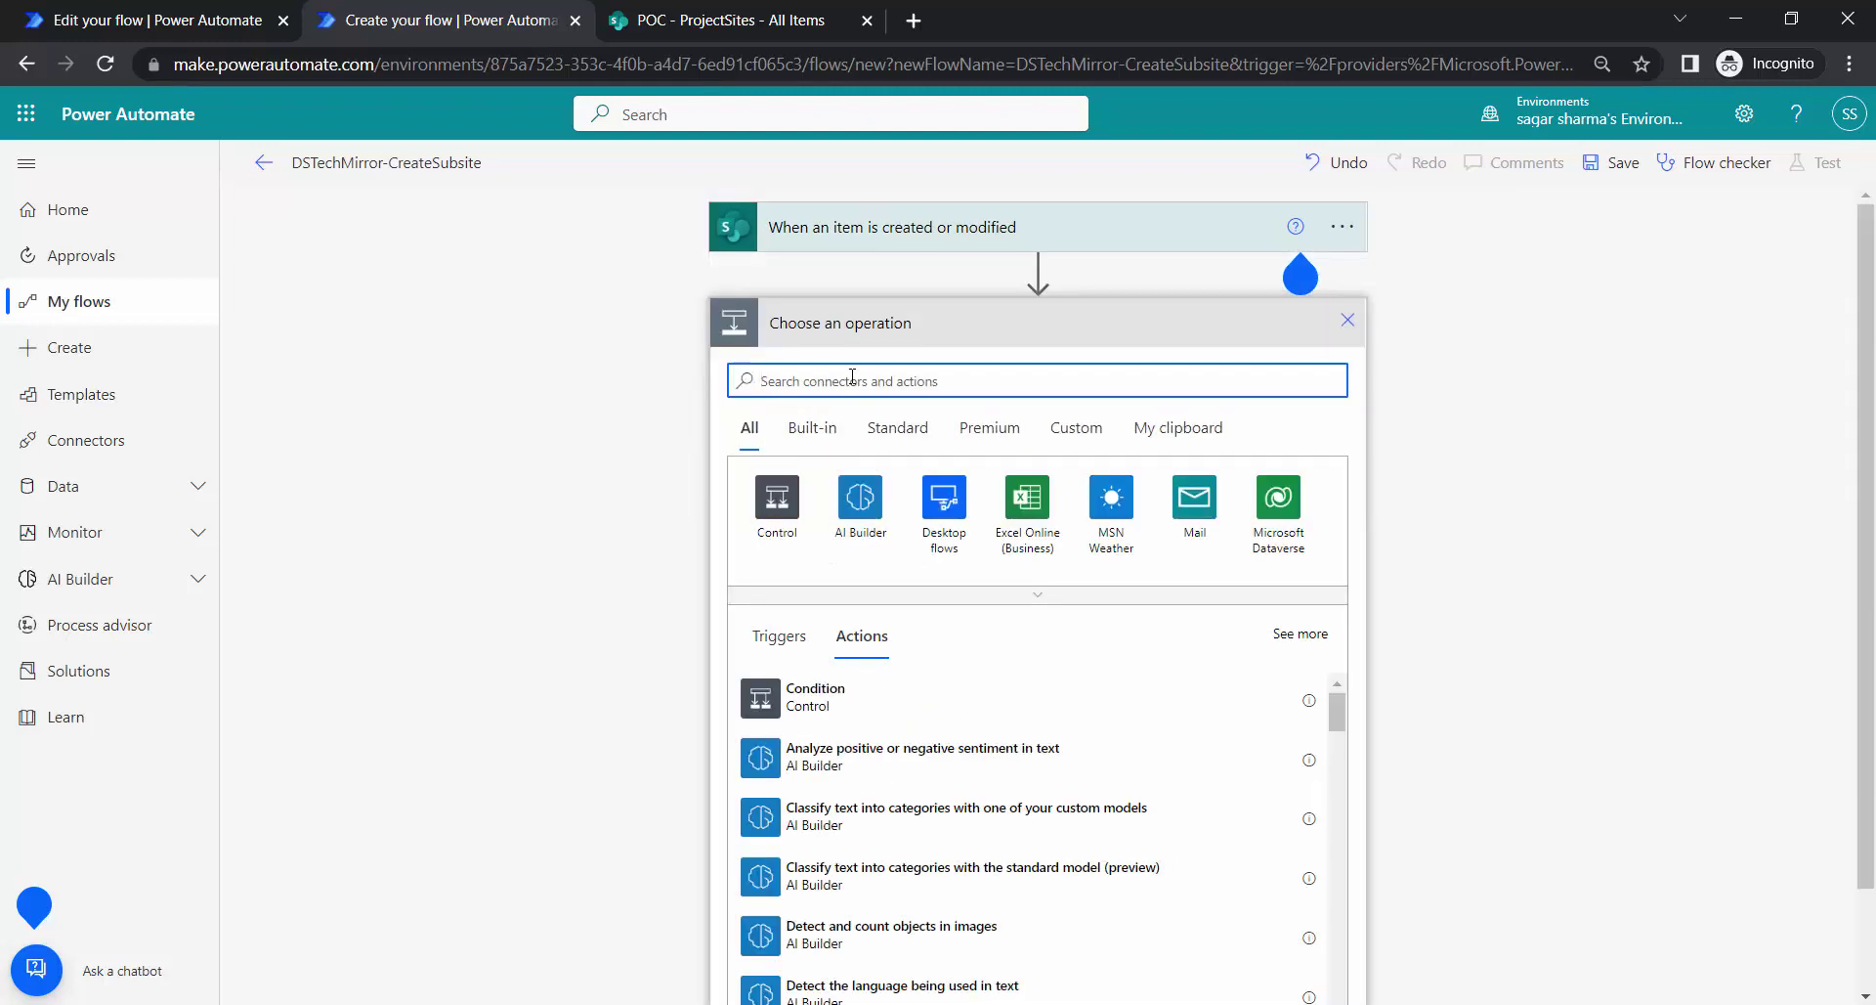
{"action": "type", "text": "initialize"}
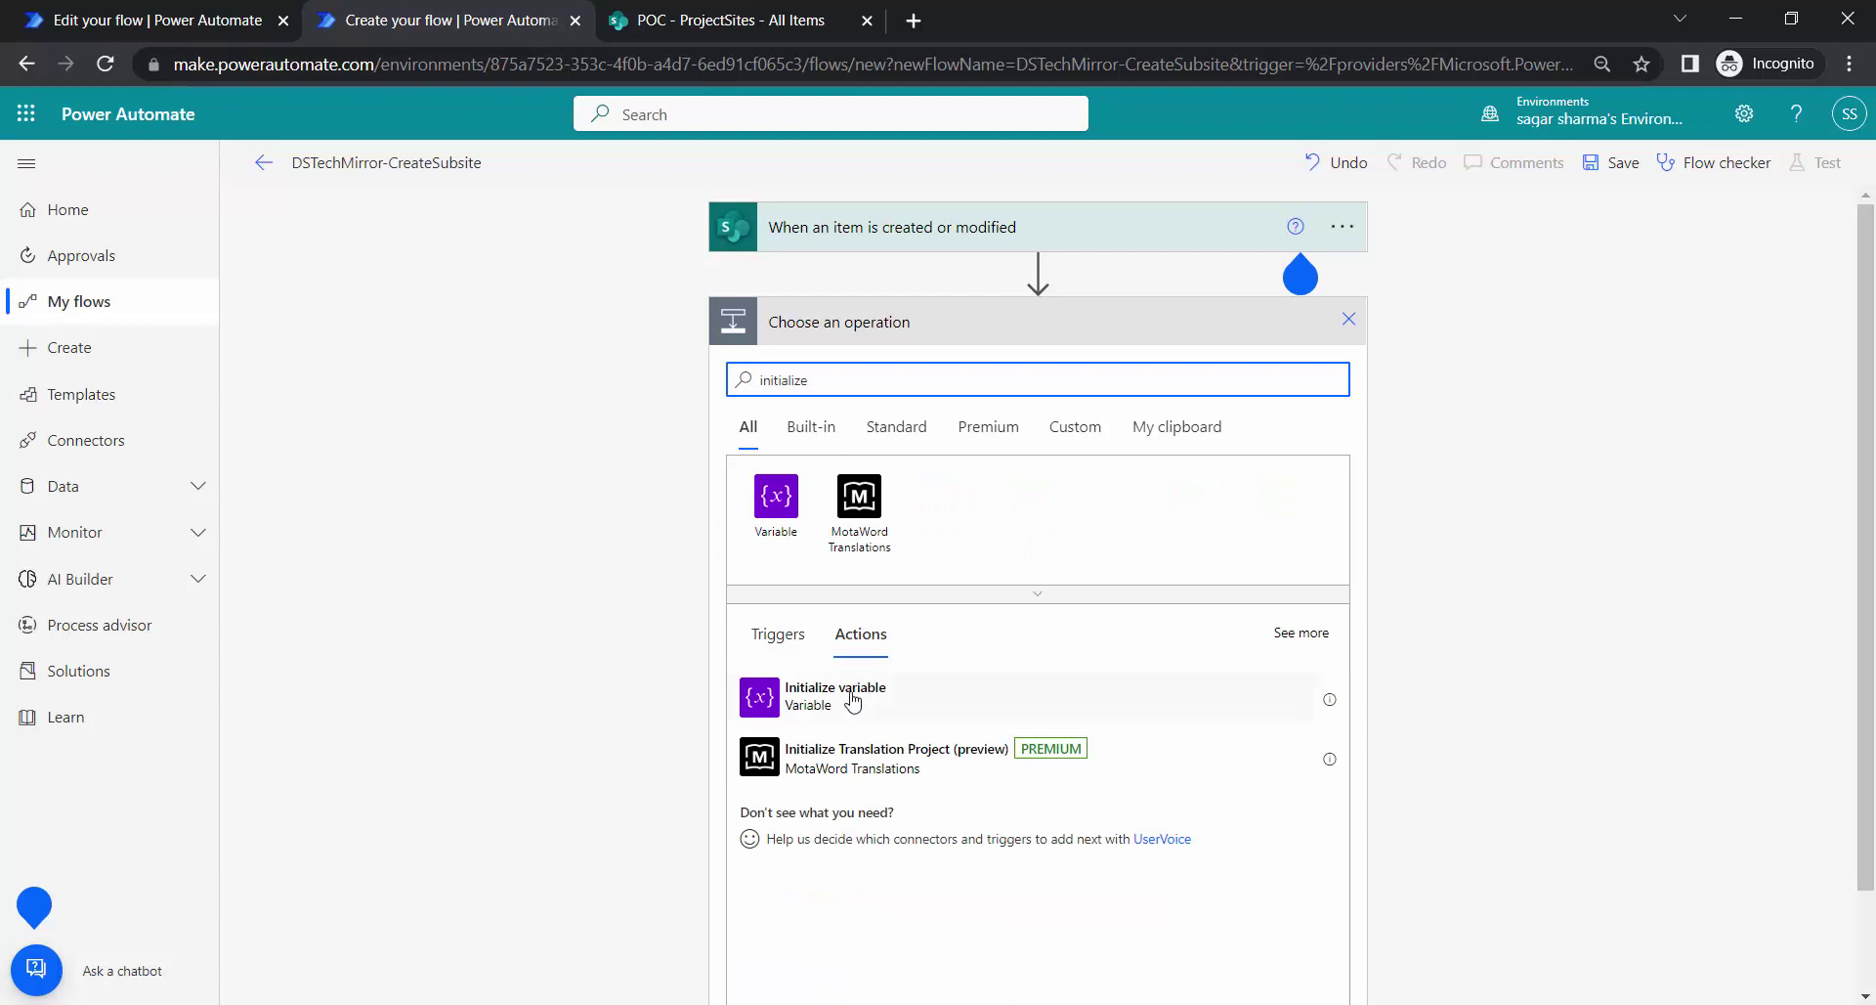
{"action": "left_click", "coordinate": [853, 698]}
{"action": "left_click", "coordinate": [1087, 375]}
{"action": "type", "text": "SiteUrl"}
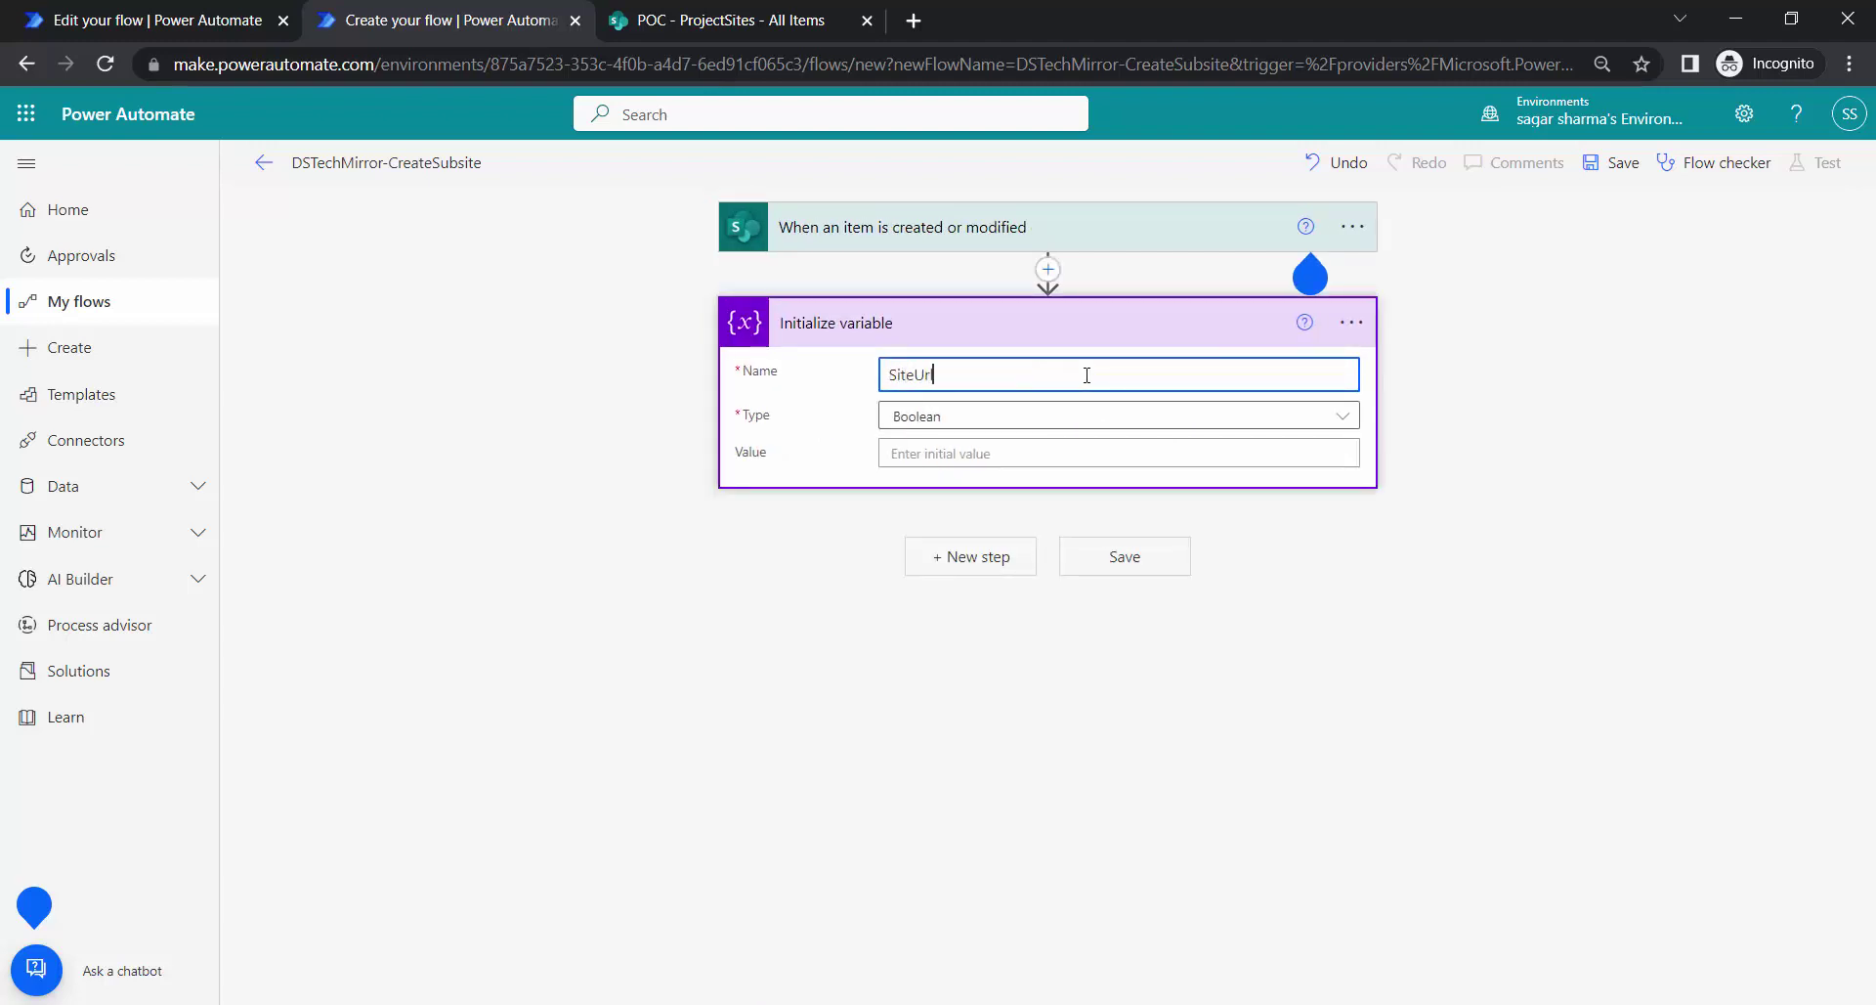
{"action": "left_click", "coordinate": [1051, 415]}
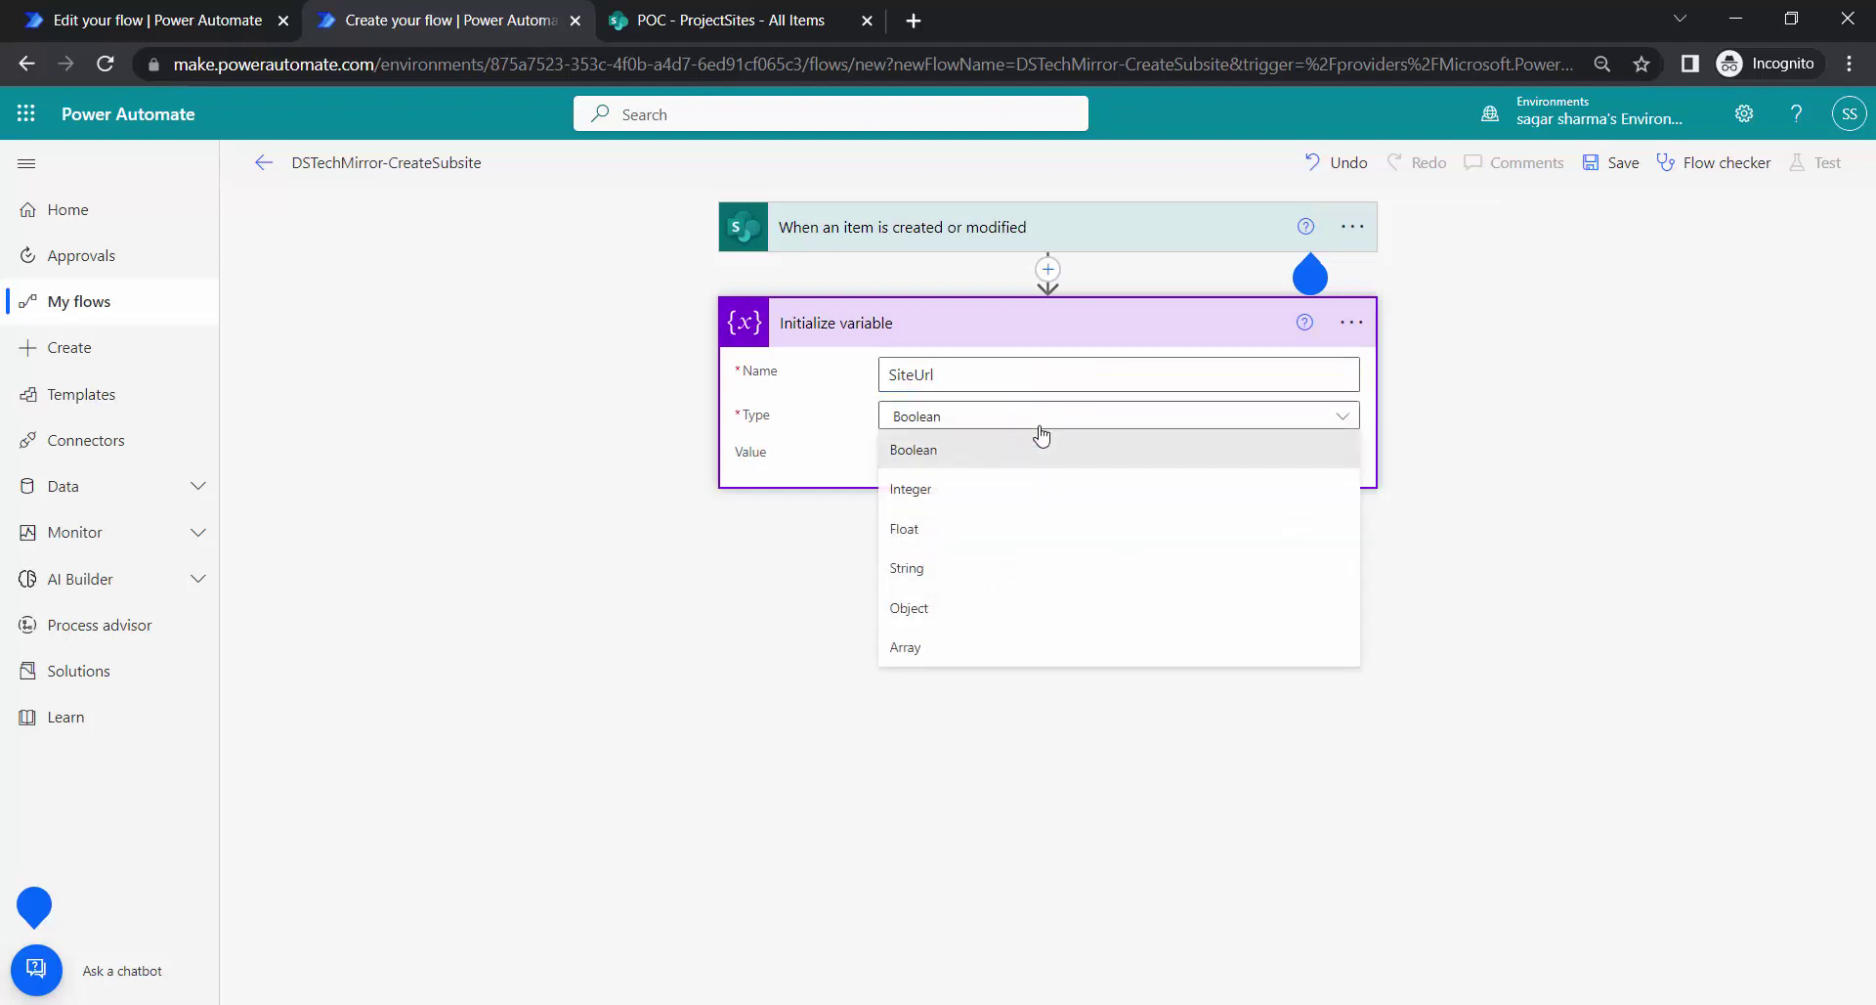
{"action": "left_click", "coordinate": [945, 583]}
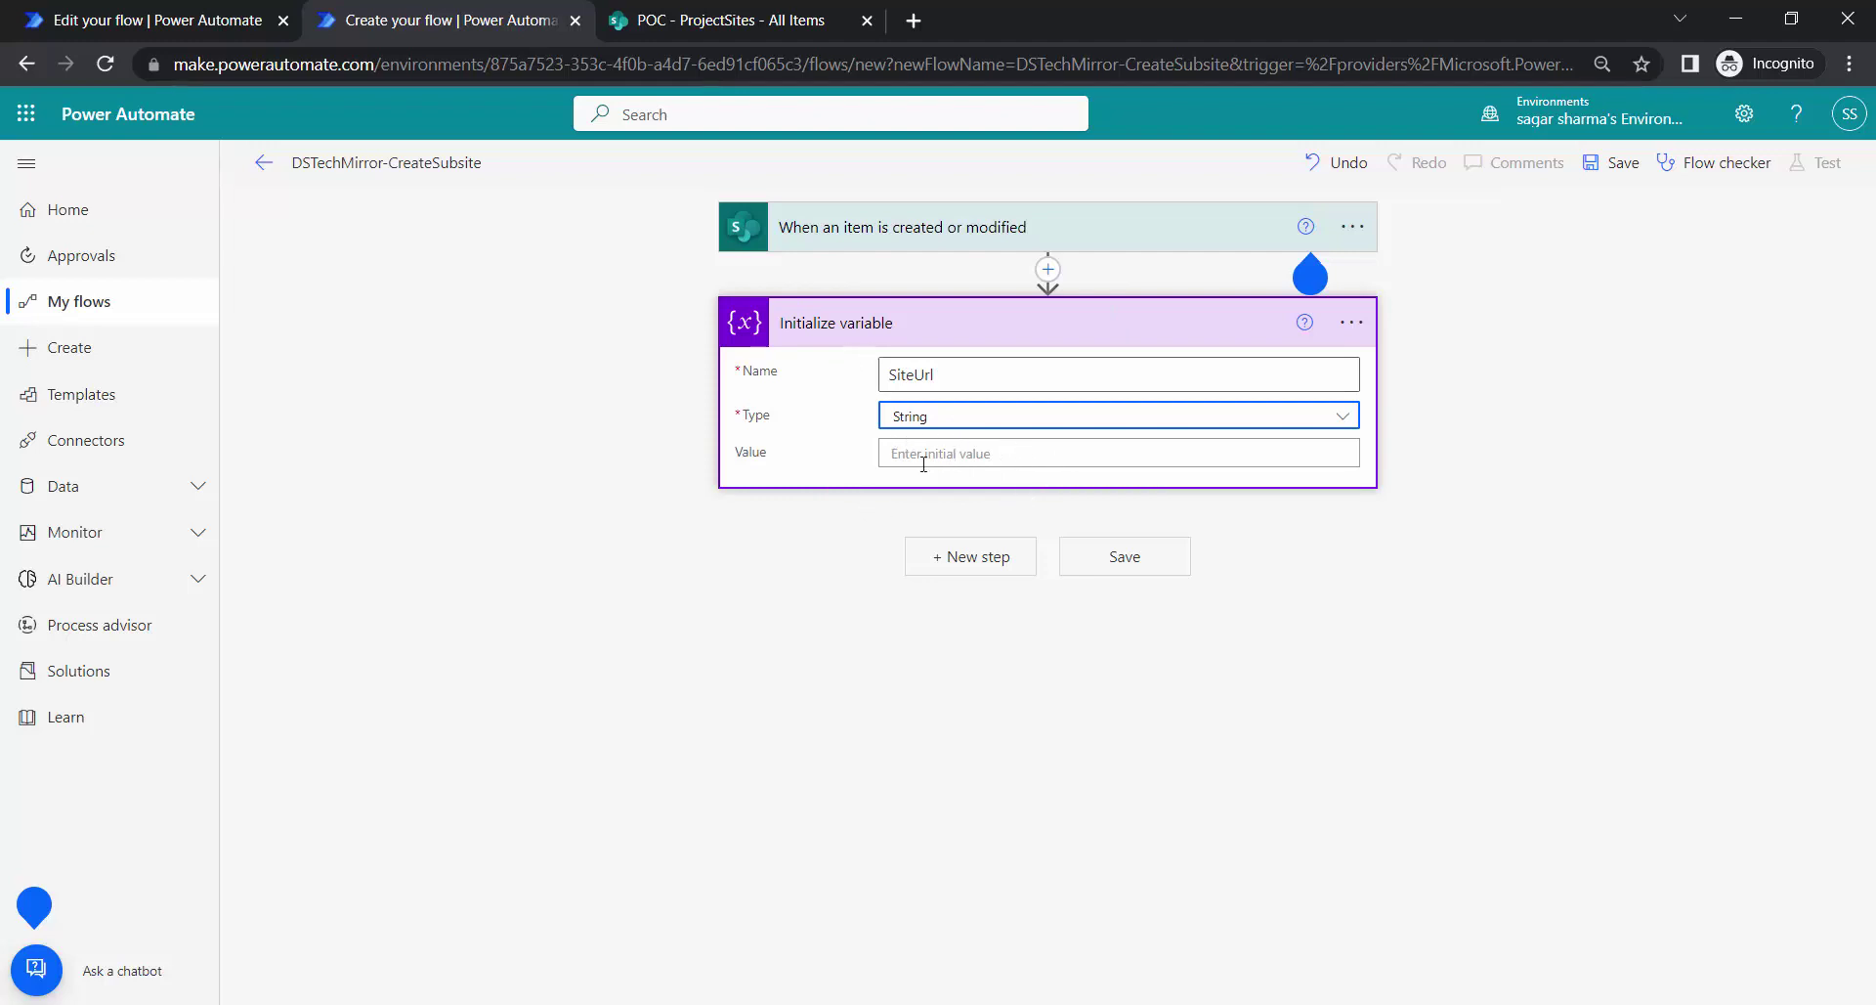
- Add a "Send an HTTP request to SharePoint" action after the variable initialization
{"action": "left_click", "coordinate": [976, 564]}
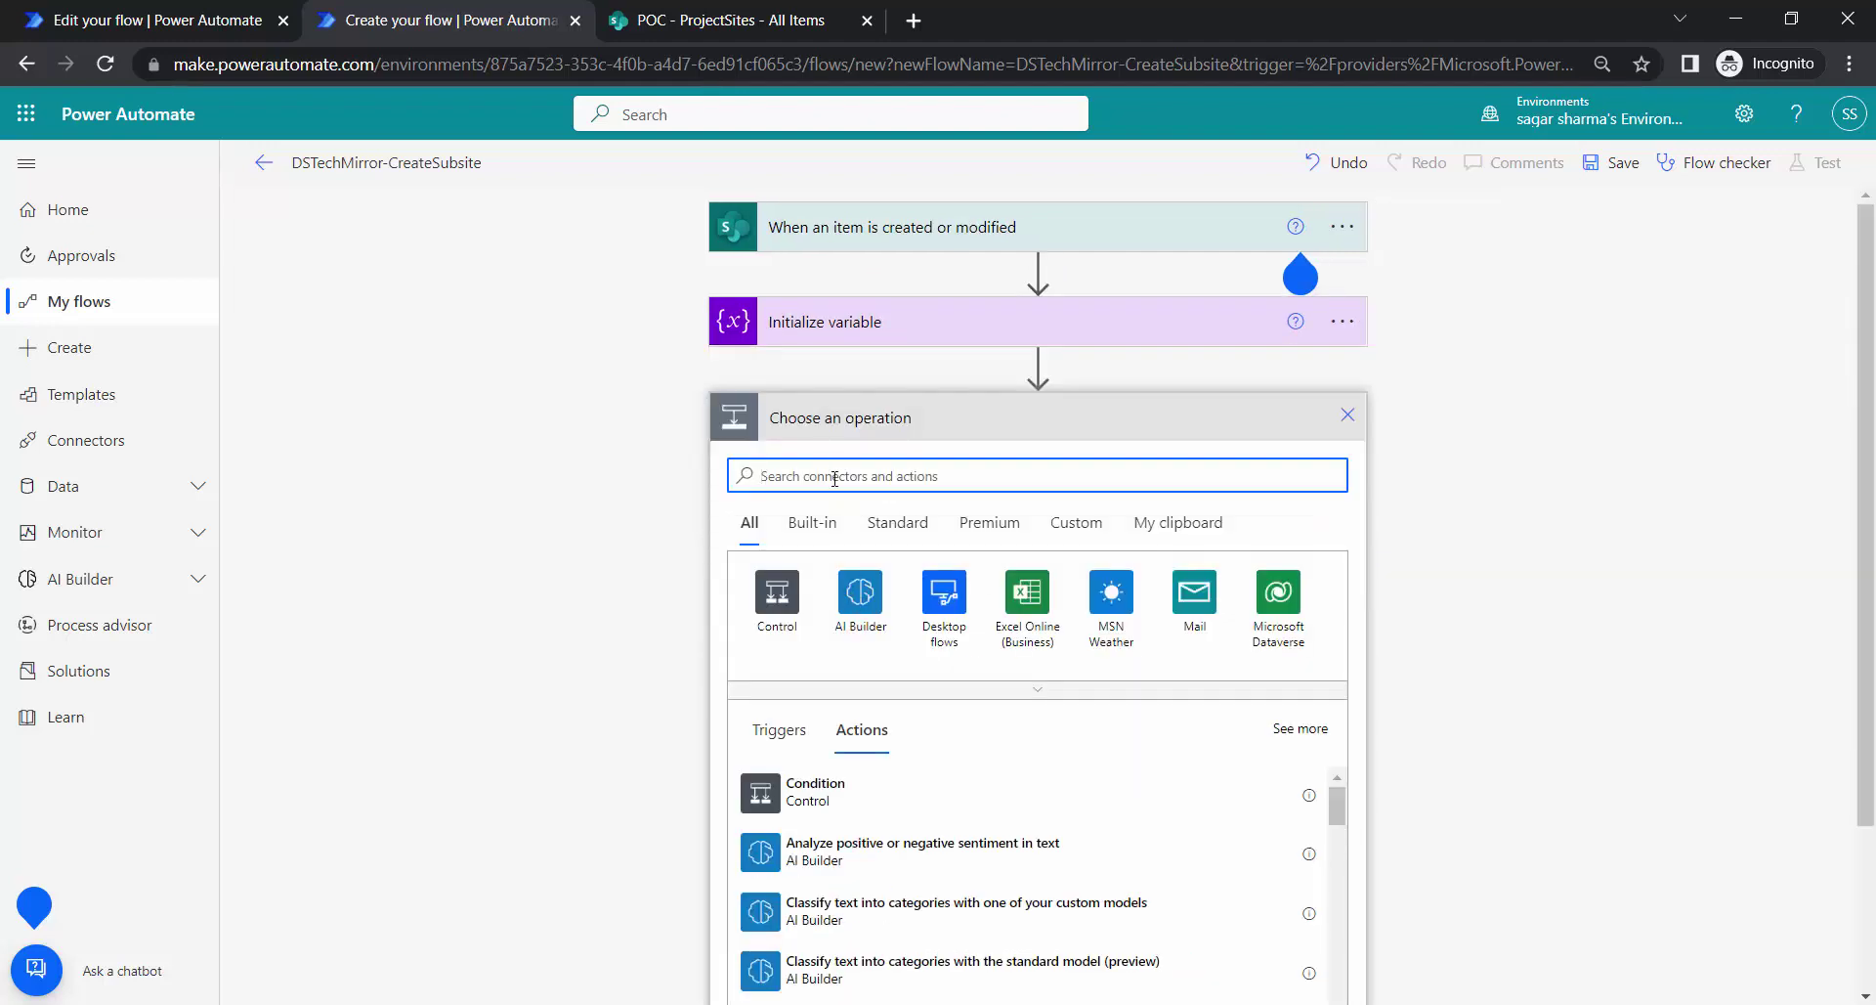
{"action": "type", "text": "sne"}
{"action": "key", "text": "BackSpace"}
{"action": "key", "text": "BackSpace"}
{"action": "type", "text": "end"}
{"action": "left_click", "coordinate": [977, 494]}
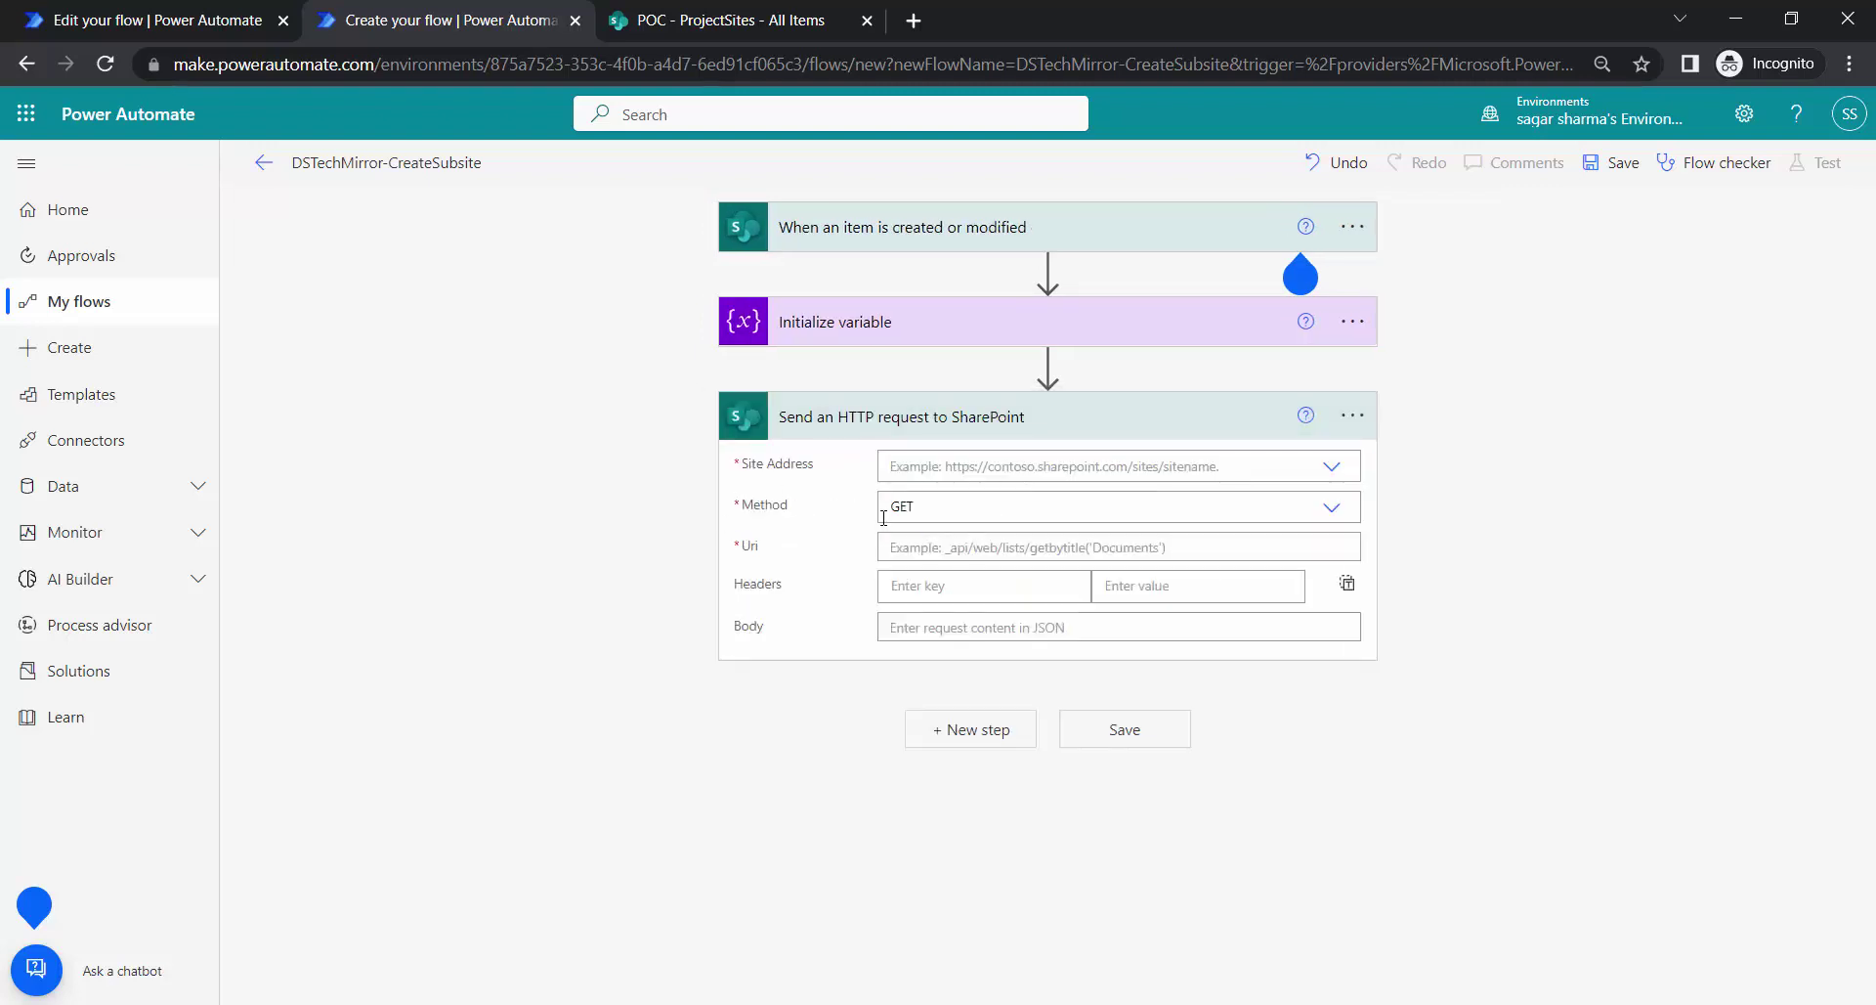
- Set the HTTP request's method to POST and its site address to the POC site
{"action": "left_click", "coordinate": [931, 507]}
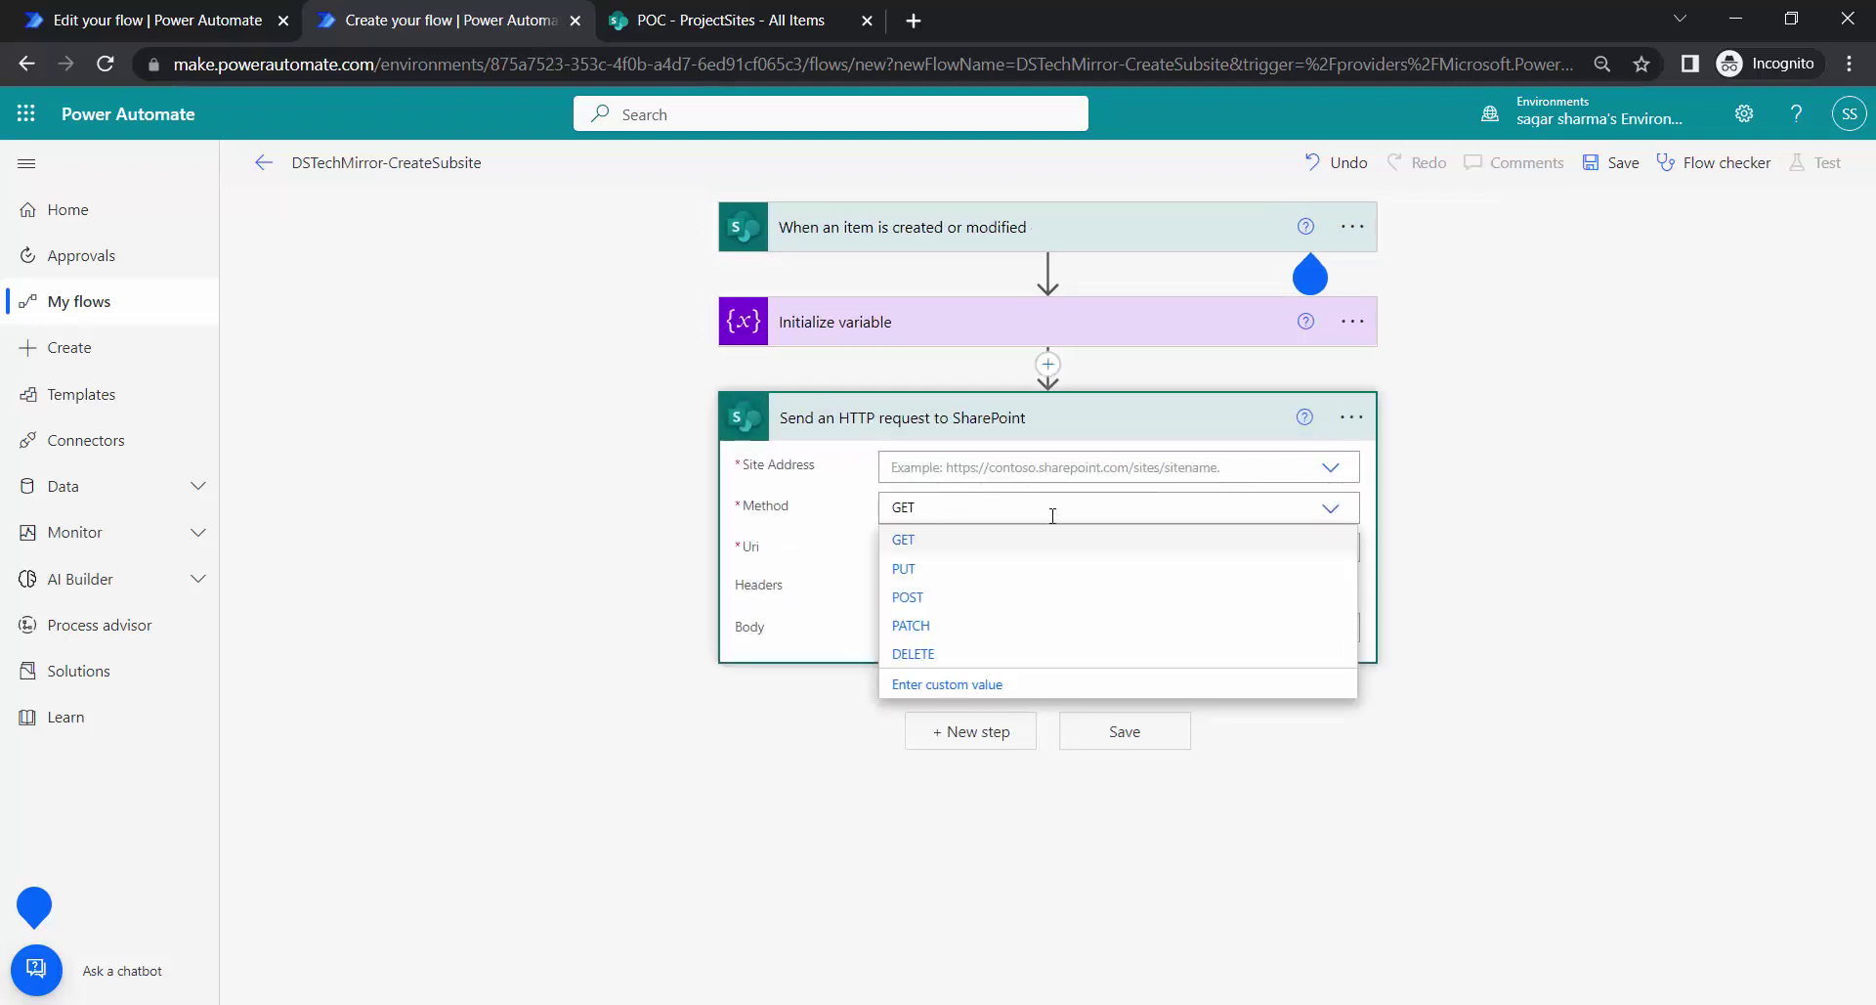
{"action": "left_click", "coordinate": [933, 598]}
{"action": "left_click", "coordinate": [1335, 471]}
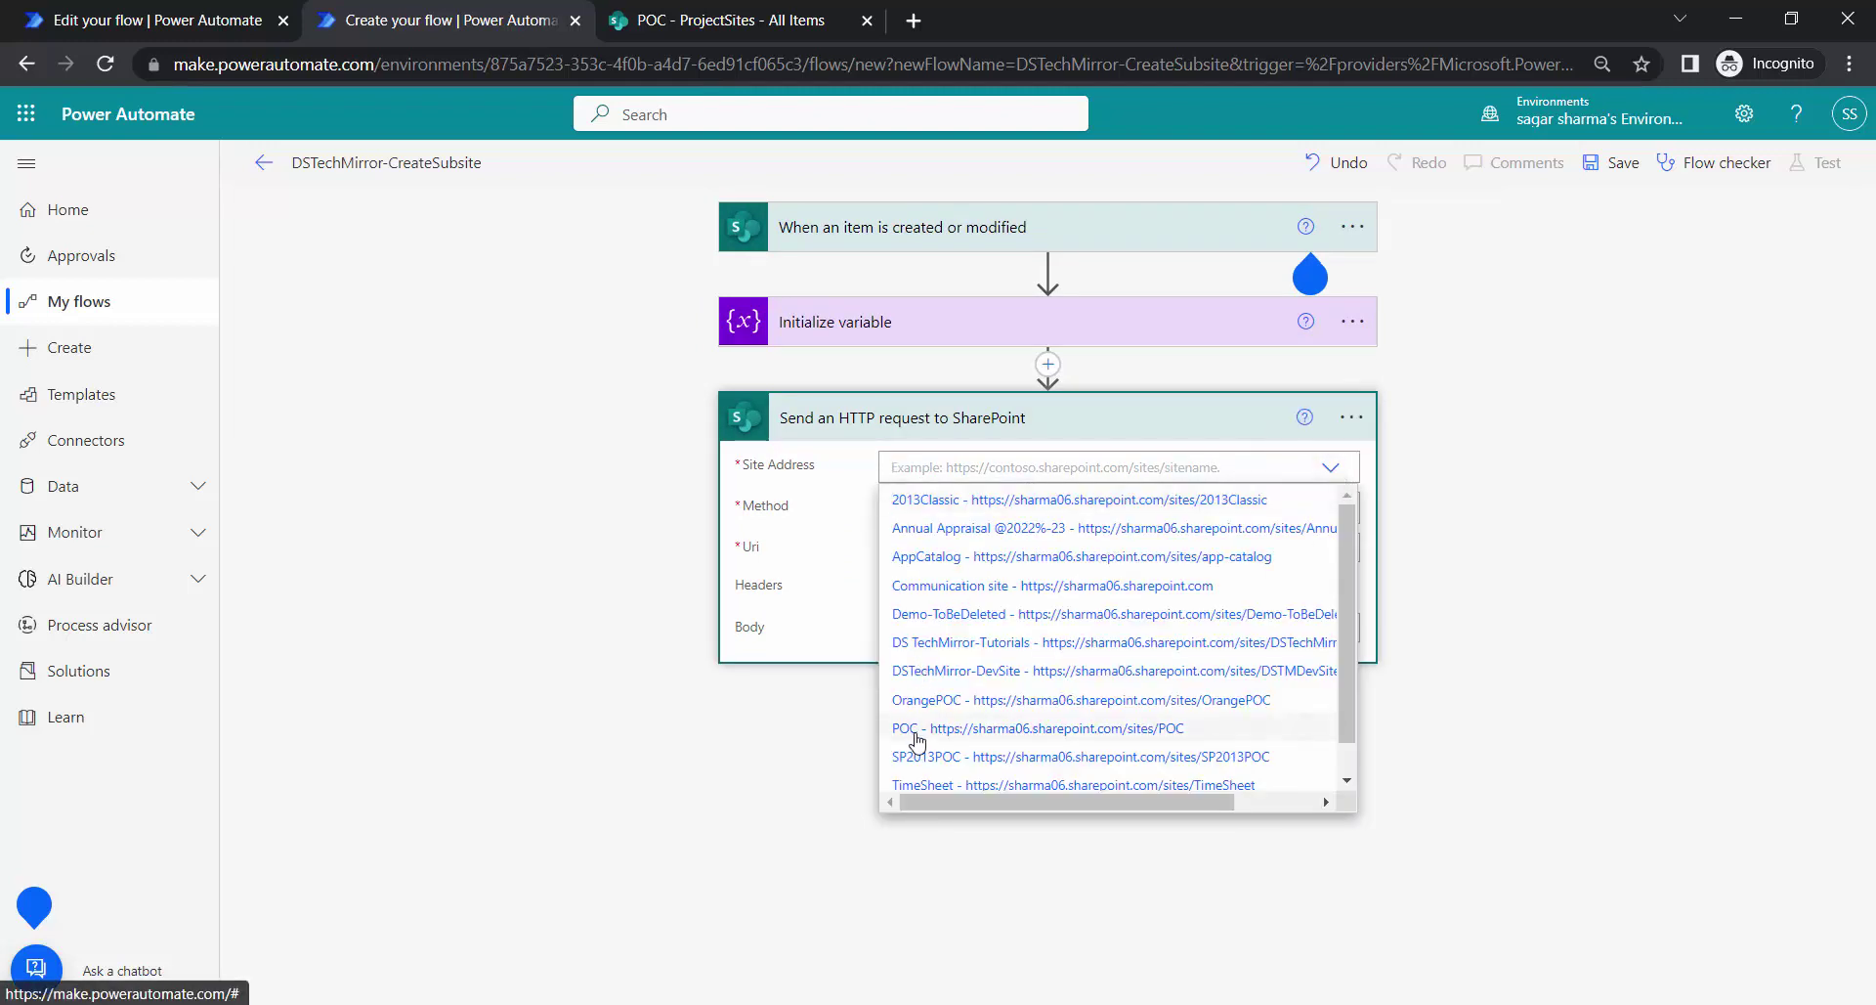
{"action": "left_click", "coordinate": [916, 740]}
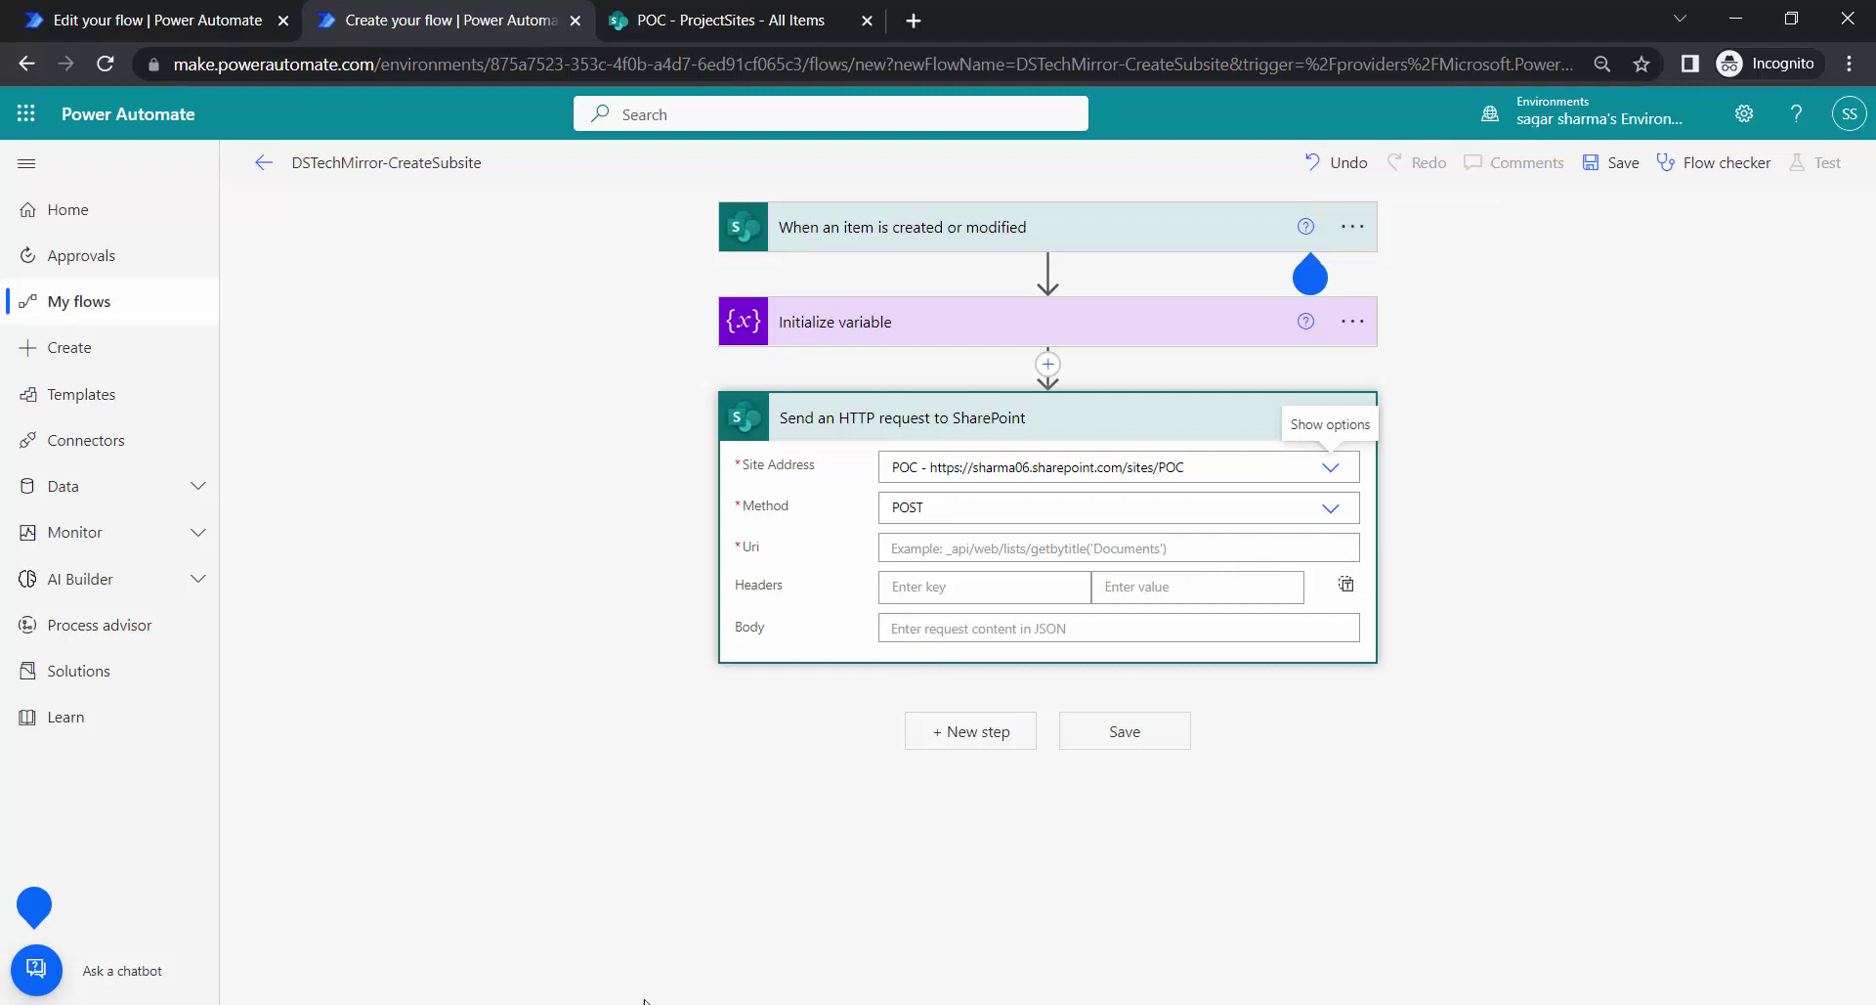
- Copy the Accept and Content-Type headers (application/json;odata=verbose) from Notepad into the HTTP request's headers as text, then return to key-value view
{"action": "key", "text": "alt+Tab"}
{"action": "left_click_drag", "start_coordinate": [841, 599], "coordinate": [805, 504]}
{"action": "key", "text": "ctrl+c"}
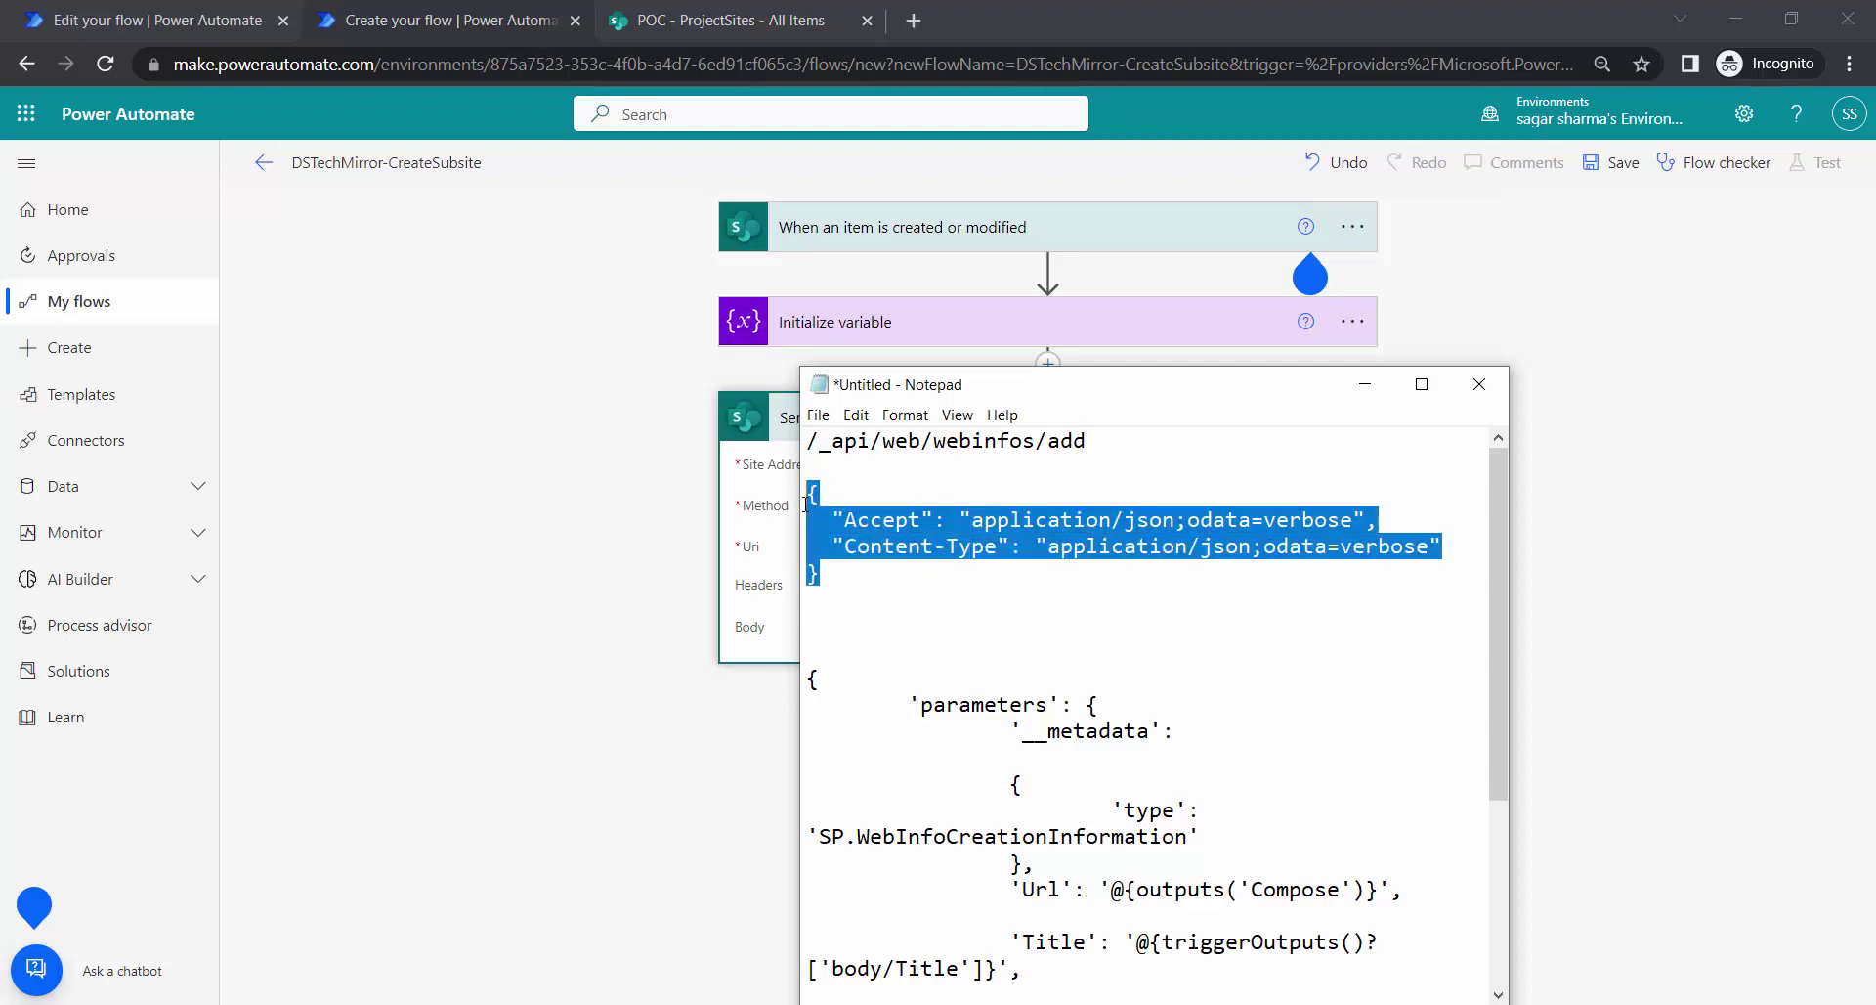
{"action": "key", "text": "alt+Tab"}
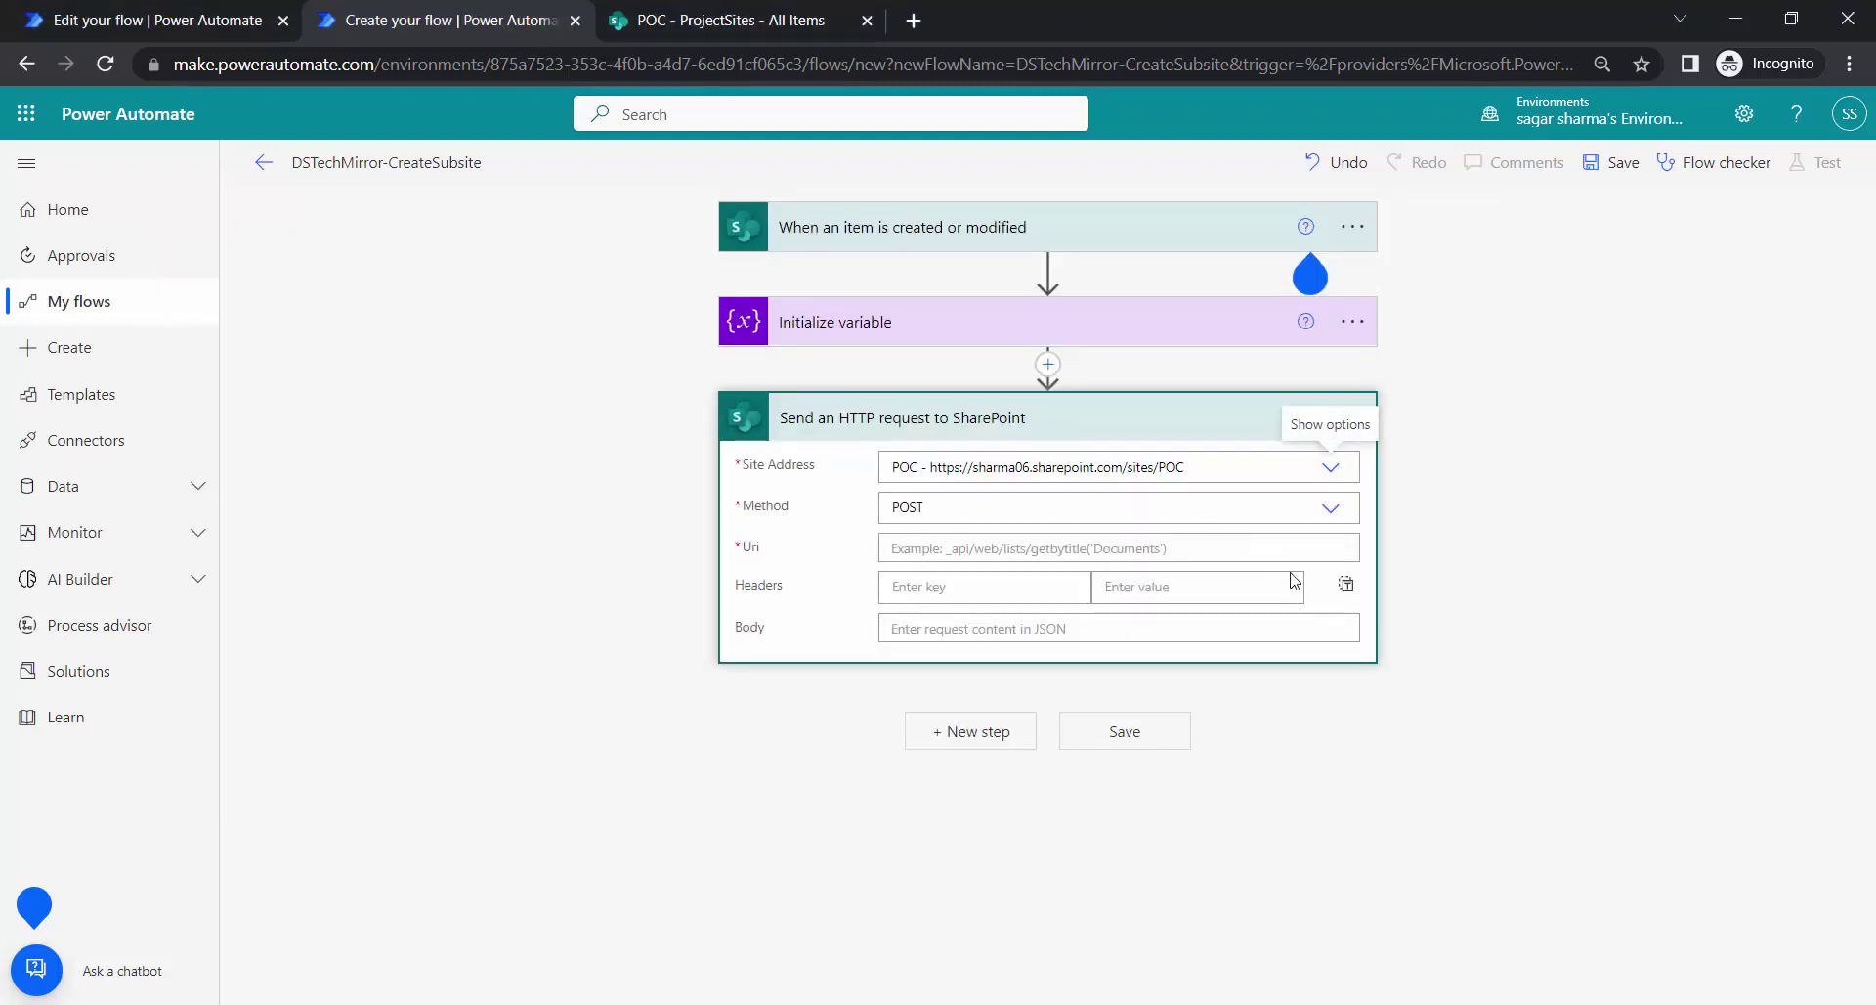
{"action": "left_click", "coordinate": [1347, 587]}
{"action": "left_click", "coordinate": [1010, 585]}
{"action": "key", "text": "ctrl+v"}
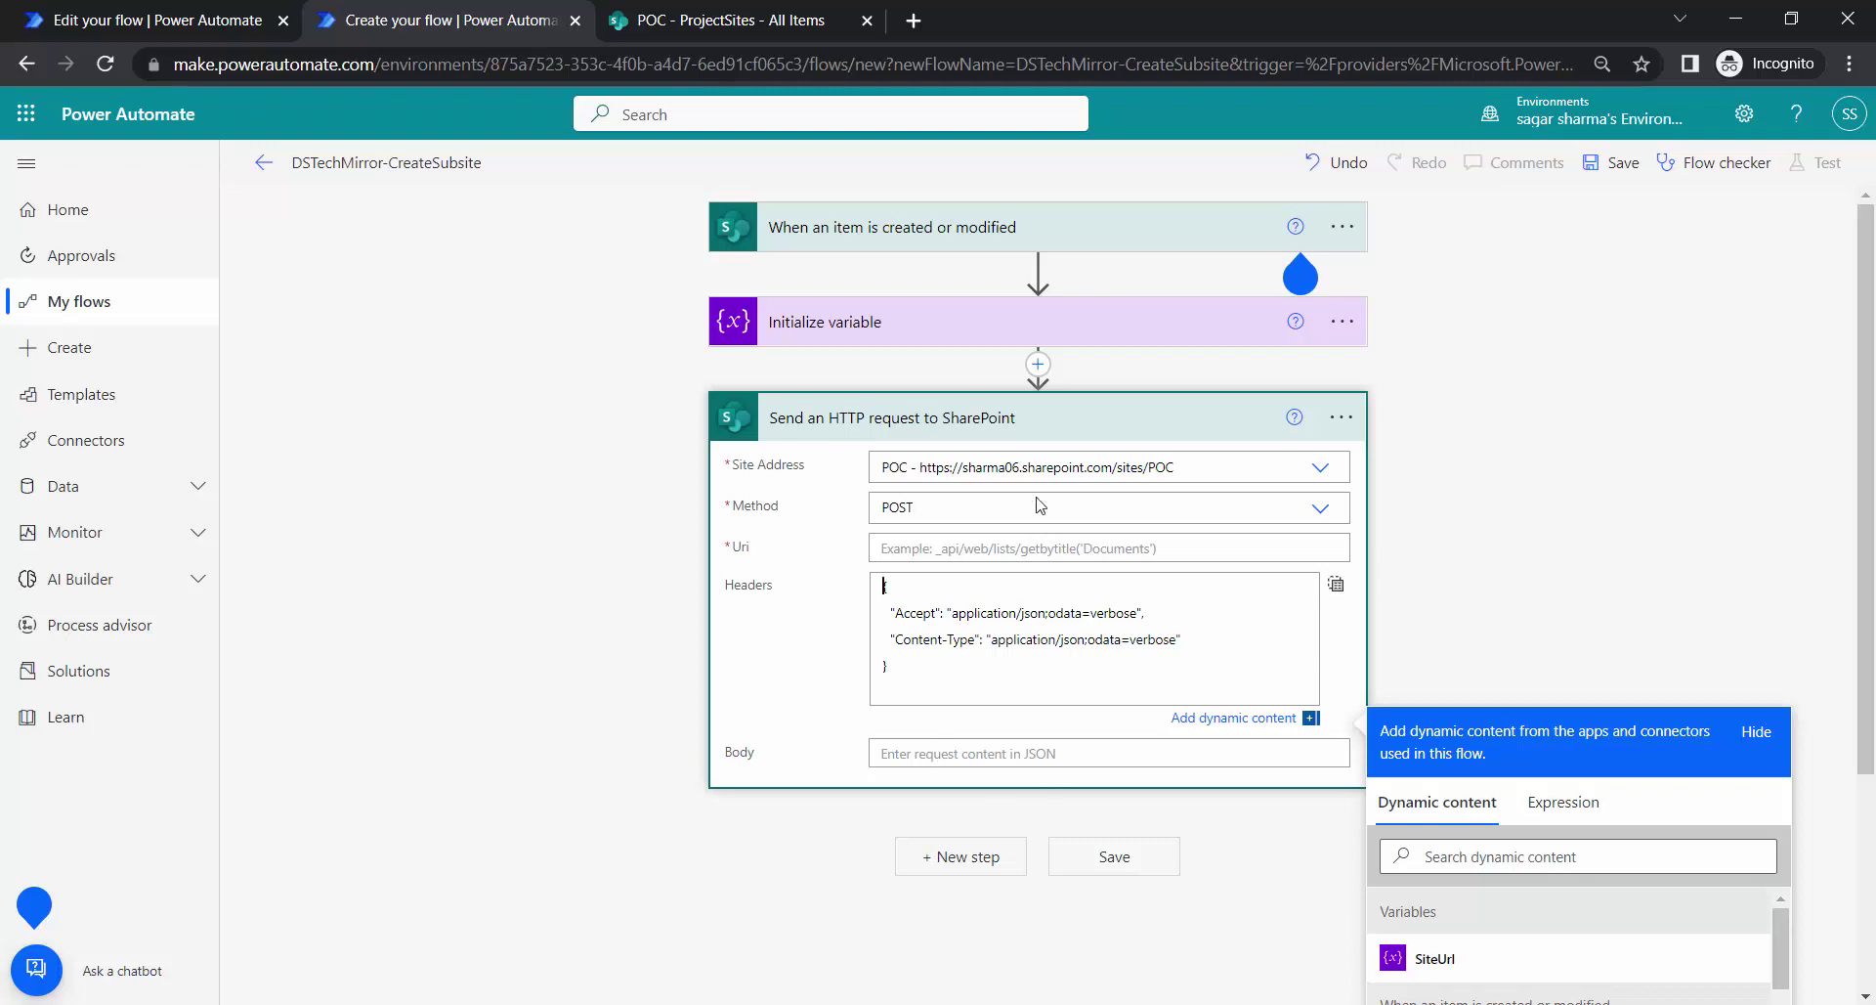
{"action": "left_click", "coordinate": [1340, 583]}
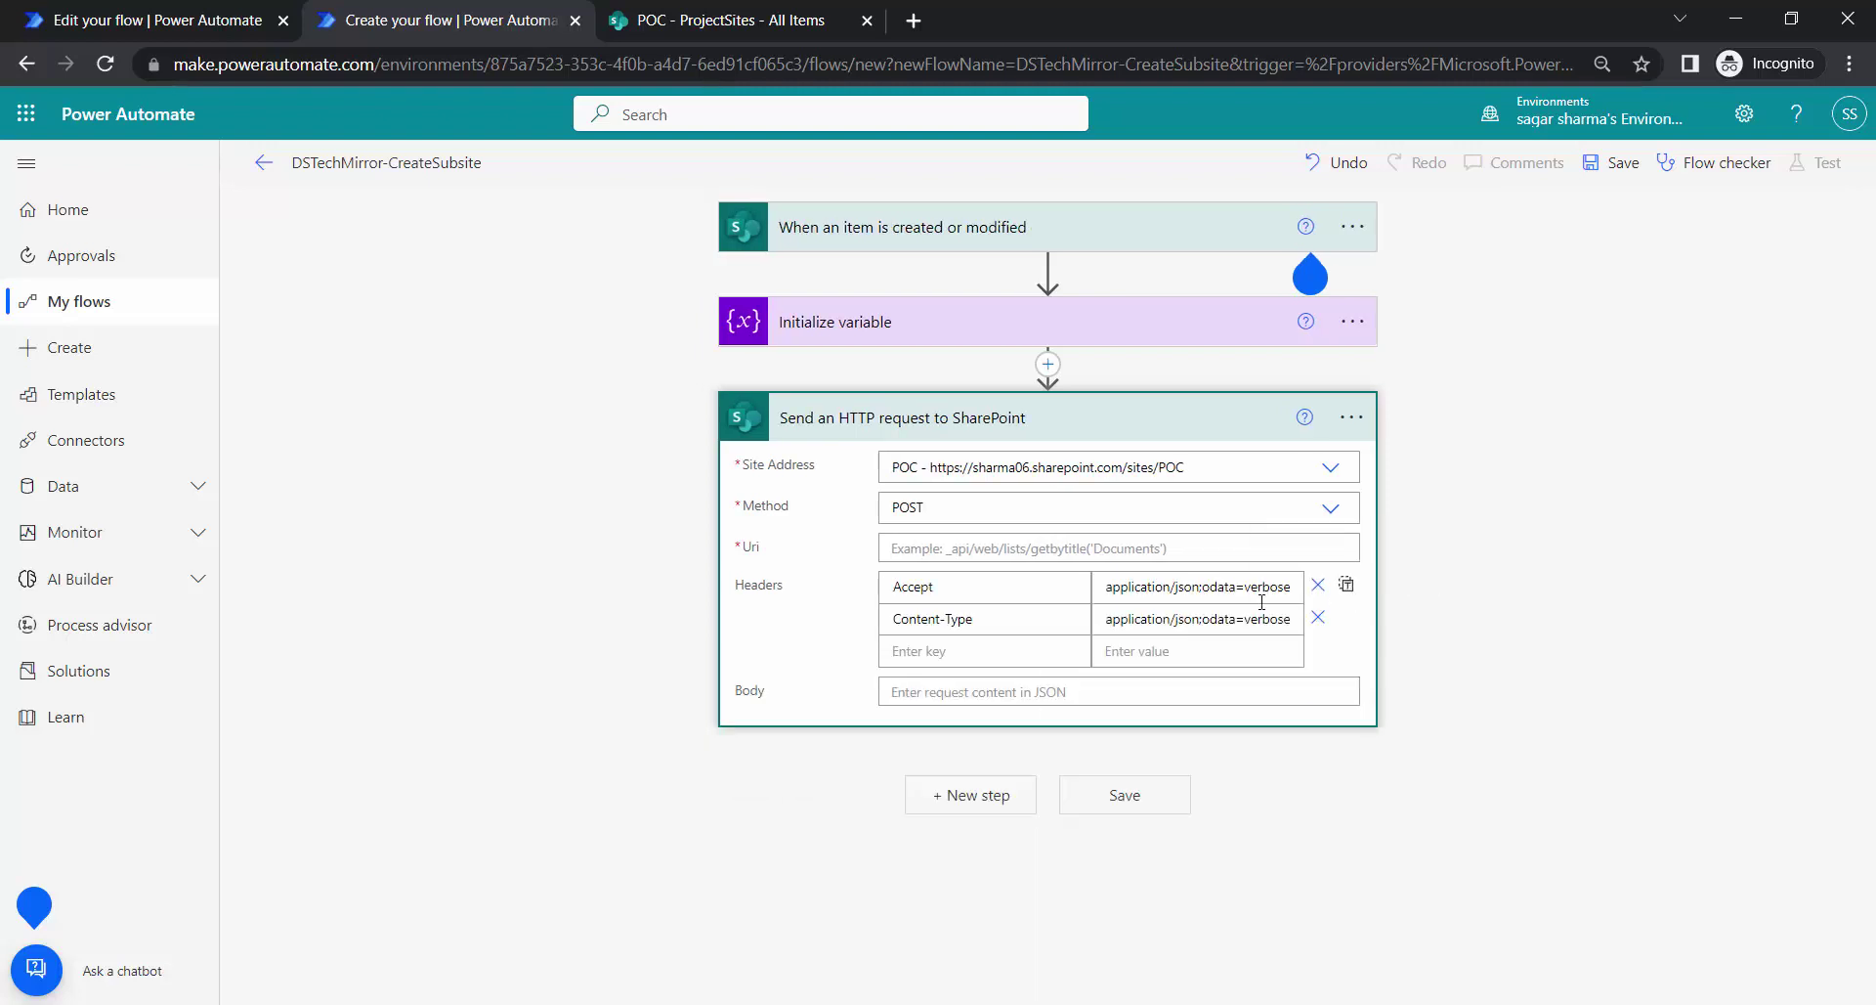
- Copy the SP.WebInfoCreationInformation parameters JSON from Notepad into the HTTP request's body
{"action": "left_click", "coordinate": [938, 692]}
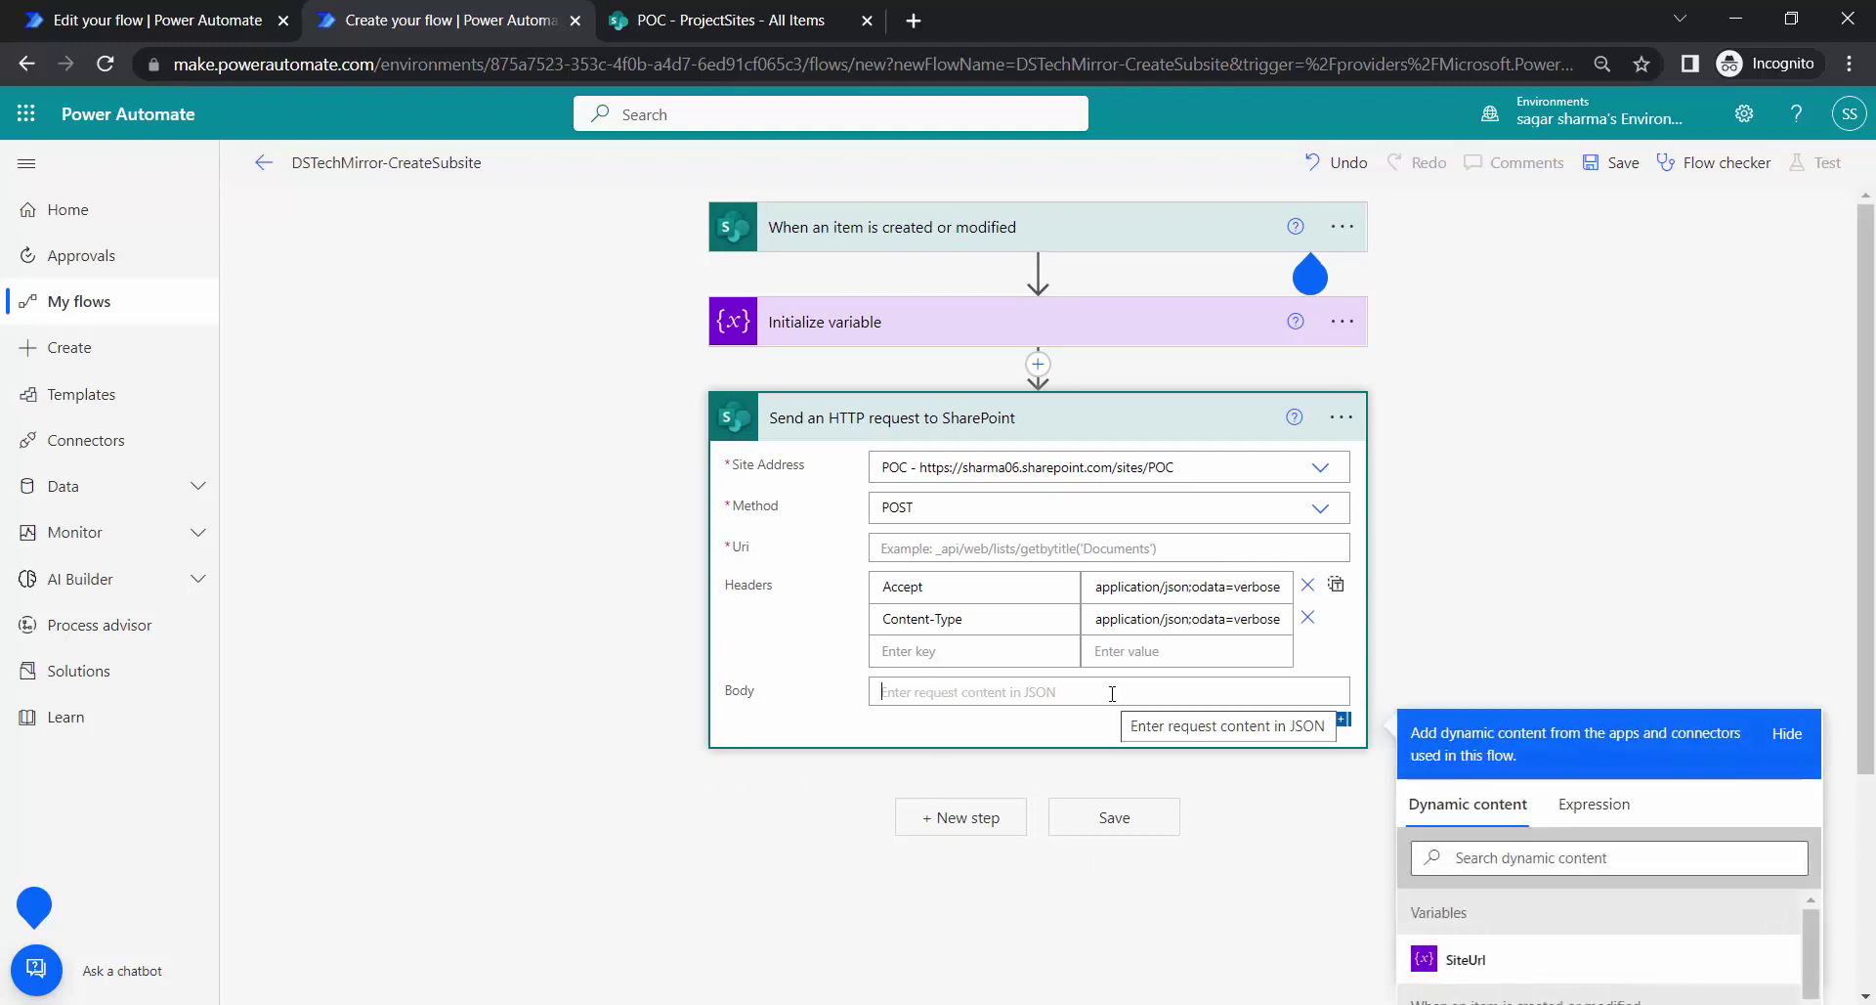
{"action": "key", "text": "alt+Tab"}
{"action": "scroll", "coordinate": [977, 618], "scroll_direction": "down", "scroll_amount": 3}
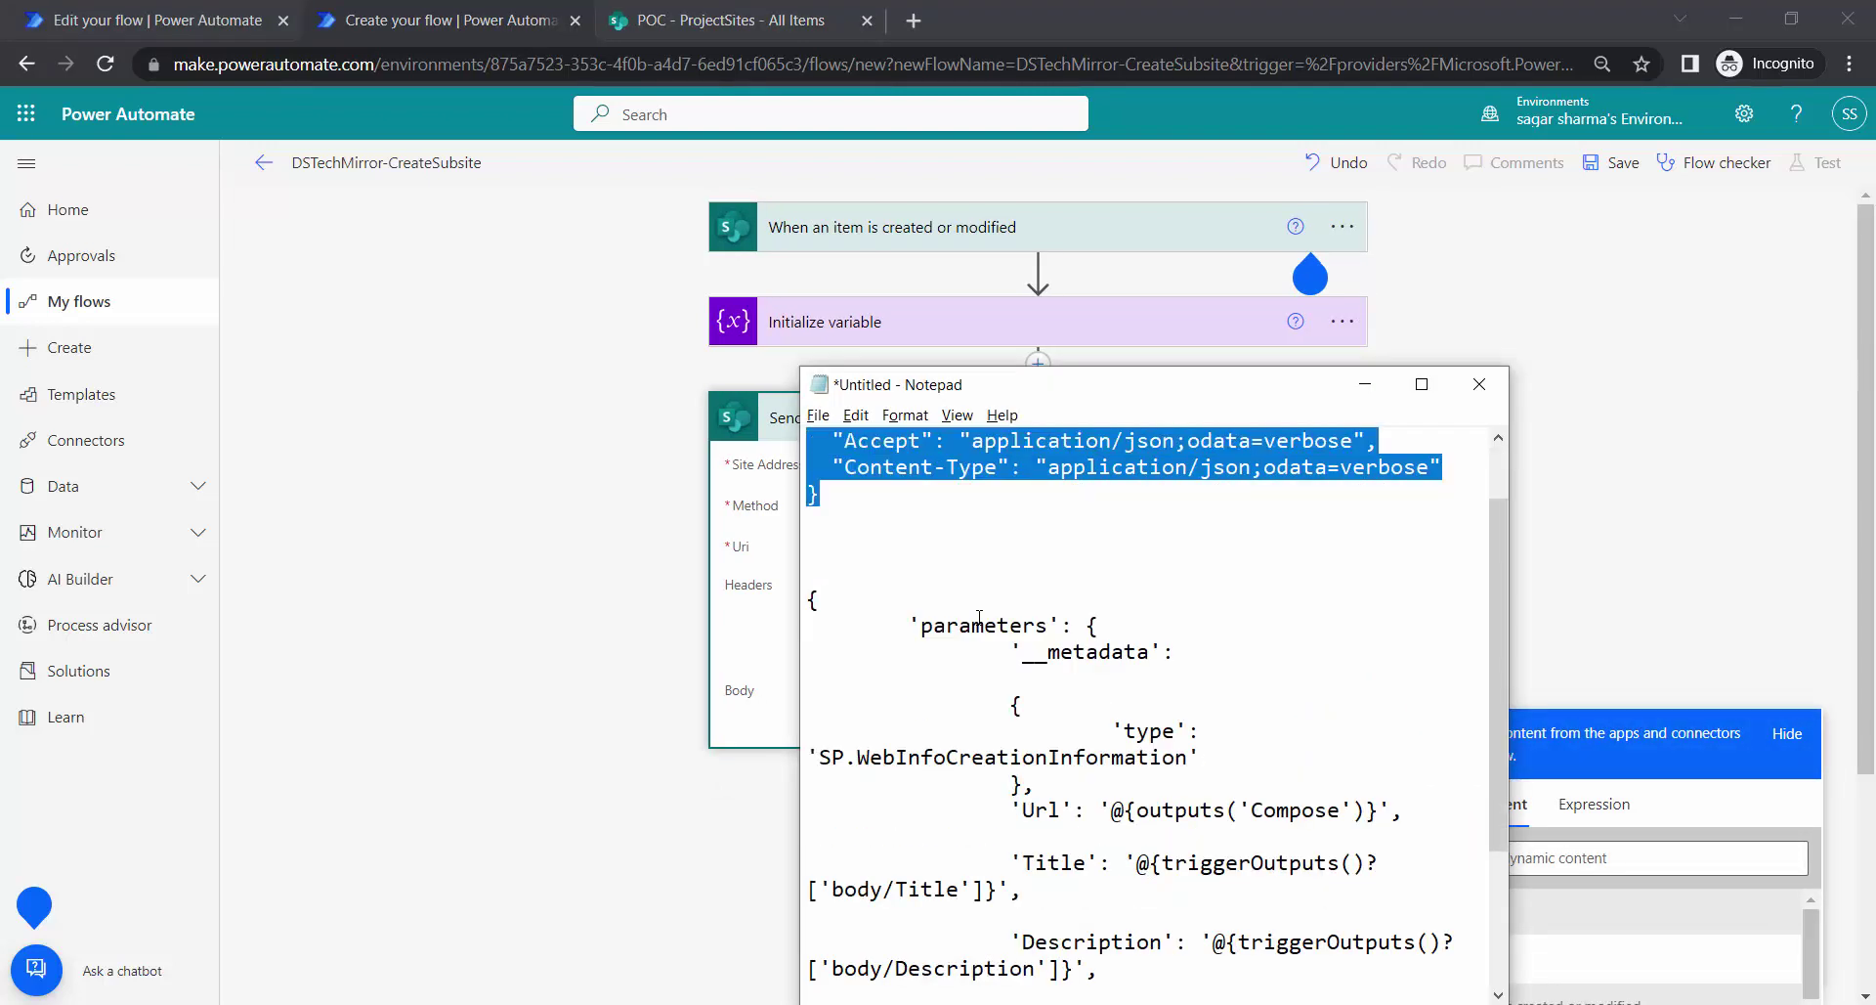
{"action": "left_click_drag", "start_coordinate": [811, 442], "coordinate": [886, 962]}
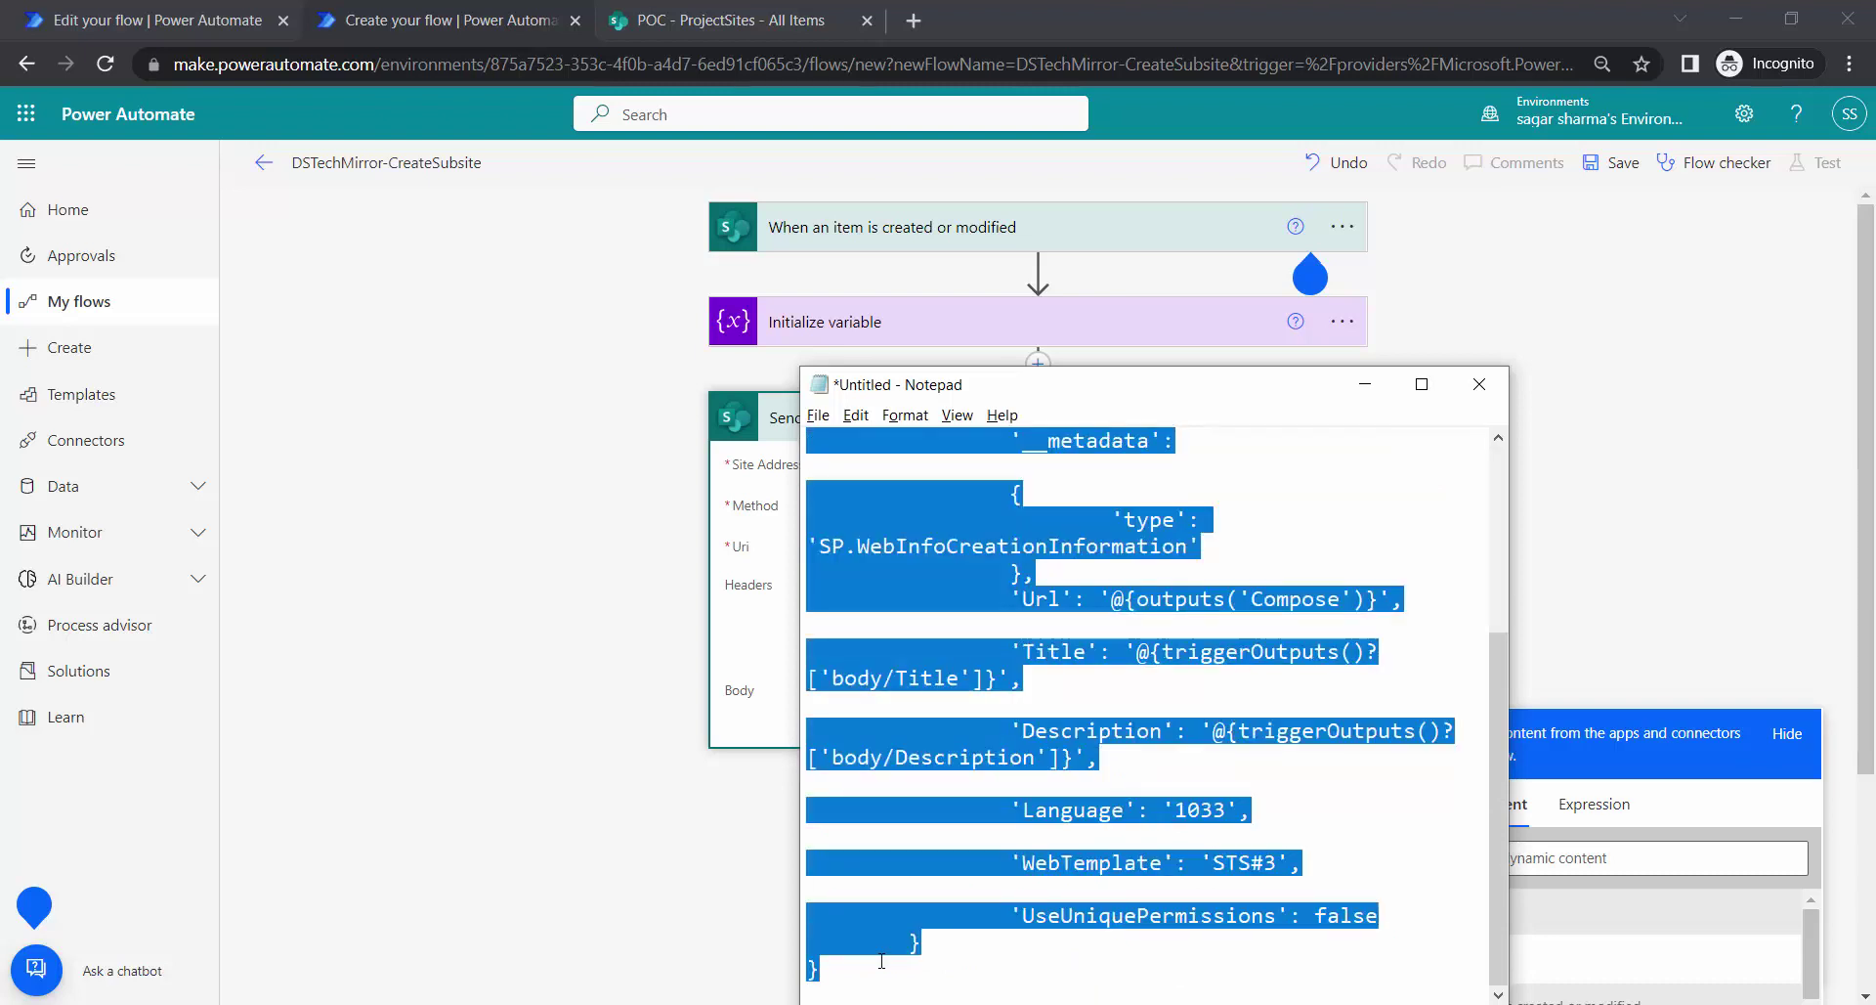
{"action": "left_click", "coordinate": [731, 630]}
{"action": "left_click", "coordinate": [926, 691]}
{"action": "key", "text": "ctrl+v"}
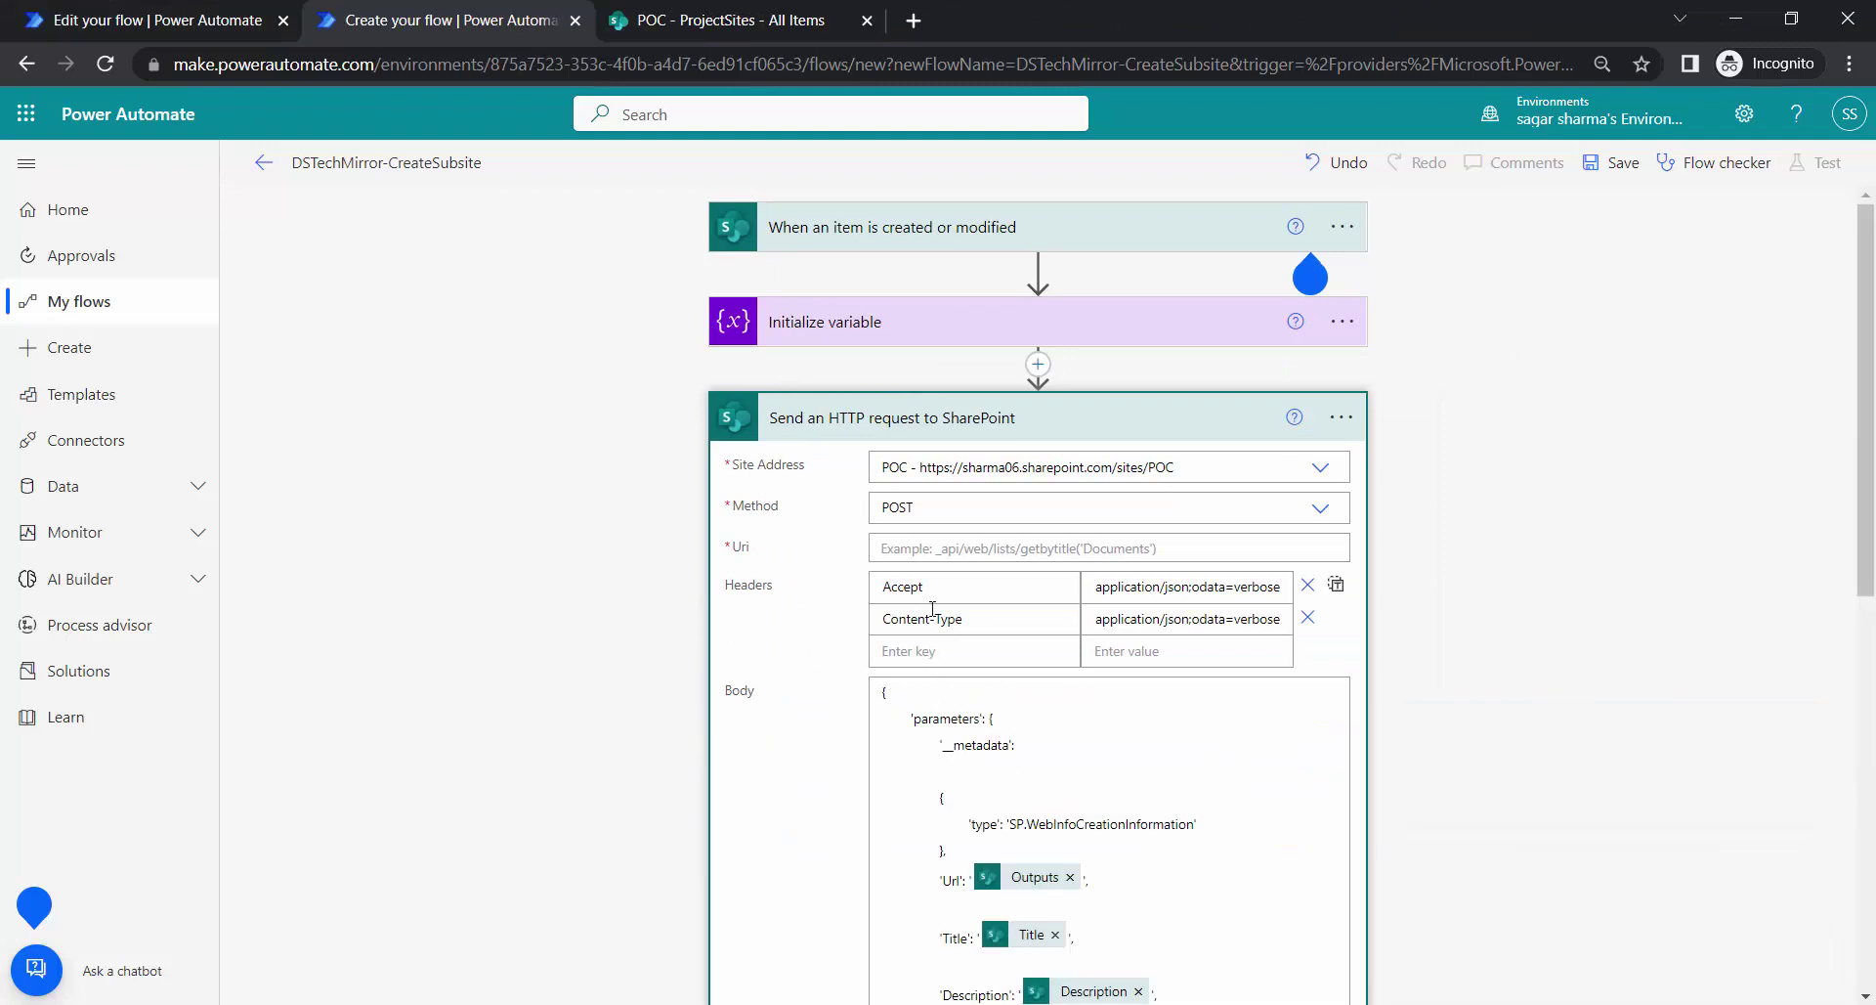
- Copy the endpoint /_api/web/webinfos/add from Notepad into the HTTP request's Uri
{"action": "left_click", "coordinate": [902, 550]}
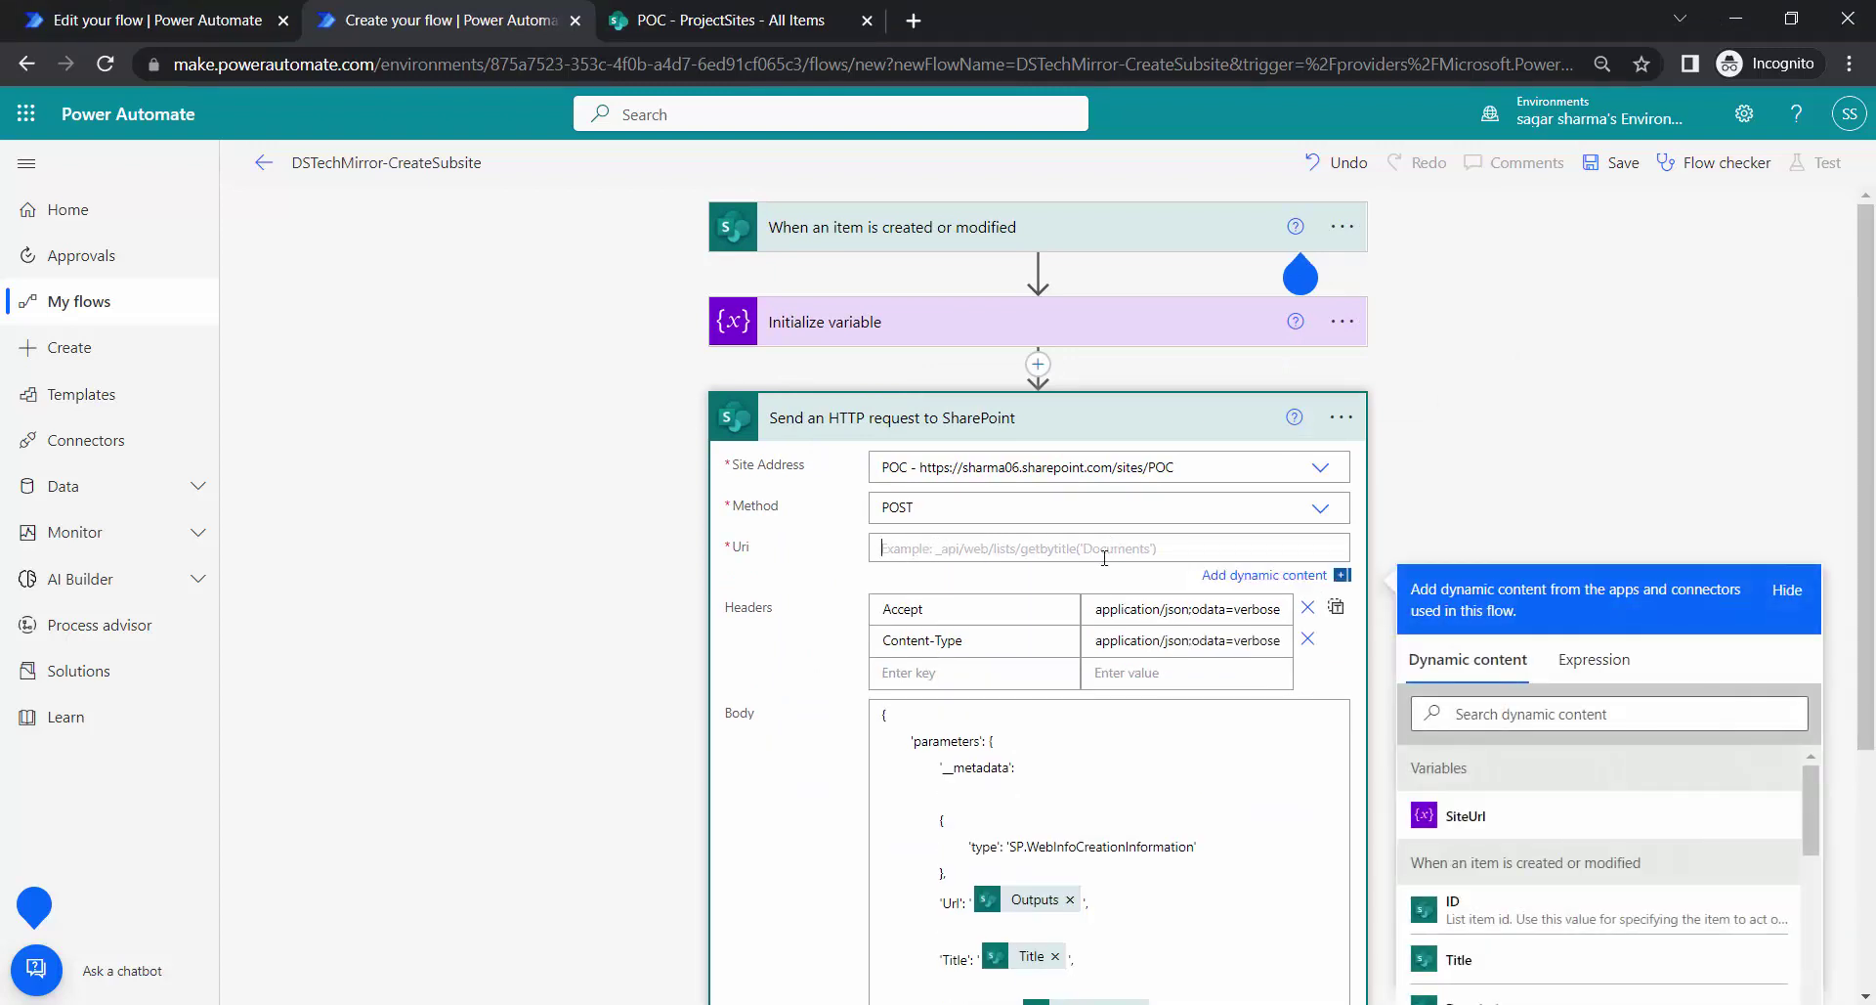
{"action": "key", "text": "alt+Tab"}
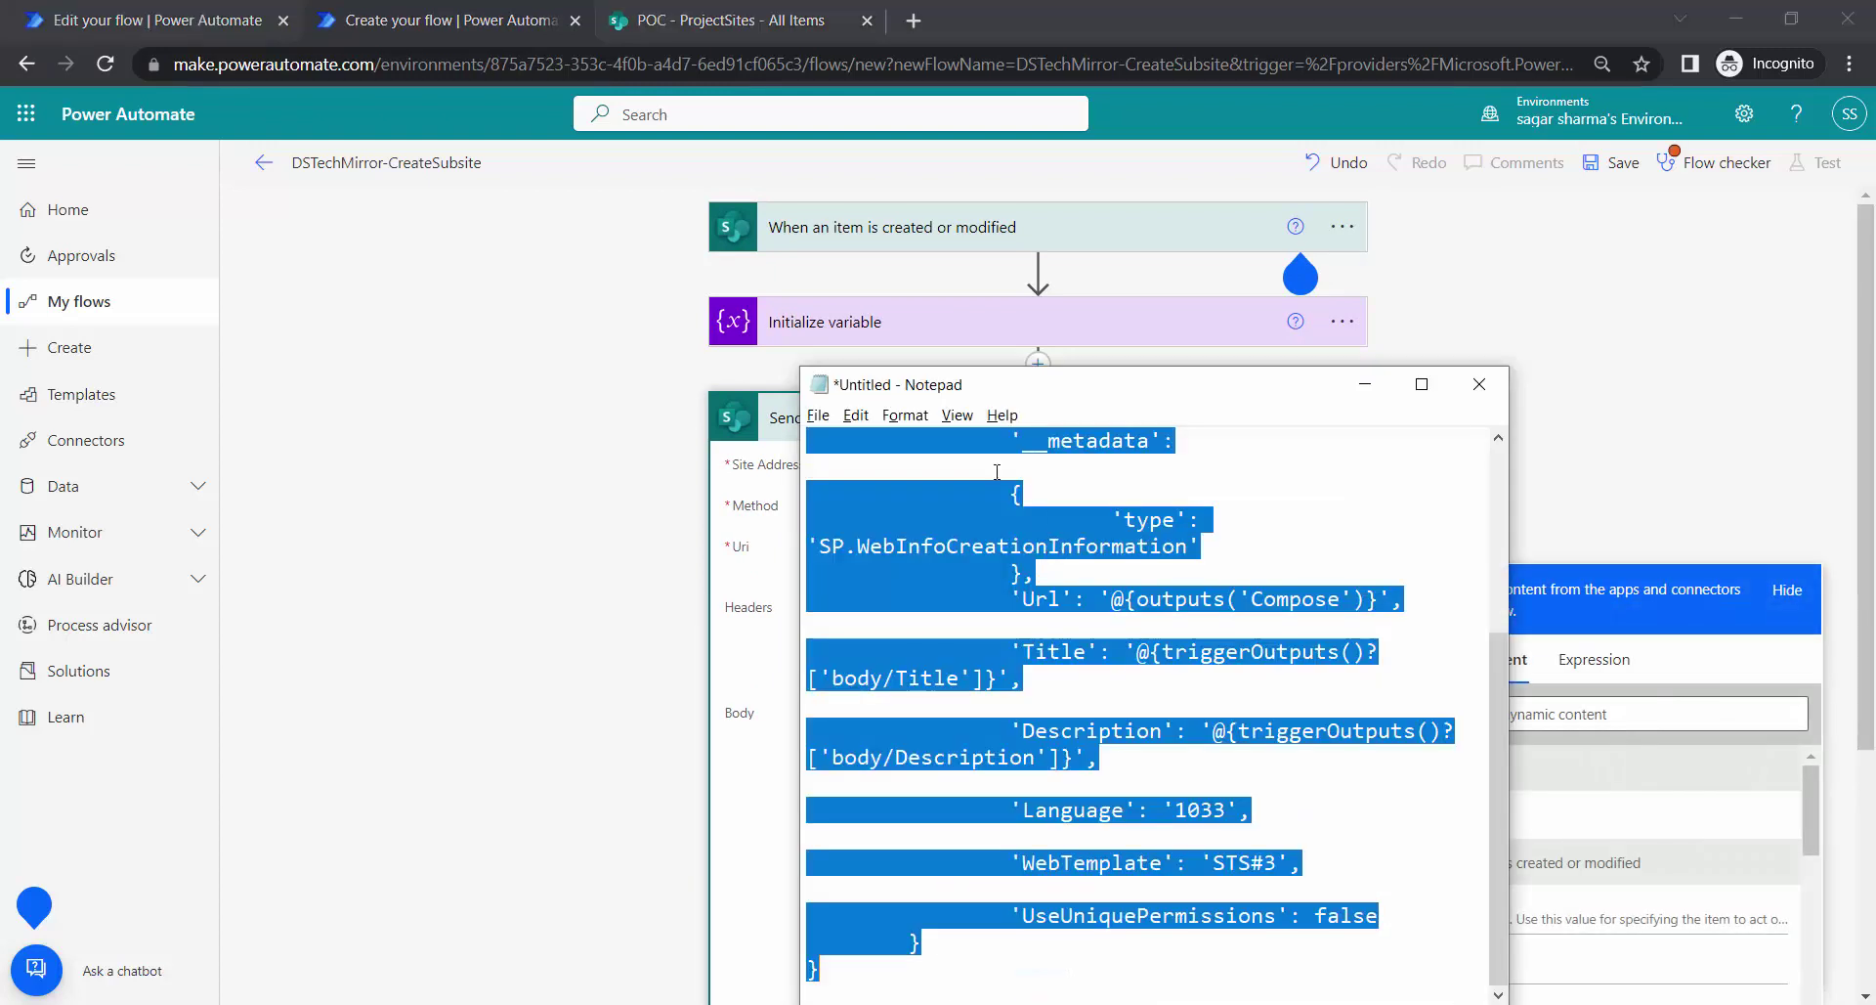
{"action": "scroll", "coordinate": [1015, 553], "scroll_direction": "up", "scroll_amount": 4}
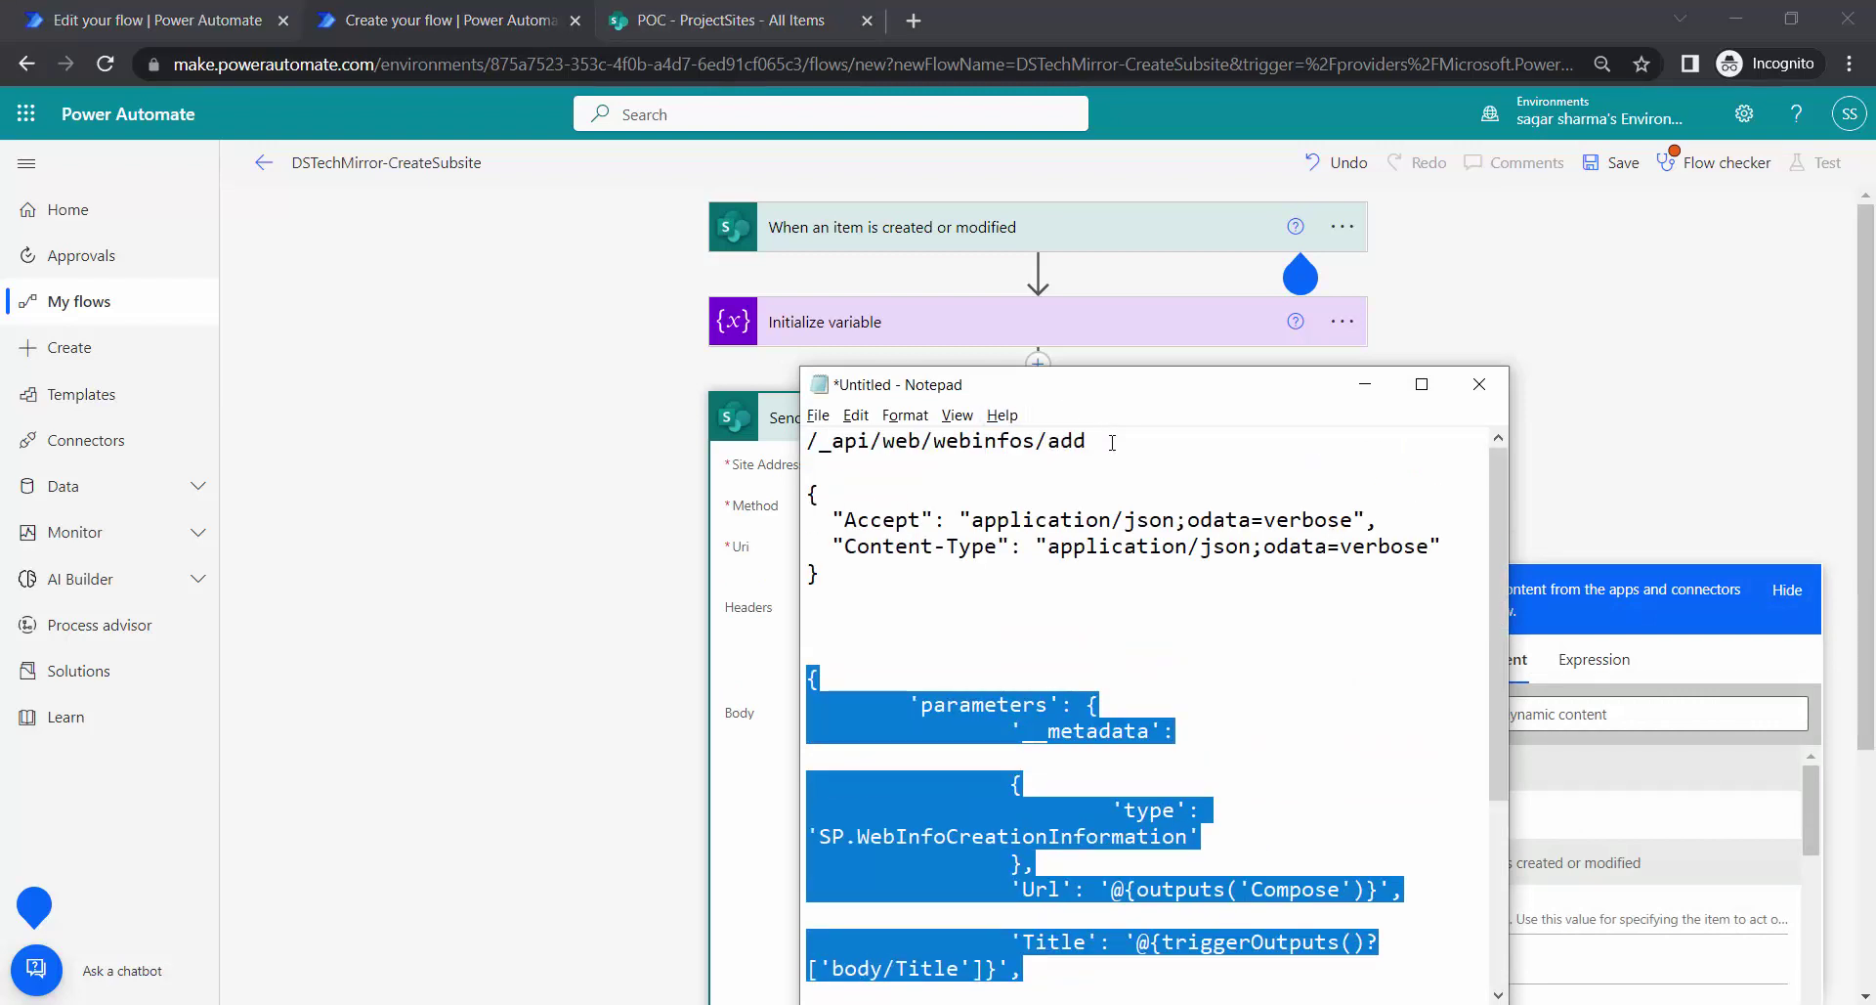
{"action": "left_click_drag", "start_coordinate": [1099, 440], "coordinate": [782, 420]}
{"action": "key", "text": "ctrl+c"}
{"action": "left_click", "coordinate": [1619, 448]}
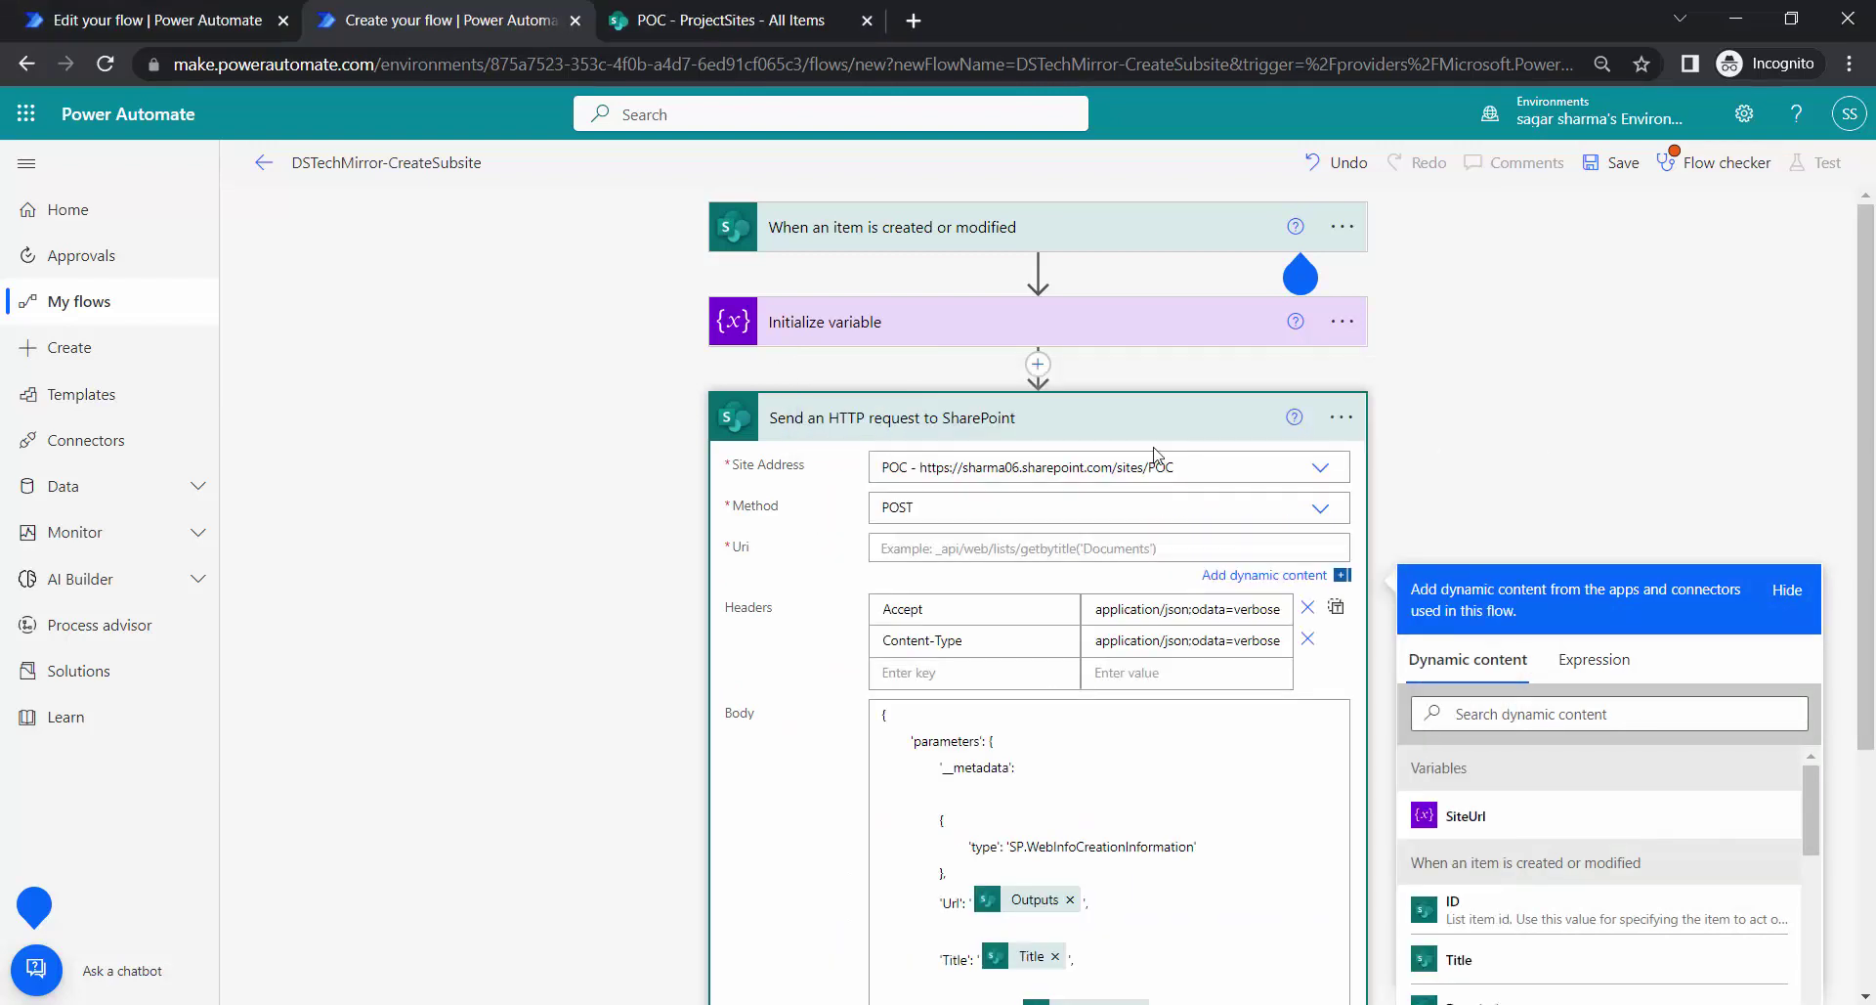
{"action": "left_click", "coordinate": [921, 547]}
{"action": "key", "text": "ctrl+v"}
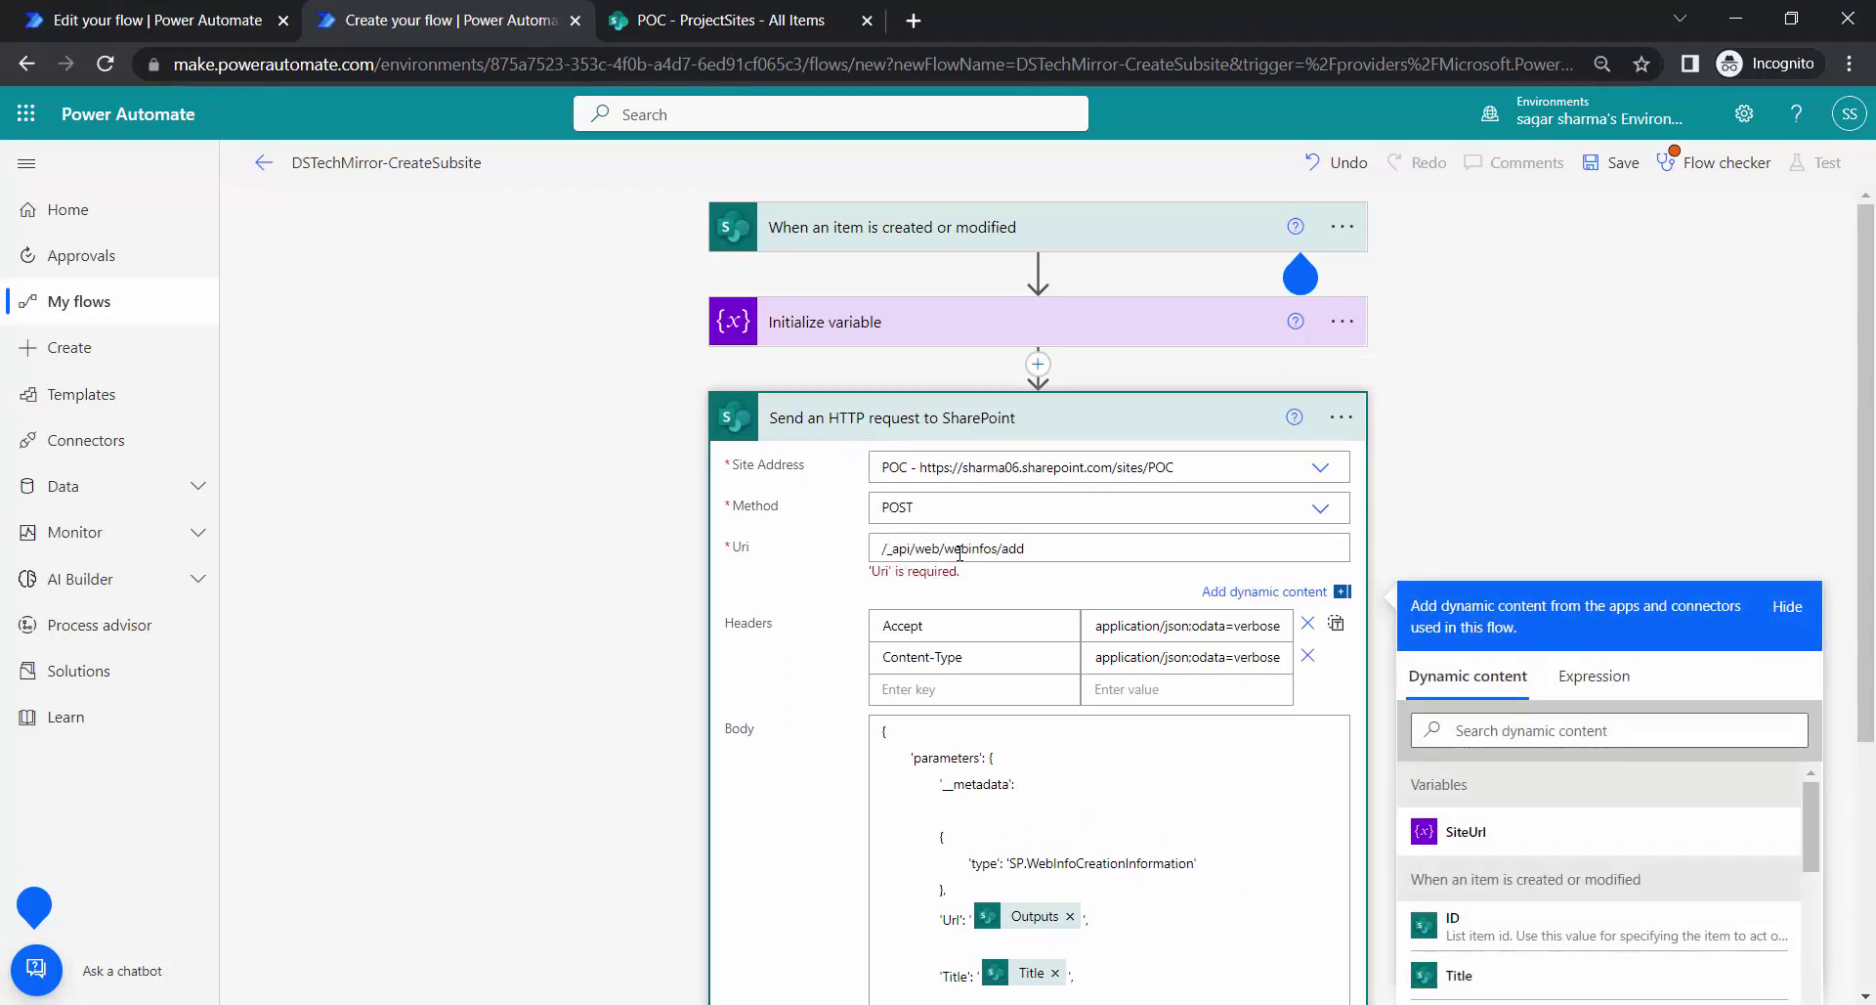
- Remove the pasted Outputs, Title and Description tokens from the Url, Title and Description parameters in the request body
{"action": "scroll", "coordinate": [1032, 544], "scroll_direction": "down", "scroll_amount": 1}
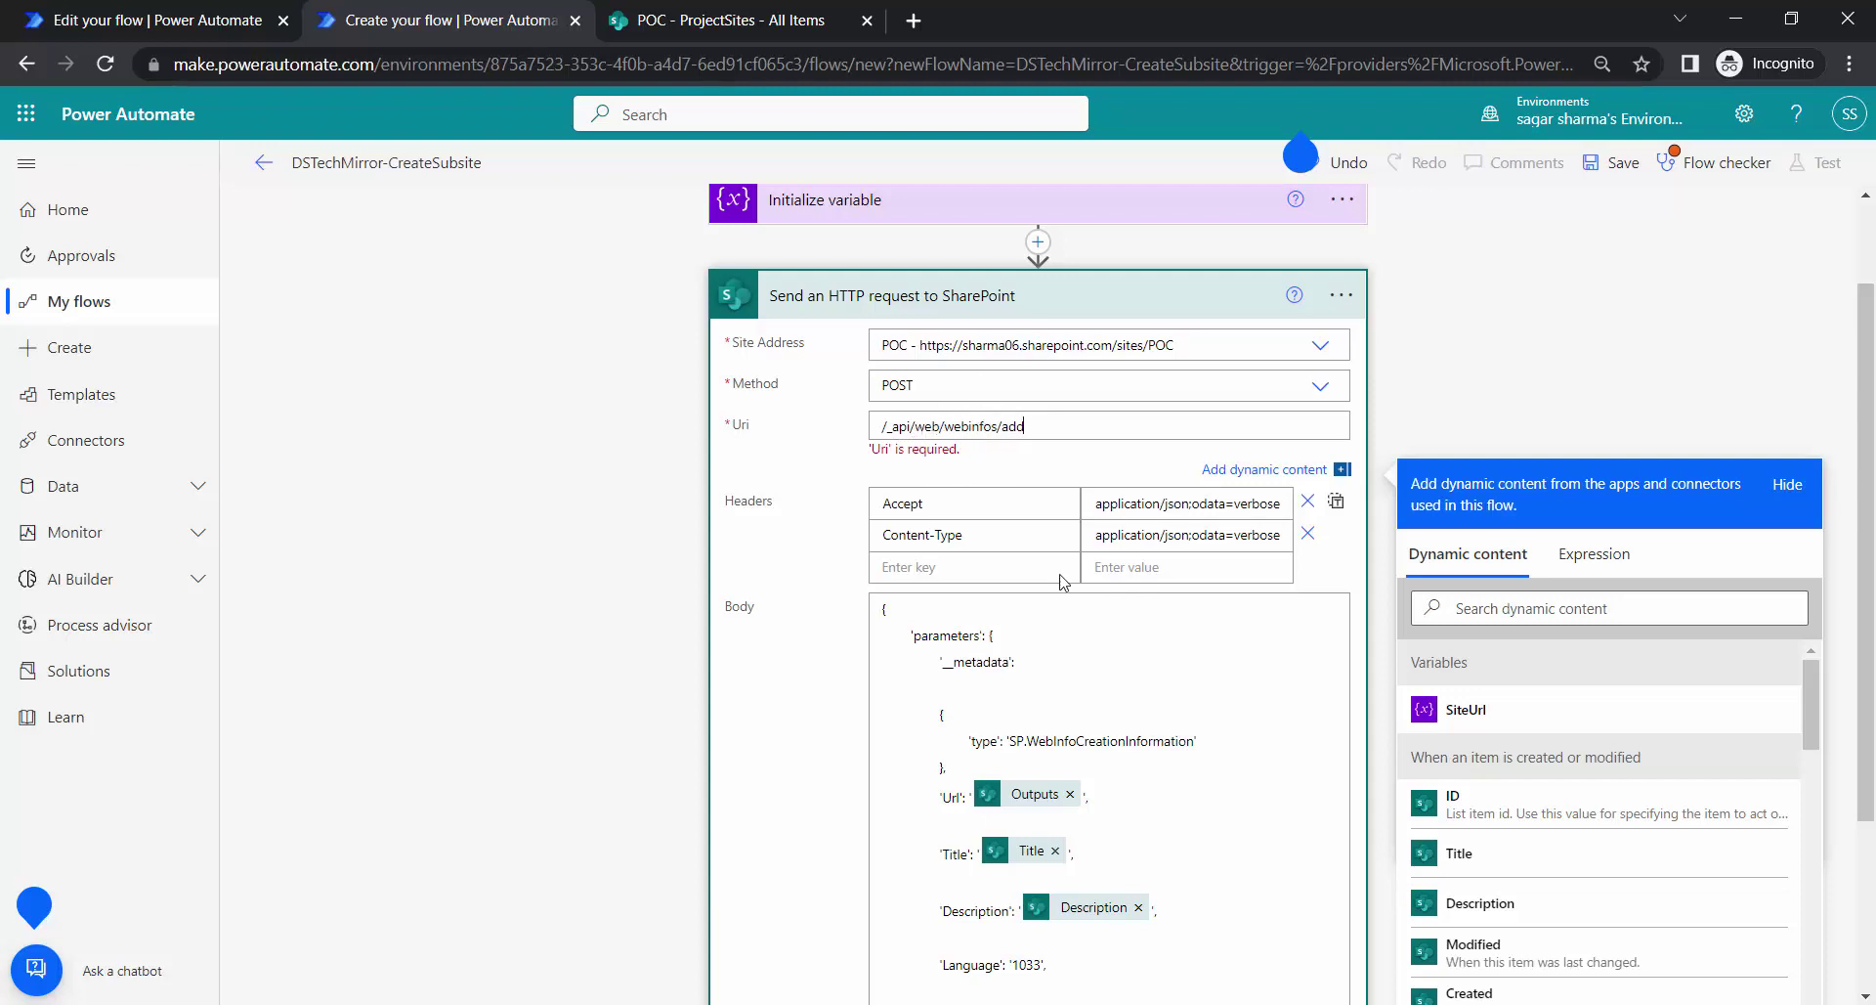
{"action": "scroll", "coordinate": [1071, 582], "scroll_direction": "down", "scroll_amount": 3}
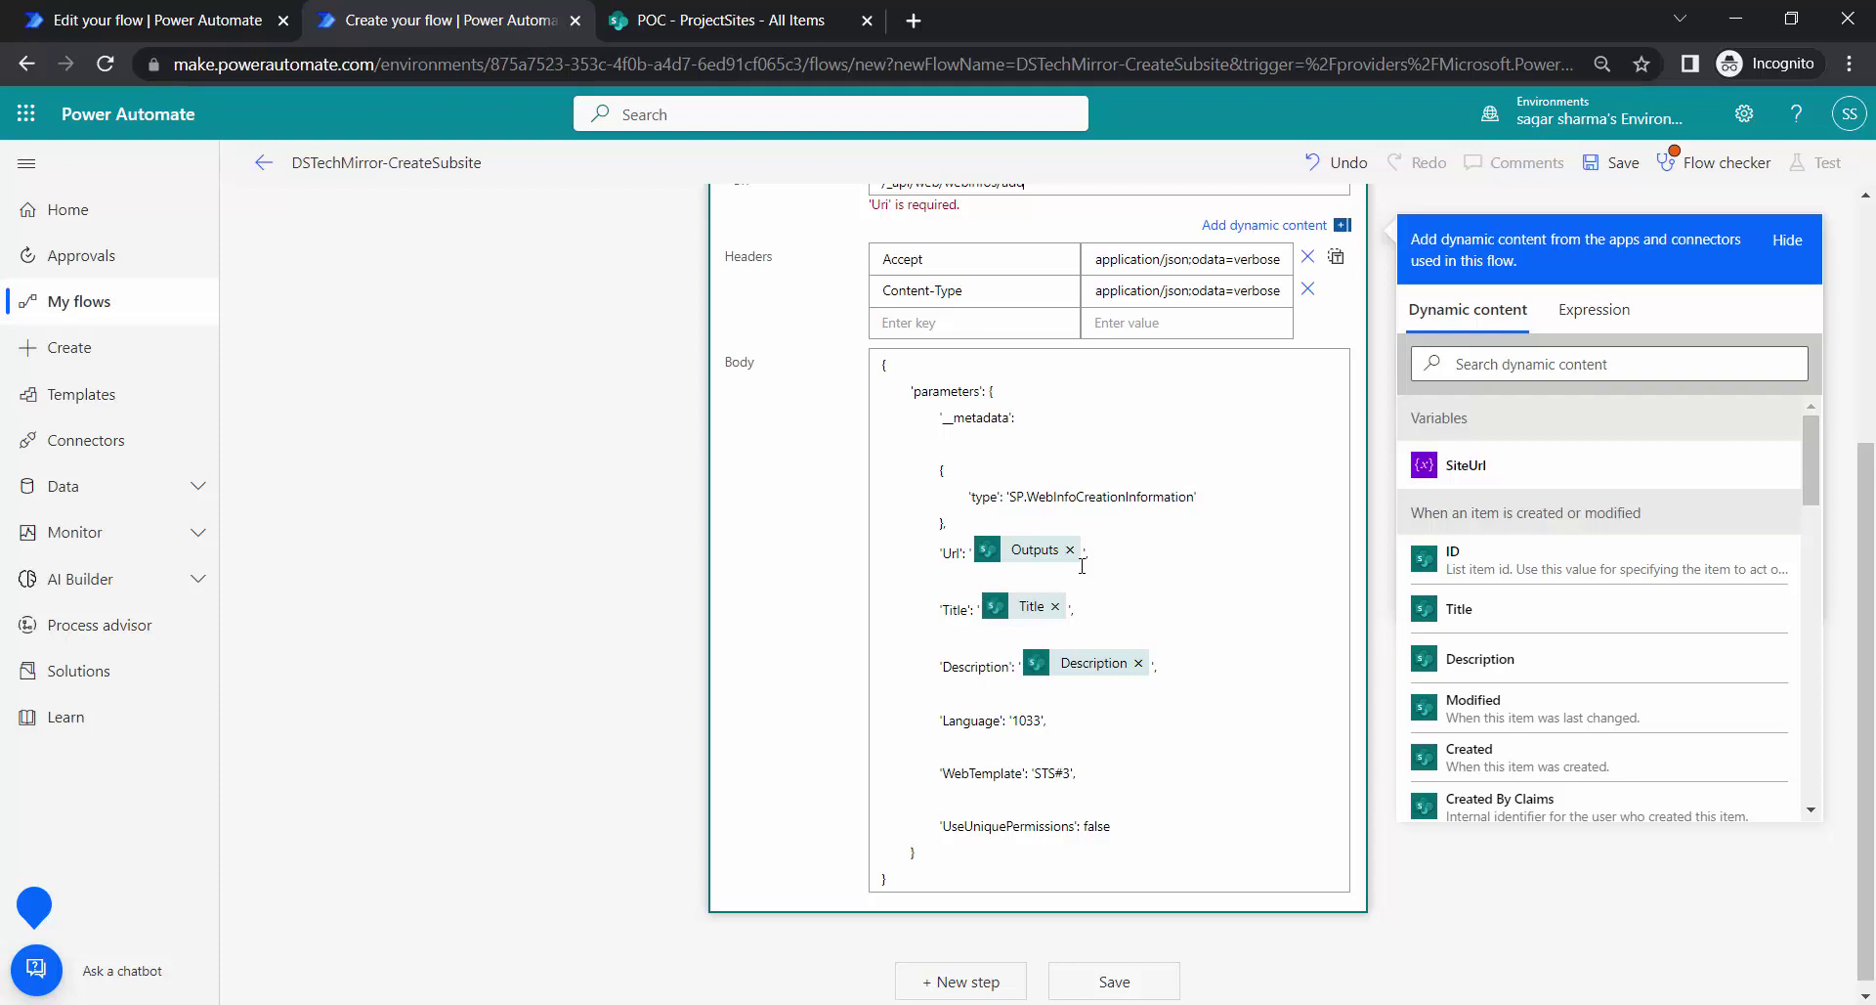
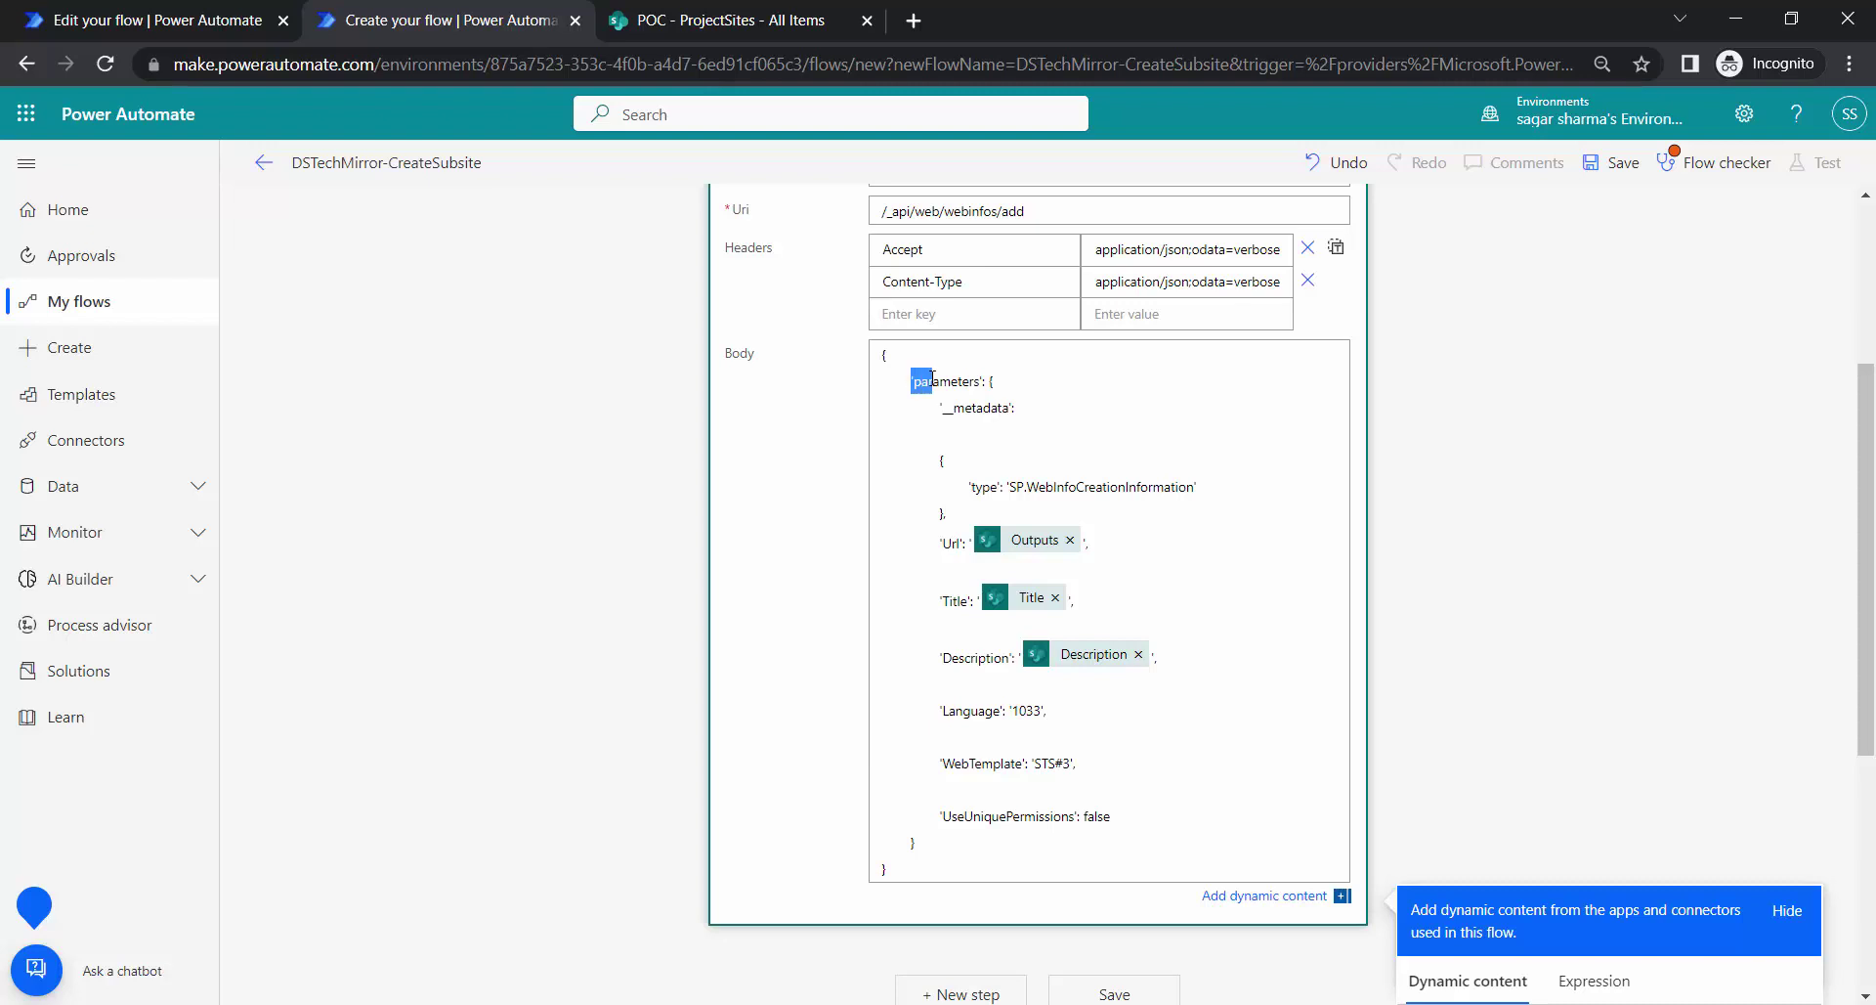
{"action": "left_click", "coordinate": [1009, 403]}
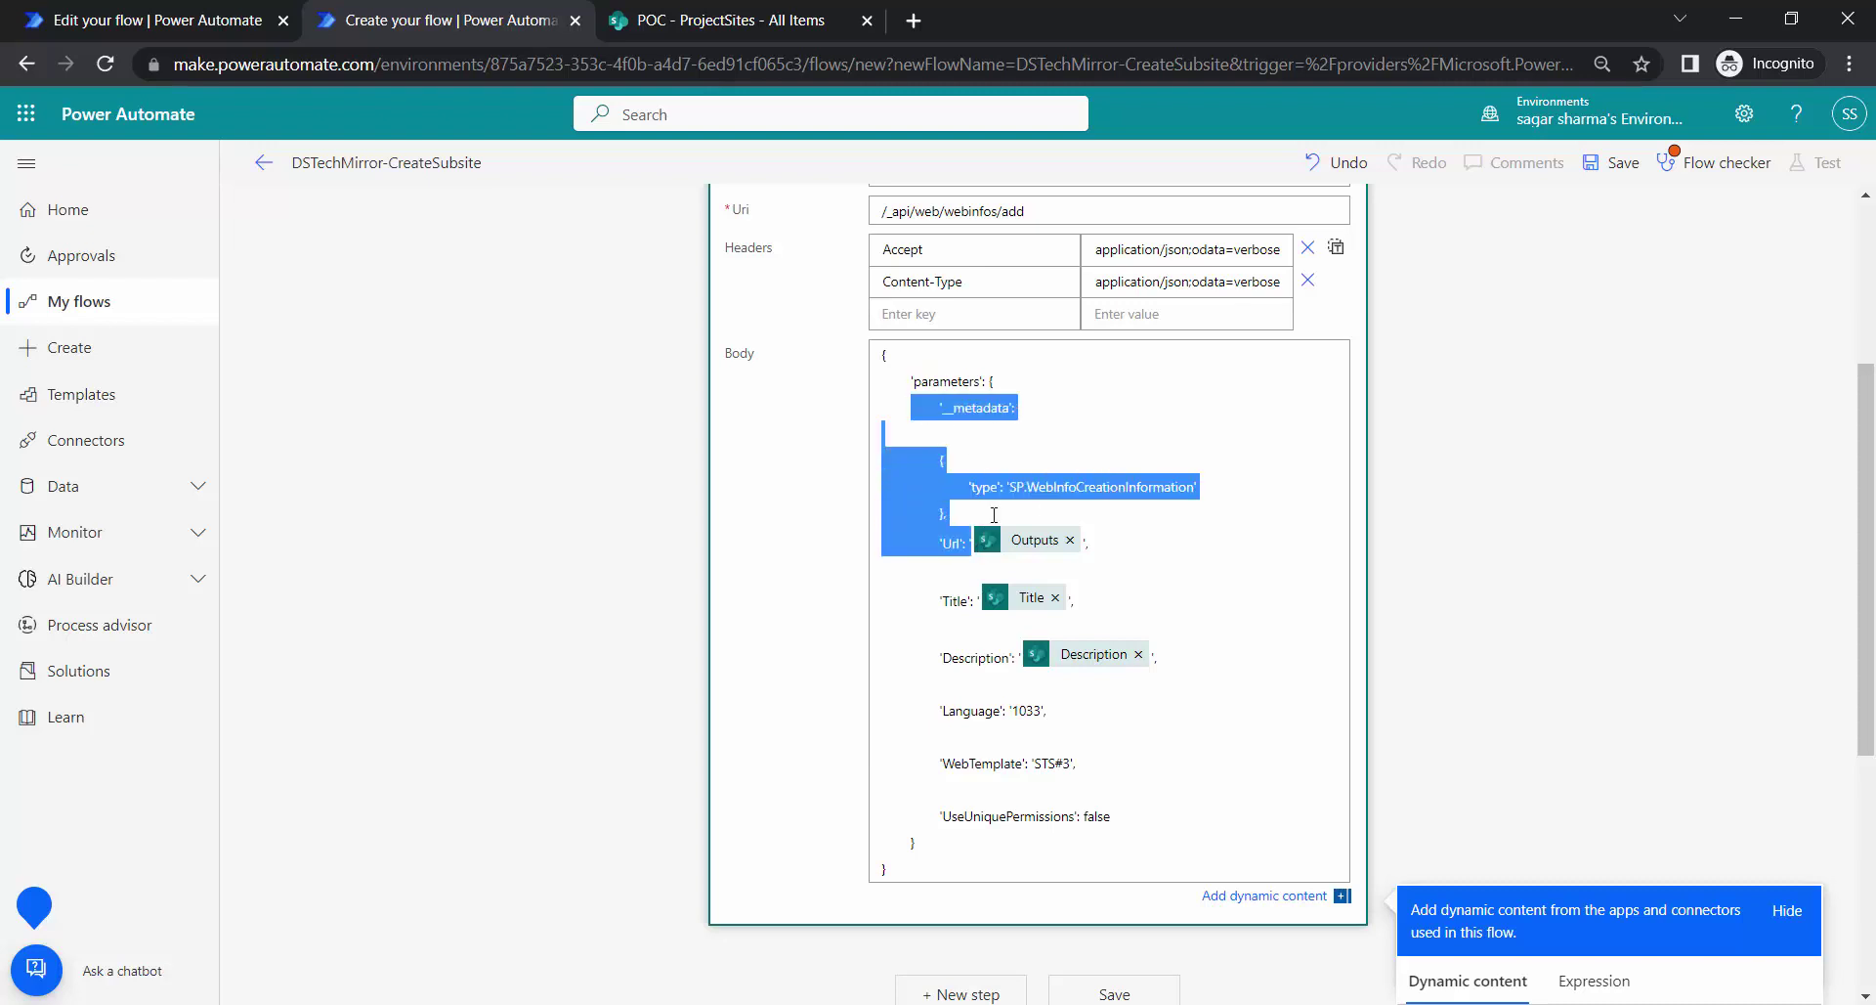
{"action": "left_click", "coordinate": [1168, 542]}
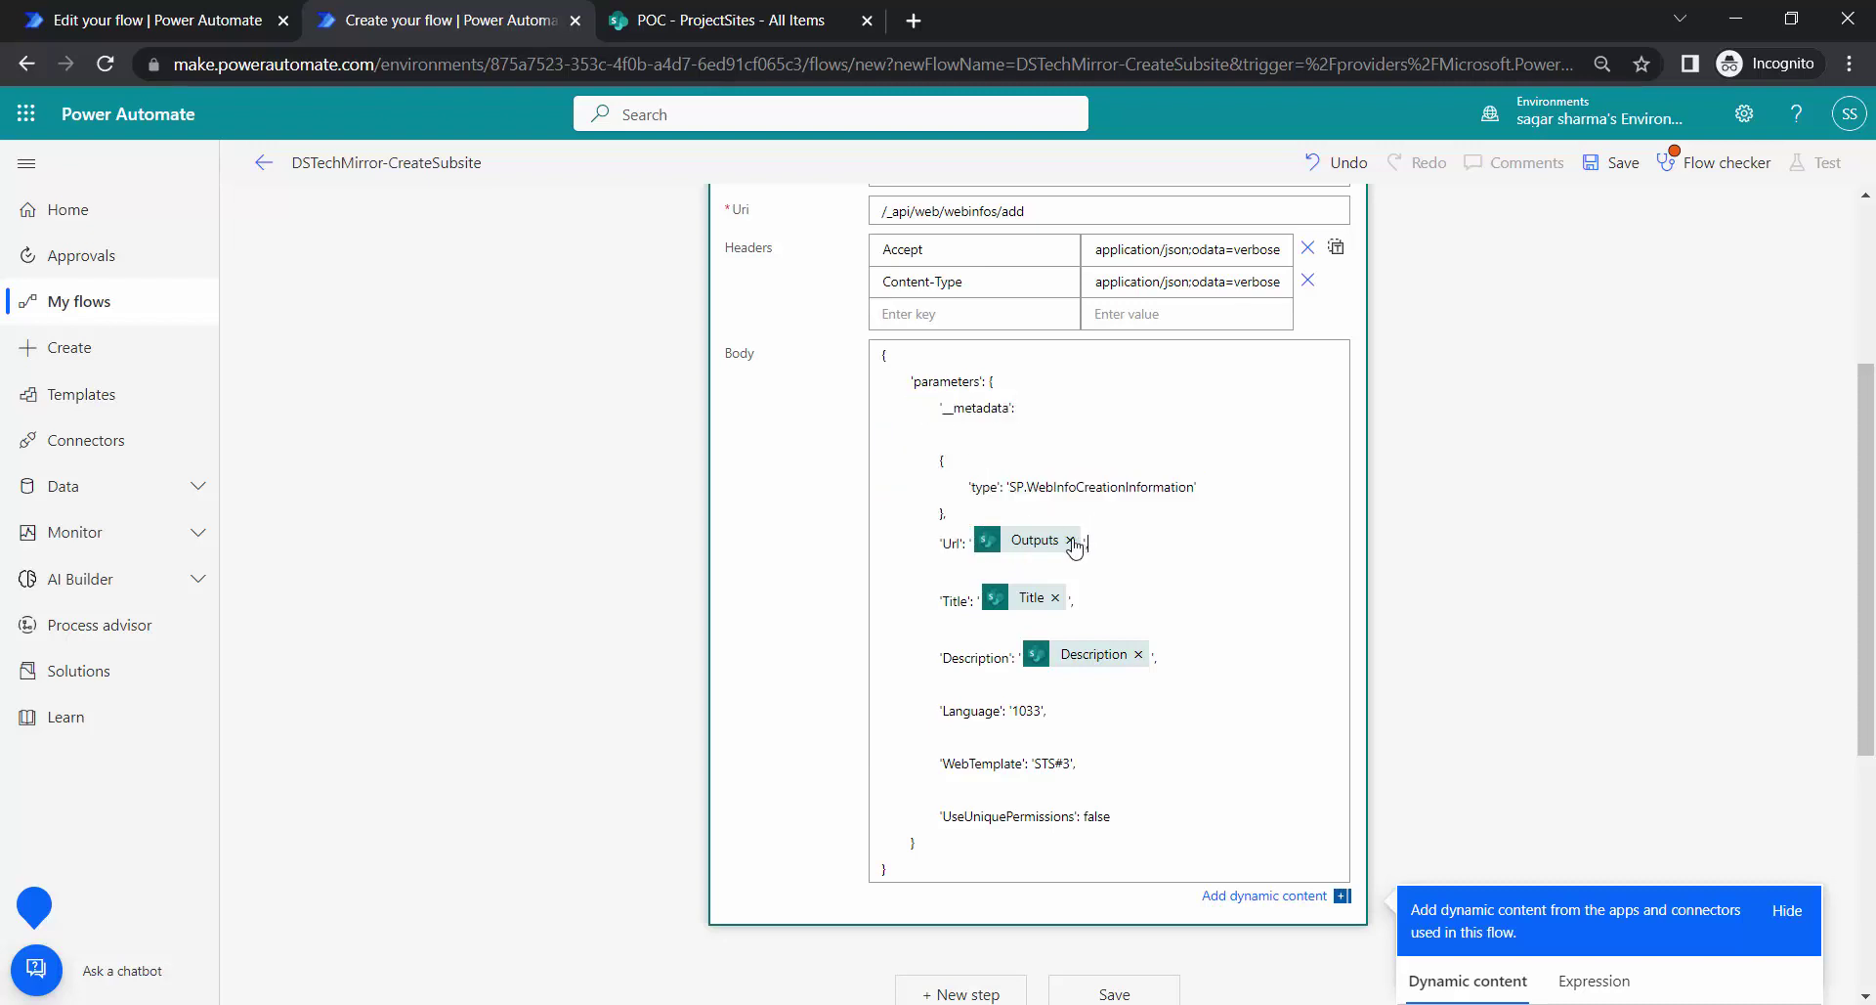
{"action": "left_click", "coordinate": [1070, 540]}
{"action": "left_click", "coordinate": [1055, 597]}
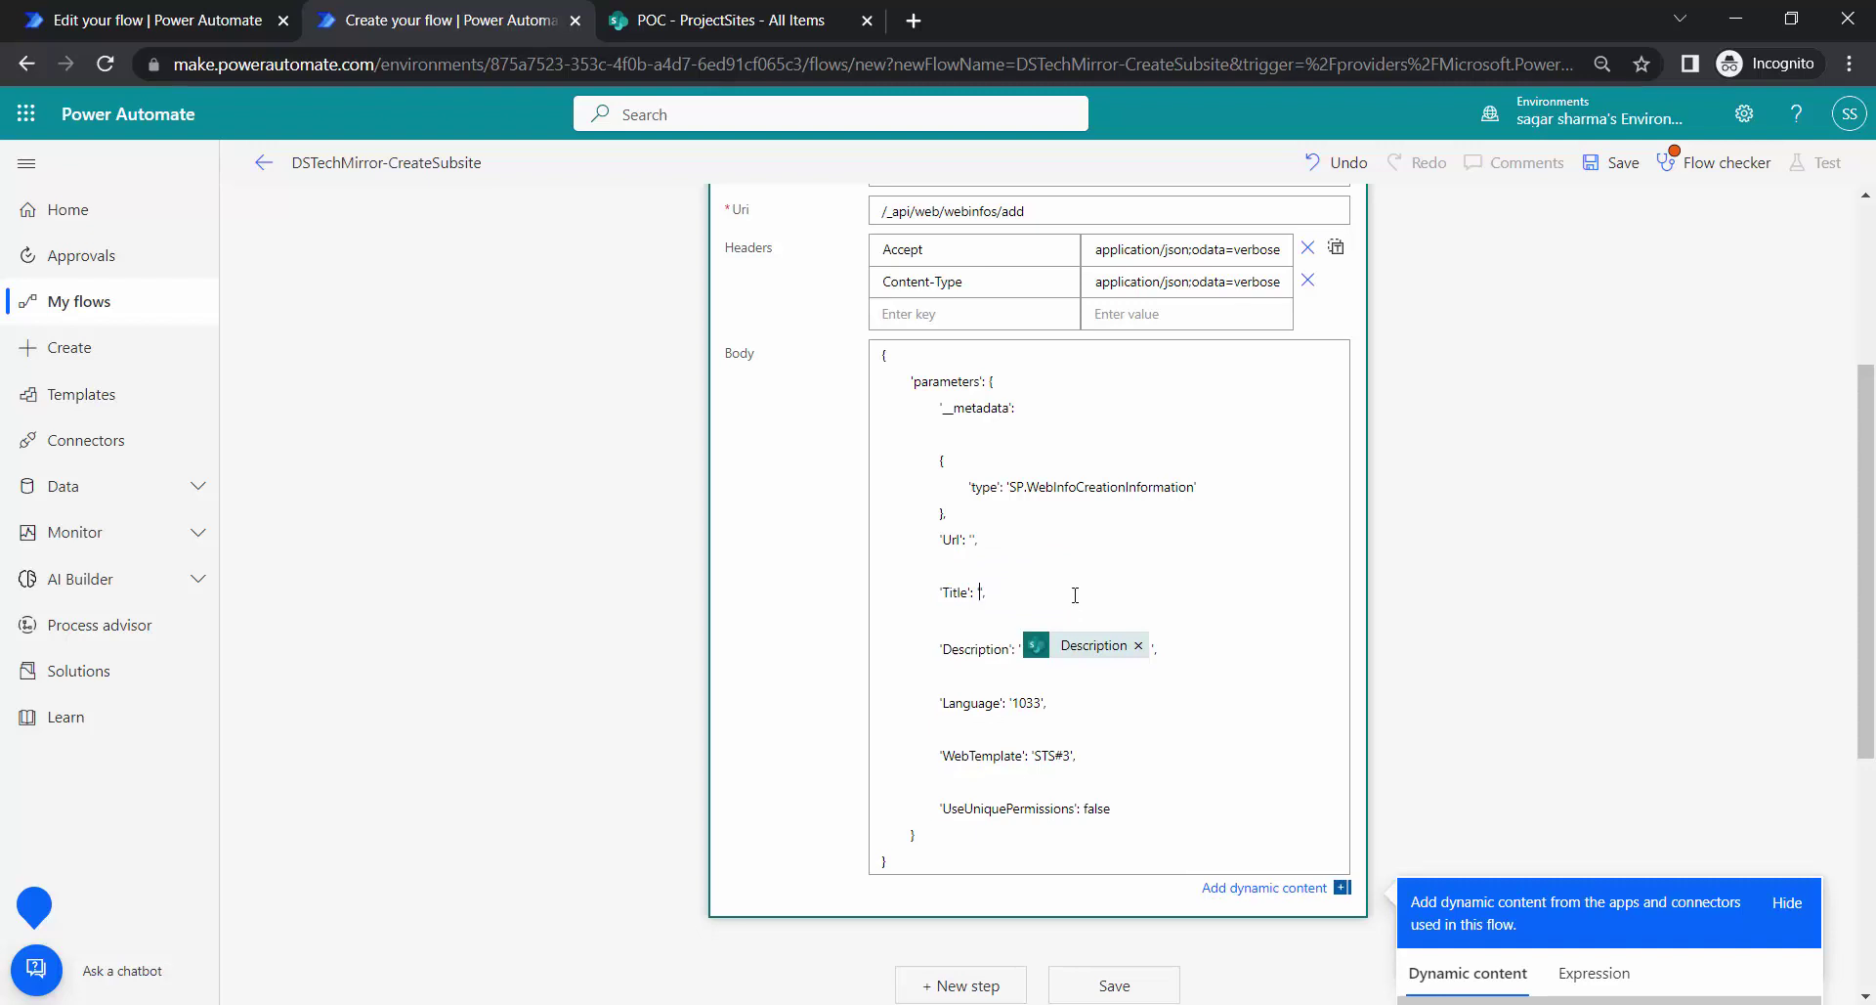
{"action": "left_click", "coordinate": [1138, 645]}
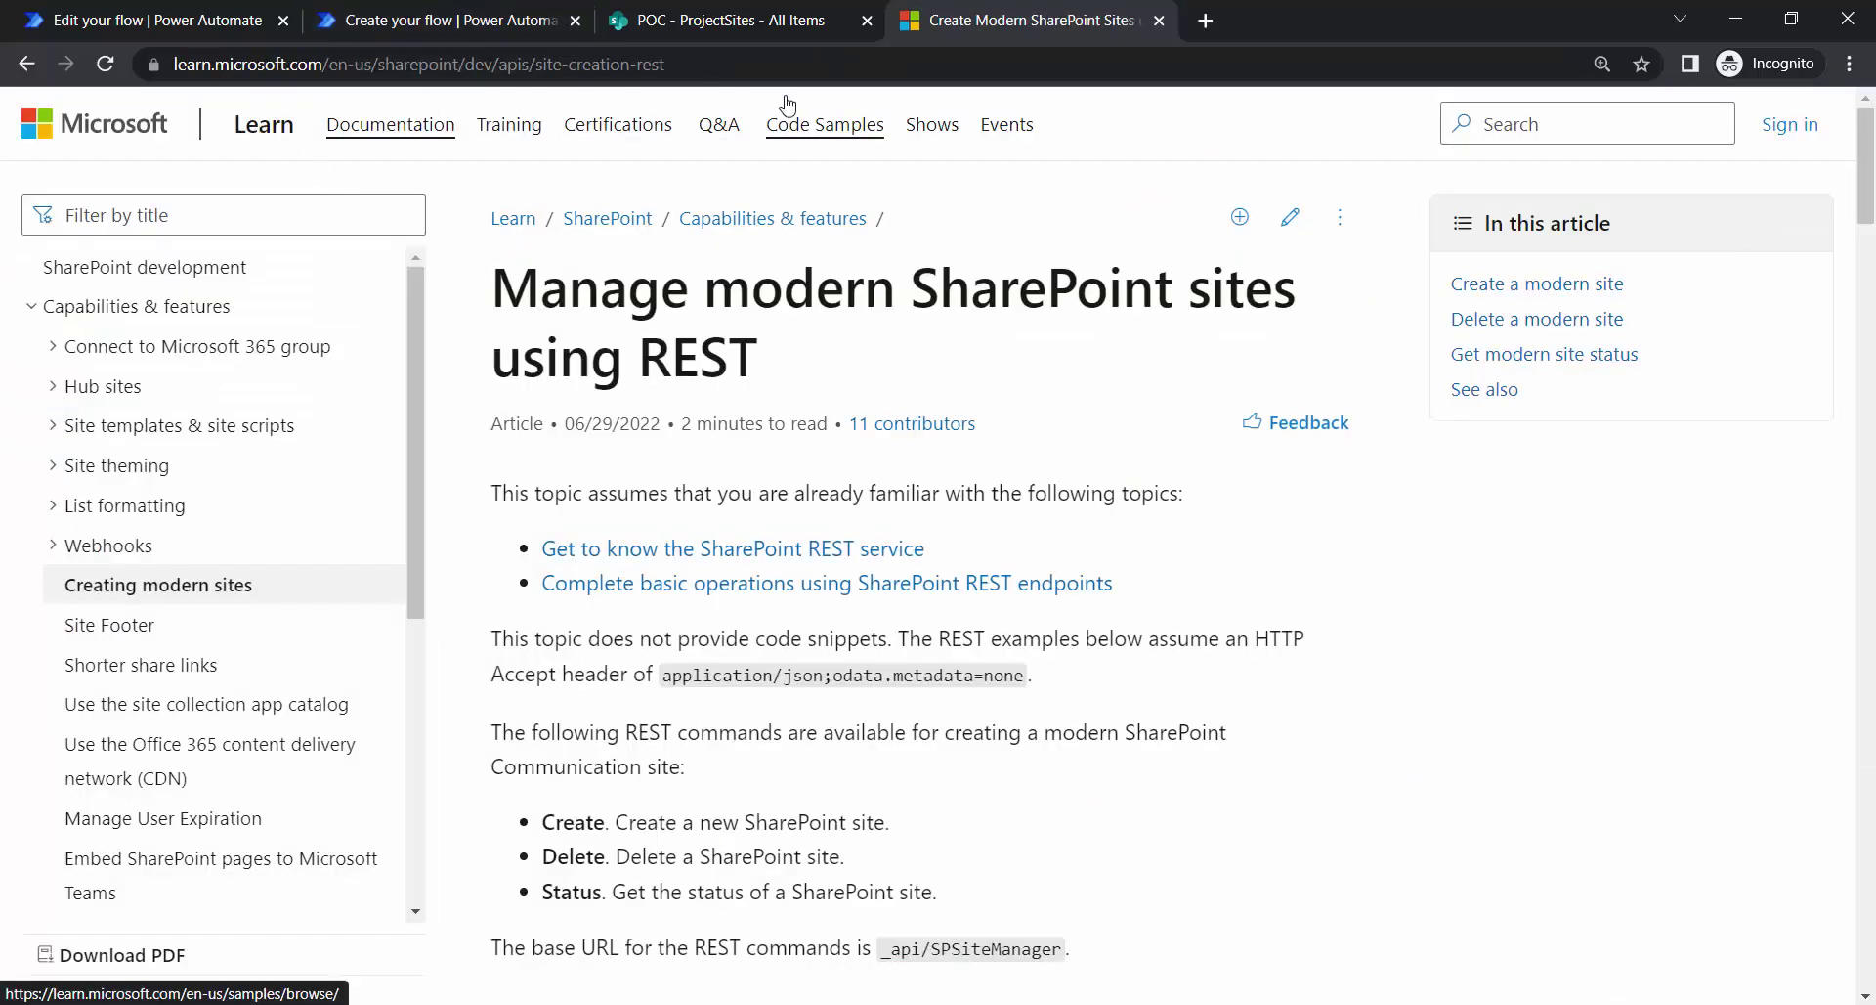
- Examine the WebTemplate options for communication and team sites in the Microsoft Learn article on creating modern SharePoint sites, and return to the flow
{"action": "scroll", "coordinate": [1026, 557], "scroll_direction": "down", "scroll_amount": 6}
{"action": "scroll", "coordinate": [1026, 559], "scroll_direction": "down", "scroll_amount": 5}
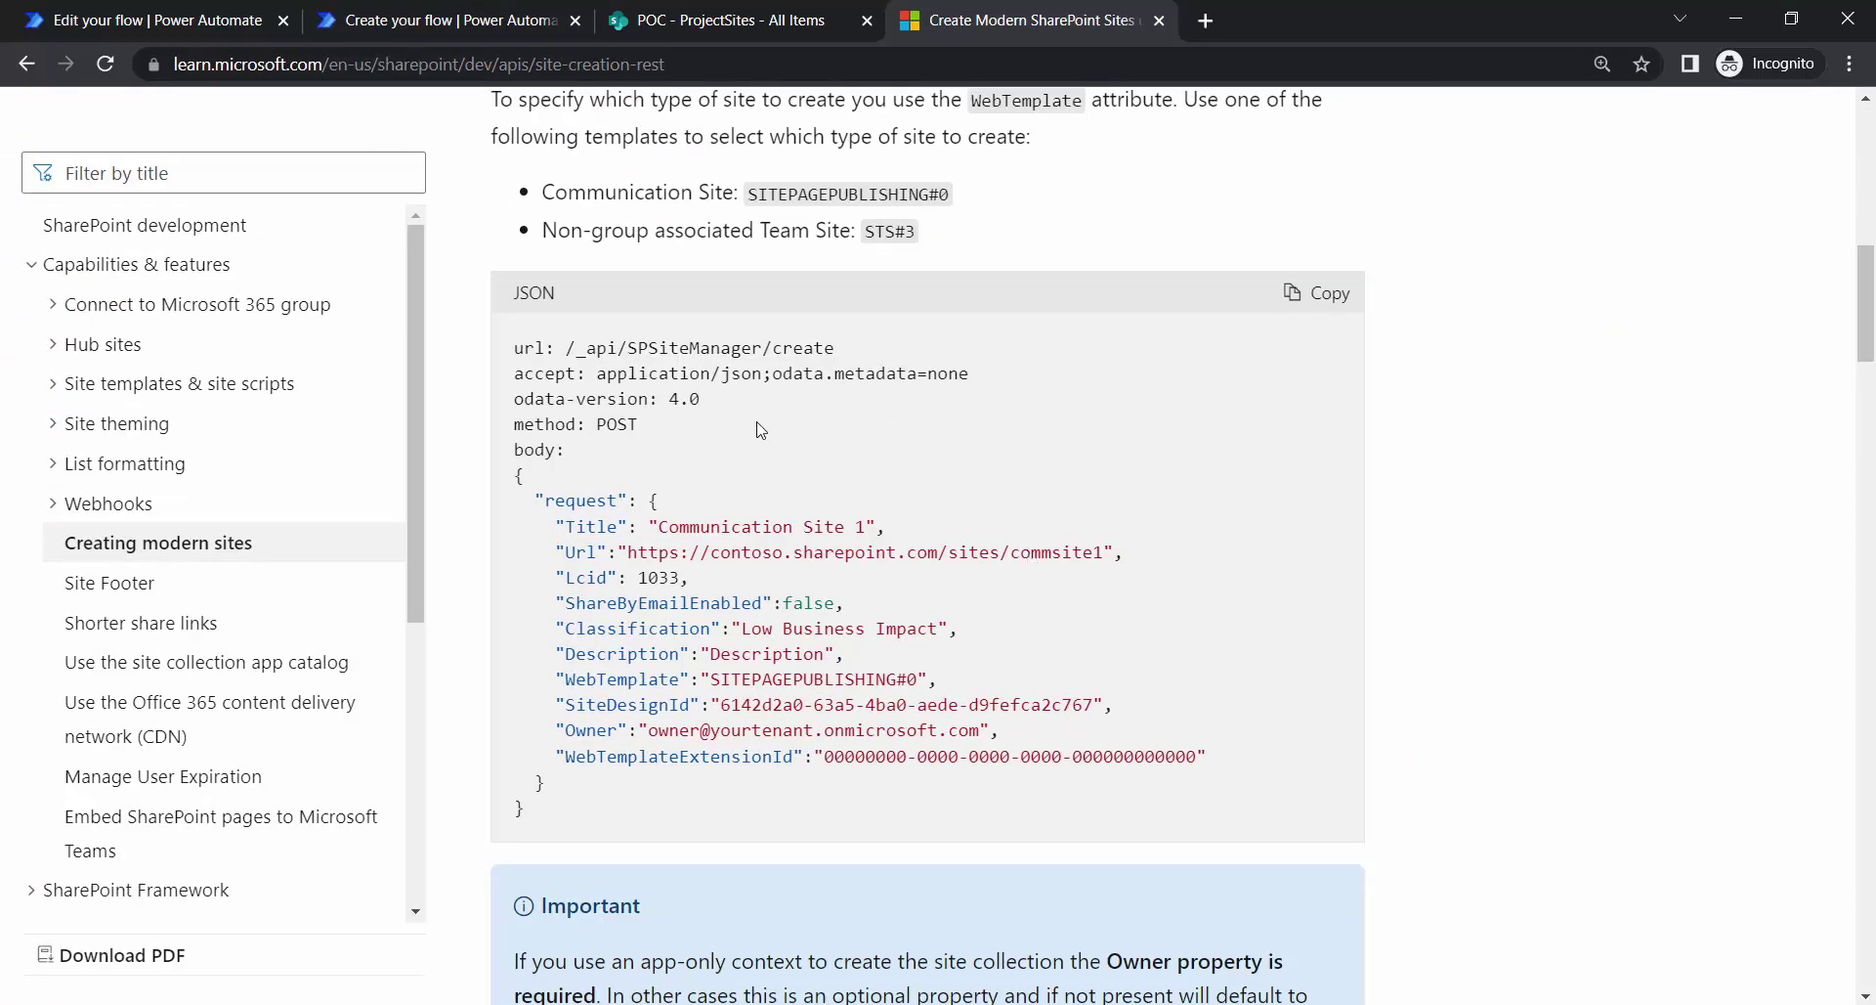
{"action": "scroll", "coordinate": [743, 489], "scroll_direction": "down", "scroll_amount": 5}
{"action": "scroll", "coordinate": [711, 578], "scroll_direction": "up", "scroll_amount": 3}
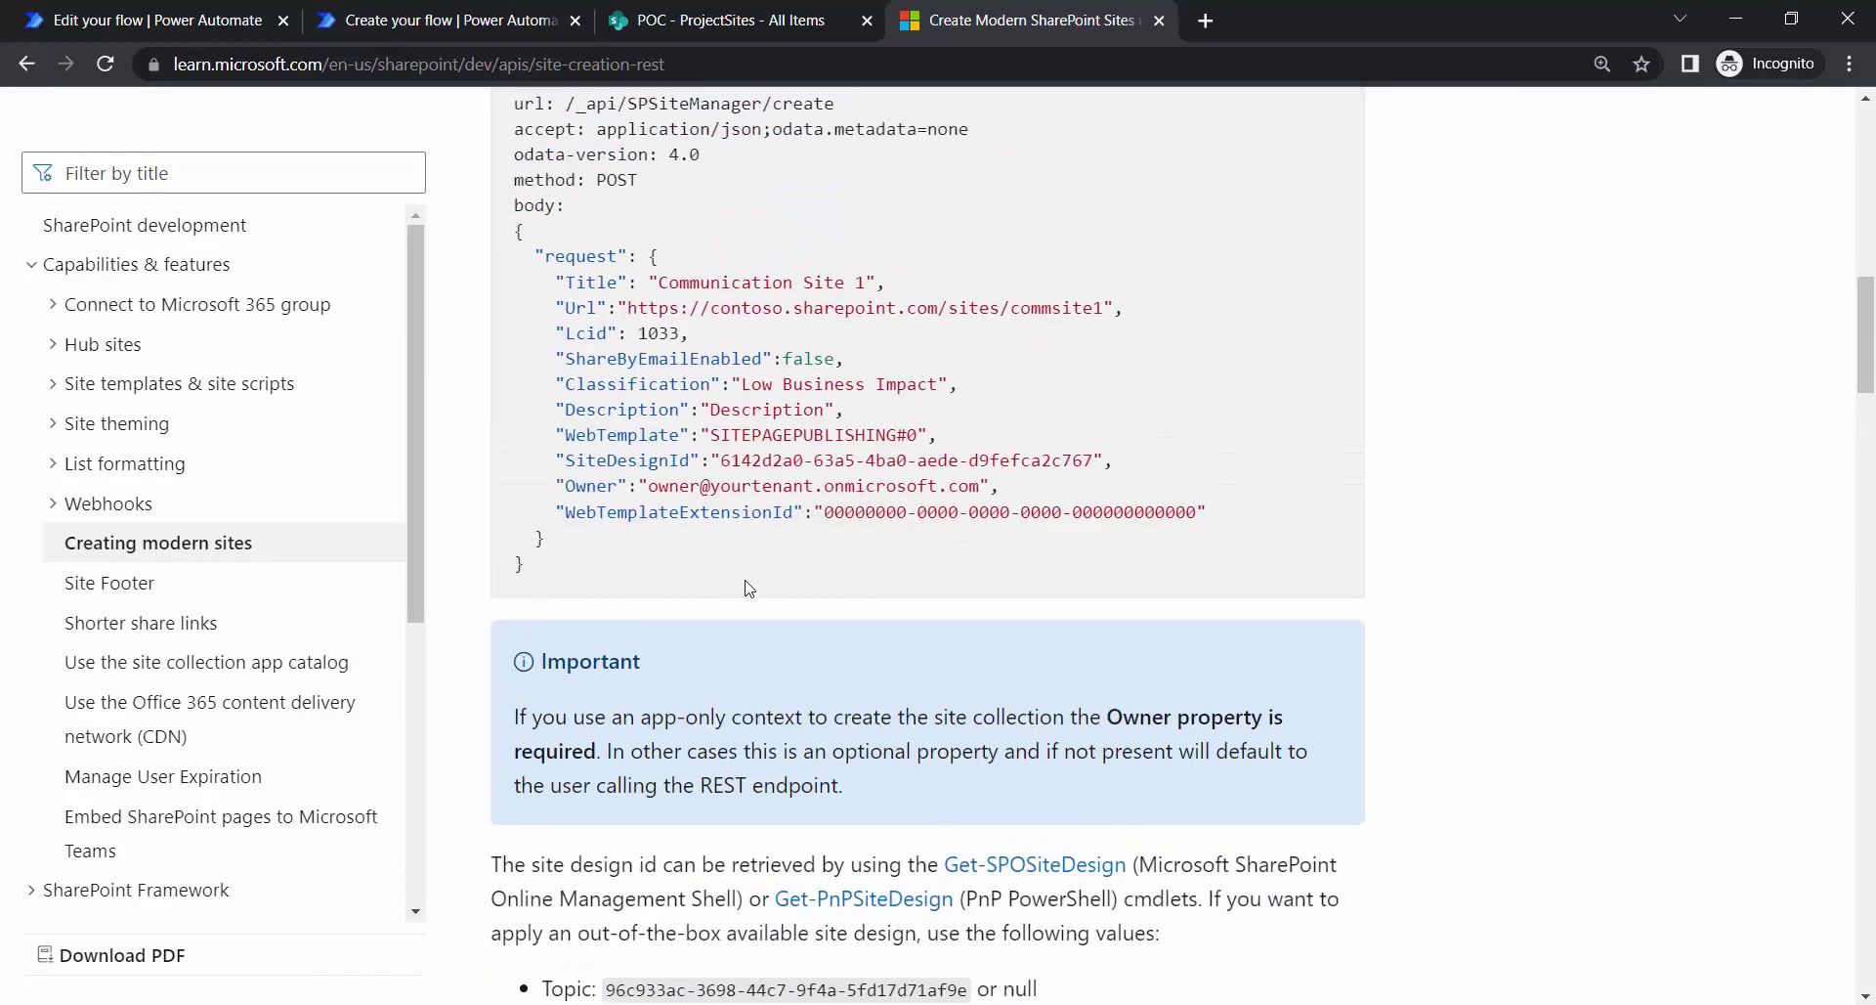
{"action": "double_click", "coordinate": [833, 441]}
{"action": "scroll", "coordinate": [833, 441], "scroll_direction": "up", "scroll_amount": 4}
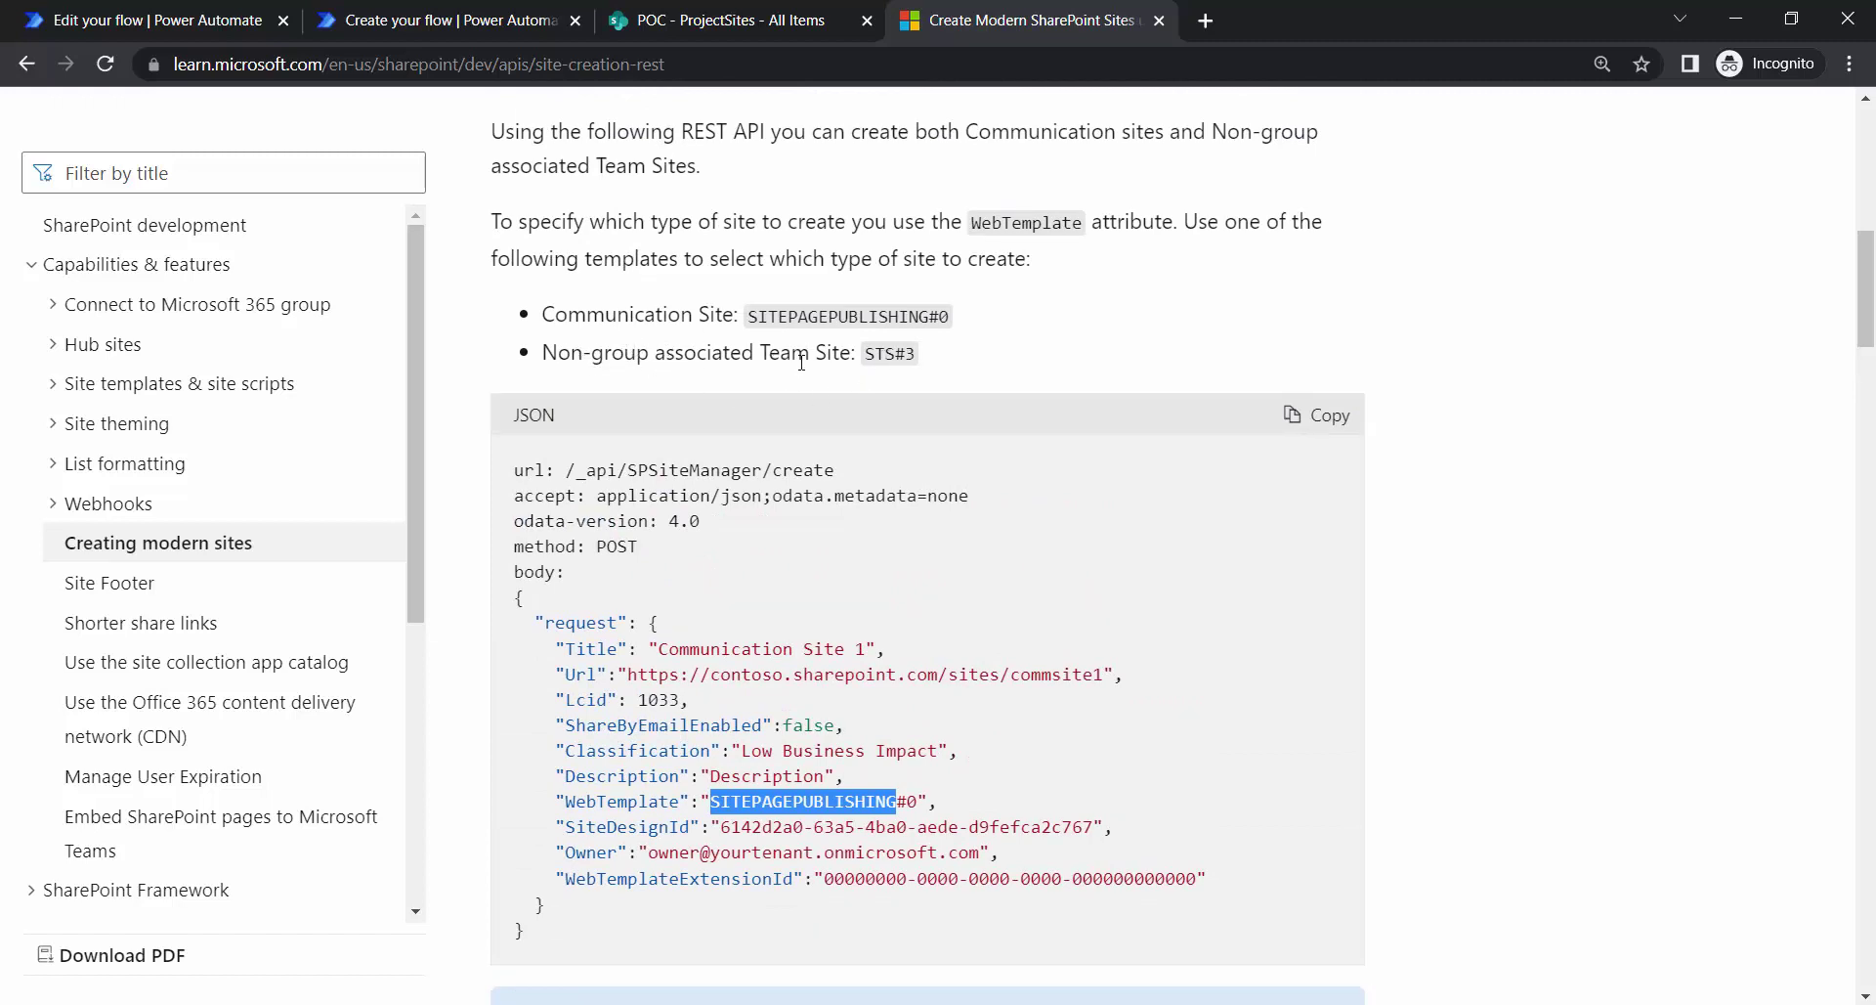
{"action": "double_click", "coordinate": [902, 355]}
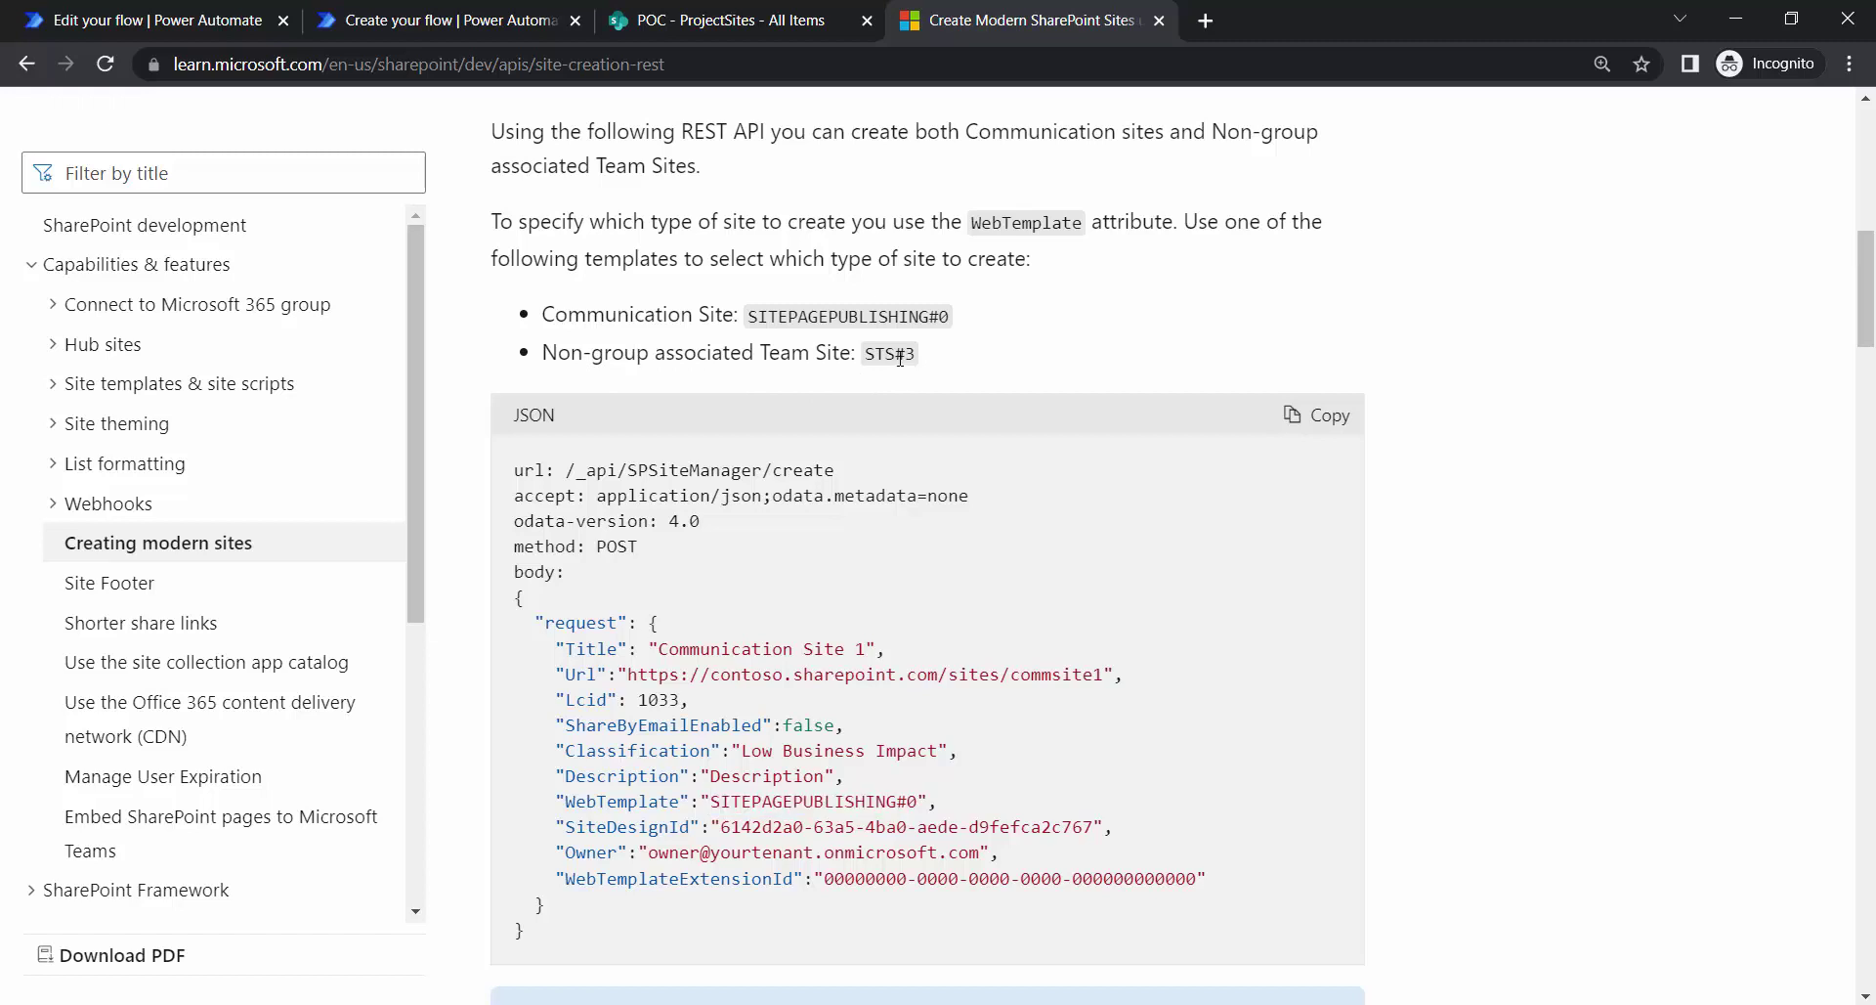
{"action": "left_click", "coordinate": [489, 20]}
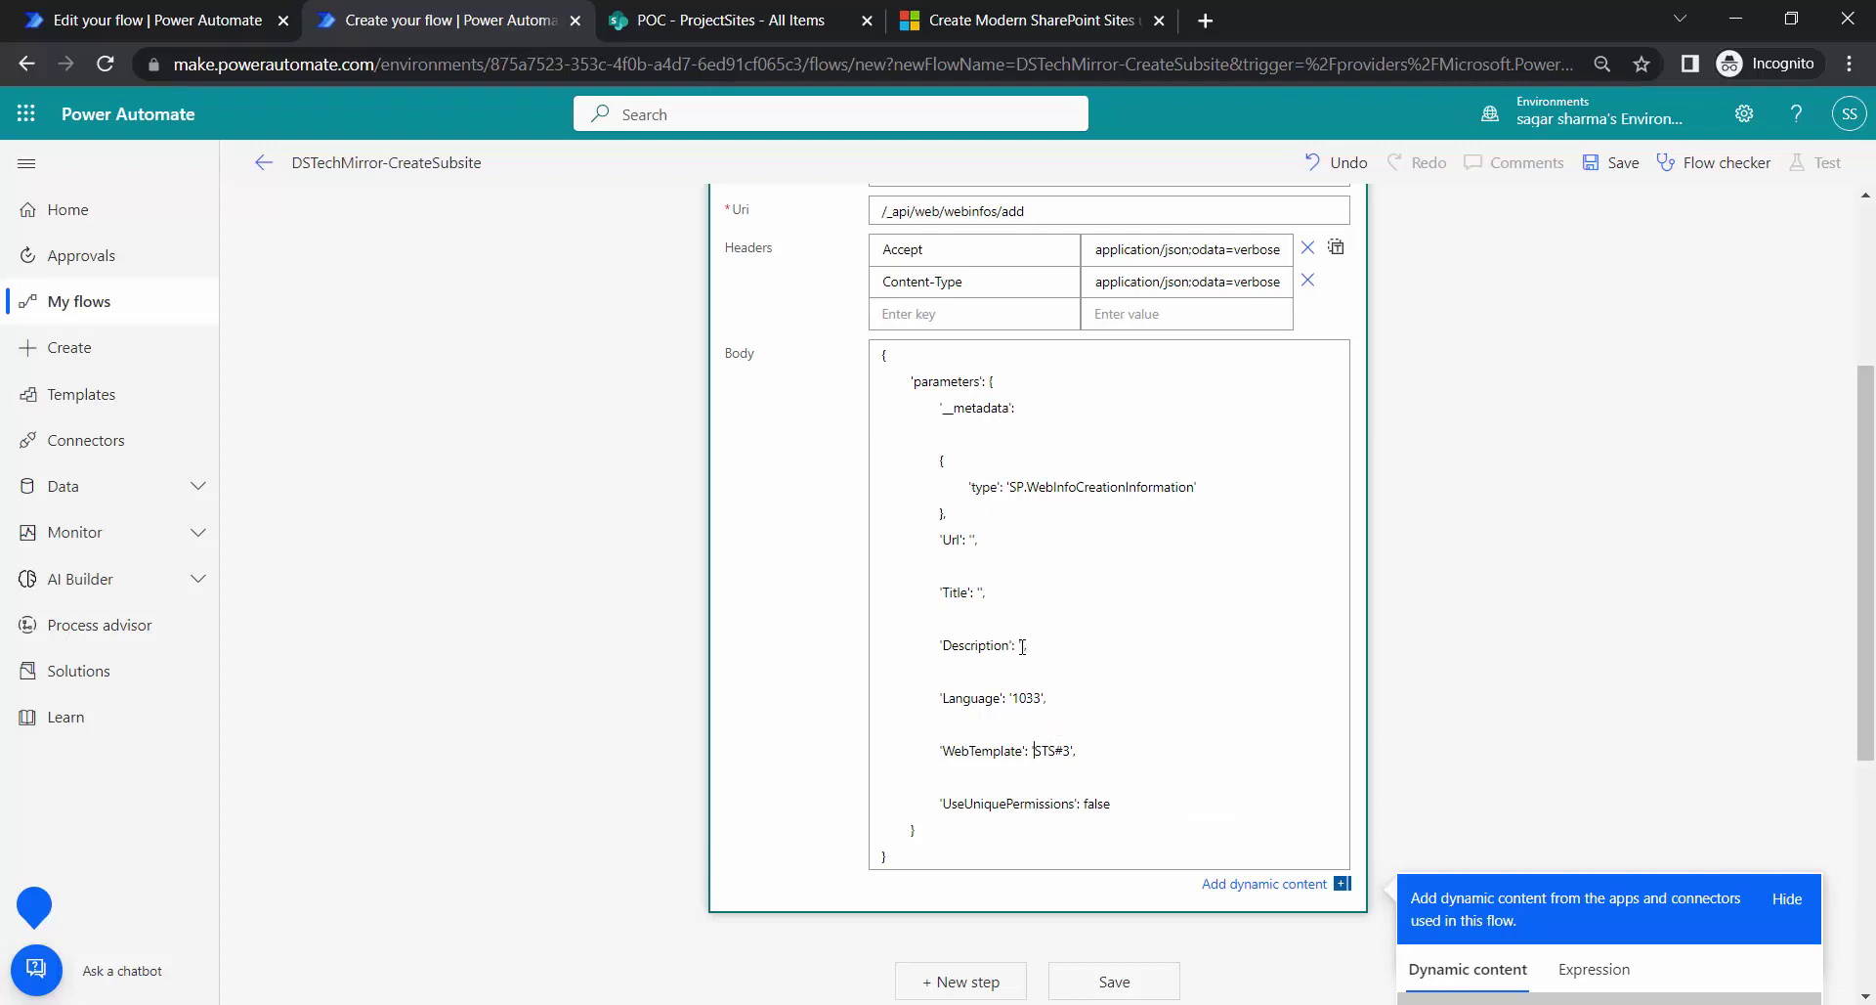
- Fill the body's Description parameter with the trigger's Description dynamic content, and its Title and Url parameters with the trigger's Title
{"action": "scroll", "coordinate": [1388, 640], "scroll_direction": "down", "scroll_amount": 5}
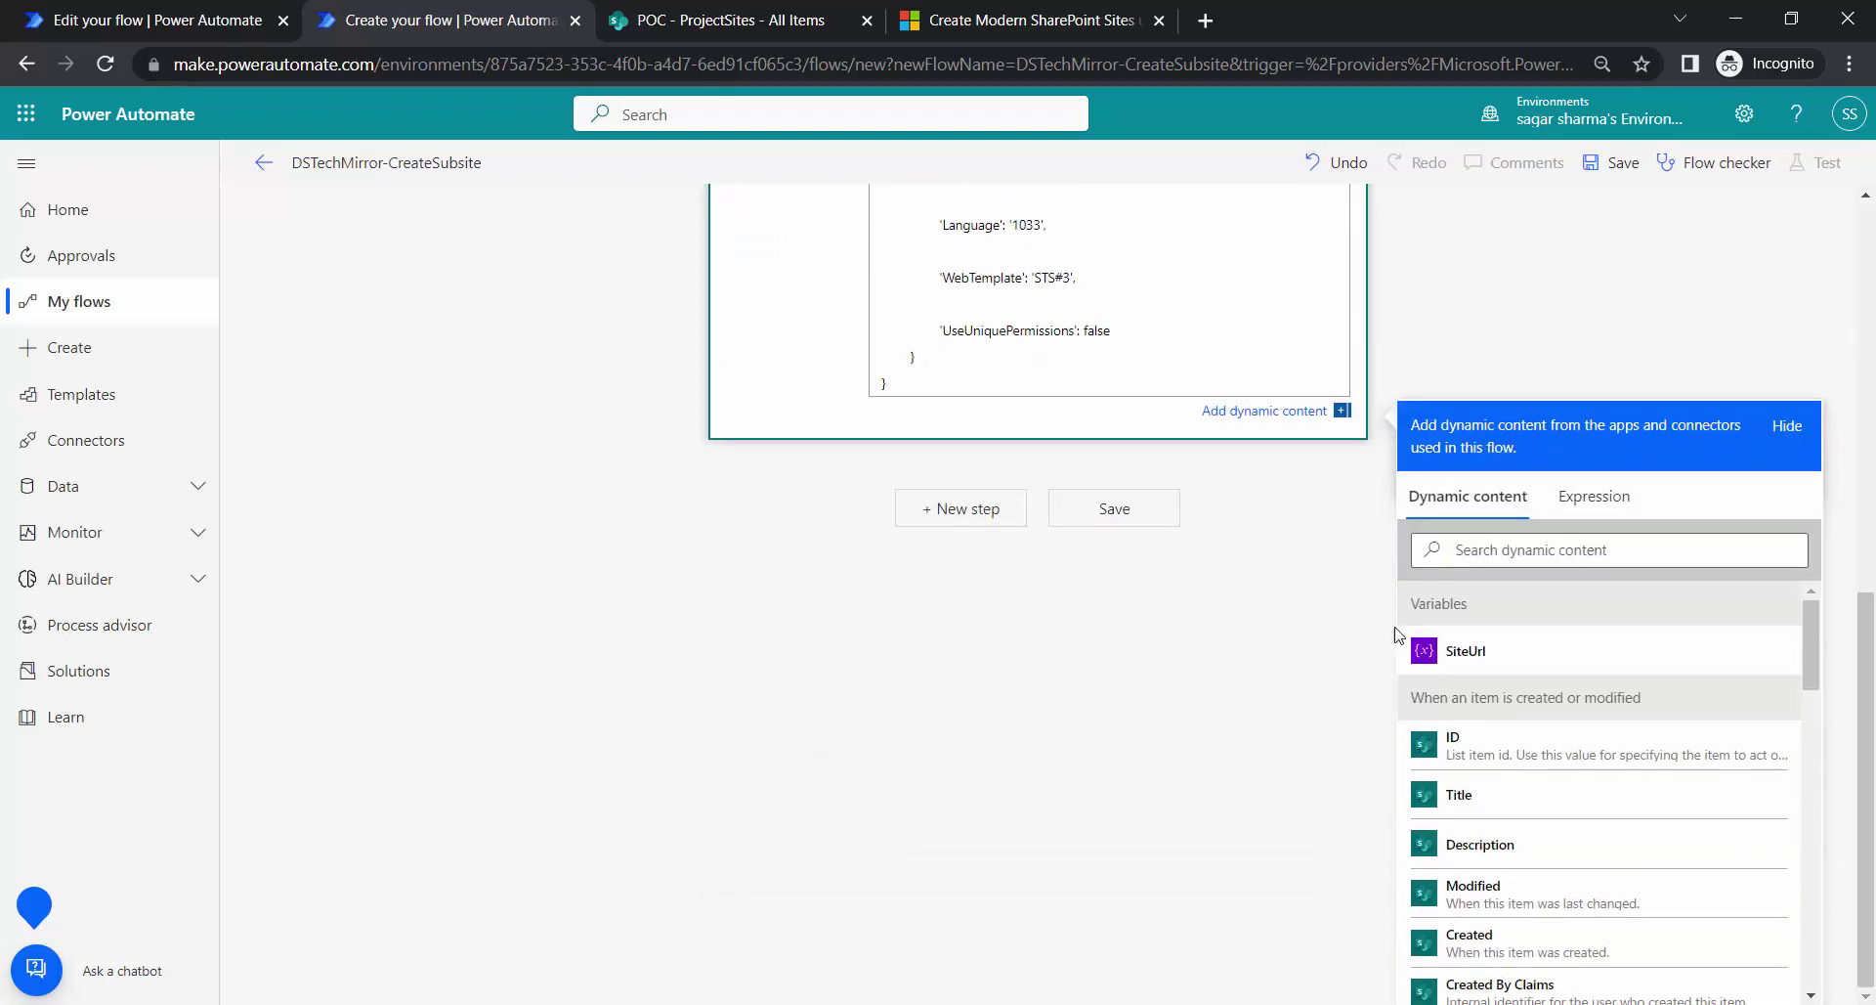
{"action": "left_click", "coordinate": [1481, 844]}
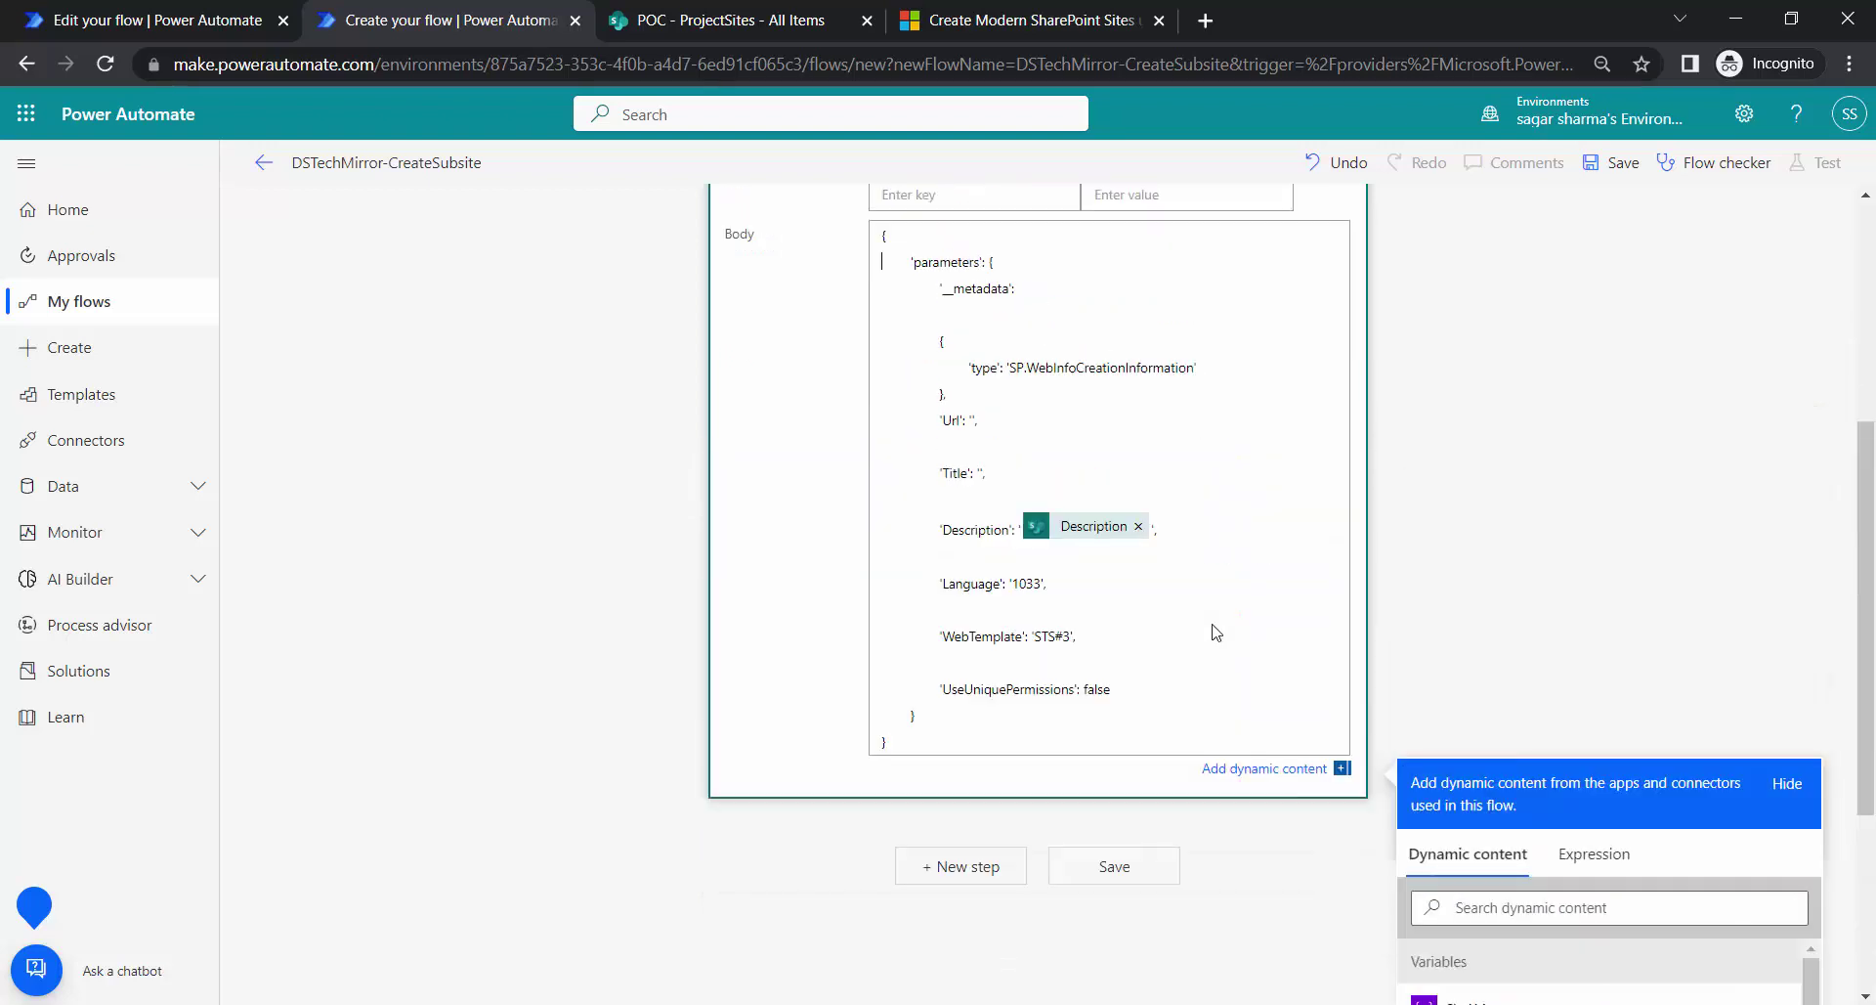
{"action": "left_click", "coordinate": [980, 485]}
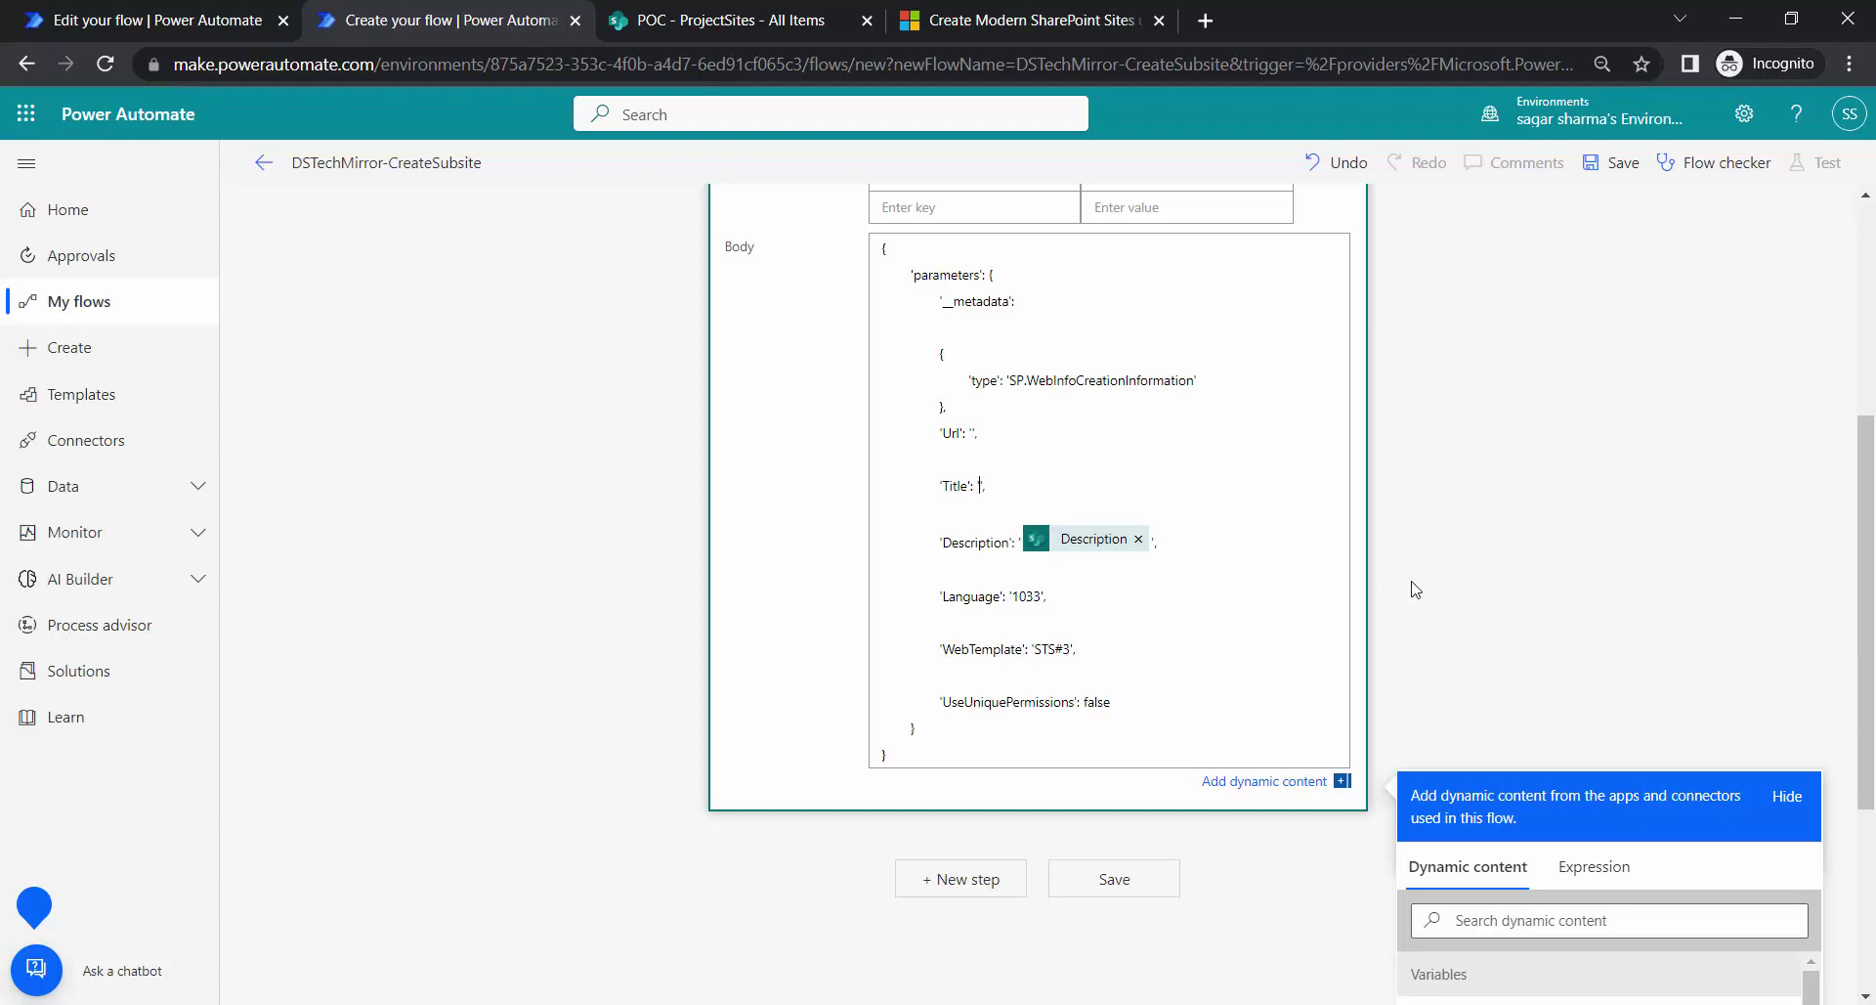
{"action": "scroll", "coordinate": [1172, 587], "scroll_direction": "down", "scroll_amount": 4}
{"action": "left_click", "coordinate": [1568, 794]}
{"action": "scroll", "coordinate": [935, 493], "scroll_direction": "up", "scroll_amount": 4}
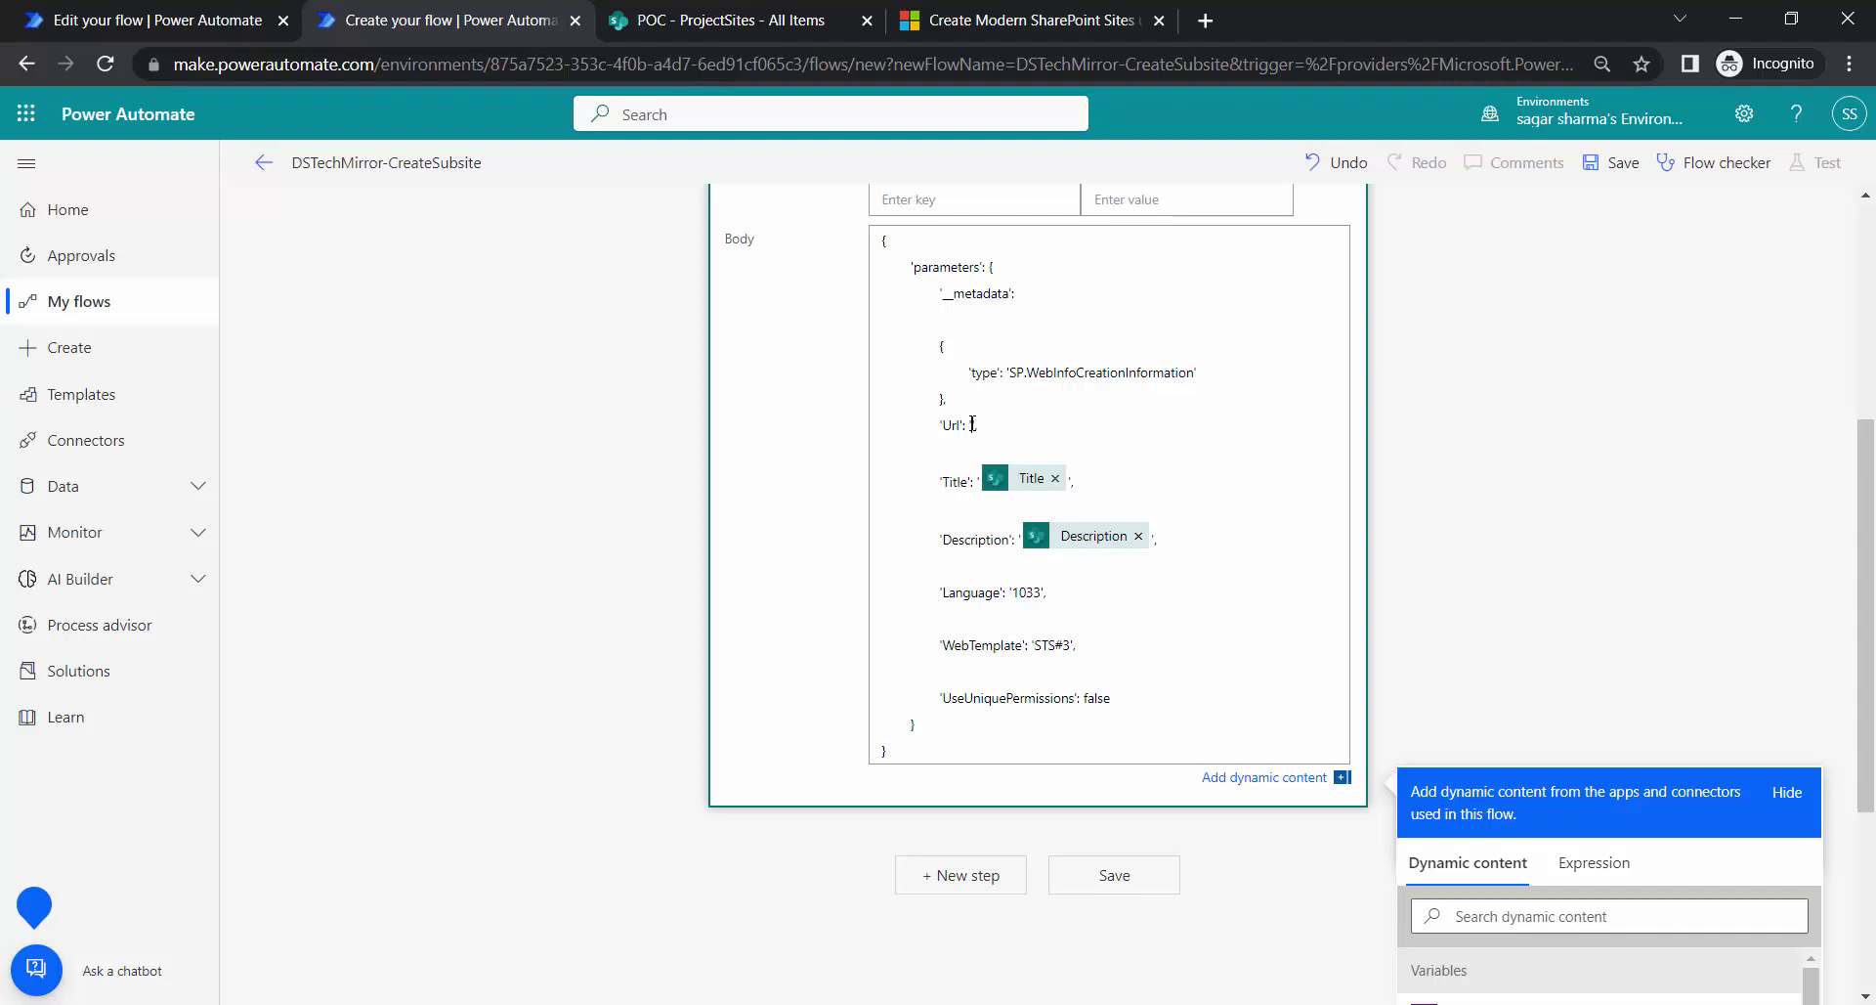
{"action": "scroll", "coordinate": [1607, 655], "scroll_direction": "down", "scroll_amount": 3}
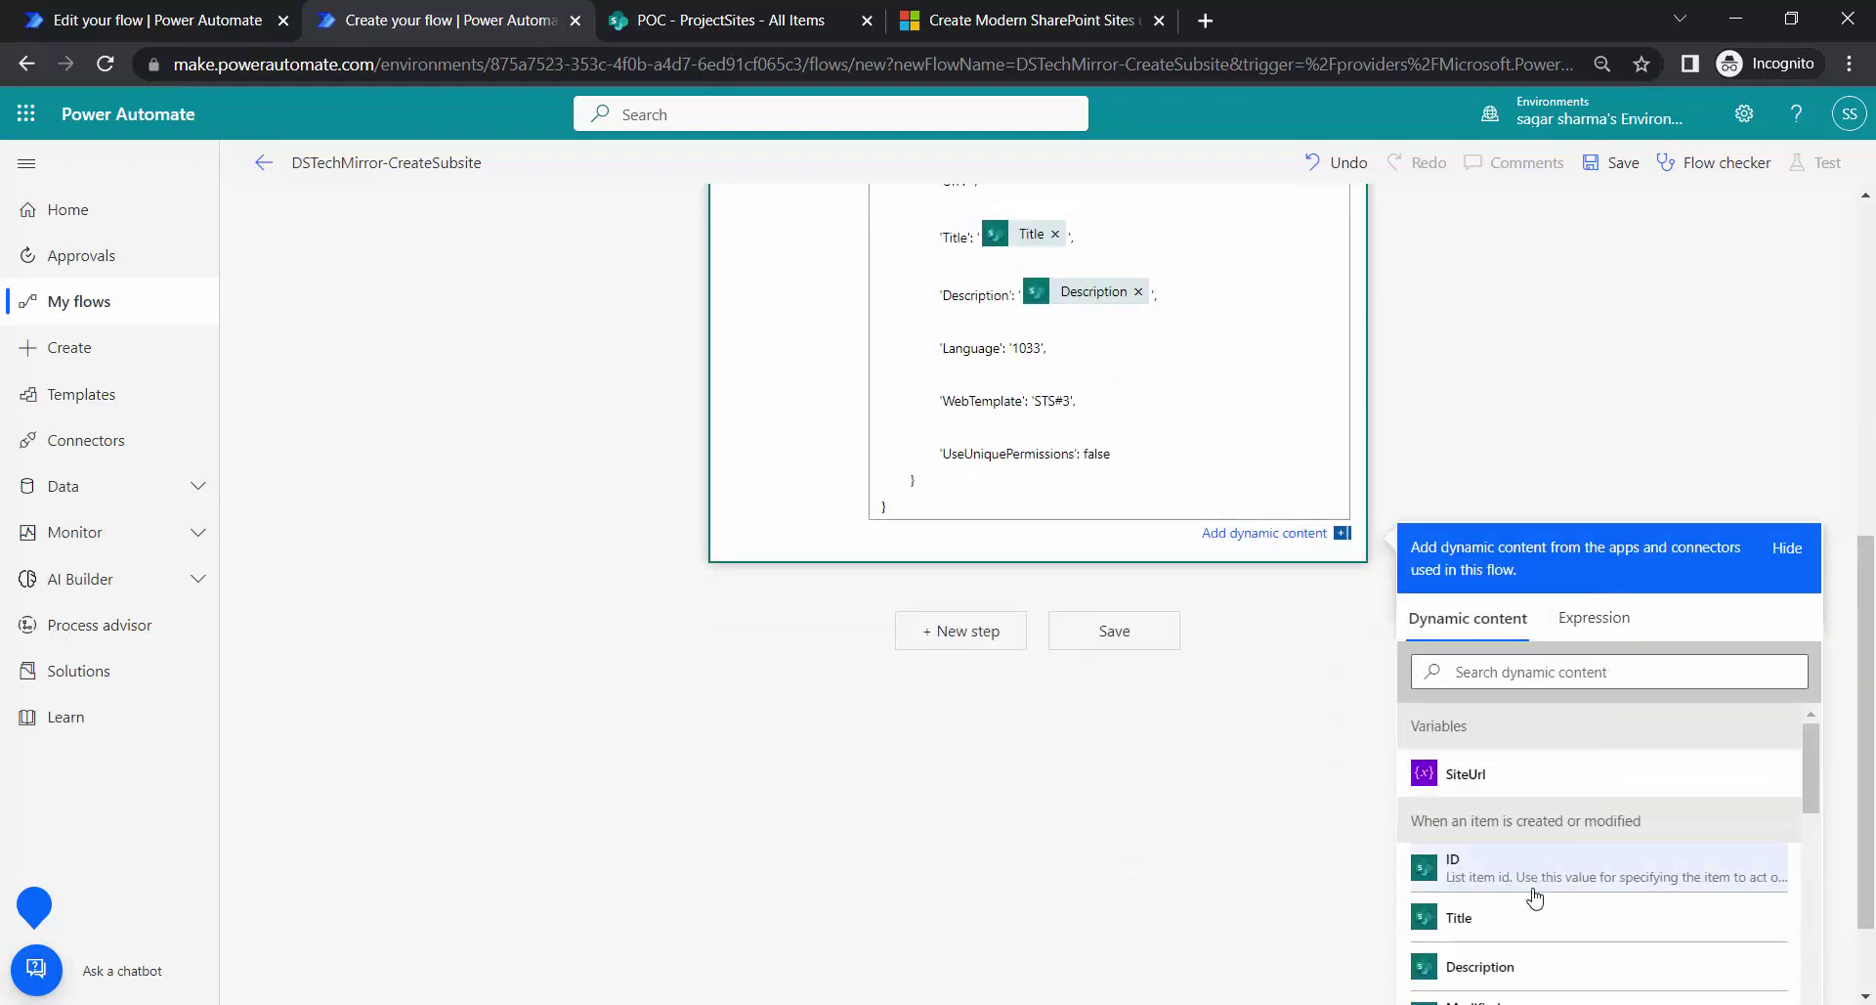
{"action": "scroll", "coordinate": [1155, 511], "scroll_direction": "up", "scroll_amount": 3}
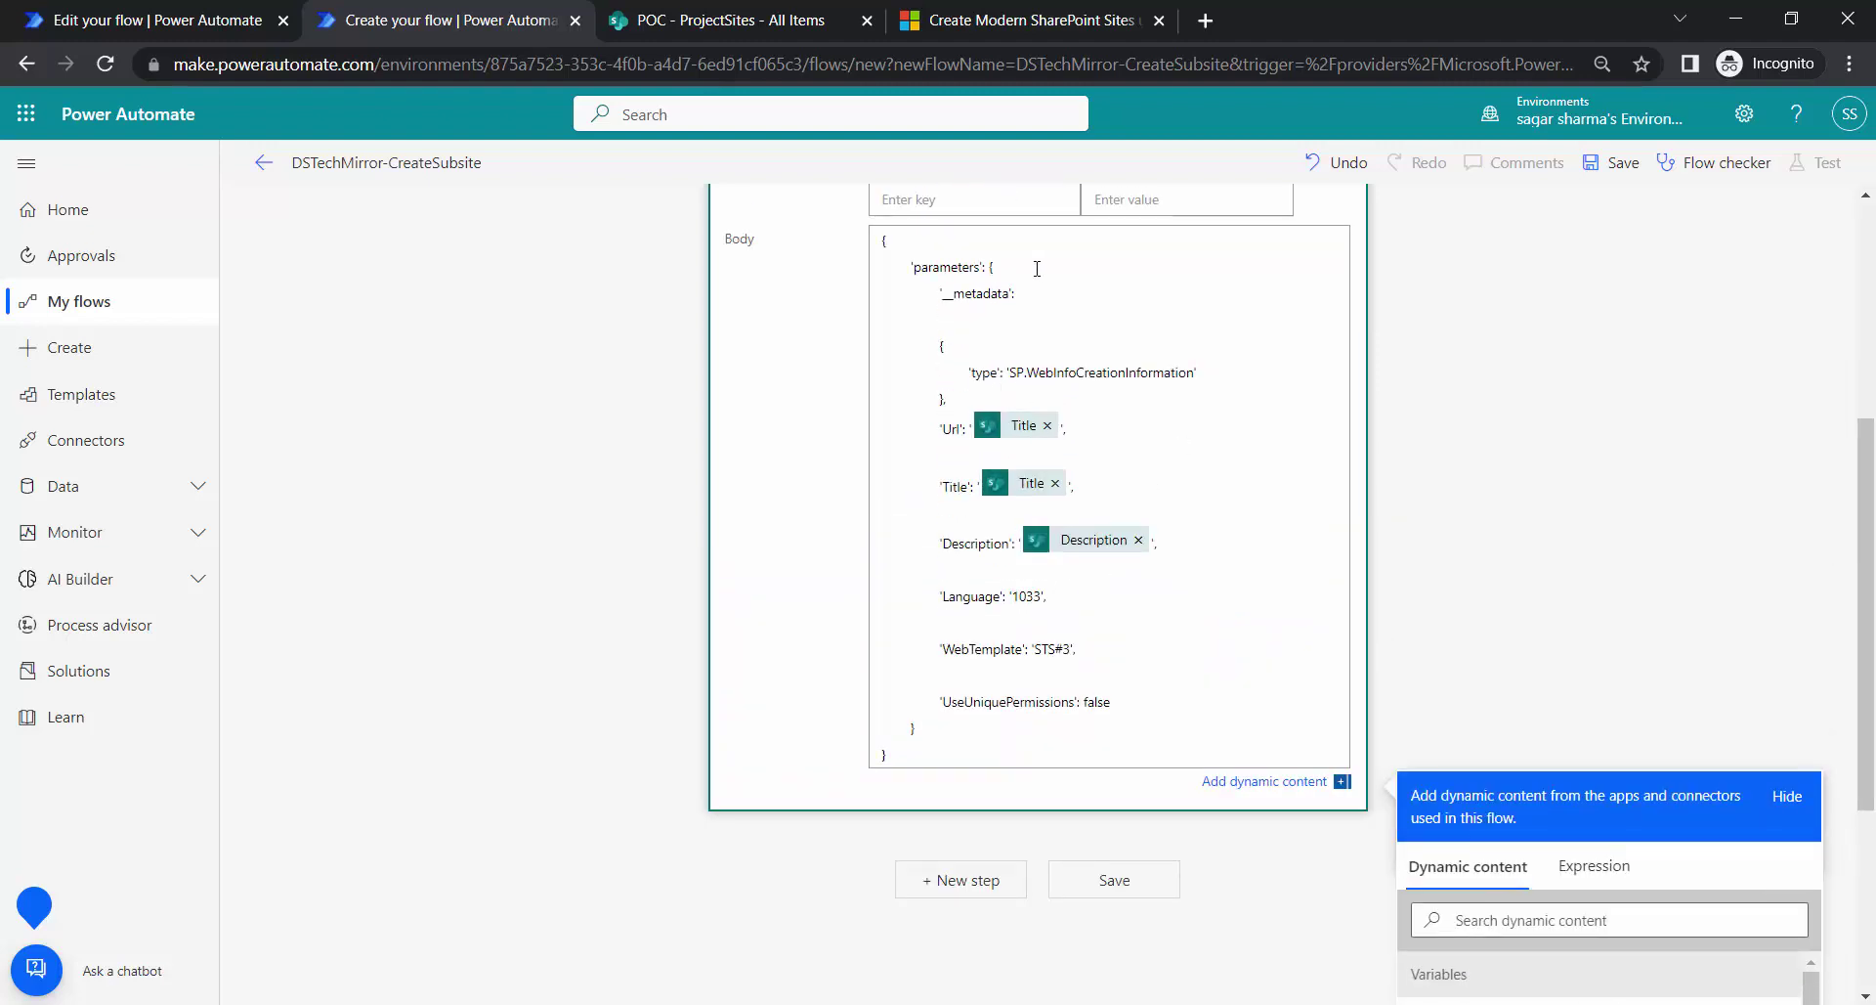
- Review the HTTP request's site address, method, Uri, headers and body, including the __metadata block of the parameters
{"action": "scroll", "coordinate": [1155, 511], "scroll_direction": "up", "scroll_amount": 3}
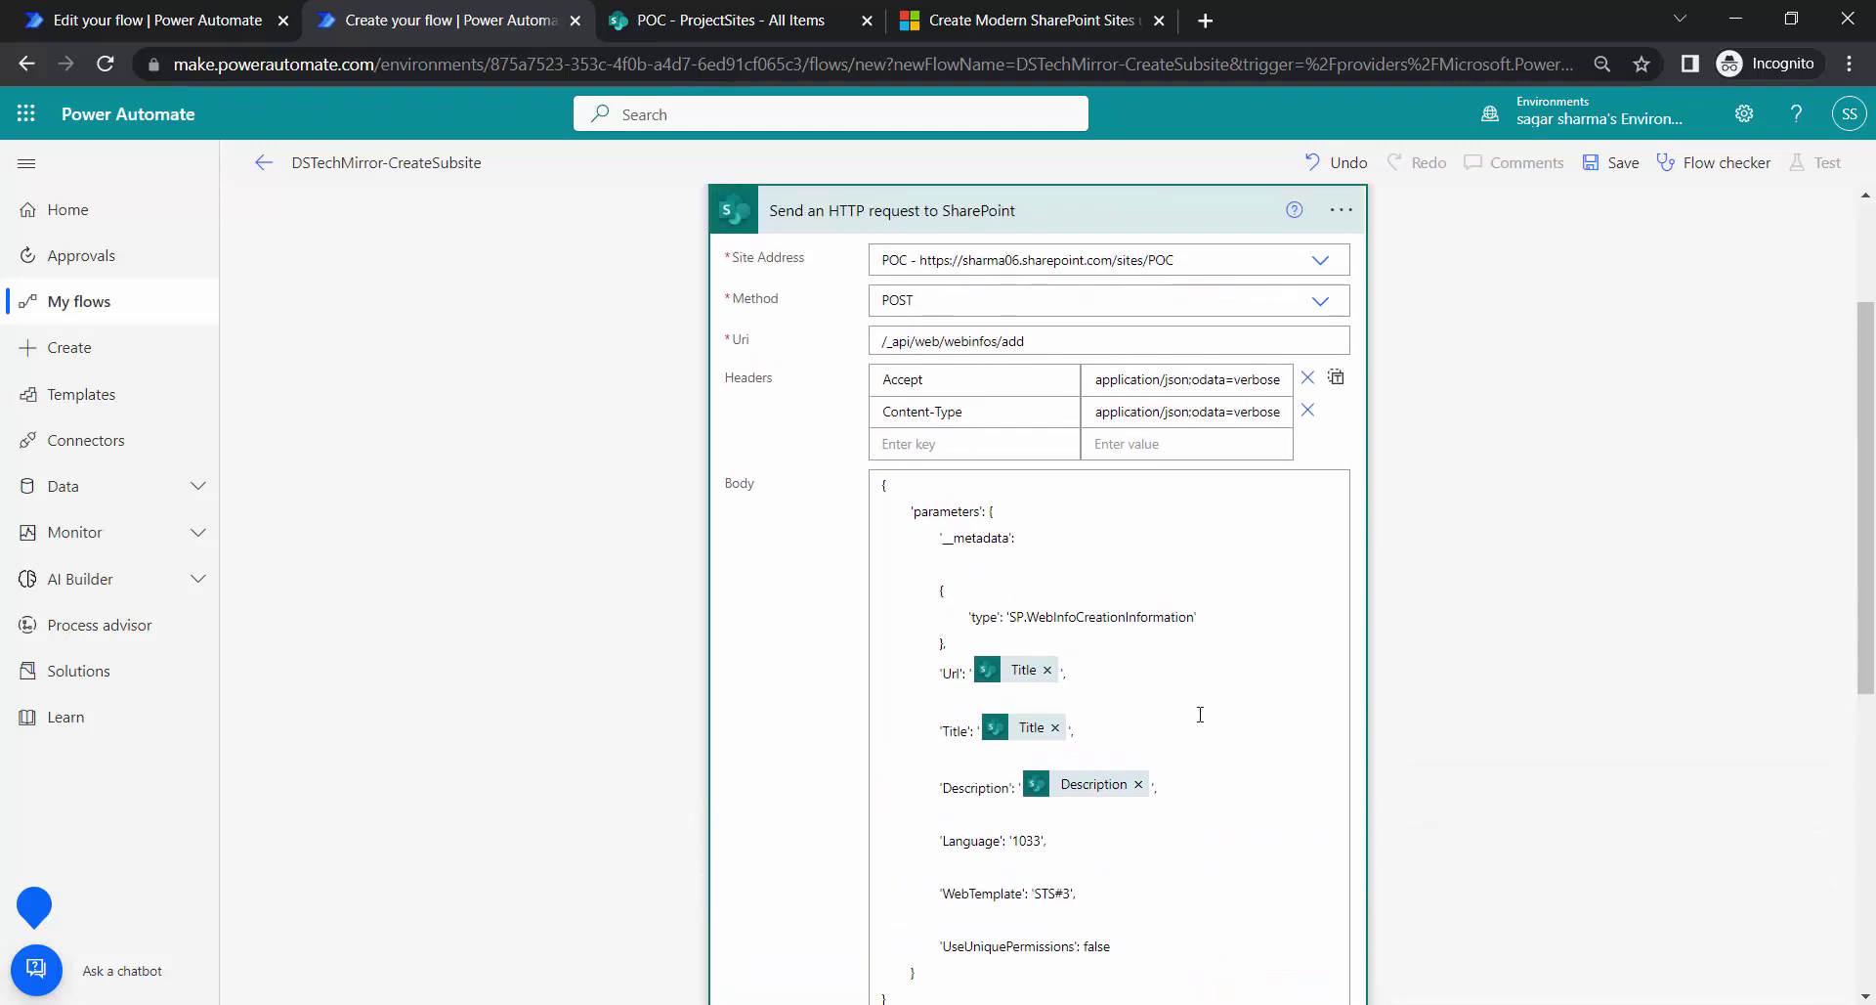
{"action": "scroll", "coordinate": [1196, 713], "scroll_direction": "down", "scroll_amount": 3}
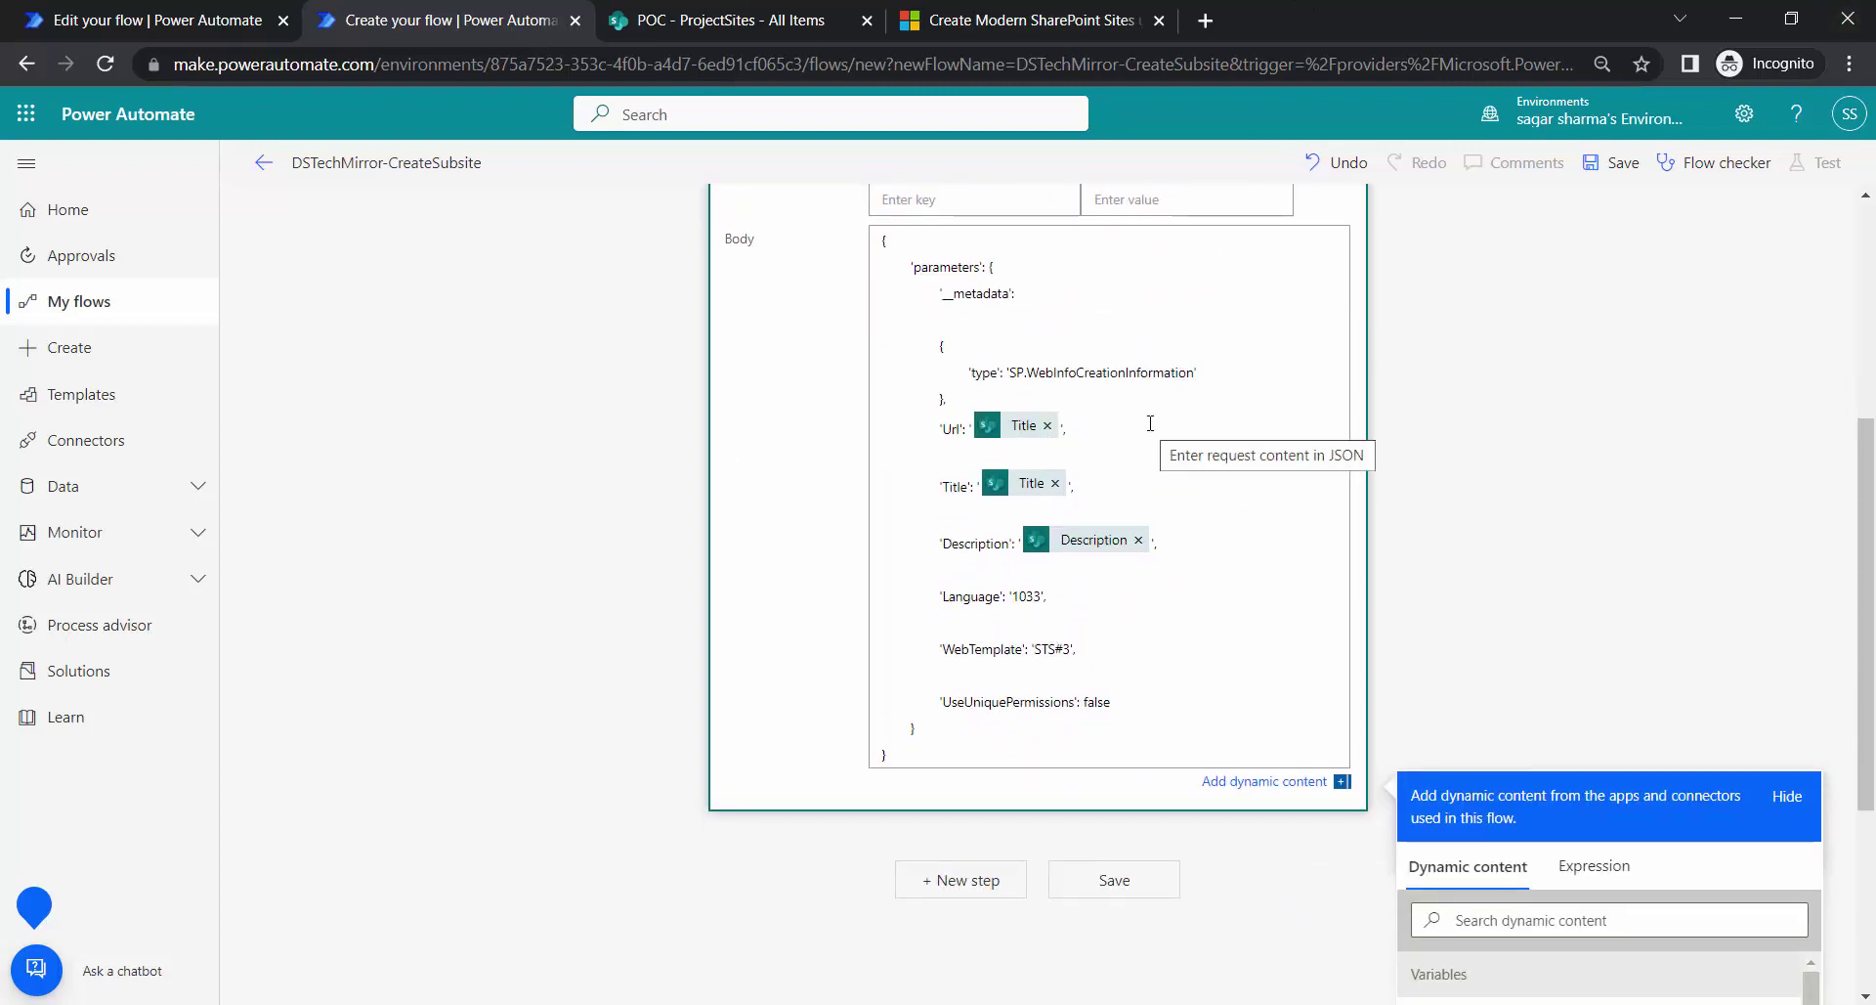
{"action": "scroll", "coordinate": [1124, 489], "scroll_direction": "up", "scroll_amount": 3}
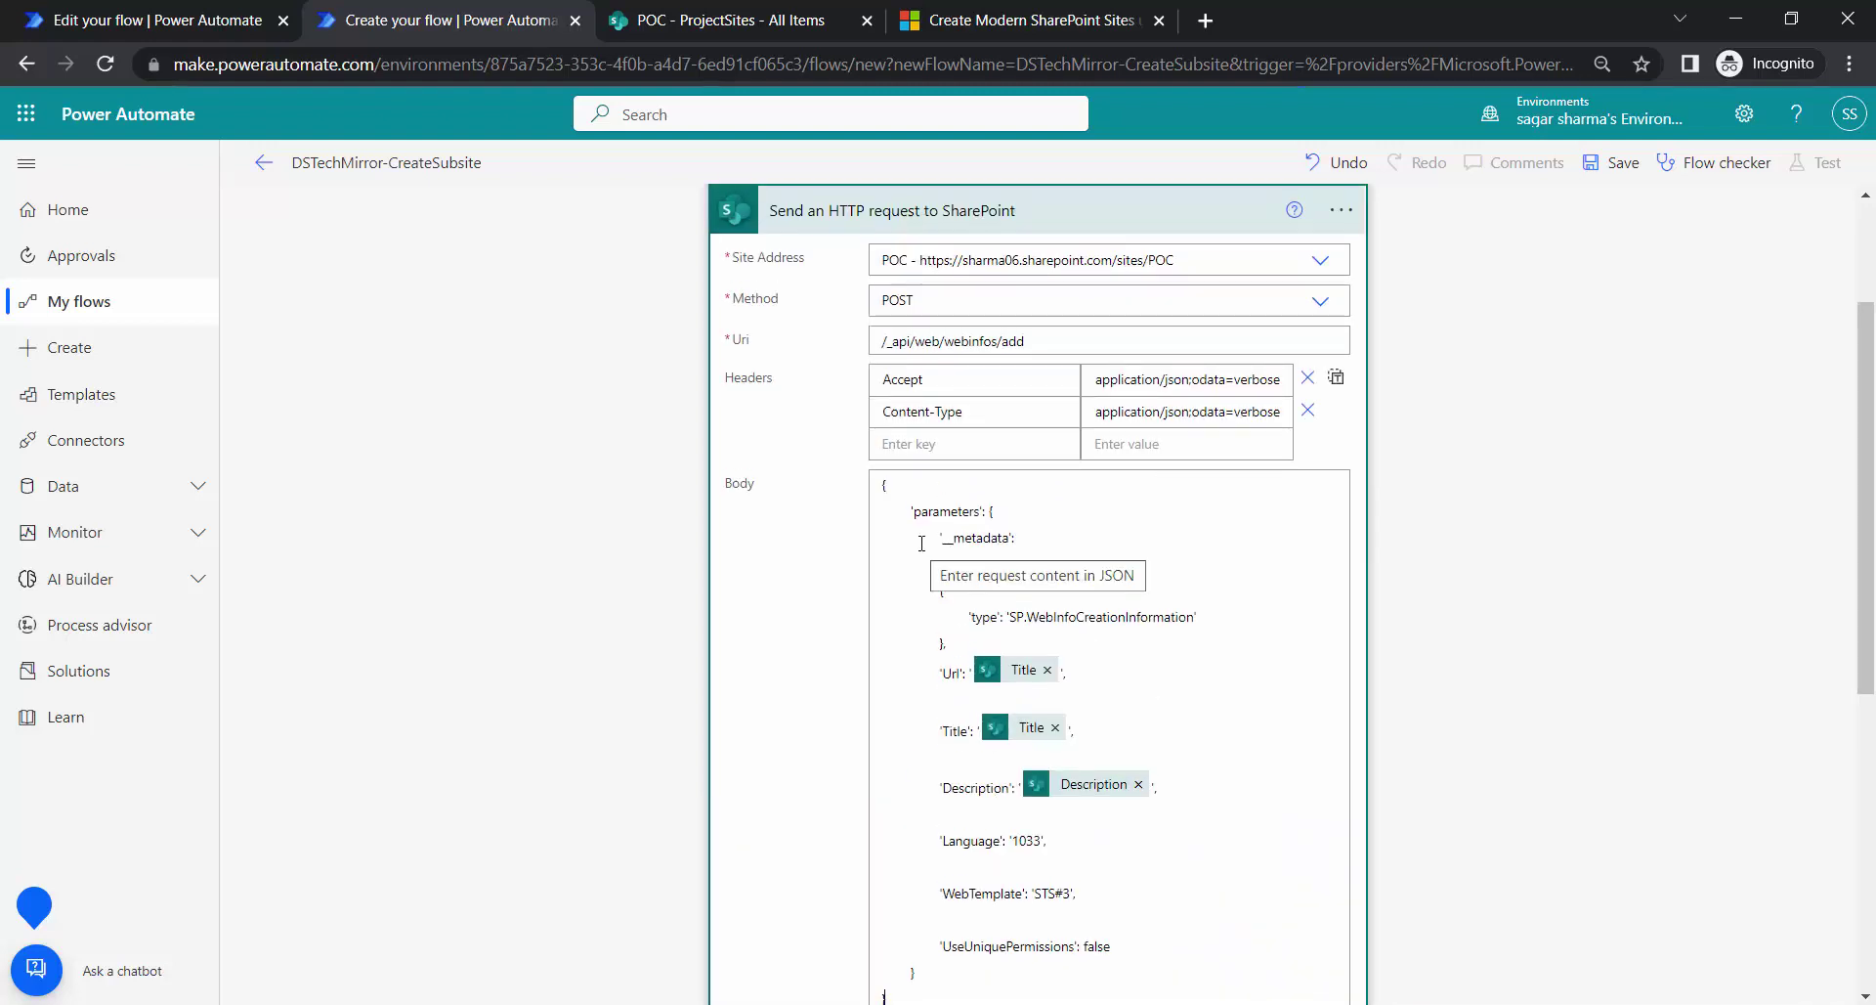
{"action": "double_click", "coordinate": [979, 541]}
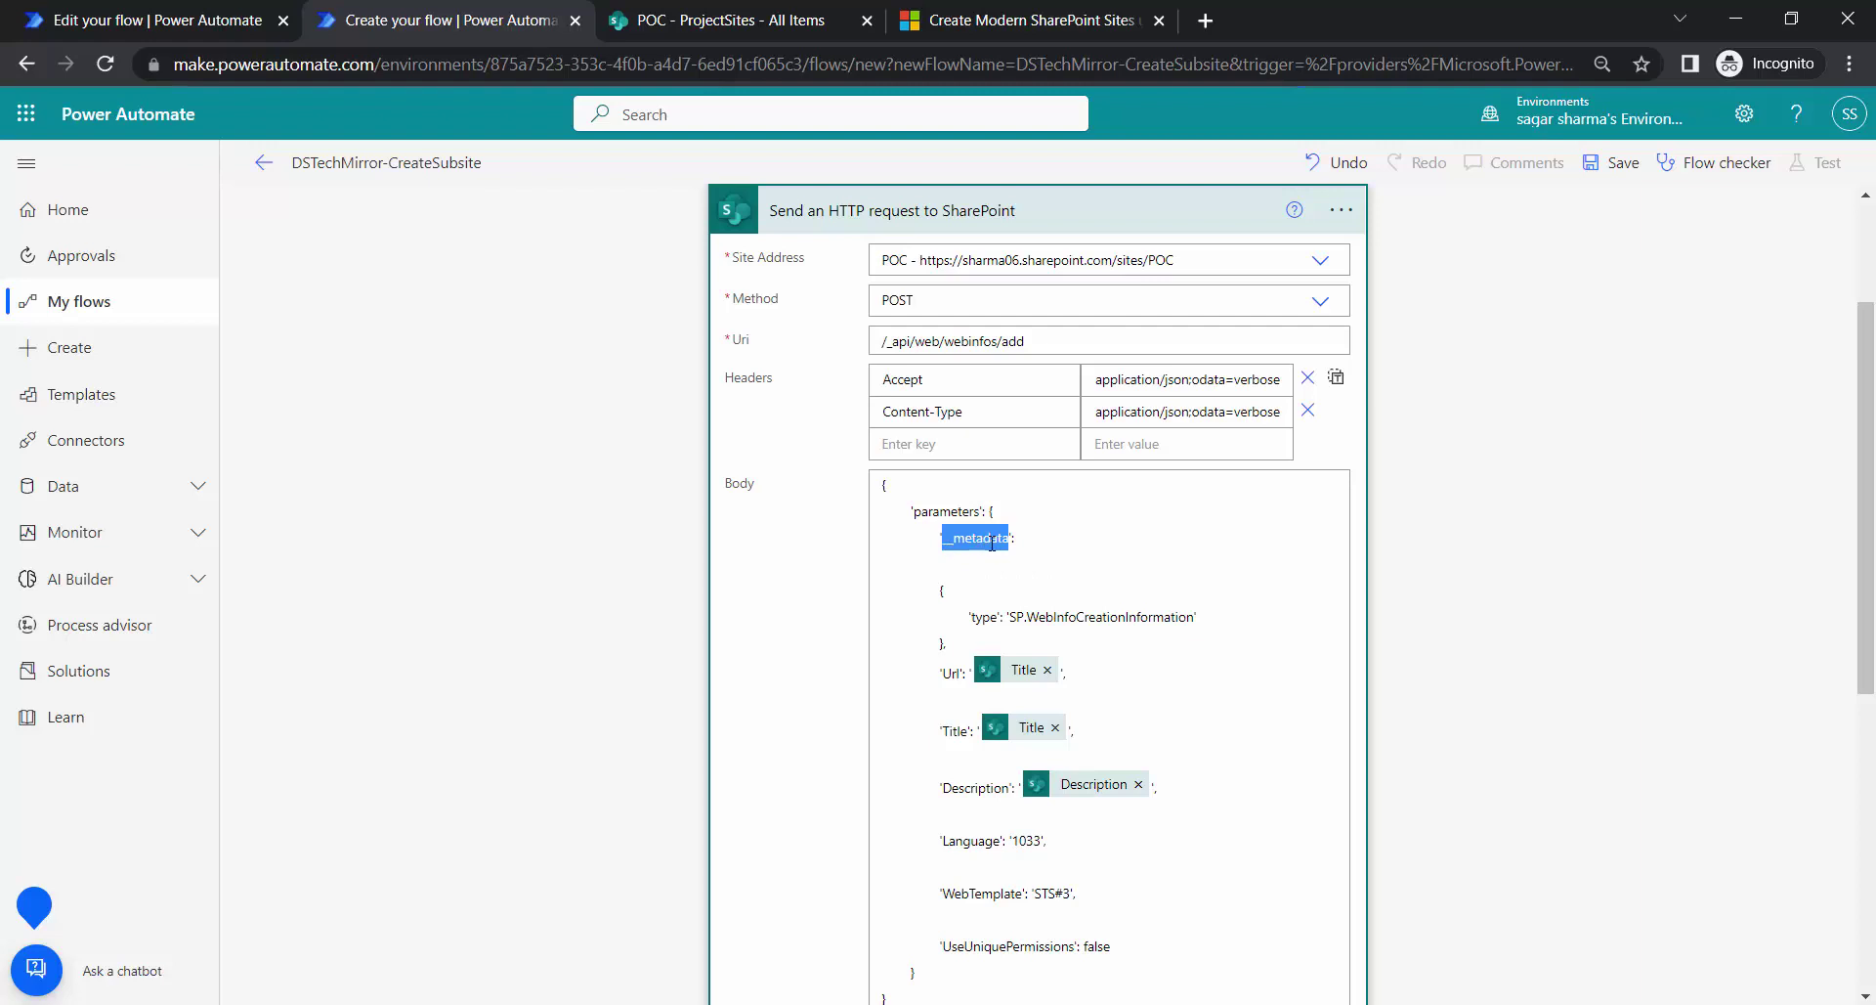
{"action": "left_click", "coordinate": [1045, 584]}
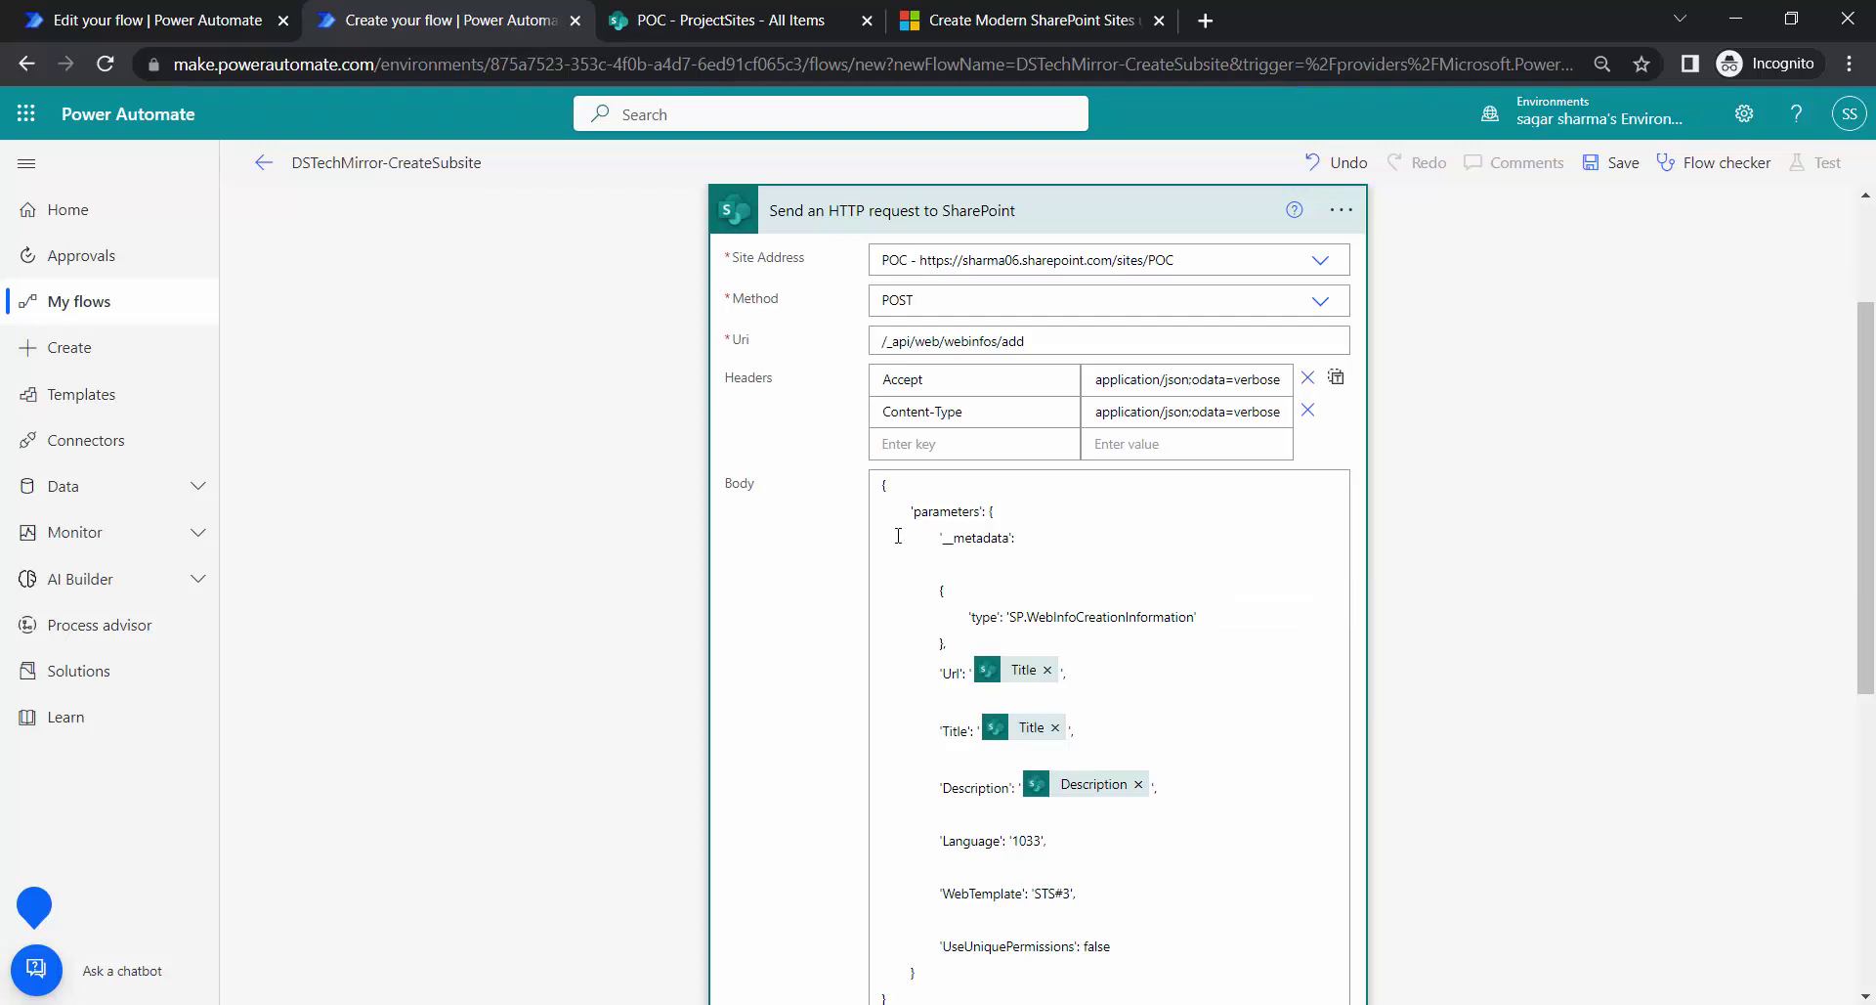
{"action": "left_click_drag", "start_coordinate": [910, 538], "coordinate": [1030, 637]}
{"action": "left_click", "coordinate": [1192, 638]}
{"action": "scroll", "coordinate": [1561, 658], "scroll_direction": "up", "scroll_amount": 5}
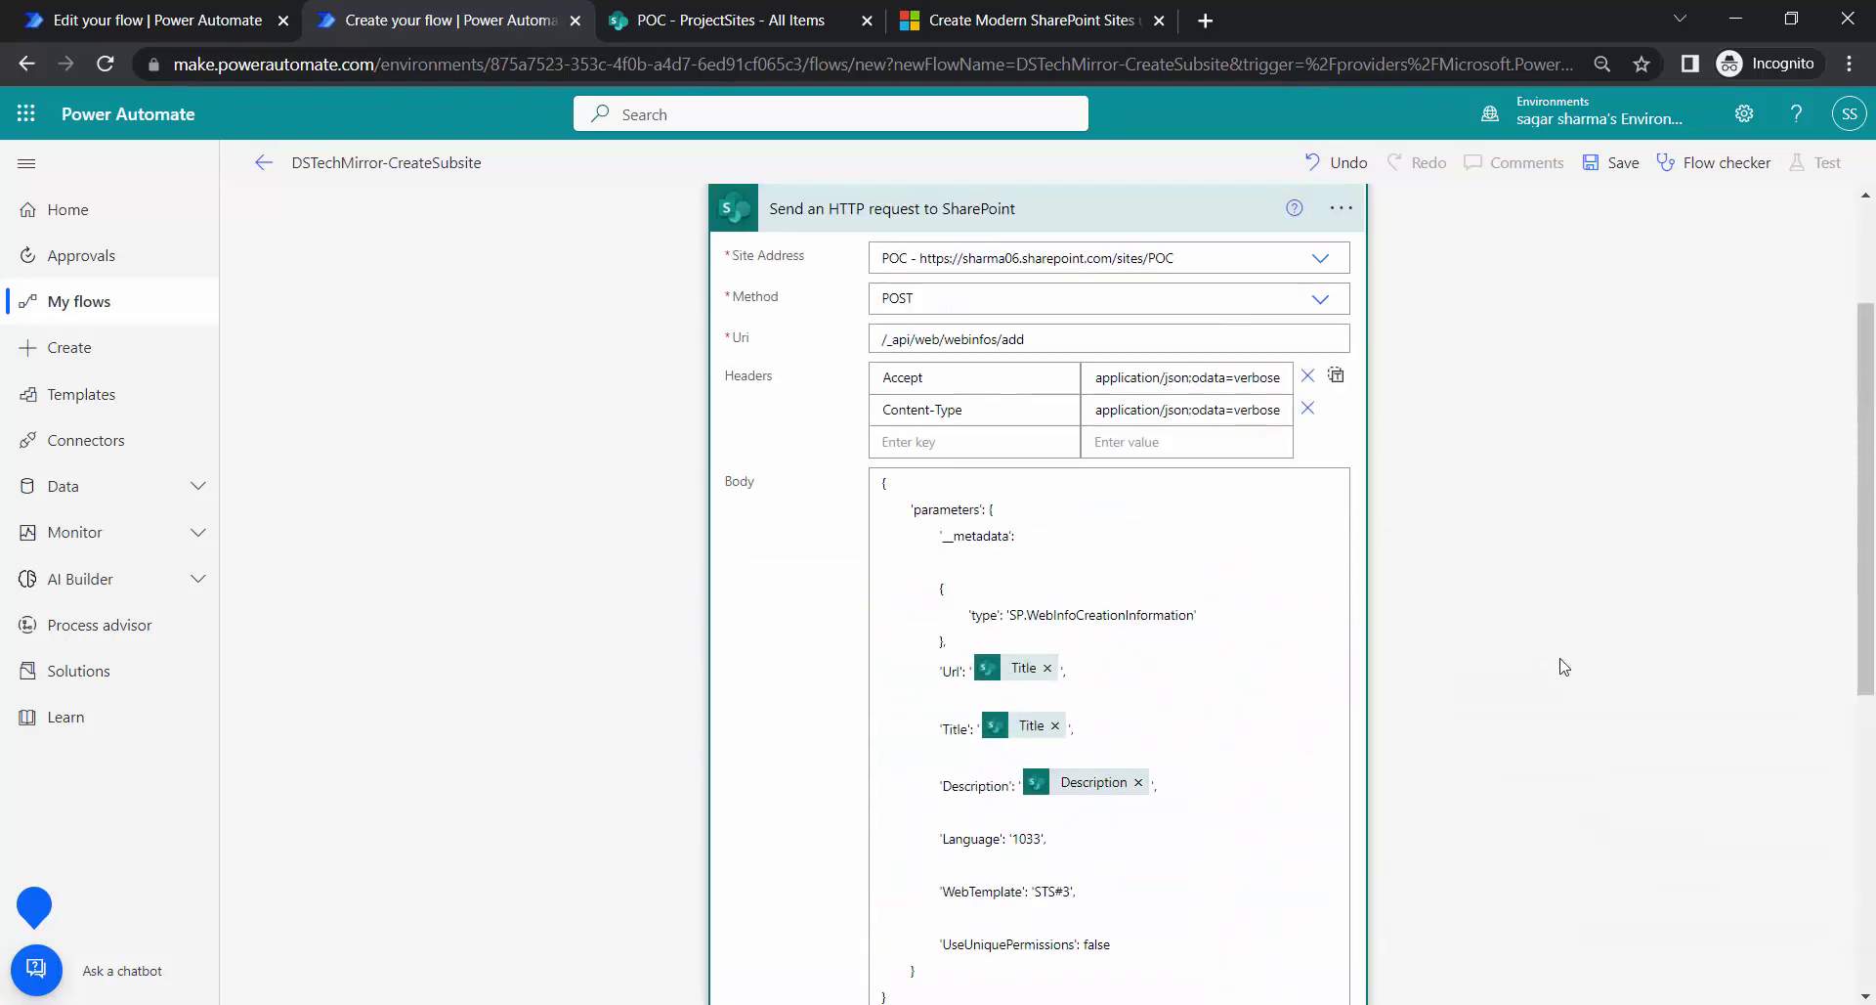
{"action": "scroll", "coordinate": [1562, 661], "scroll_direction": "up", "scroll_amount": 4}
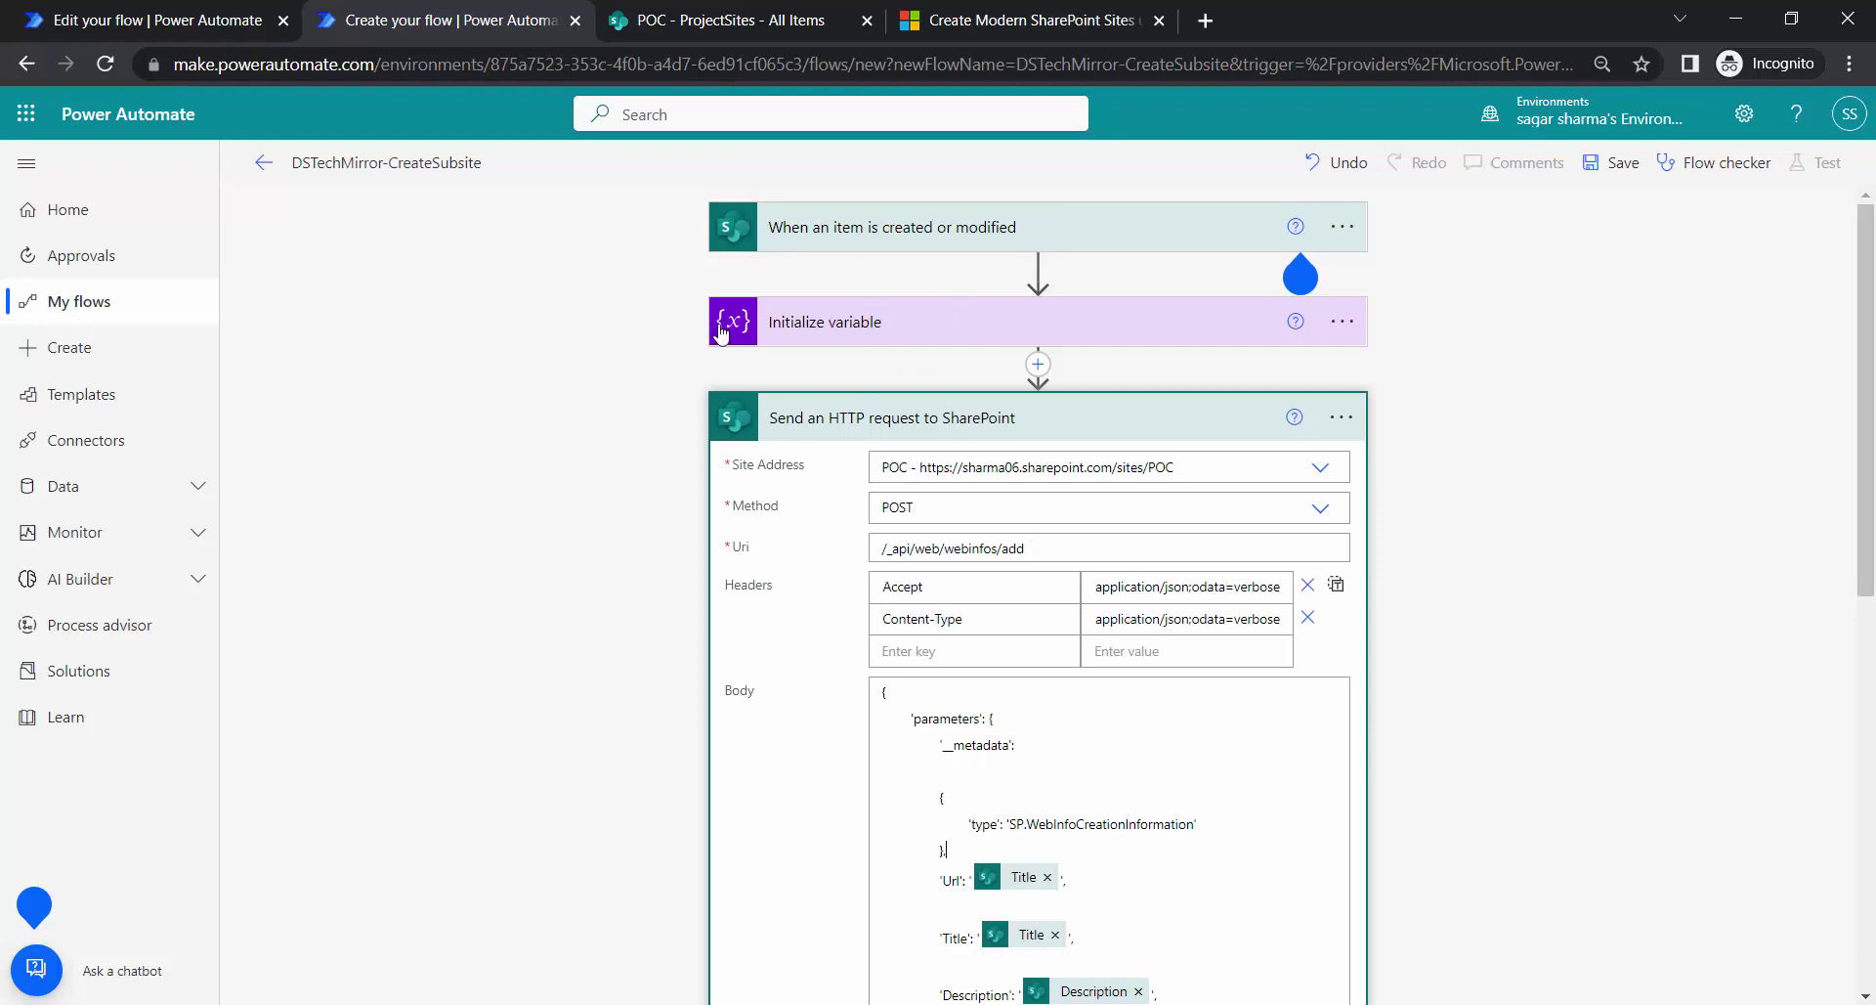
- Dismiss the Help tip over the flow's actions and save the flow
{"action": "mouse_move", "coordinate": [1322, 283]}
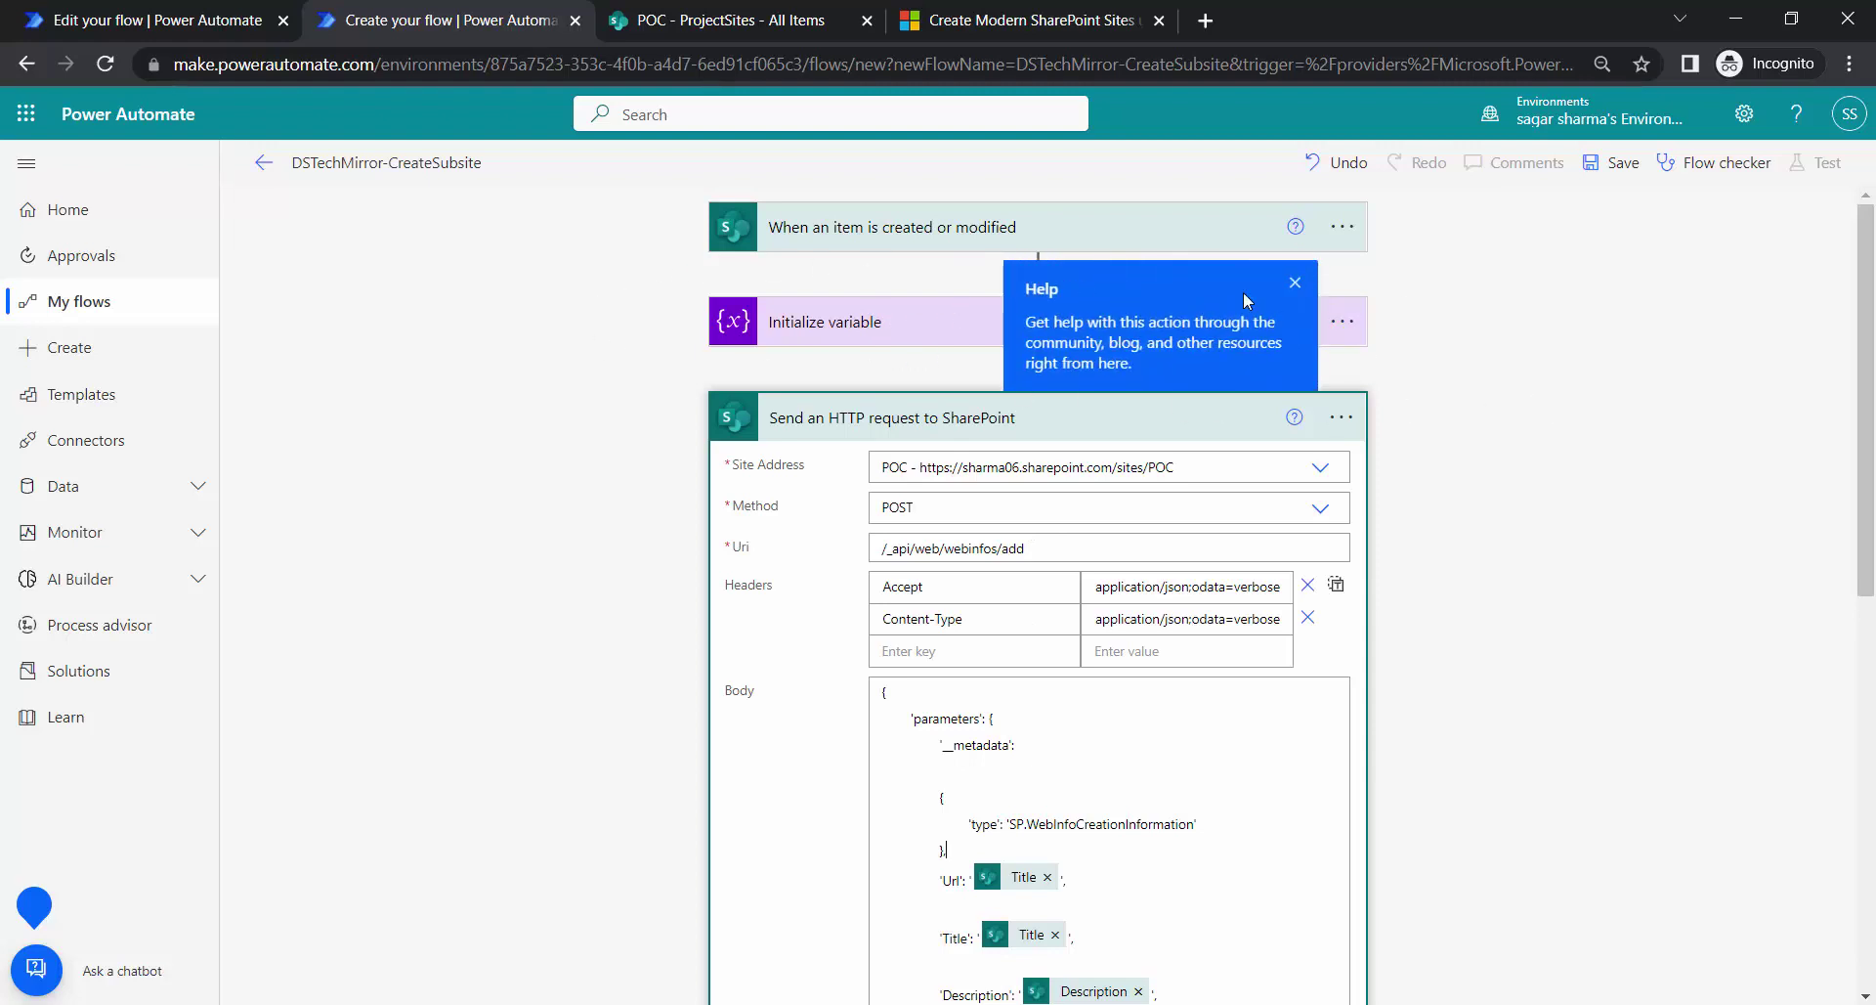
{"action": "left_click", "coordinate": [1295, 282]}
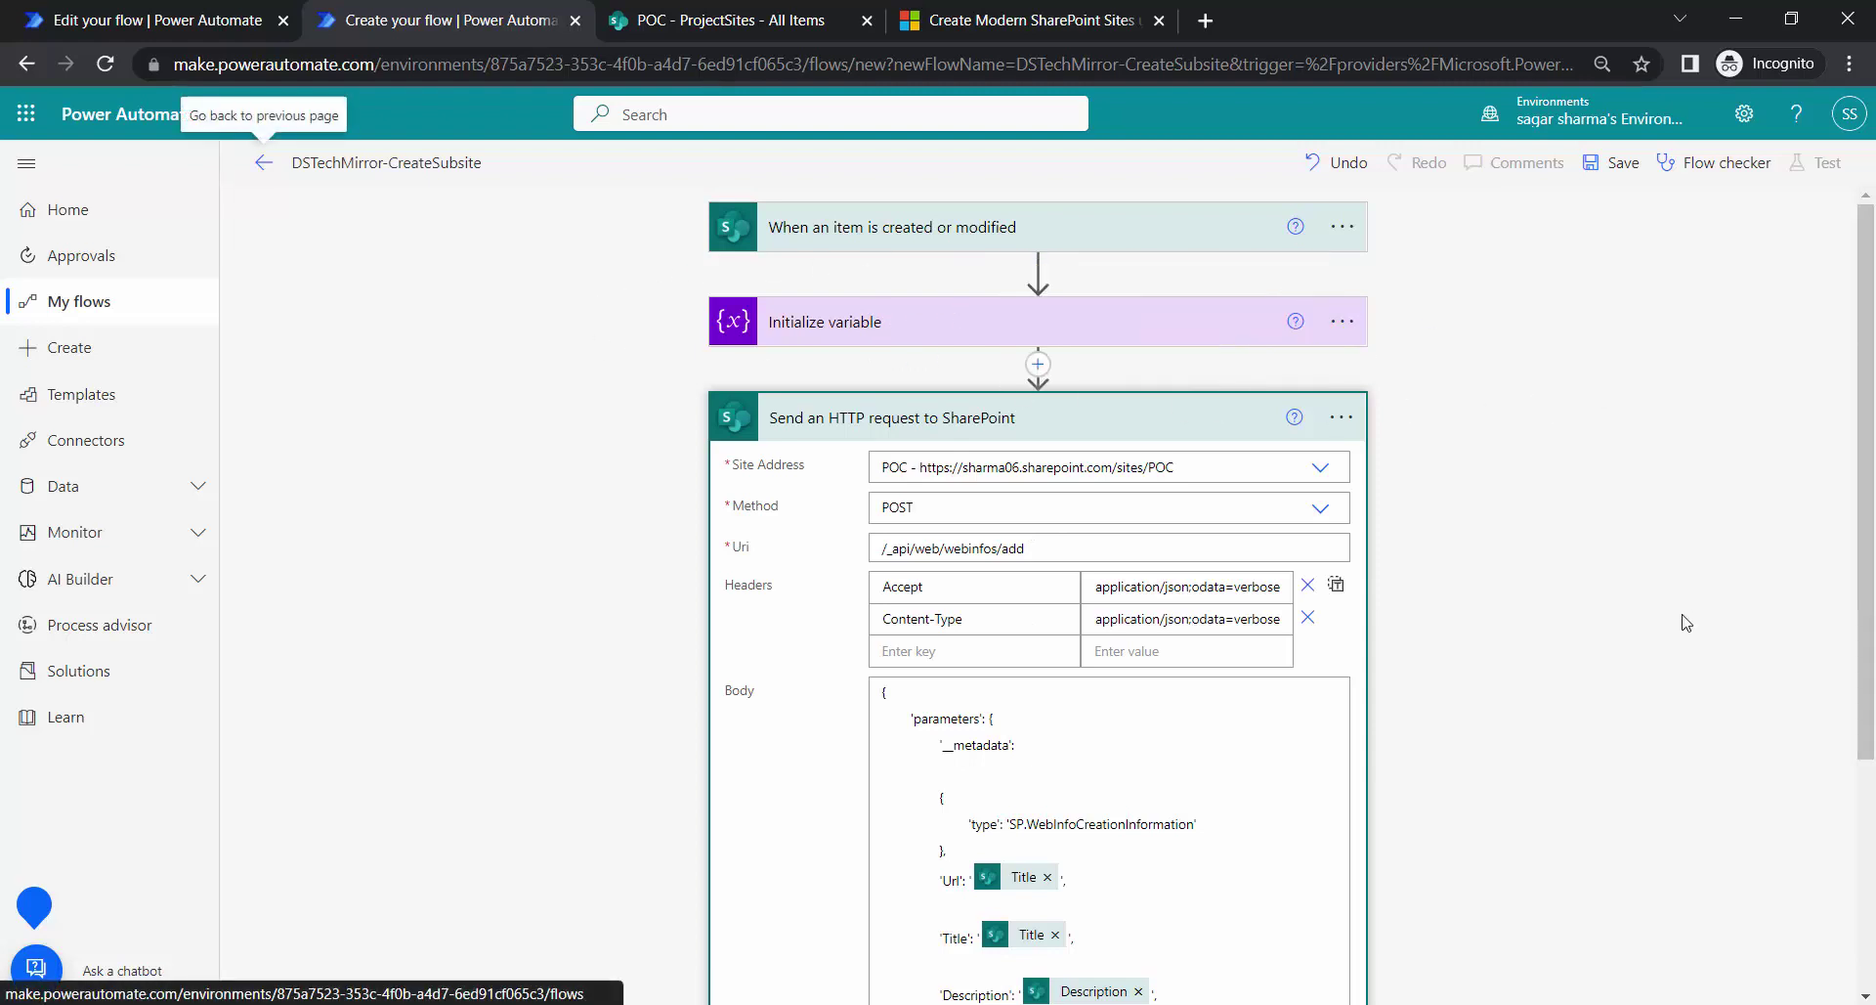
{"action": "scroll", "coordinate": [1686, 622], "scroll_direction": "down", "scroll_amount": 3}
{"action": "left_click", "coordinate": [1629, 172]}
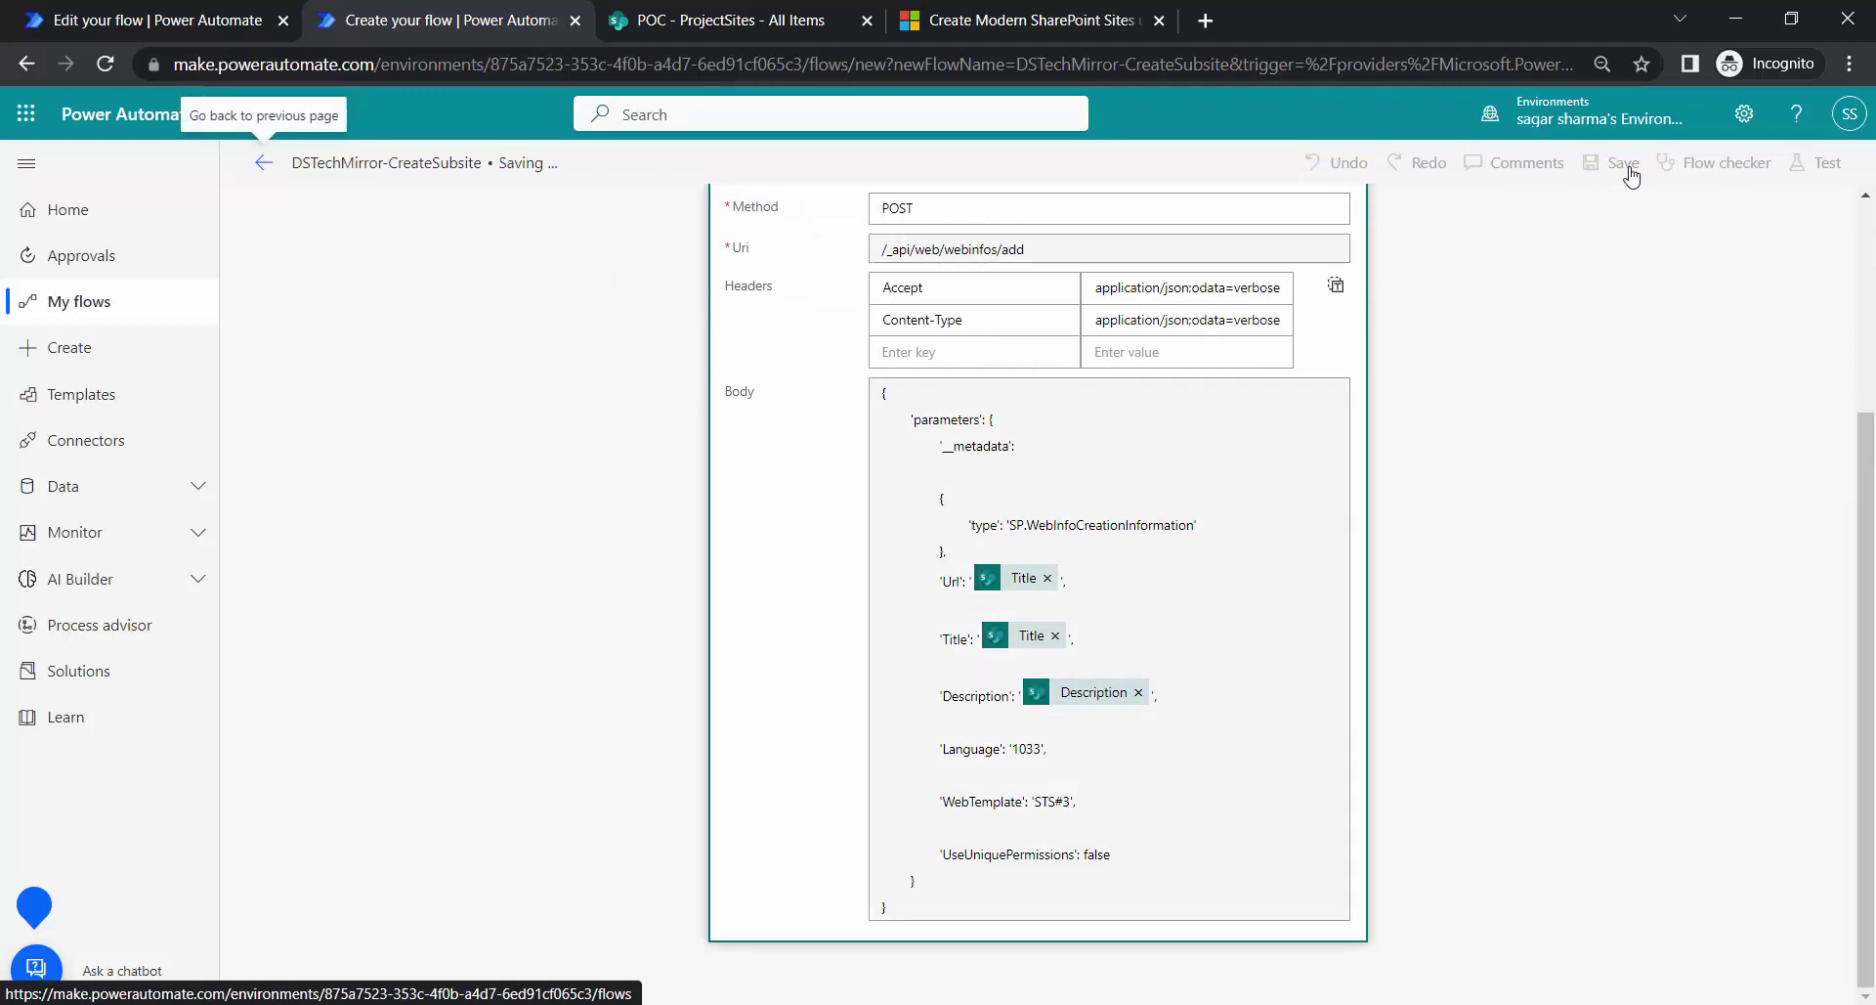
- Add an item titled NewSusite-tobedeleted with the description subsite to the SharePoint ProjectSites list and save it
{"action": "left_click", "coordinate": [684, 17]}
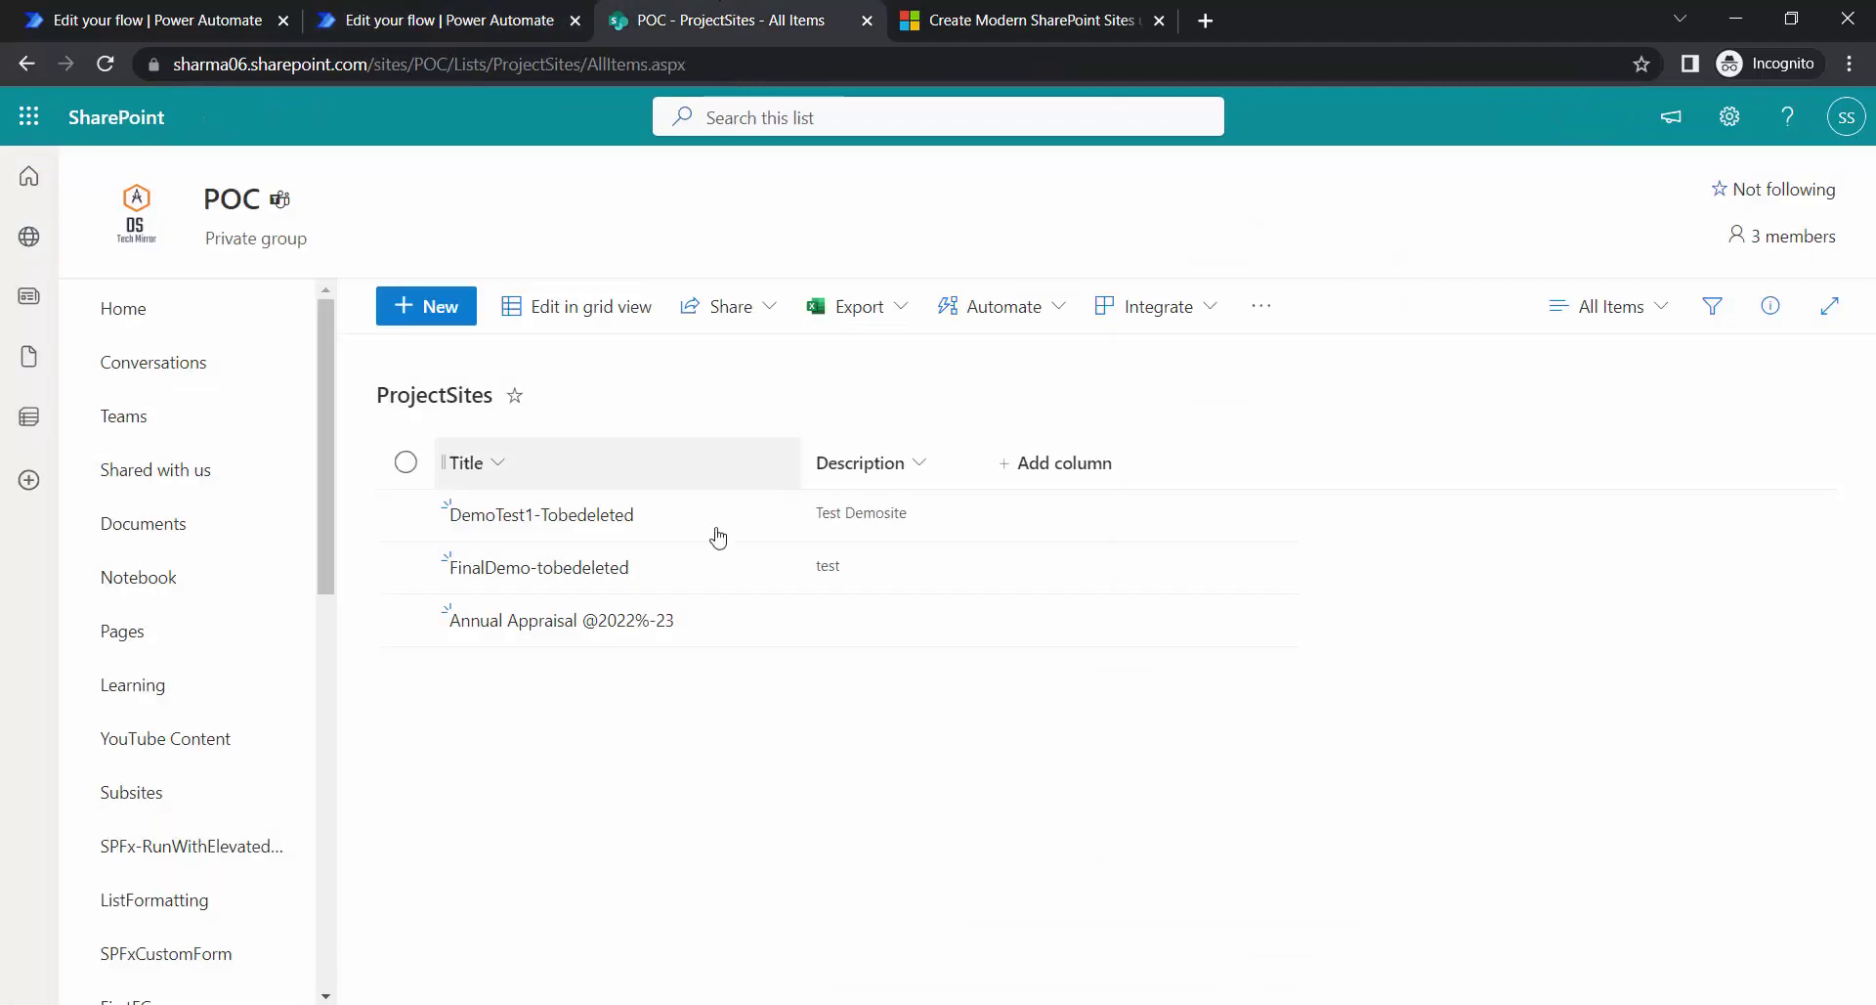
{"action": "left_click", "coordinate": [440, 309]}
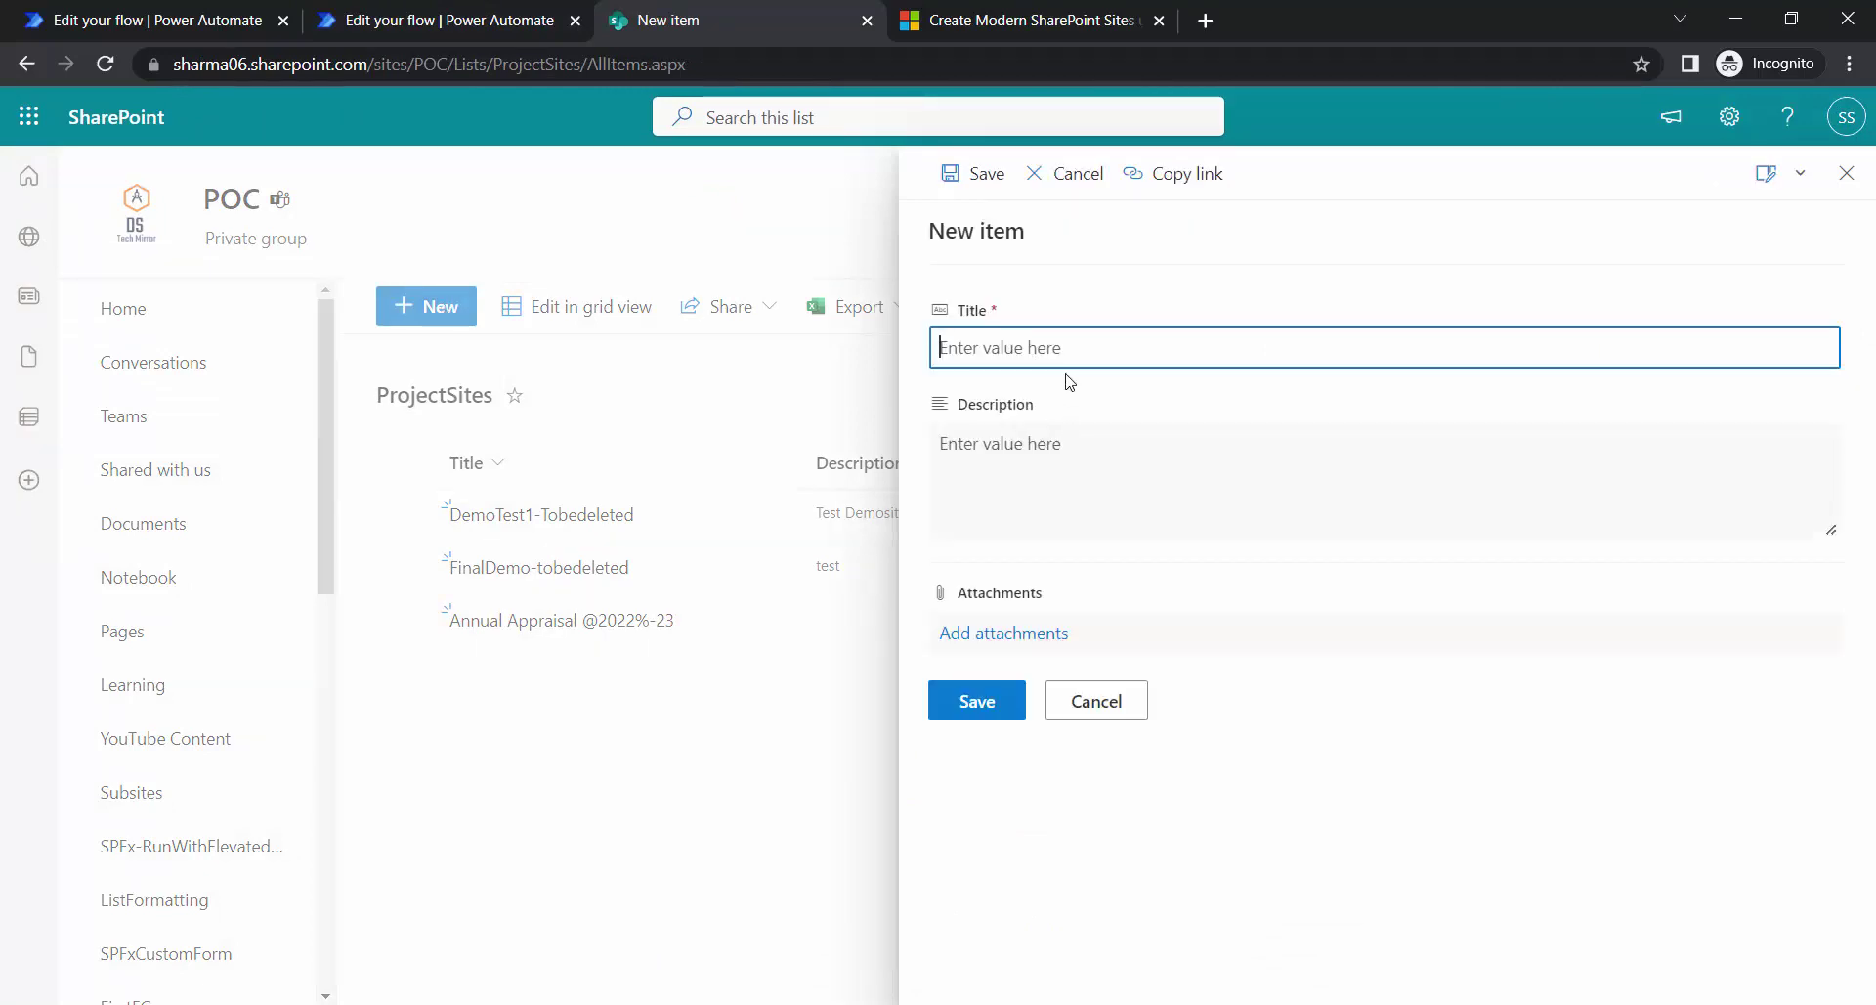
{"action": "type", "text": "NewSusite-tobedeleted"}
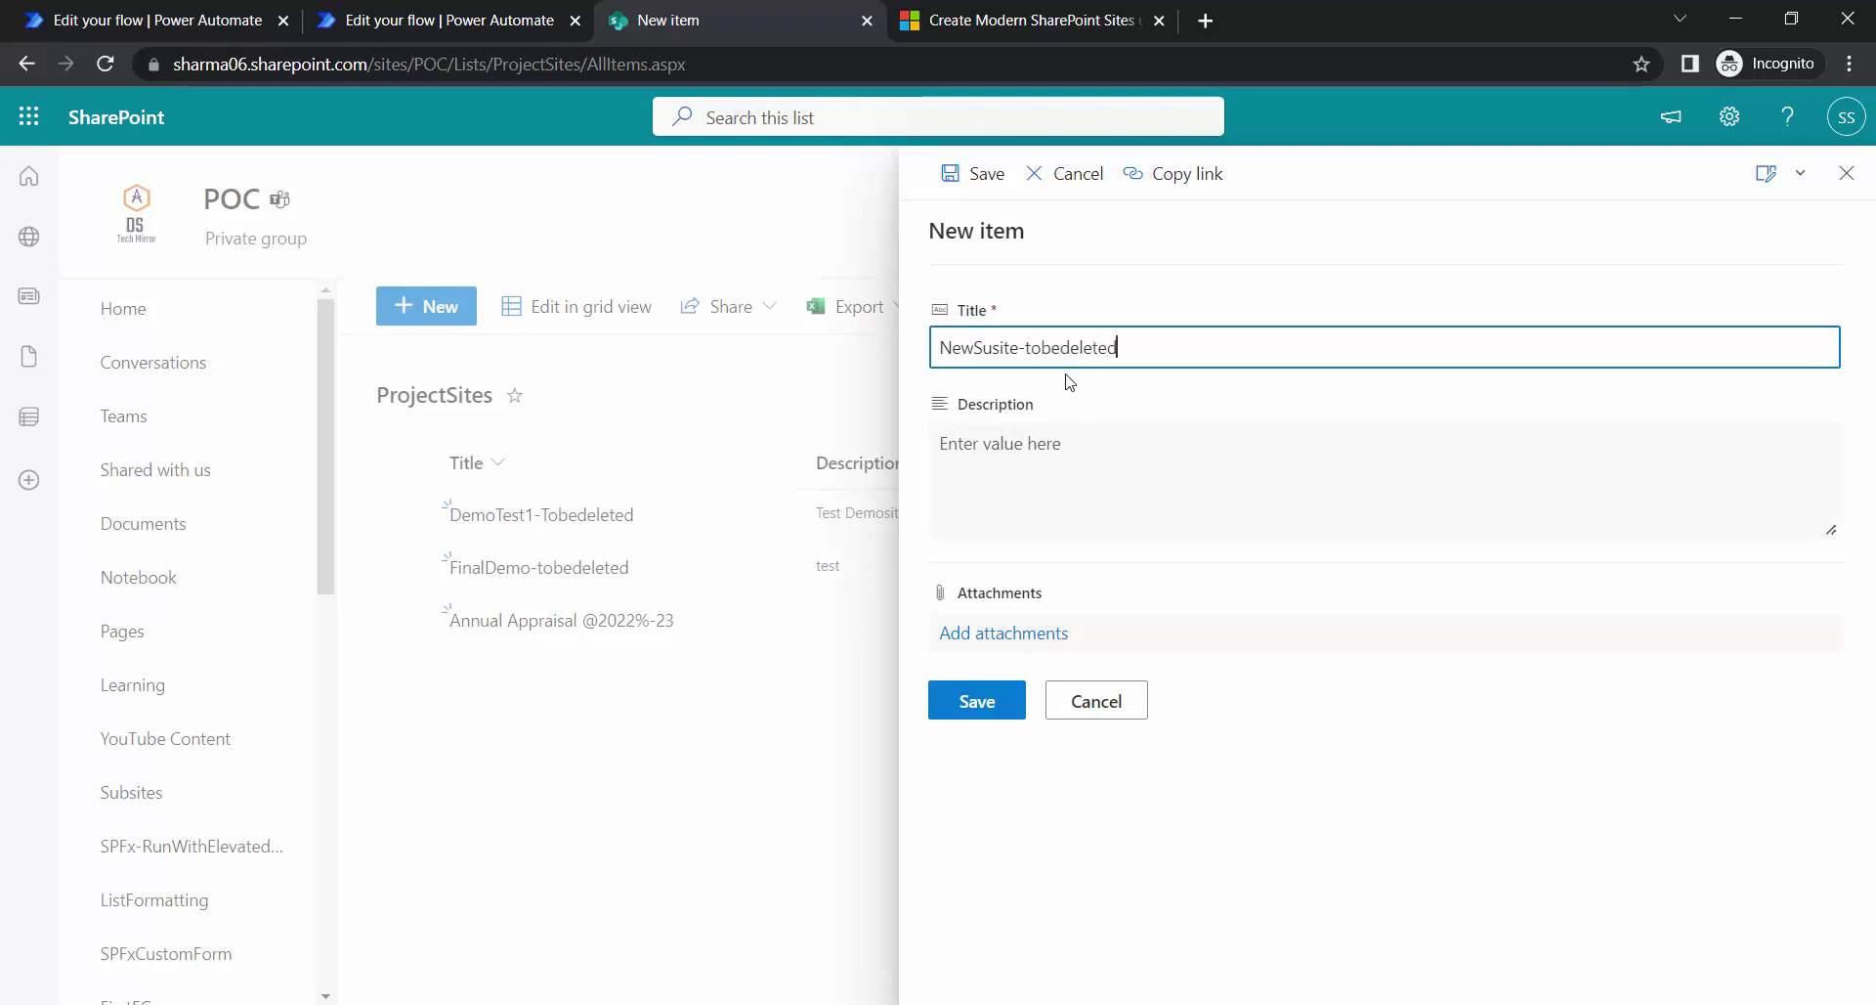
{"action": "left_click", "coordinate": [1052, 466]}
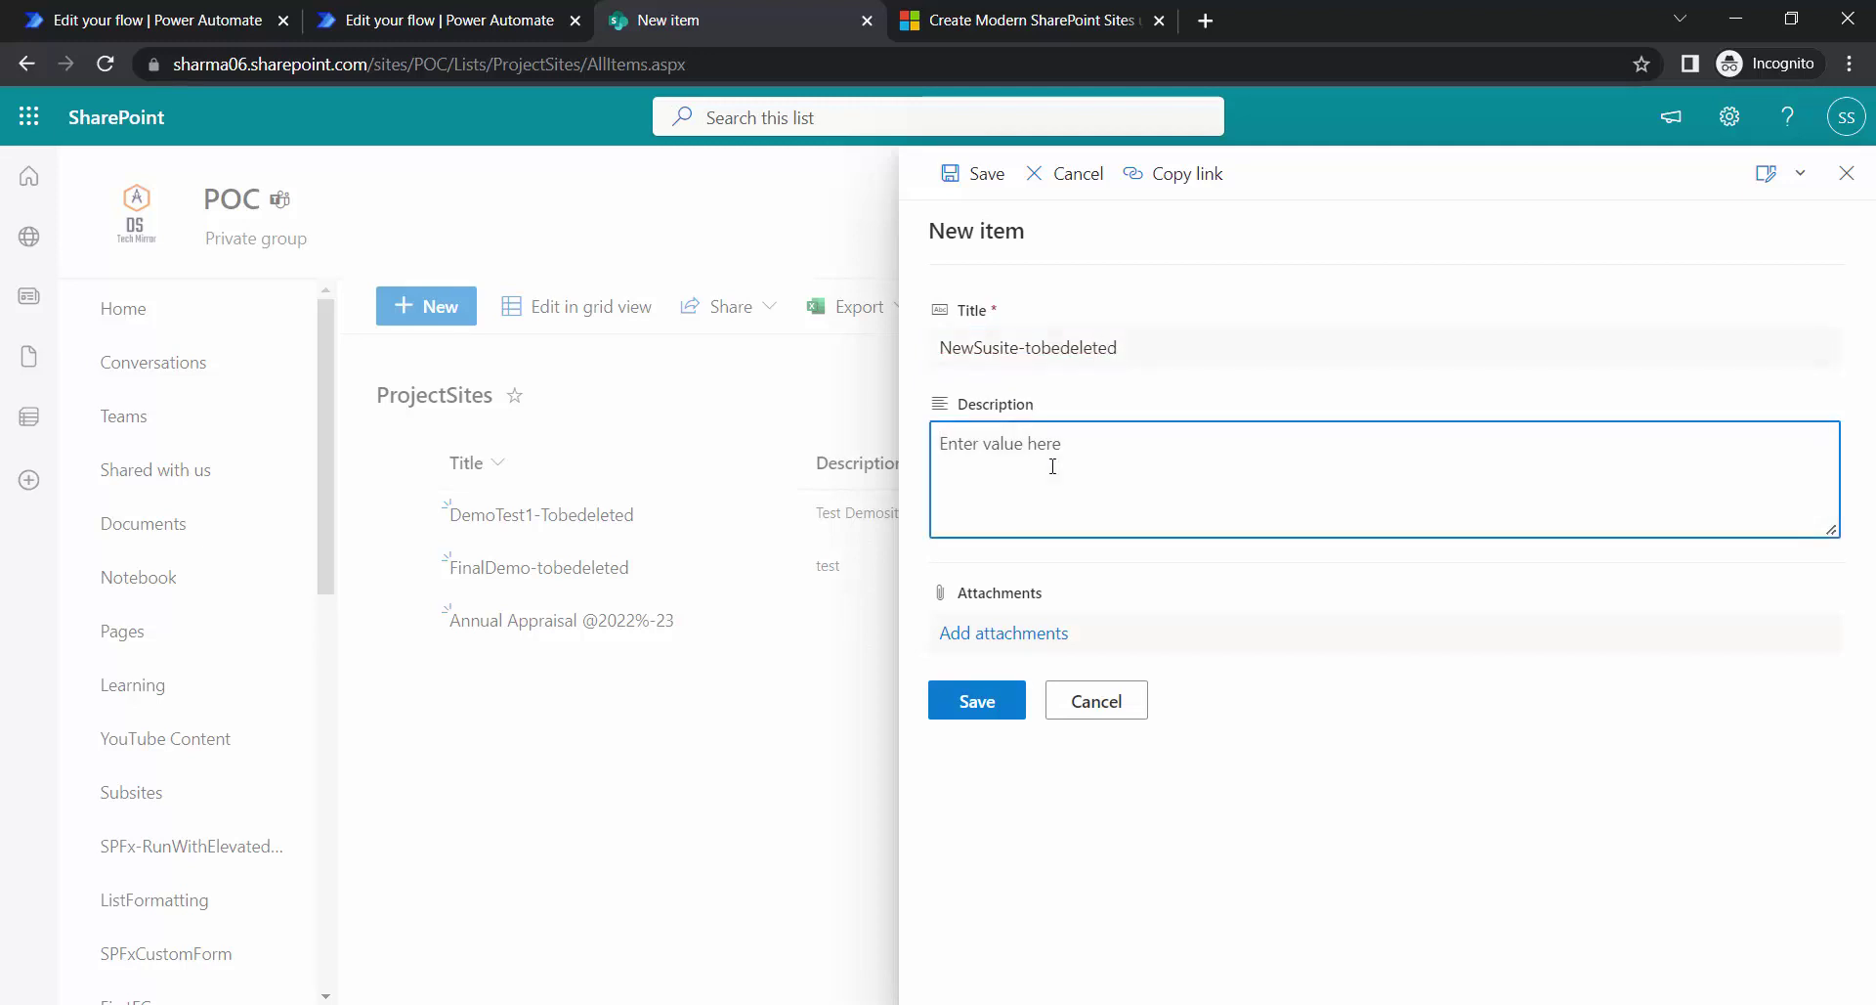
{"action": "type", "text": "subsite"}
{"action": "left_click", "coordinate": [978, 701]}
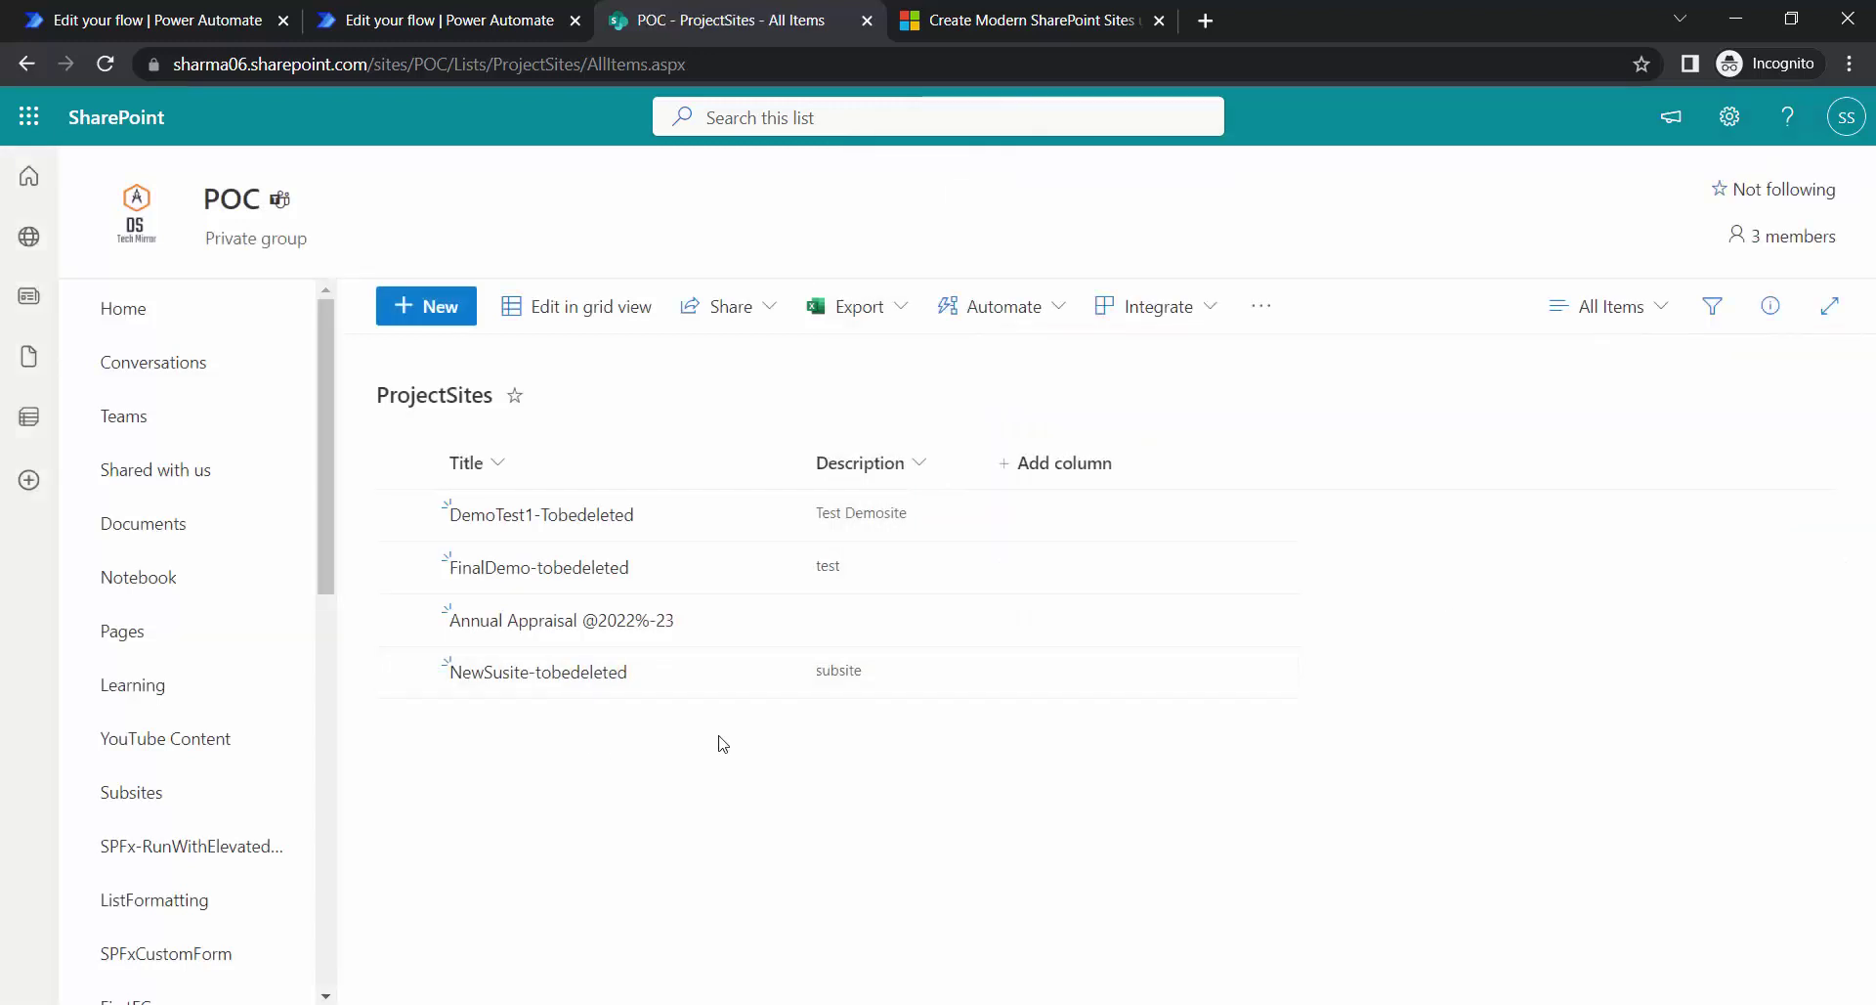
- Return to Power Automate, refresh the DSTechMirror-CreateSubsite flow's run history, and open its latest run
{"action": "left_click", "coordinate": [440, 20]}
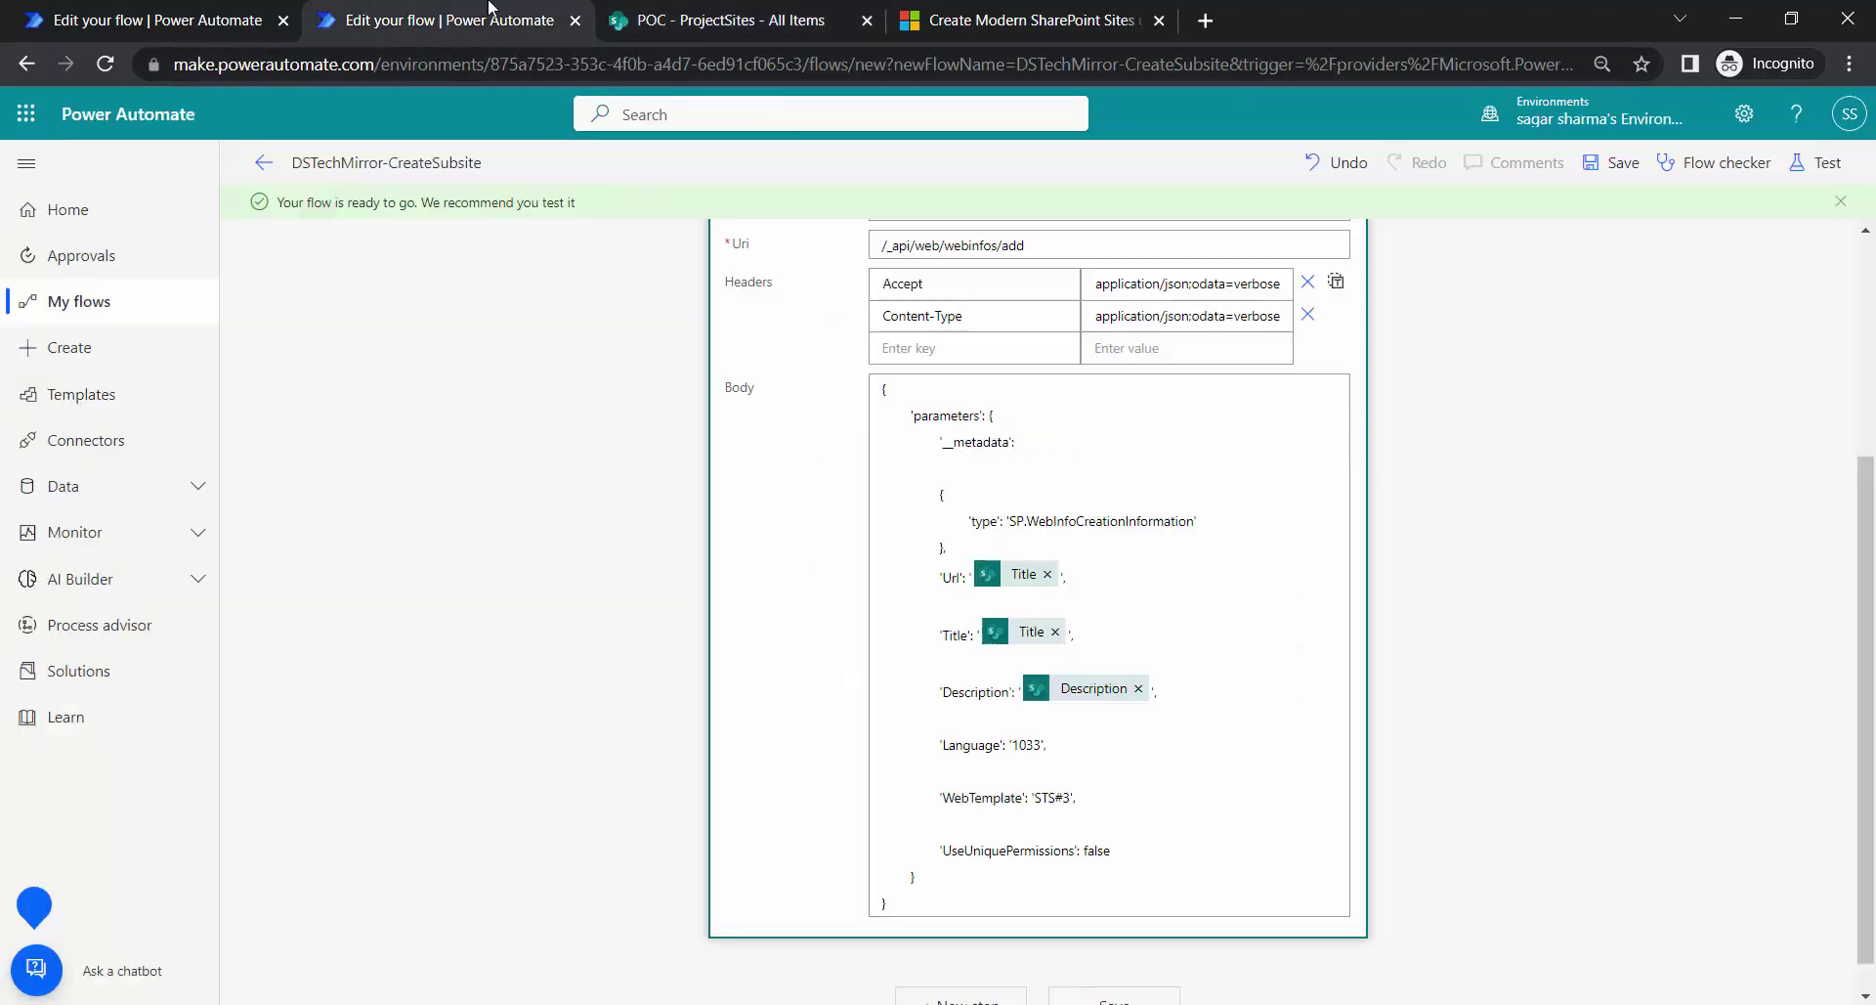
{"action": "left_click", "coordinate": [93, 302]}
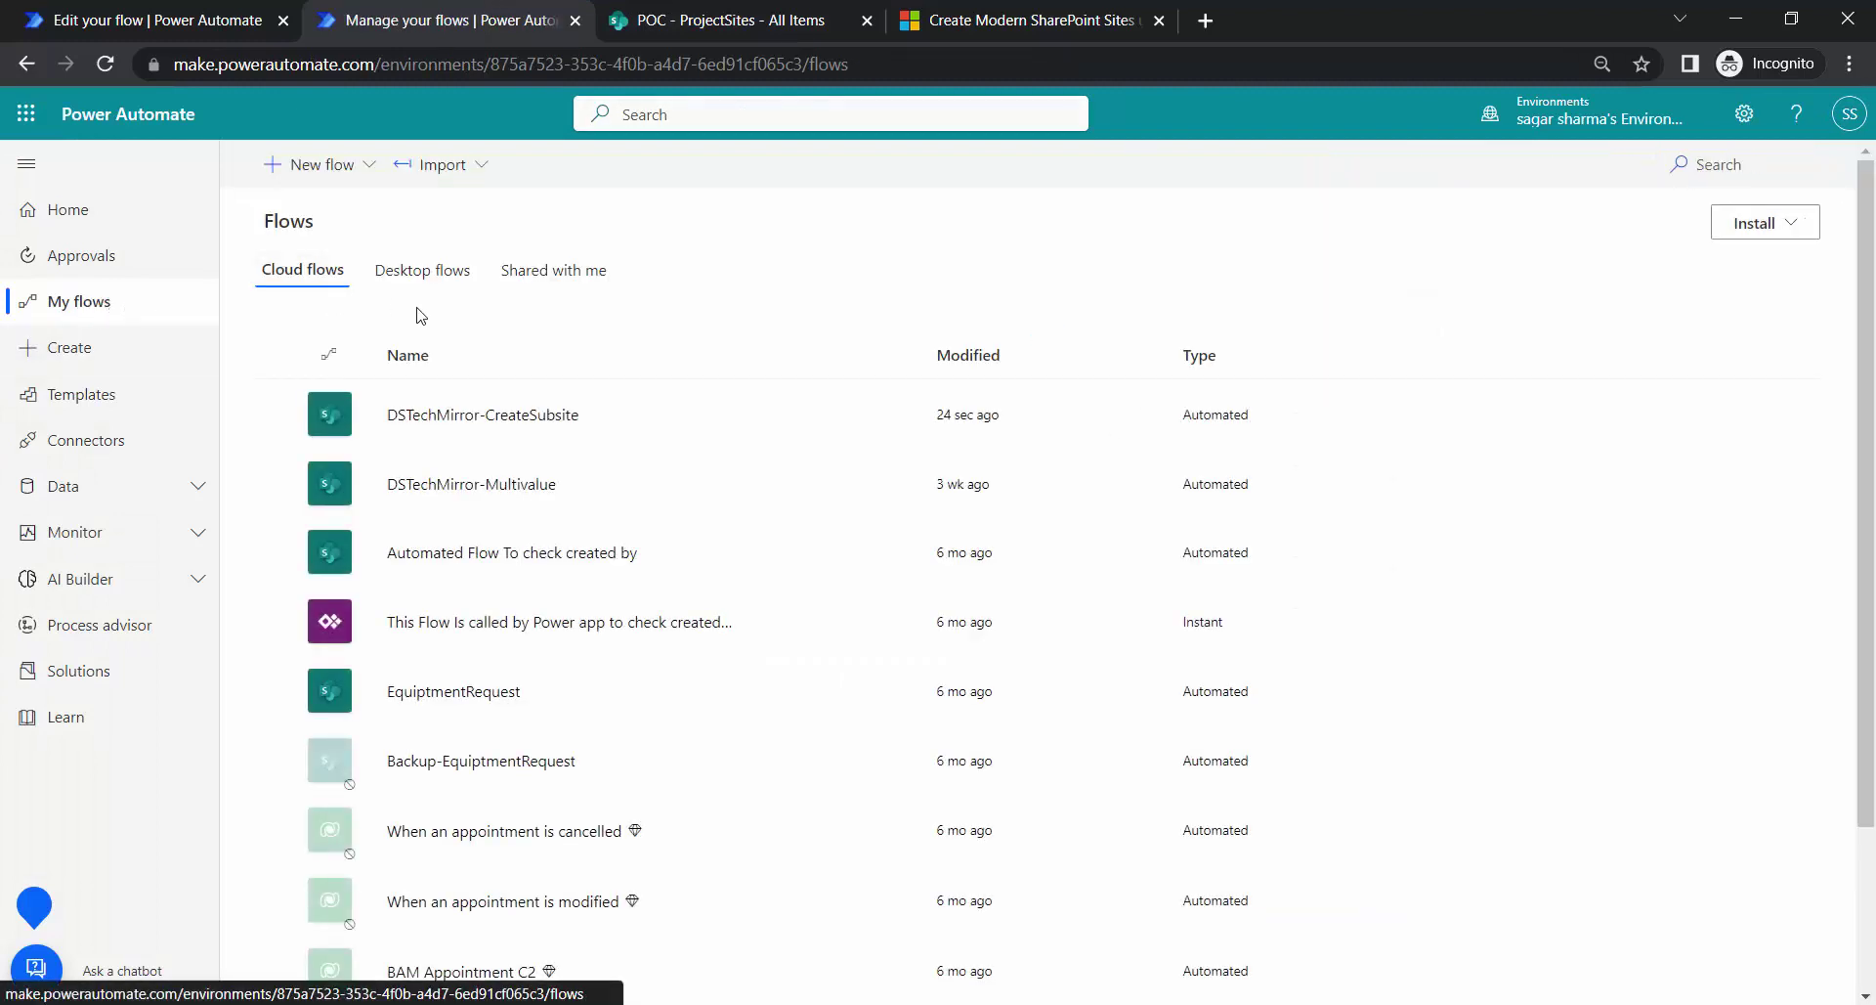
{"action": "left_click", "coordinate": [487, 421]}
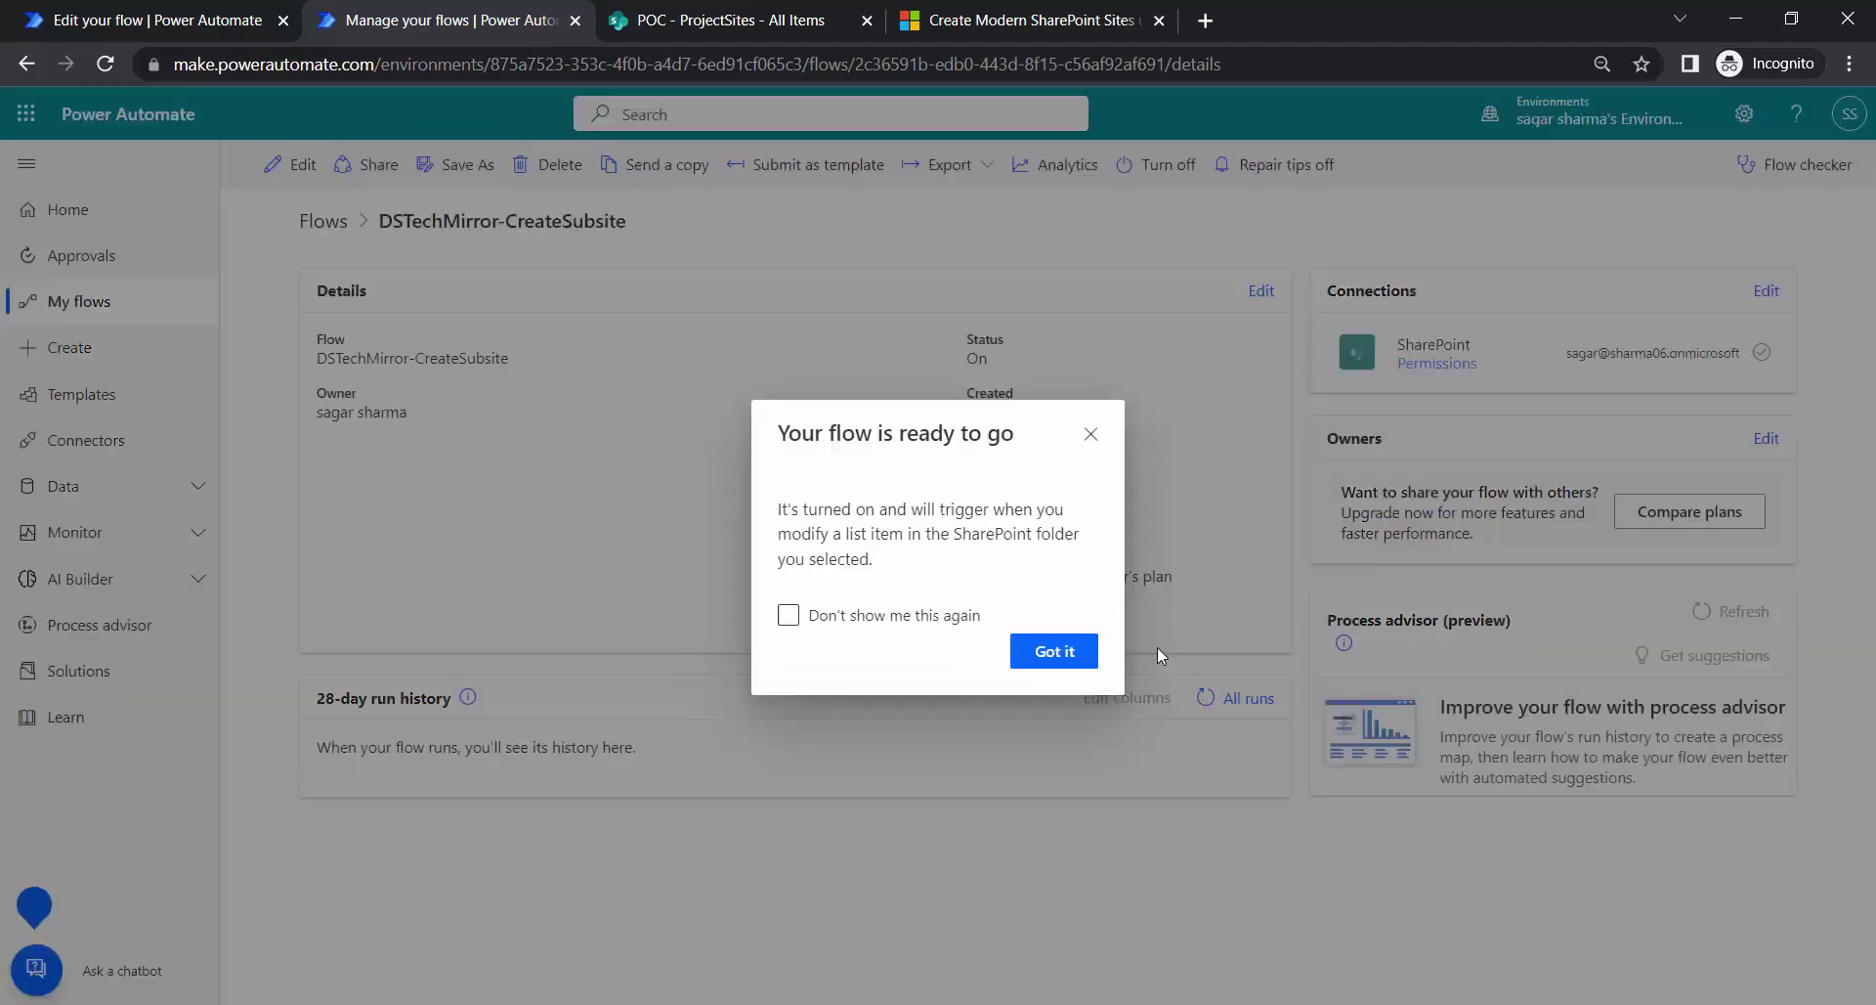
{"action": "left_click", "coordinate": [1159, 649]}
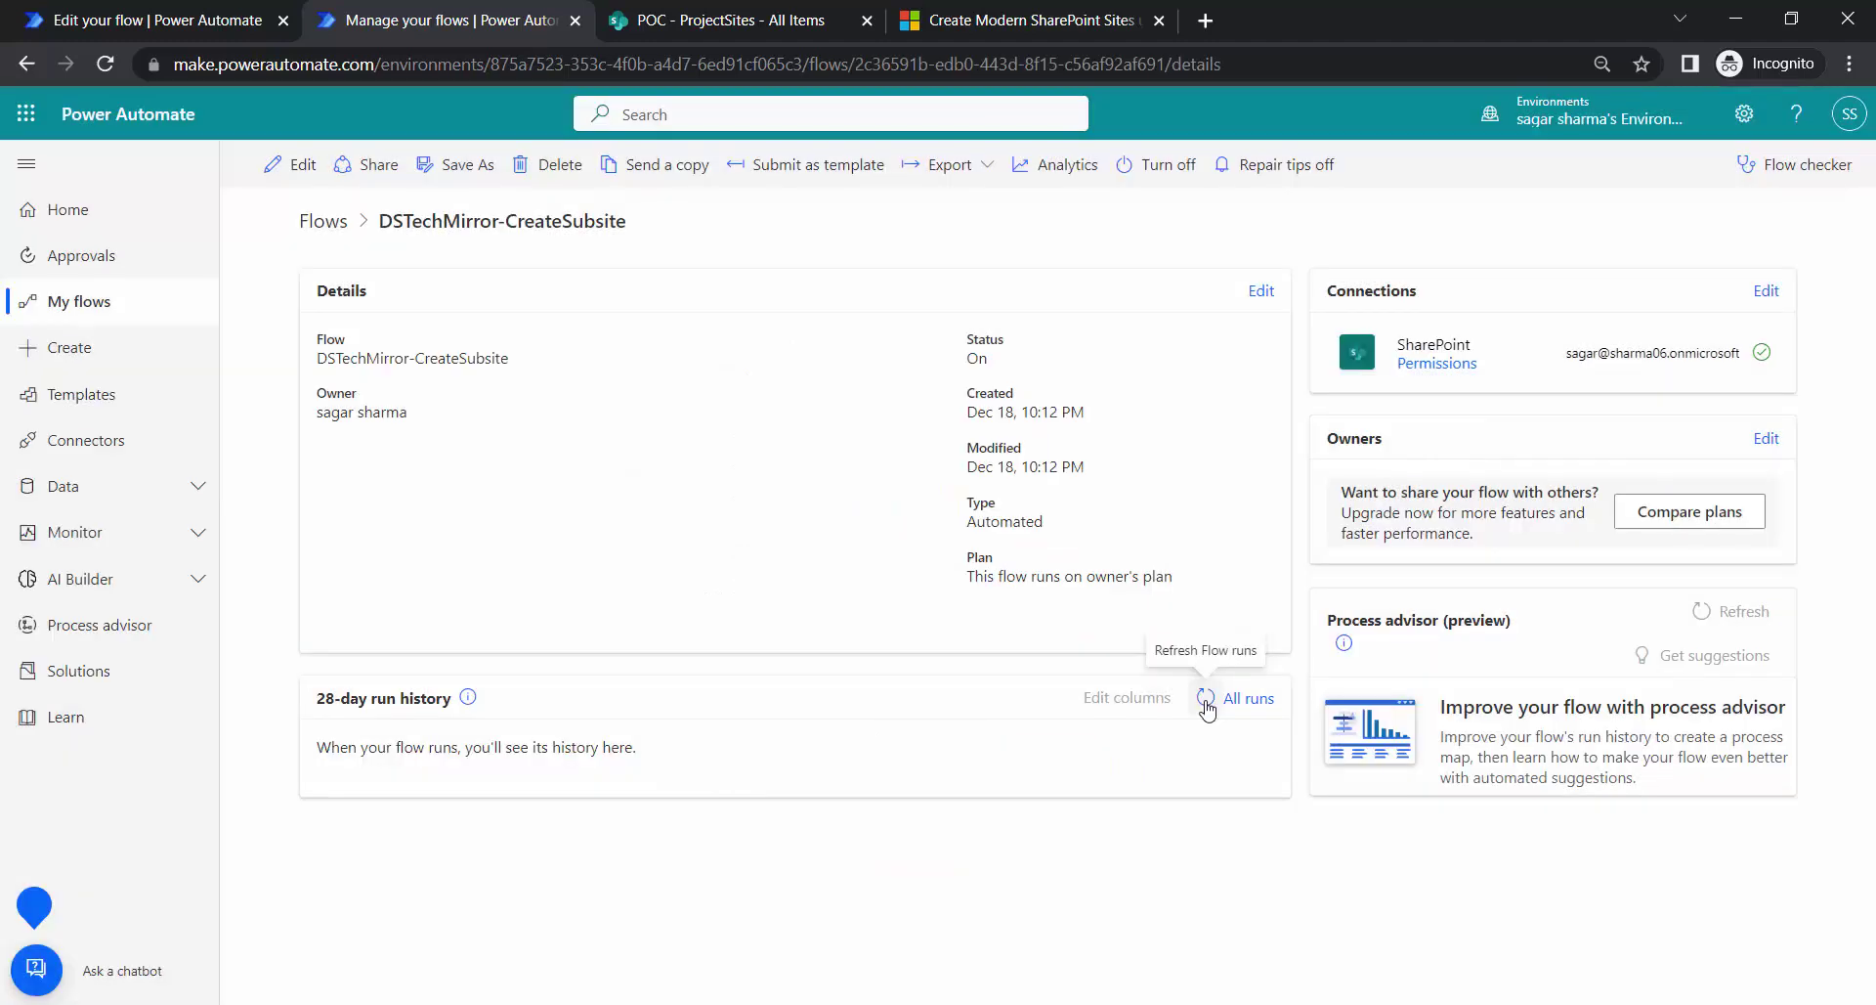
{"action": "left_click", "coordinate": [1206, 699]}
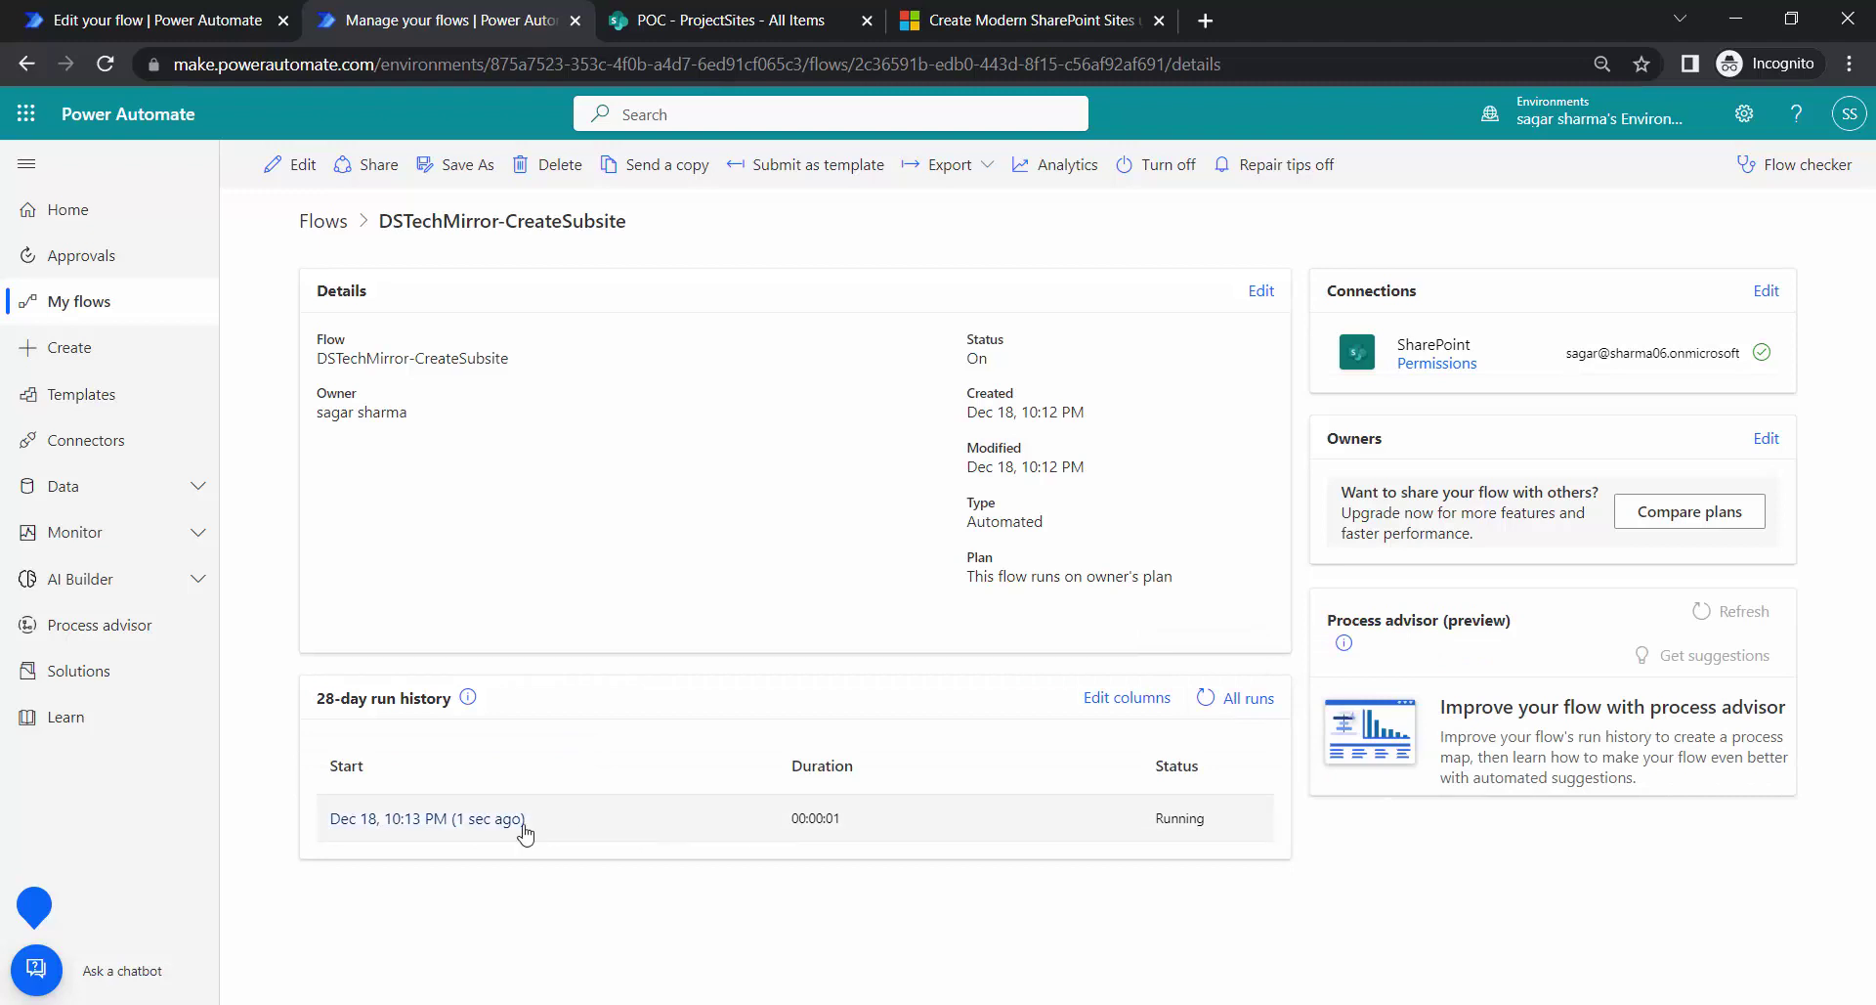
{"action": "left_click", "coordinate": [481, 821]}
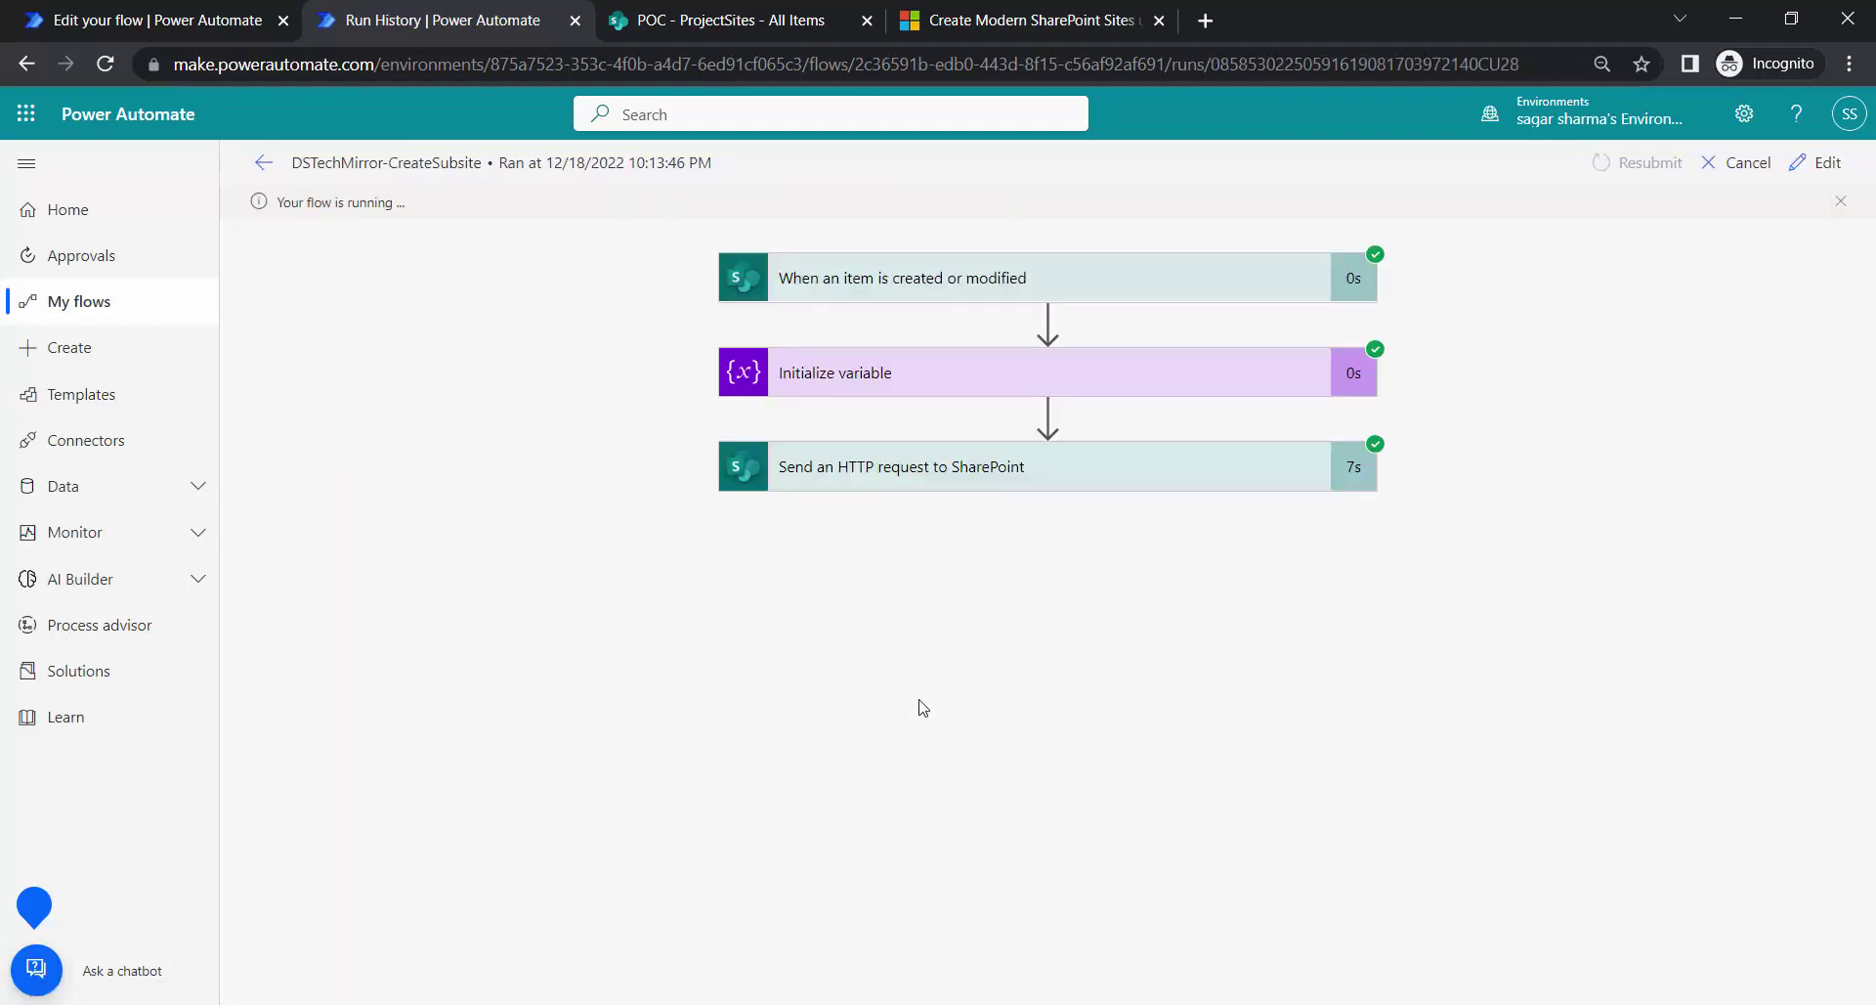
- Examine the run's Send an HTTP request to SharePoint action, reading the output body through its ServerRelativeUrl, Title and WebTemplate
{"action": "left_click", "coordinate": [1079, 476]}
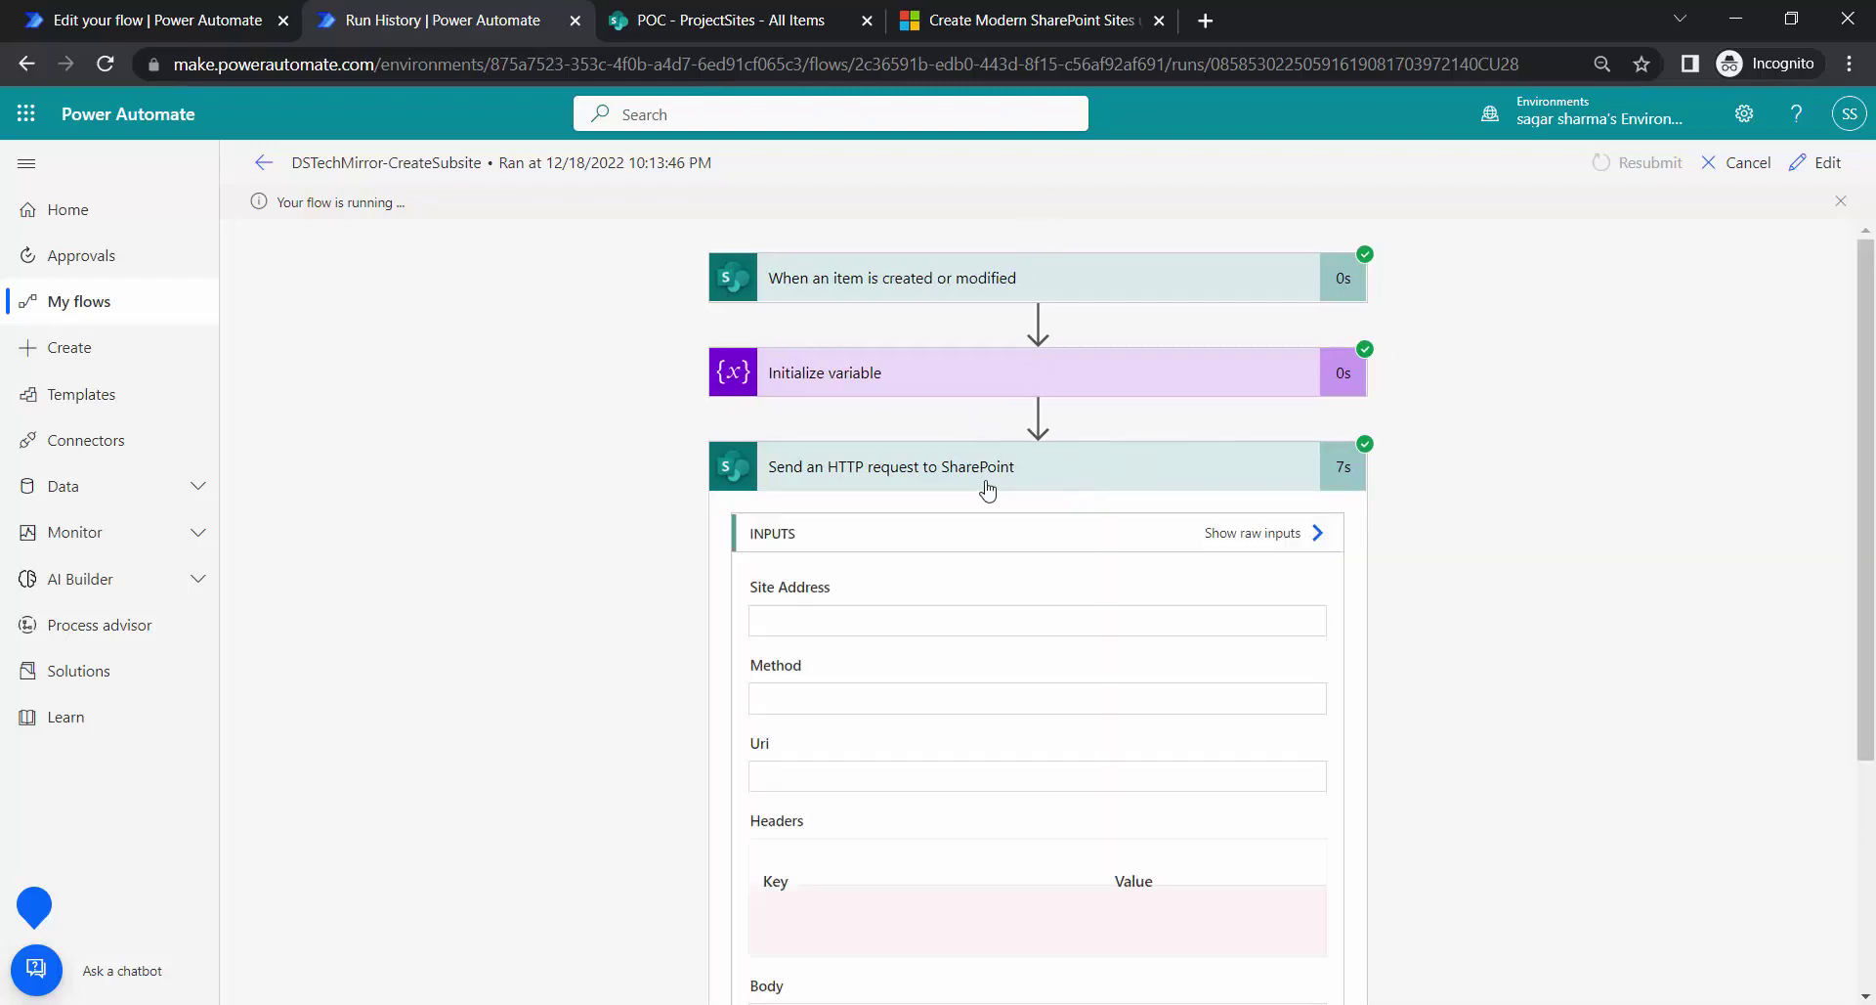
{"action": "scroll", "coordinate": [1102, 619], "scroll_direction": "down", "scroll_amount": 3}
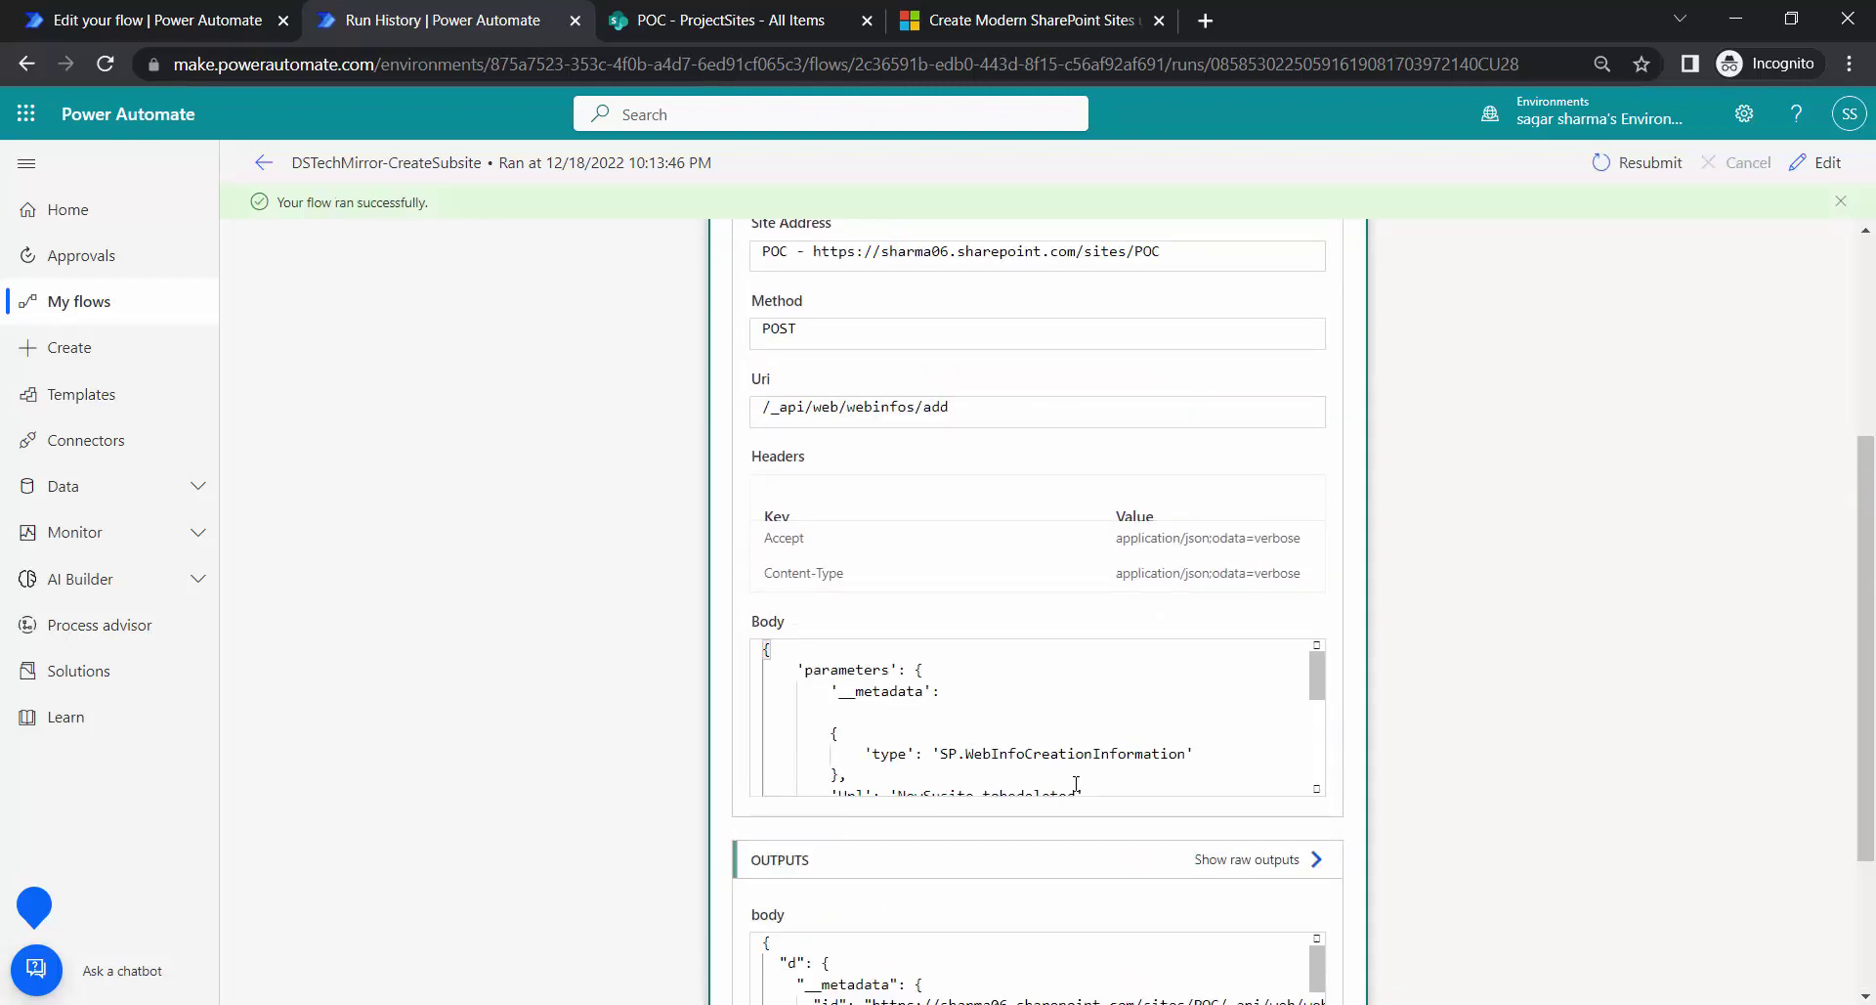
{"action": "scroll", "coordinate": [1382, 763], "scroll_direction": "down", "scroll_amount": 3}
{"action": "scroll", "coordinate": [1166, 772], "scroll_direction": "down", "scroll_amount": 2}
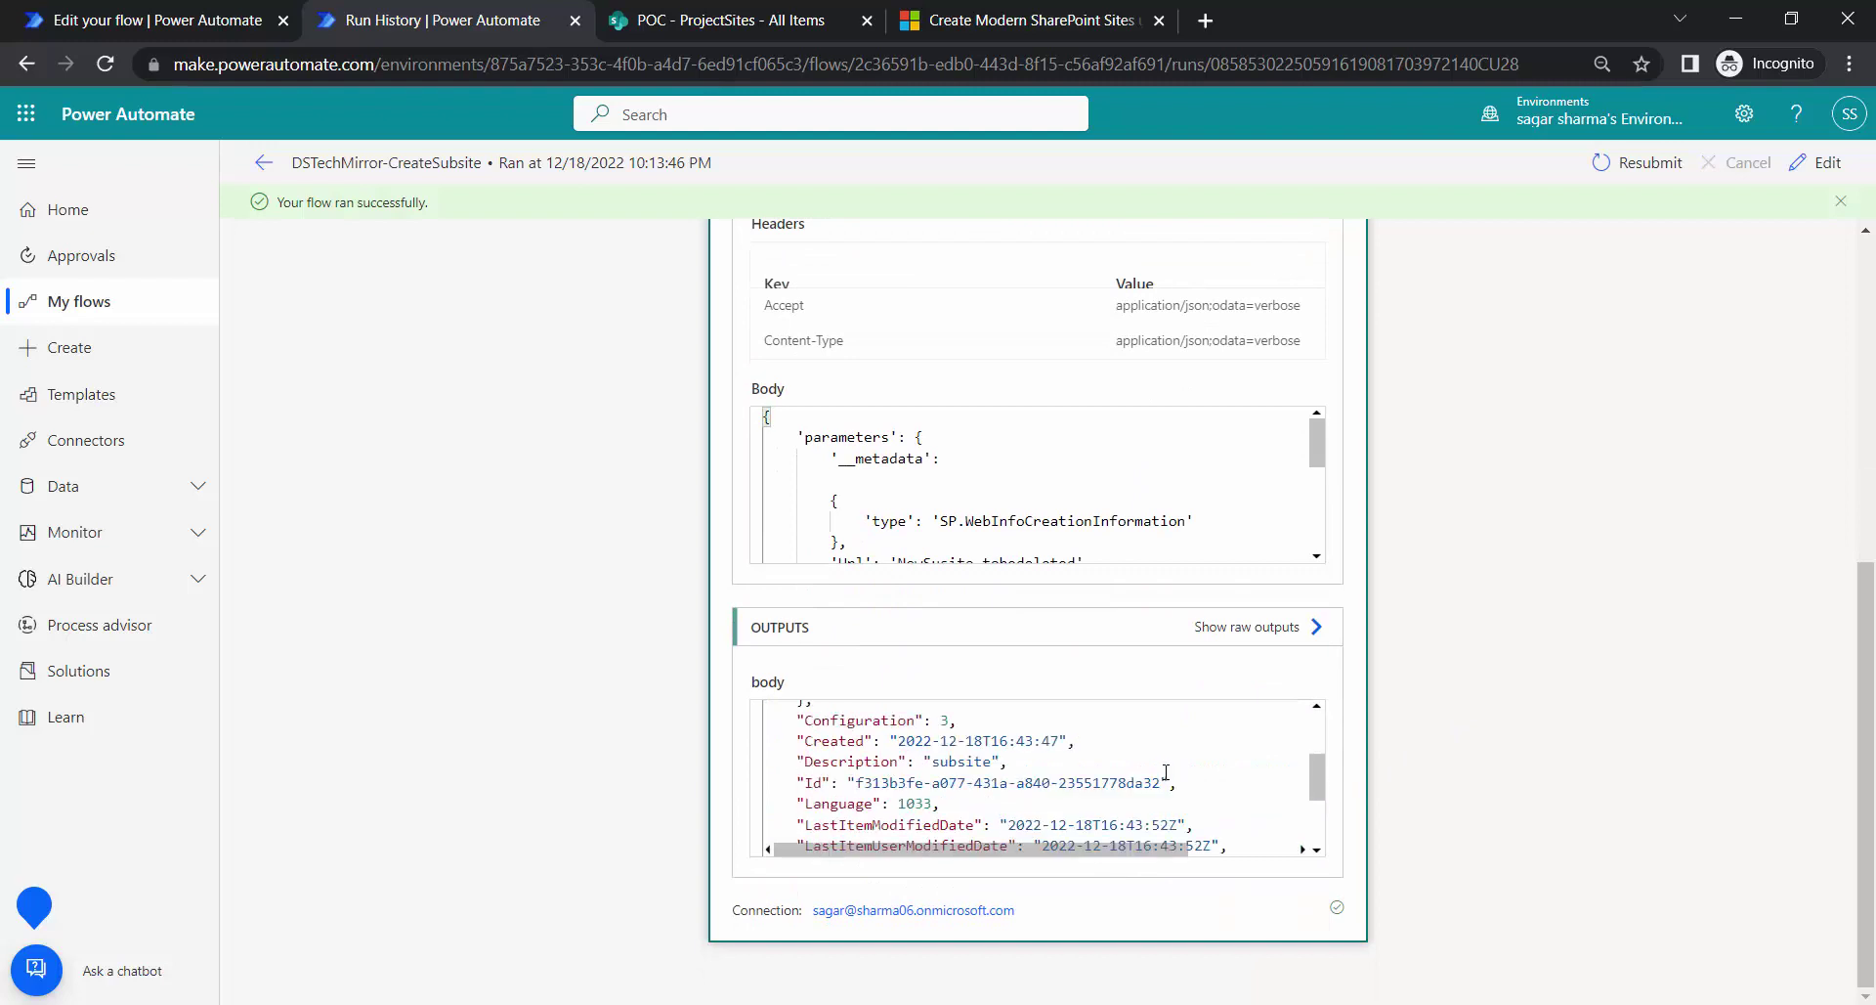
{"action": "scroll", "coordinate": [1167, 771], "scroll_direction": "up", "scroll_amount": 3}
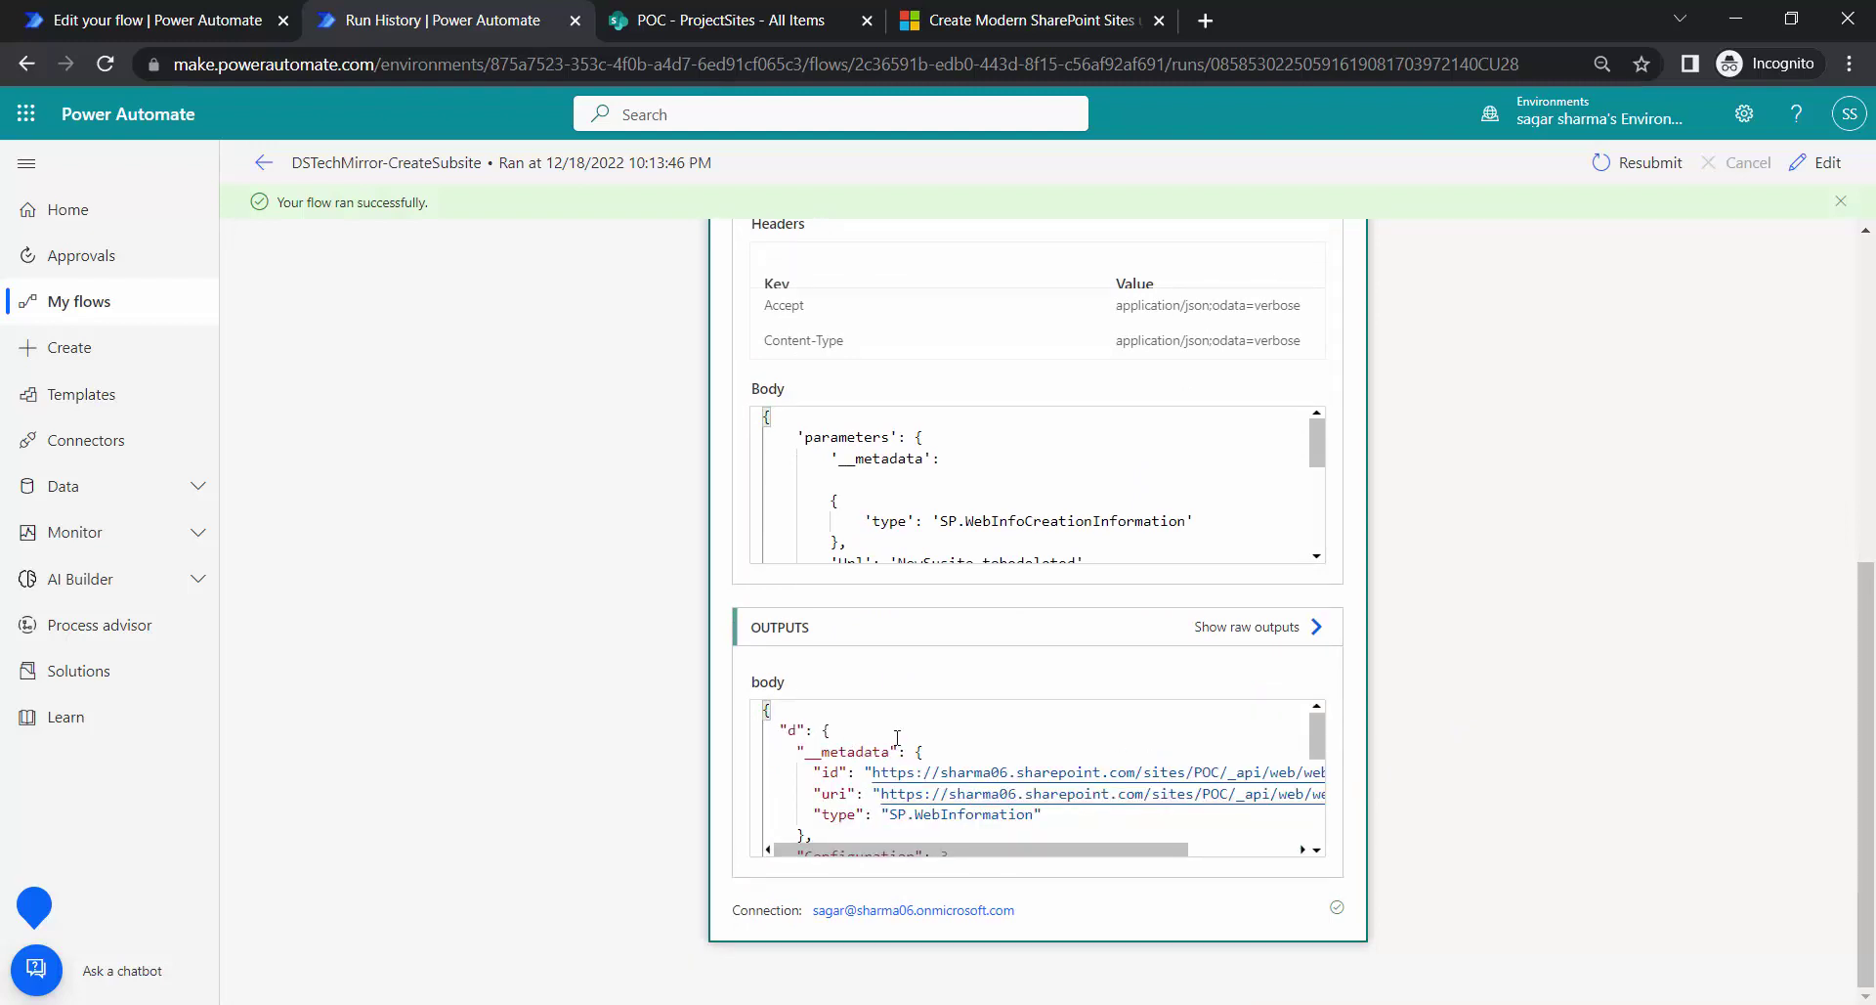
{"action": "scroll", "coordinate": [897, 737], "scroll_direction": "down", "scroll_amount": 1}
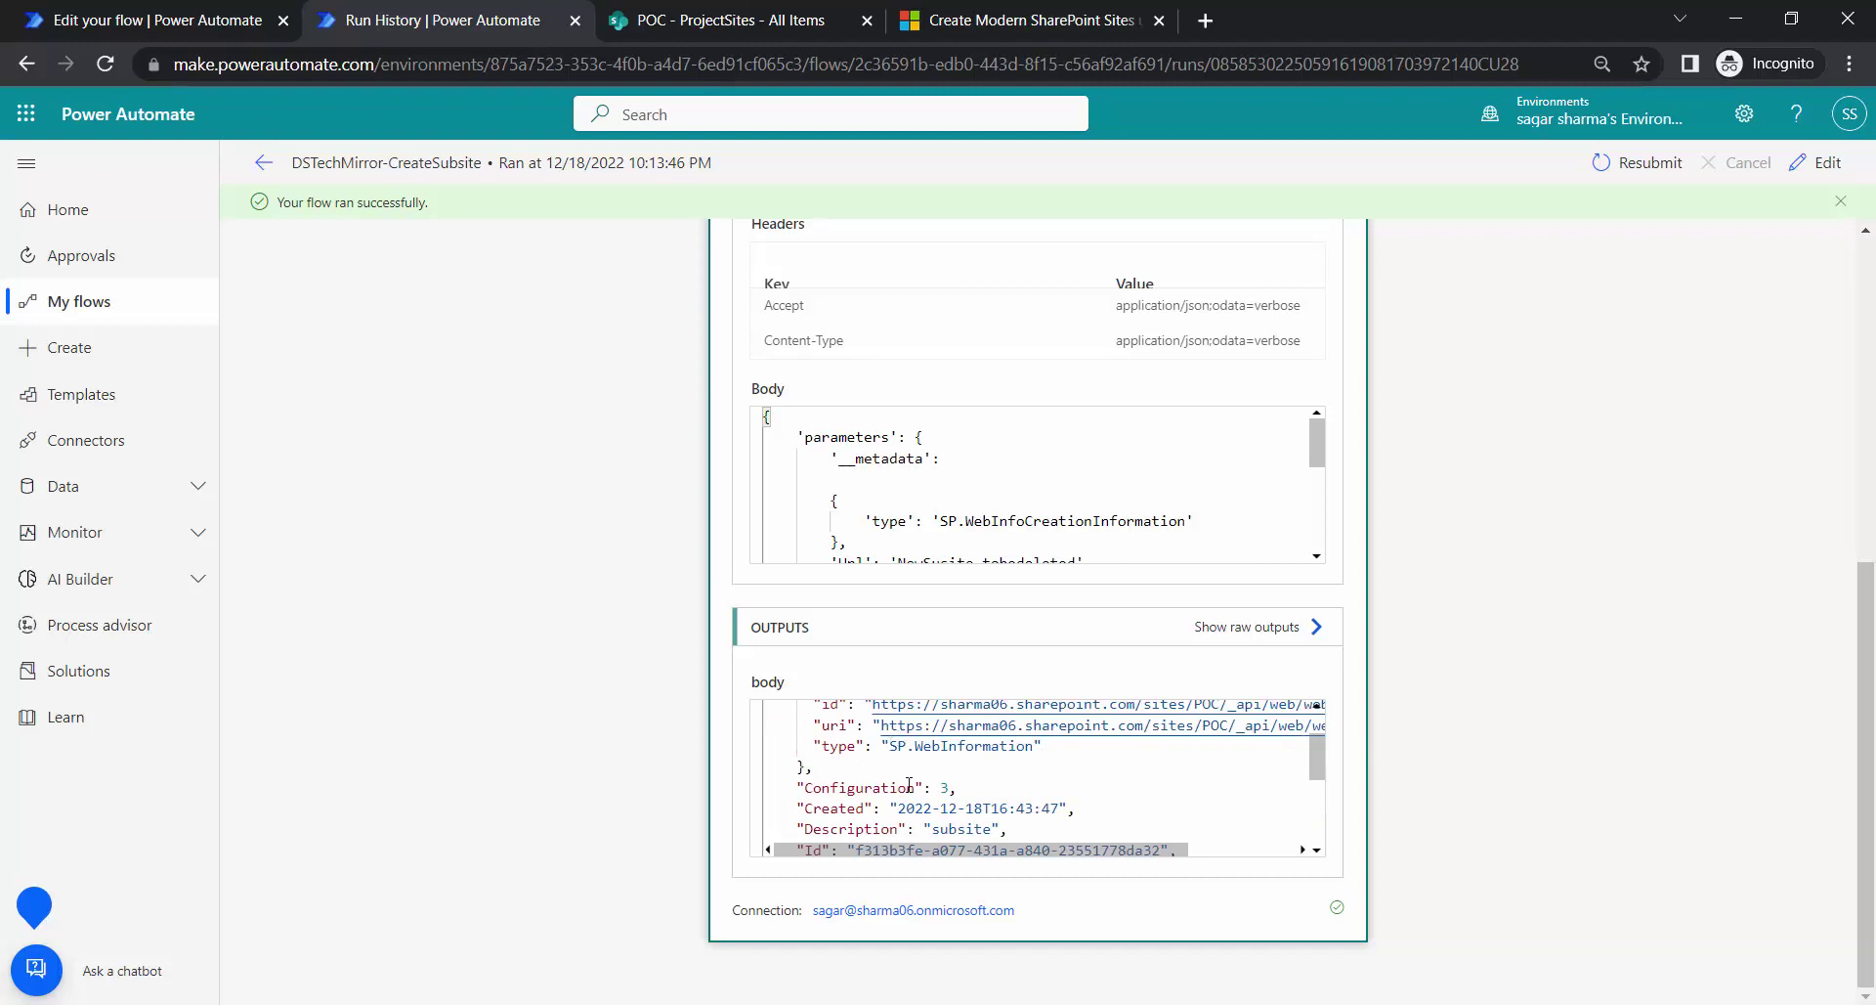
{"action": "scroll", "coordinate": [909, 785], "scroll_direction": "down", "scroll_amount": 1}
{"action": "scroll", "coordinate": [911, 785], "scroll_direction": "down", "scroll_amount": 2}
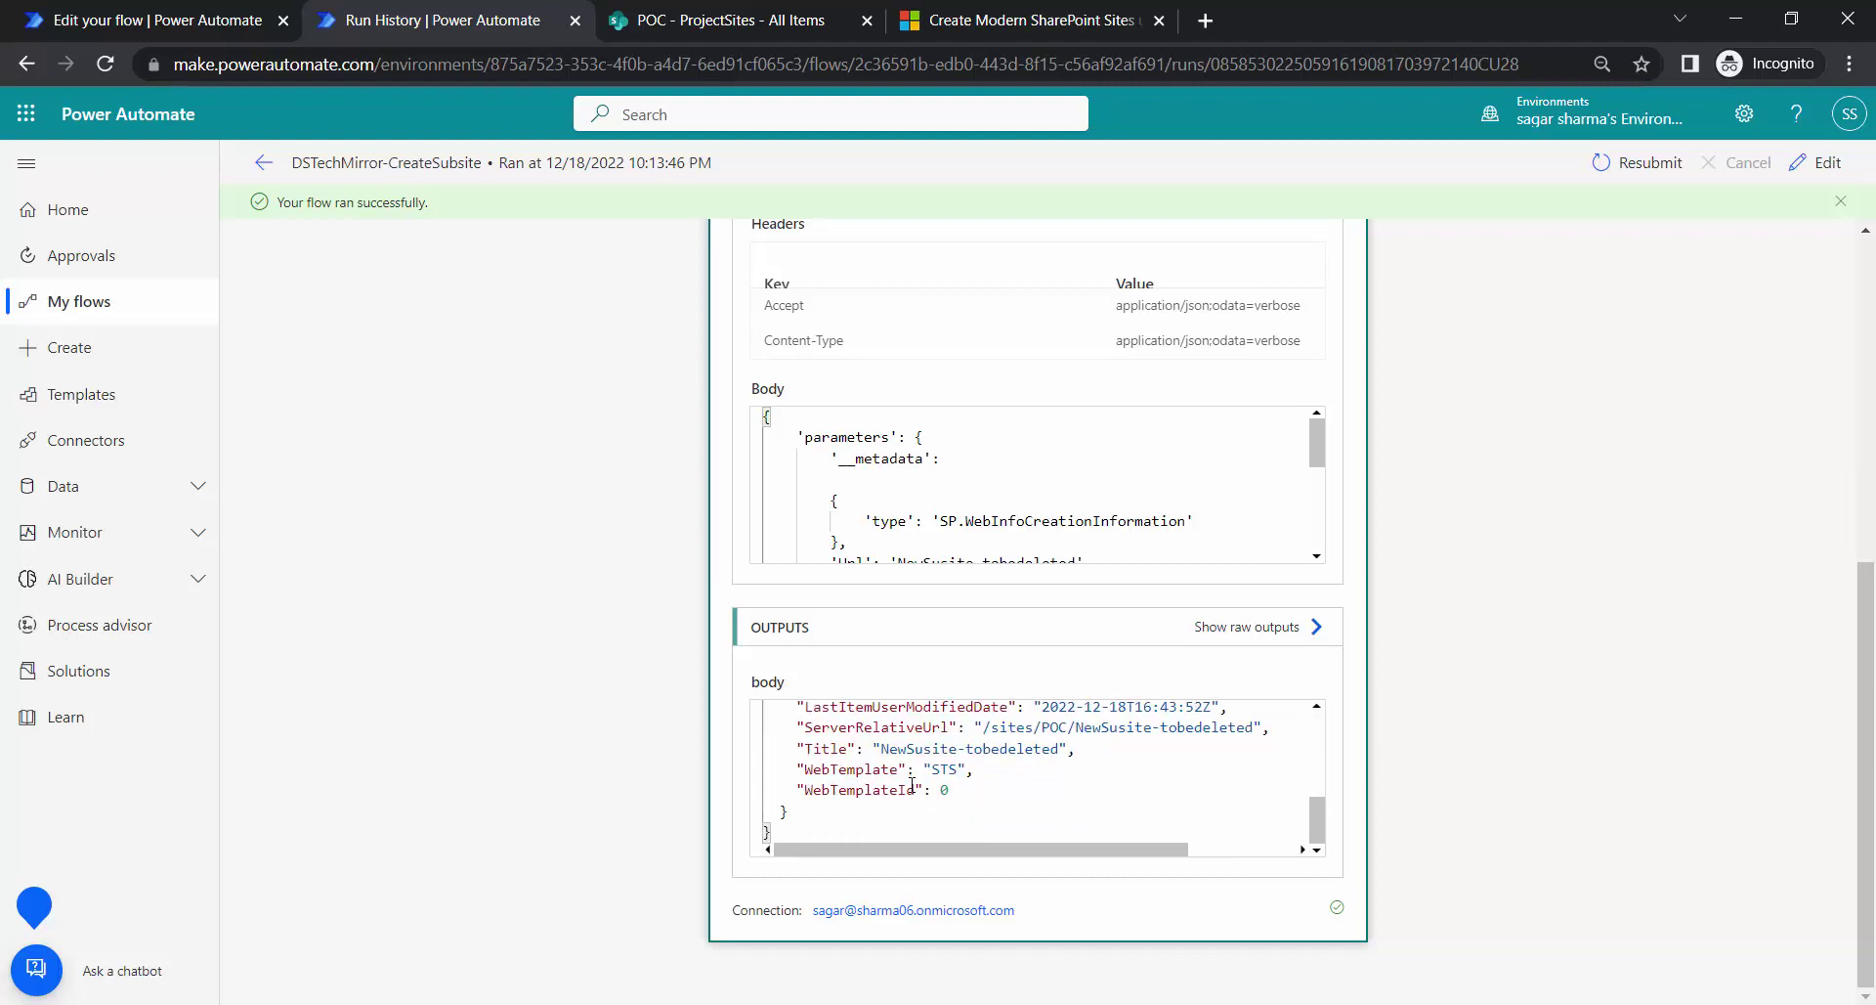
- In a duplicate of the SharePoint ProjectSites tab, find the NewSusite-tobedeleted subsite in the POC site contents and open it
{"action": "left_click", "coordinate": [672, 22]}
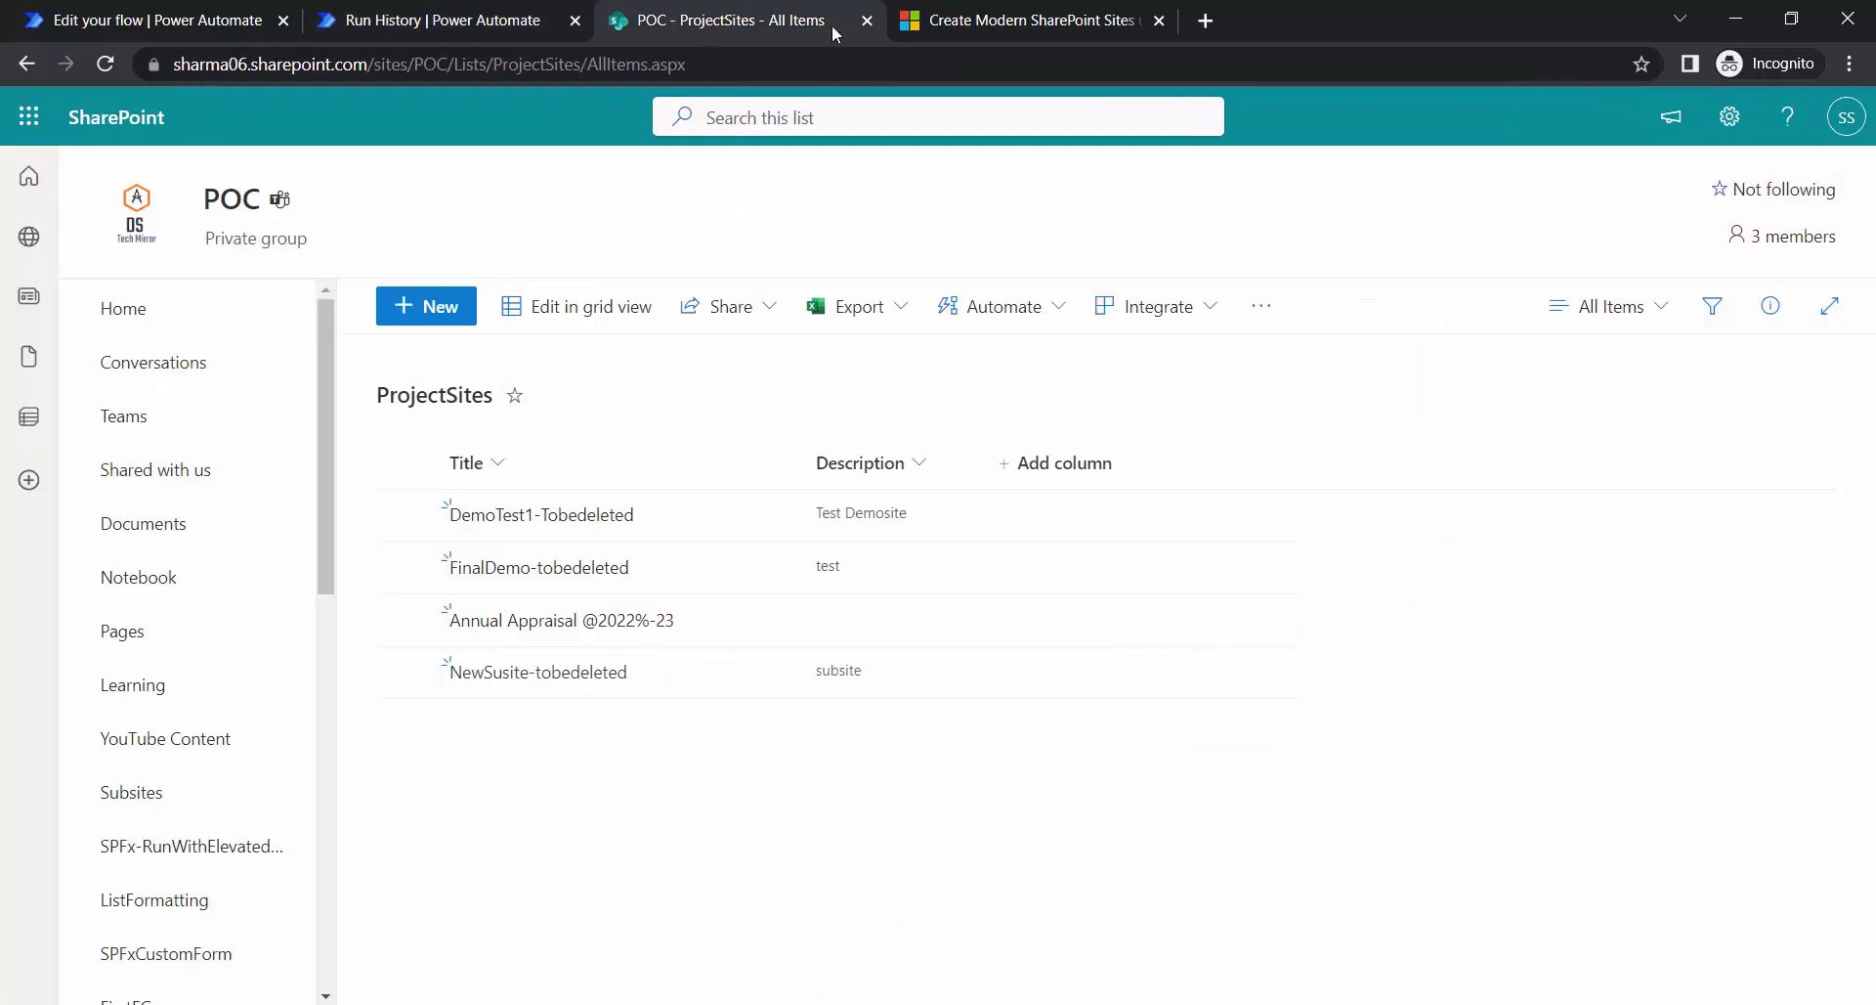
{"action": "right_click", "coordinate": [763, 14]}
{"action": "left_click", "coordinate": [877, 194]}
{"action": "left_click", "coordinate": [712, 18]}
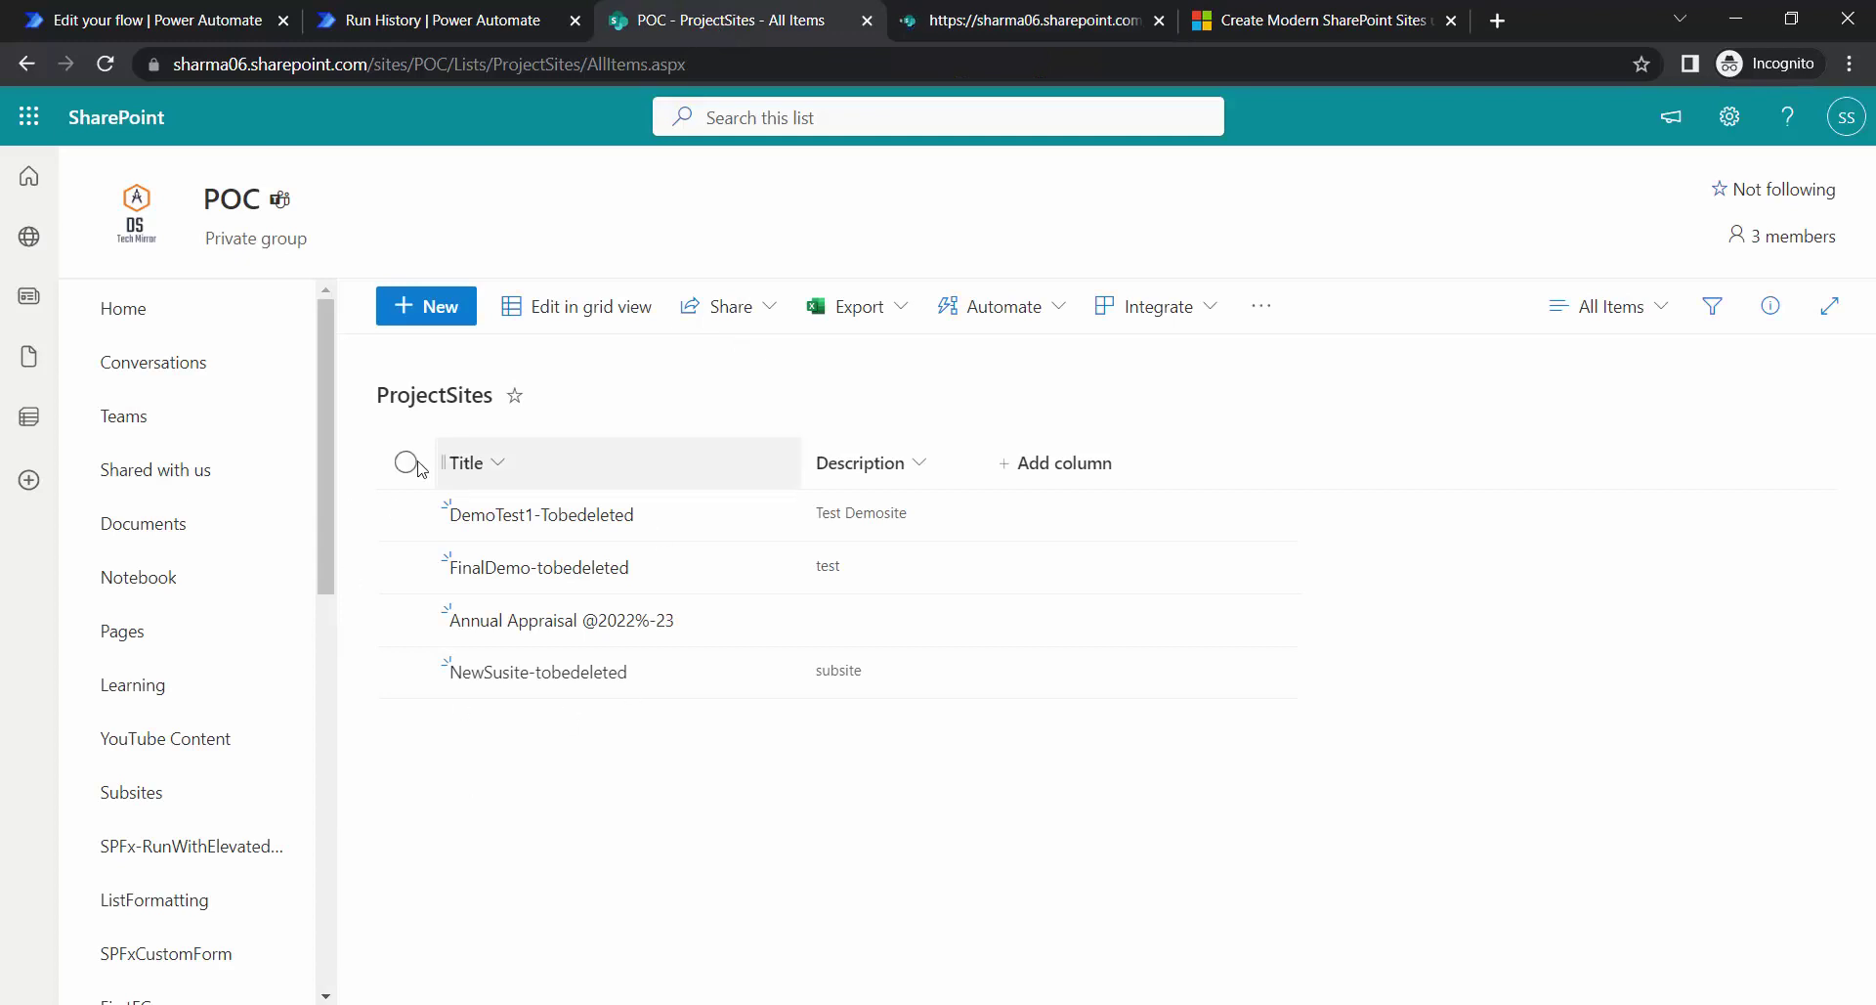
{"action": "left_click", "coordinate": [1033, 5]}
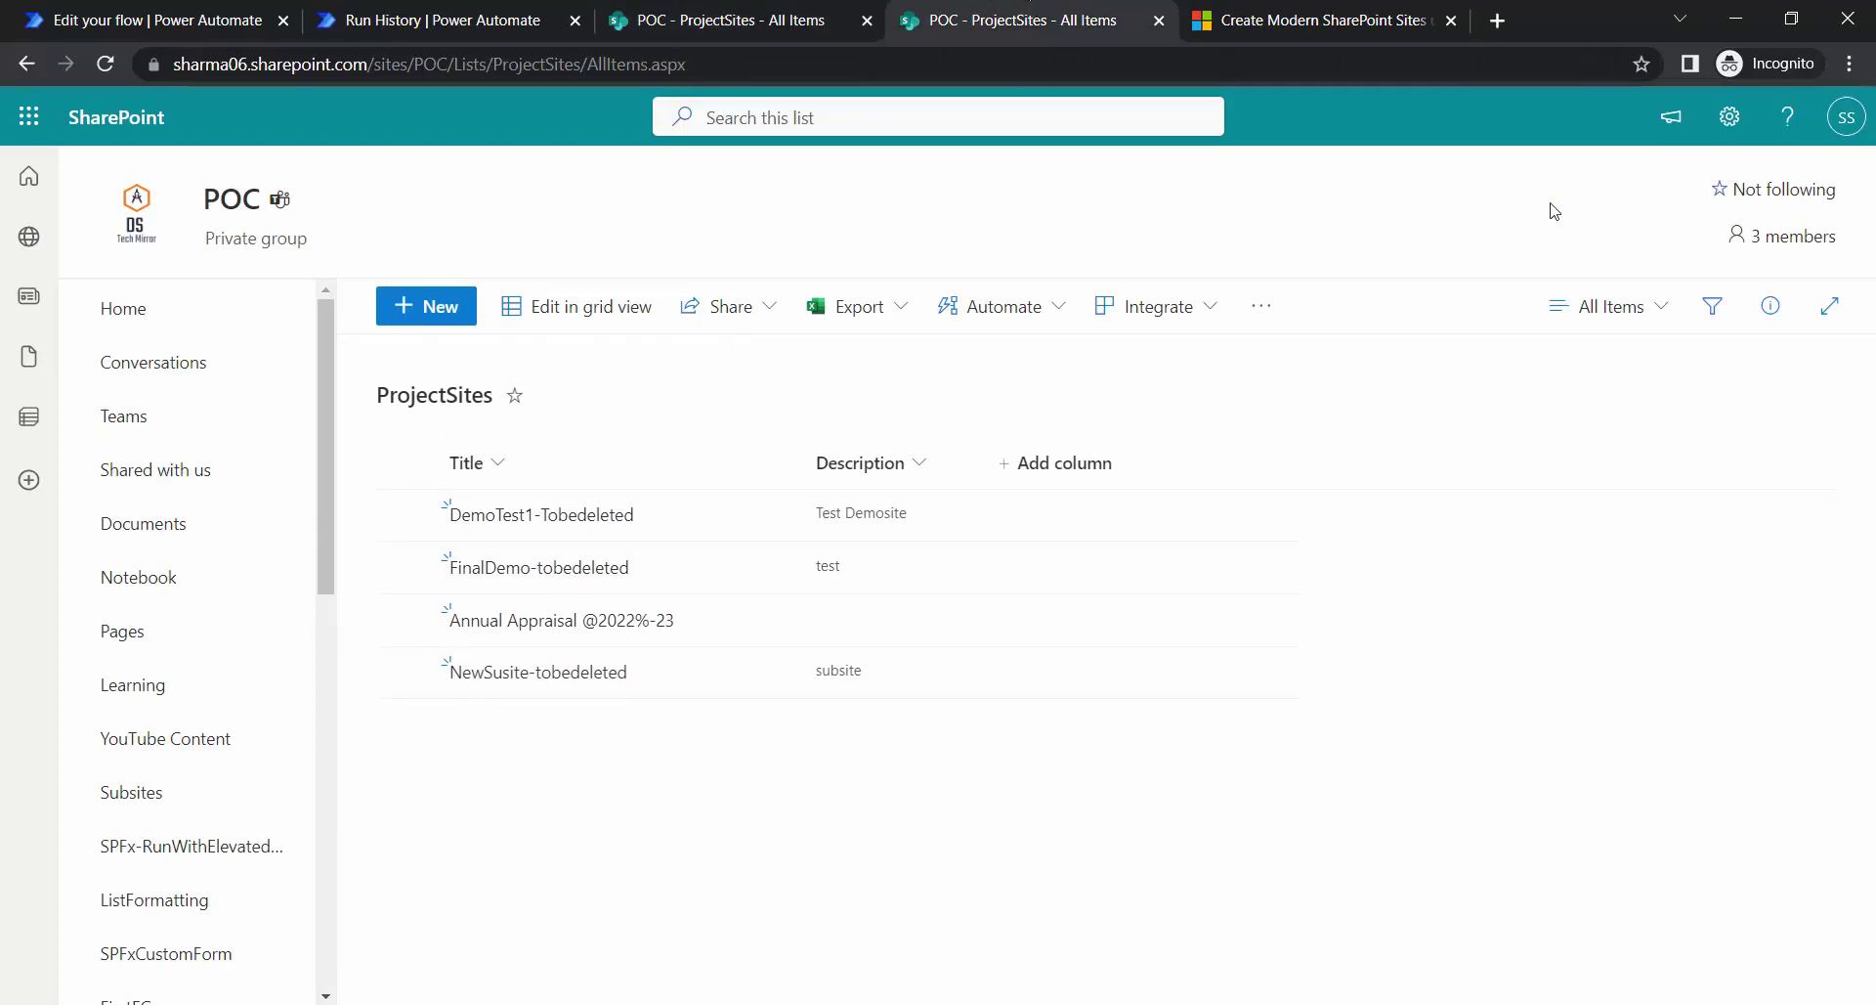
{"action": "left_click", "coordinate": [1730, 116]}
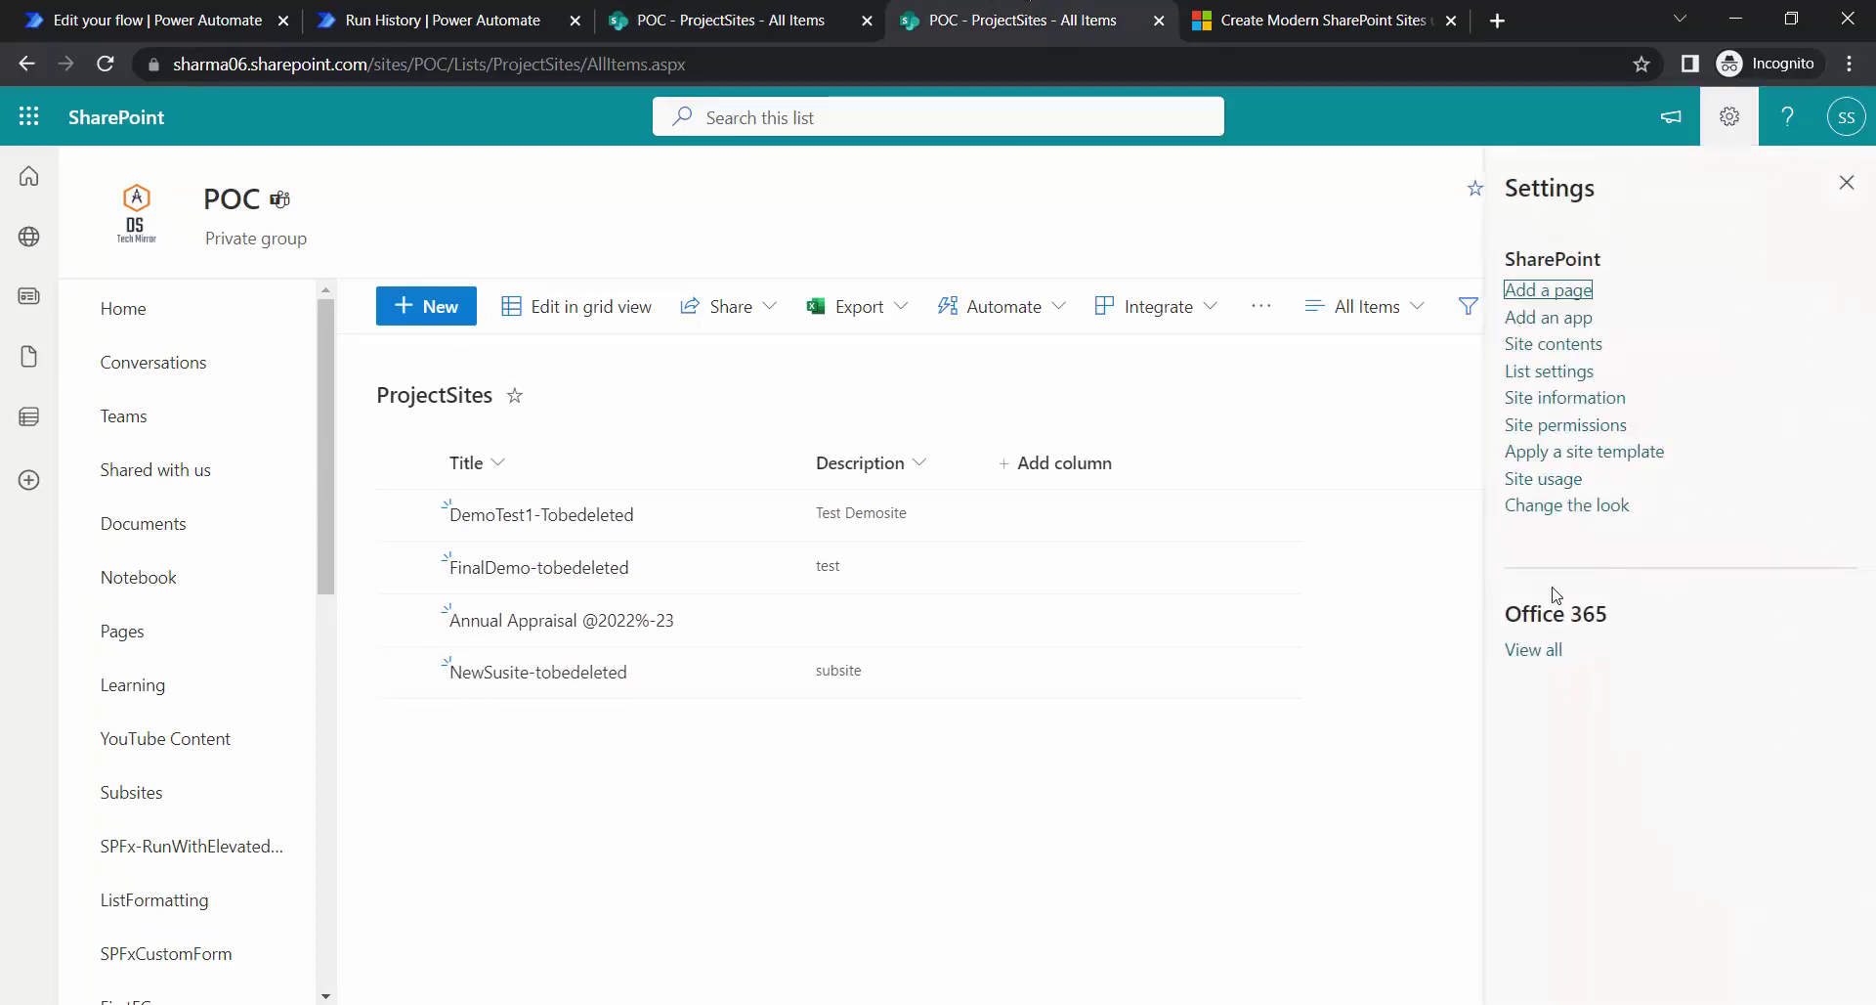
{"action": "left_click", "coordinate": [1554, 344]}
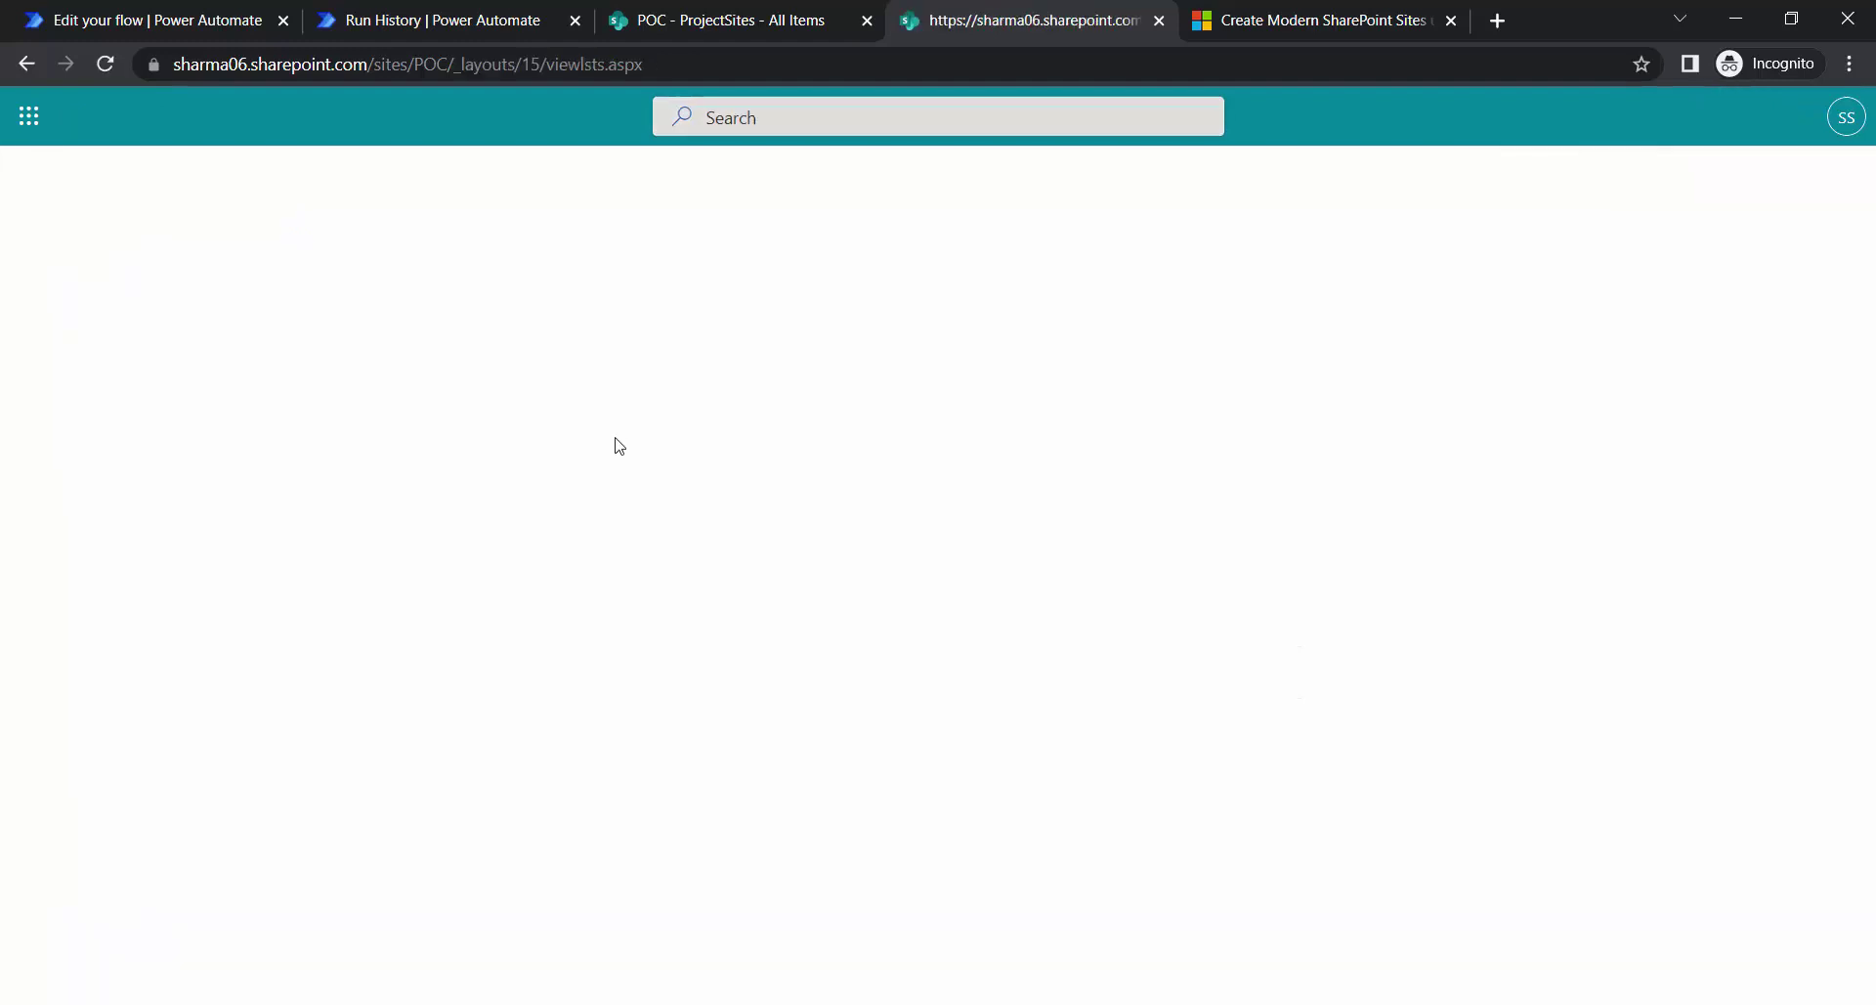
{"action": "left_click", "coordinate": [537, 412]}
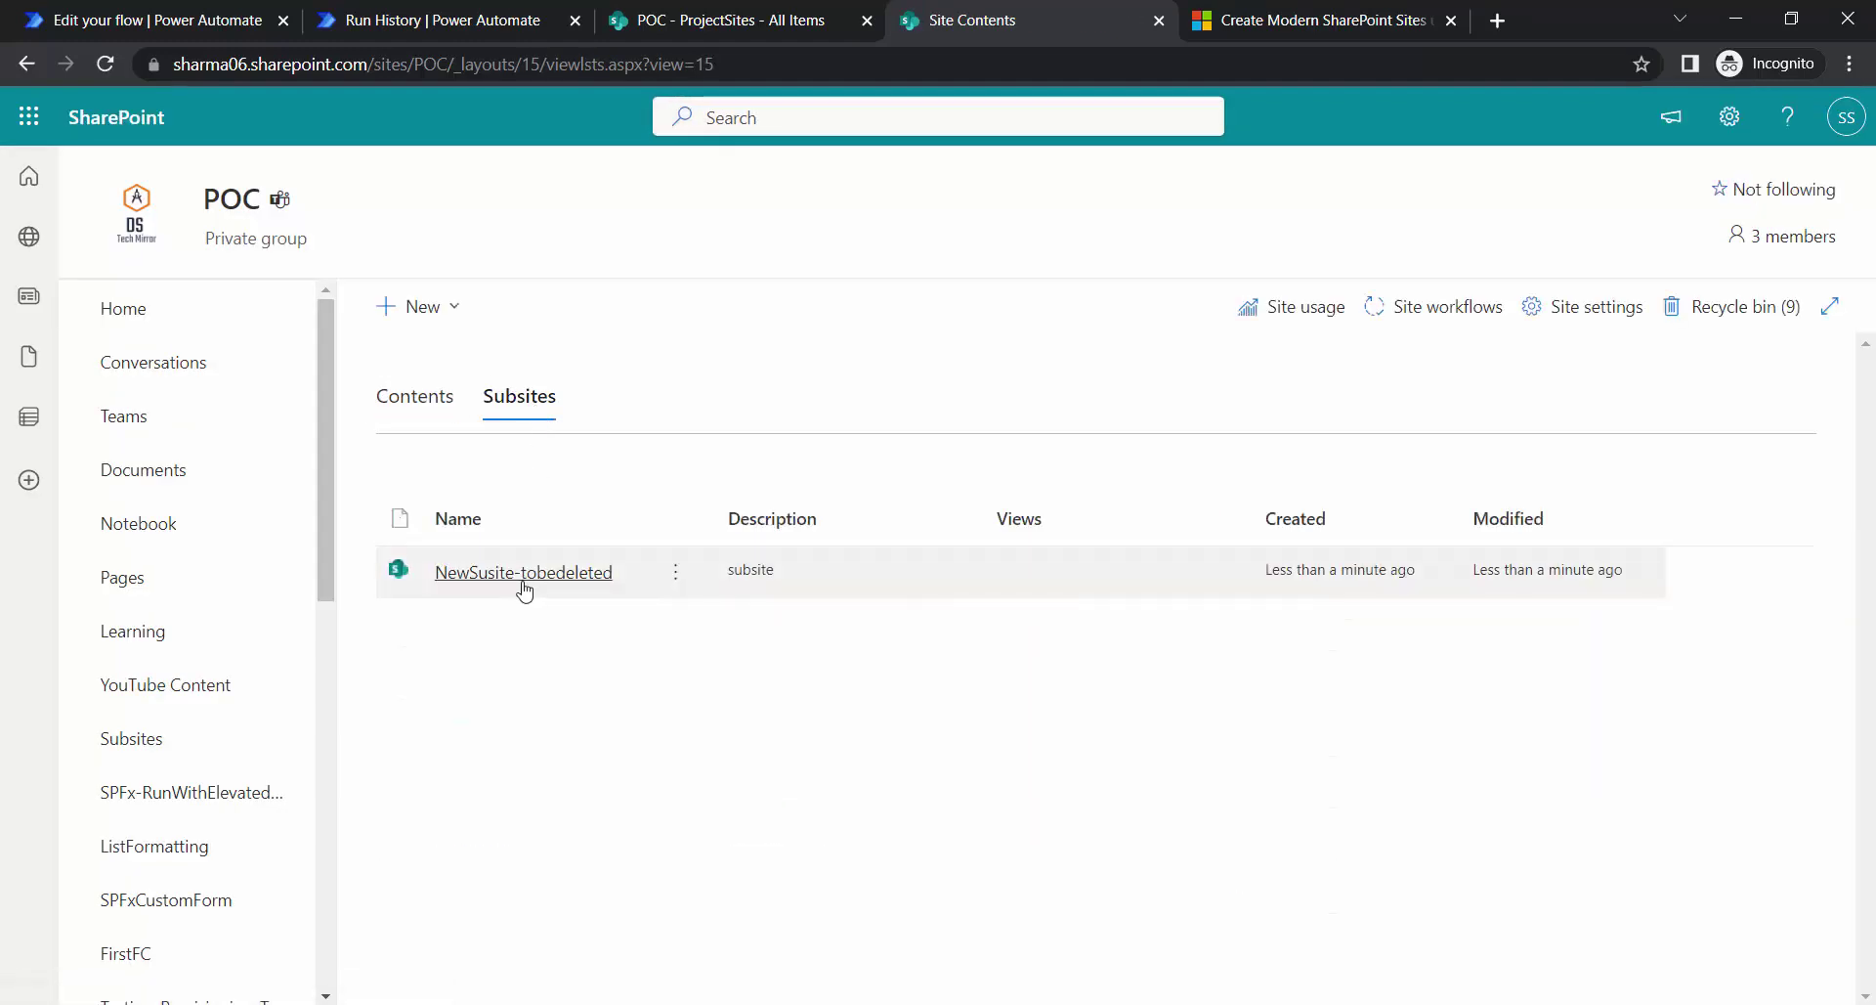
{"action": "left_click", "coordinate": [587, 577]}
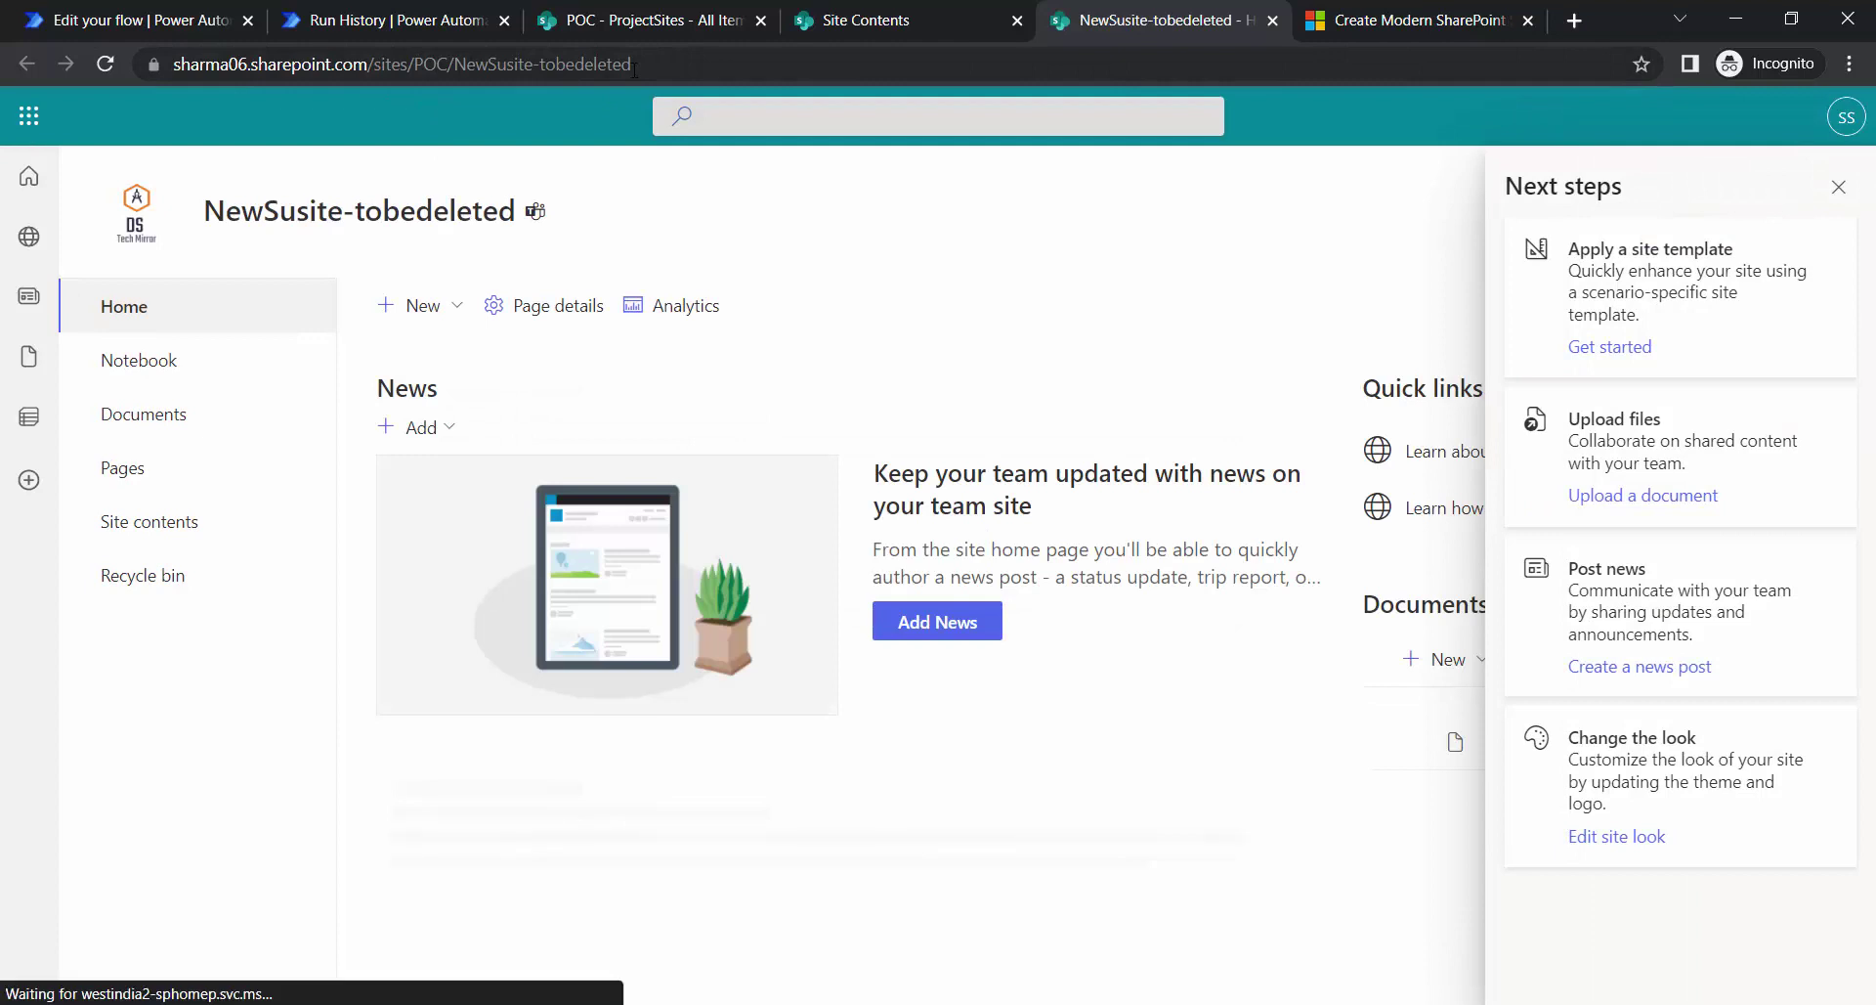
- Return to the Power Automate run and compare the HTTP request's input body parameters with the output body's site details
{"action": "left_click", "coordinate": [391, 20]}
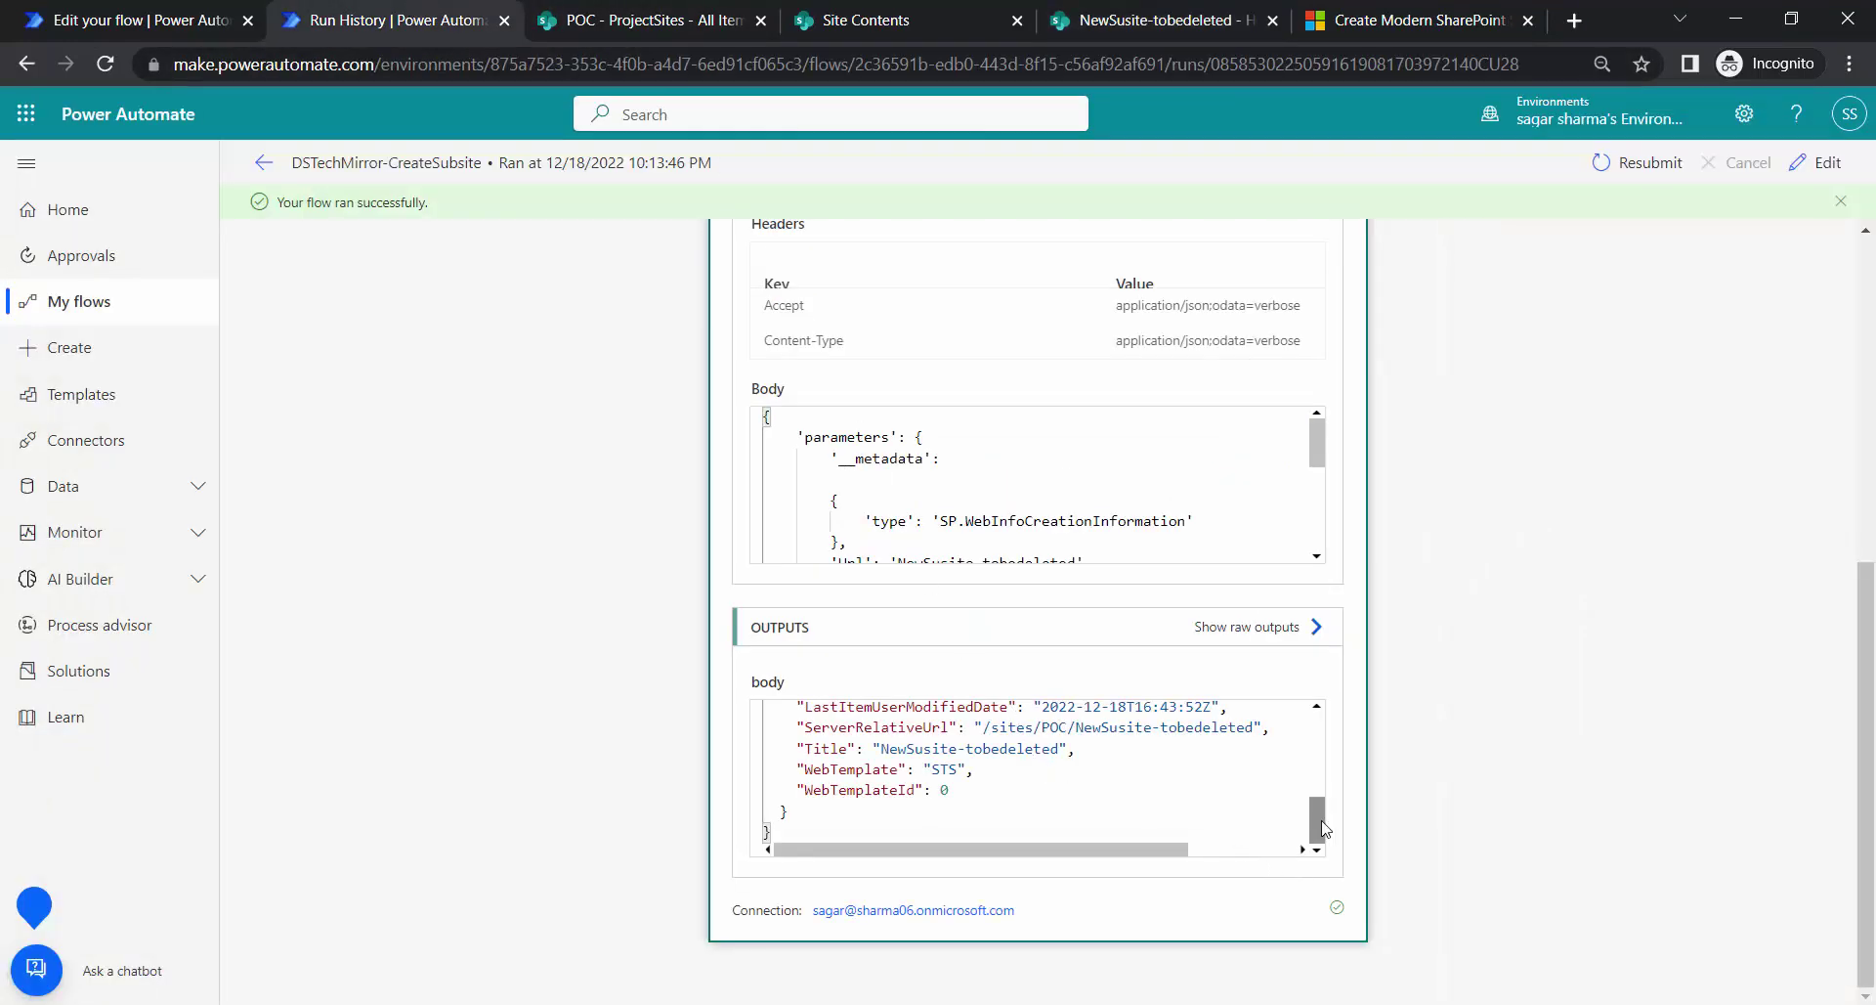
{"action": "scroll", "coordinate": [1322, 821], "scroll_direction": "up", "scroll_amount": 5}
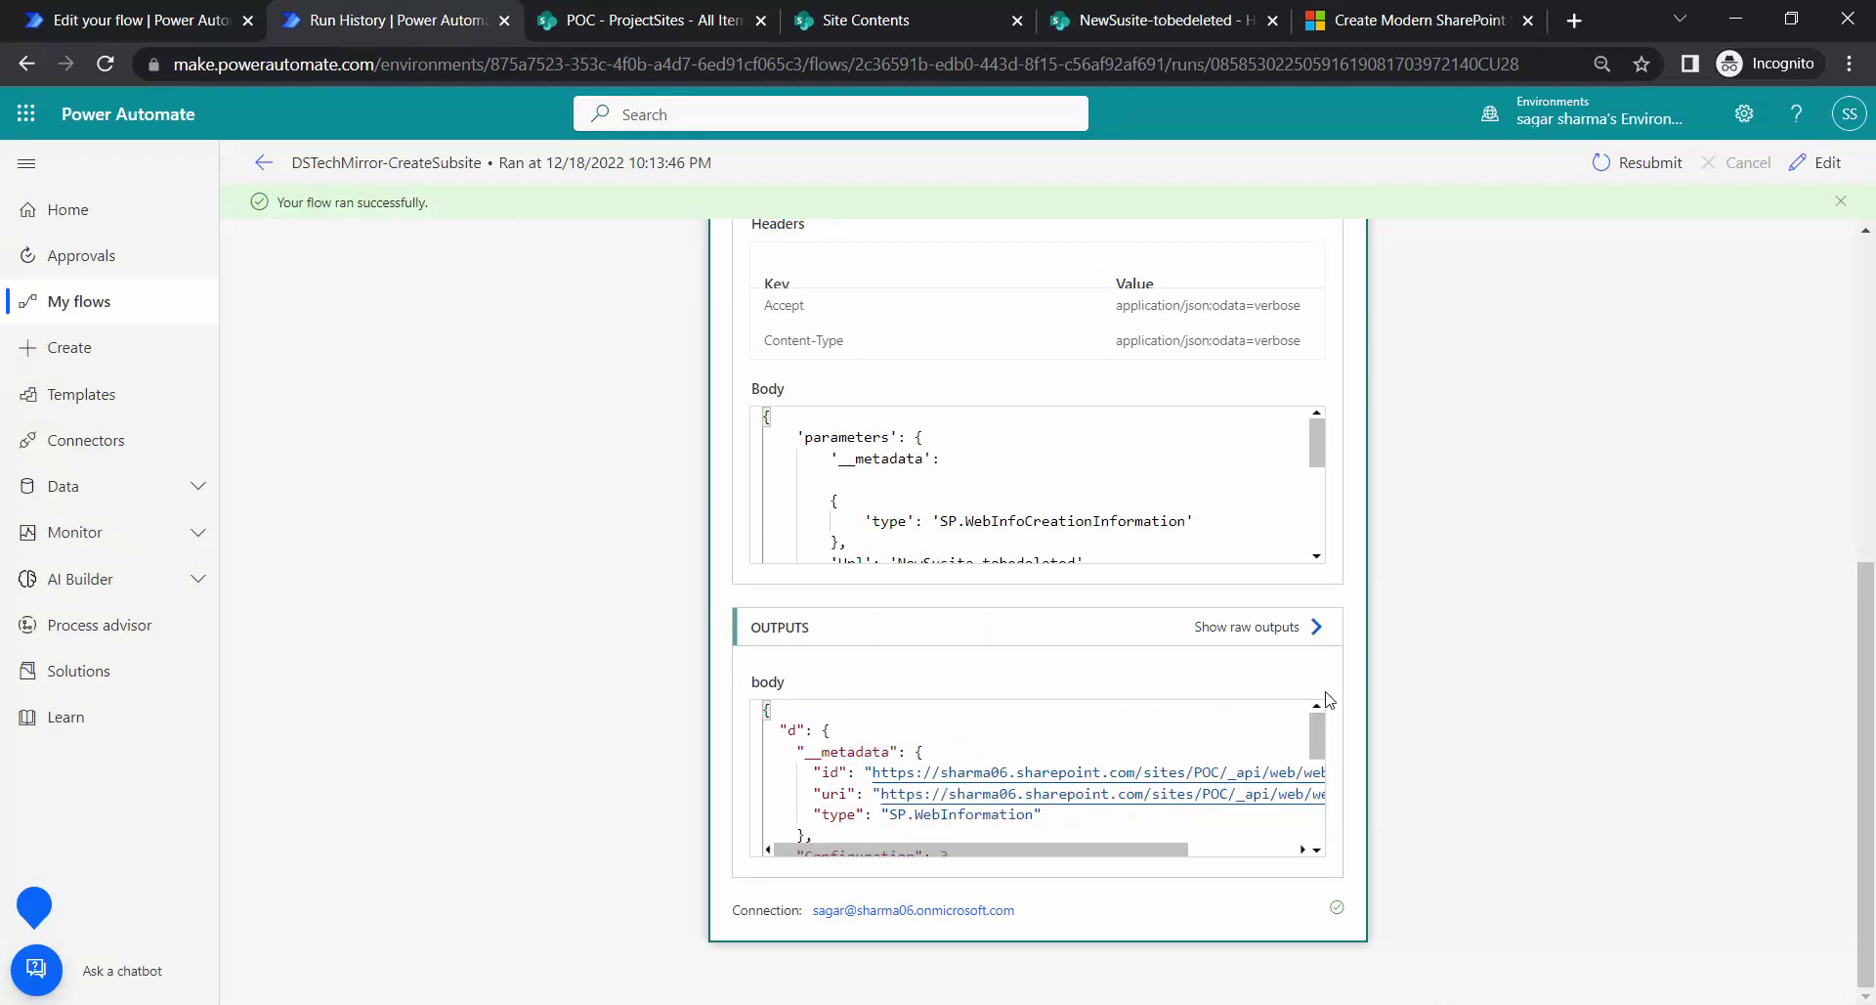
{"action": "scroll", "coordinate": [1387, 856], "scroll_direction": "up", "scroll_amount": 3}
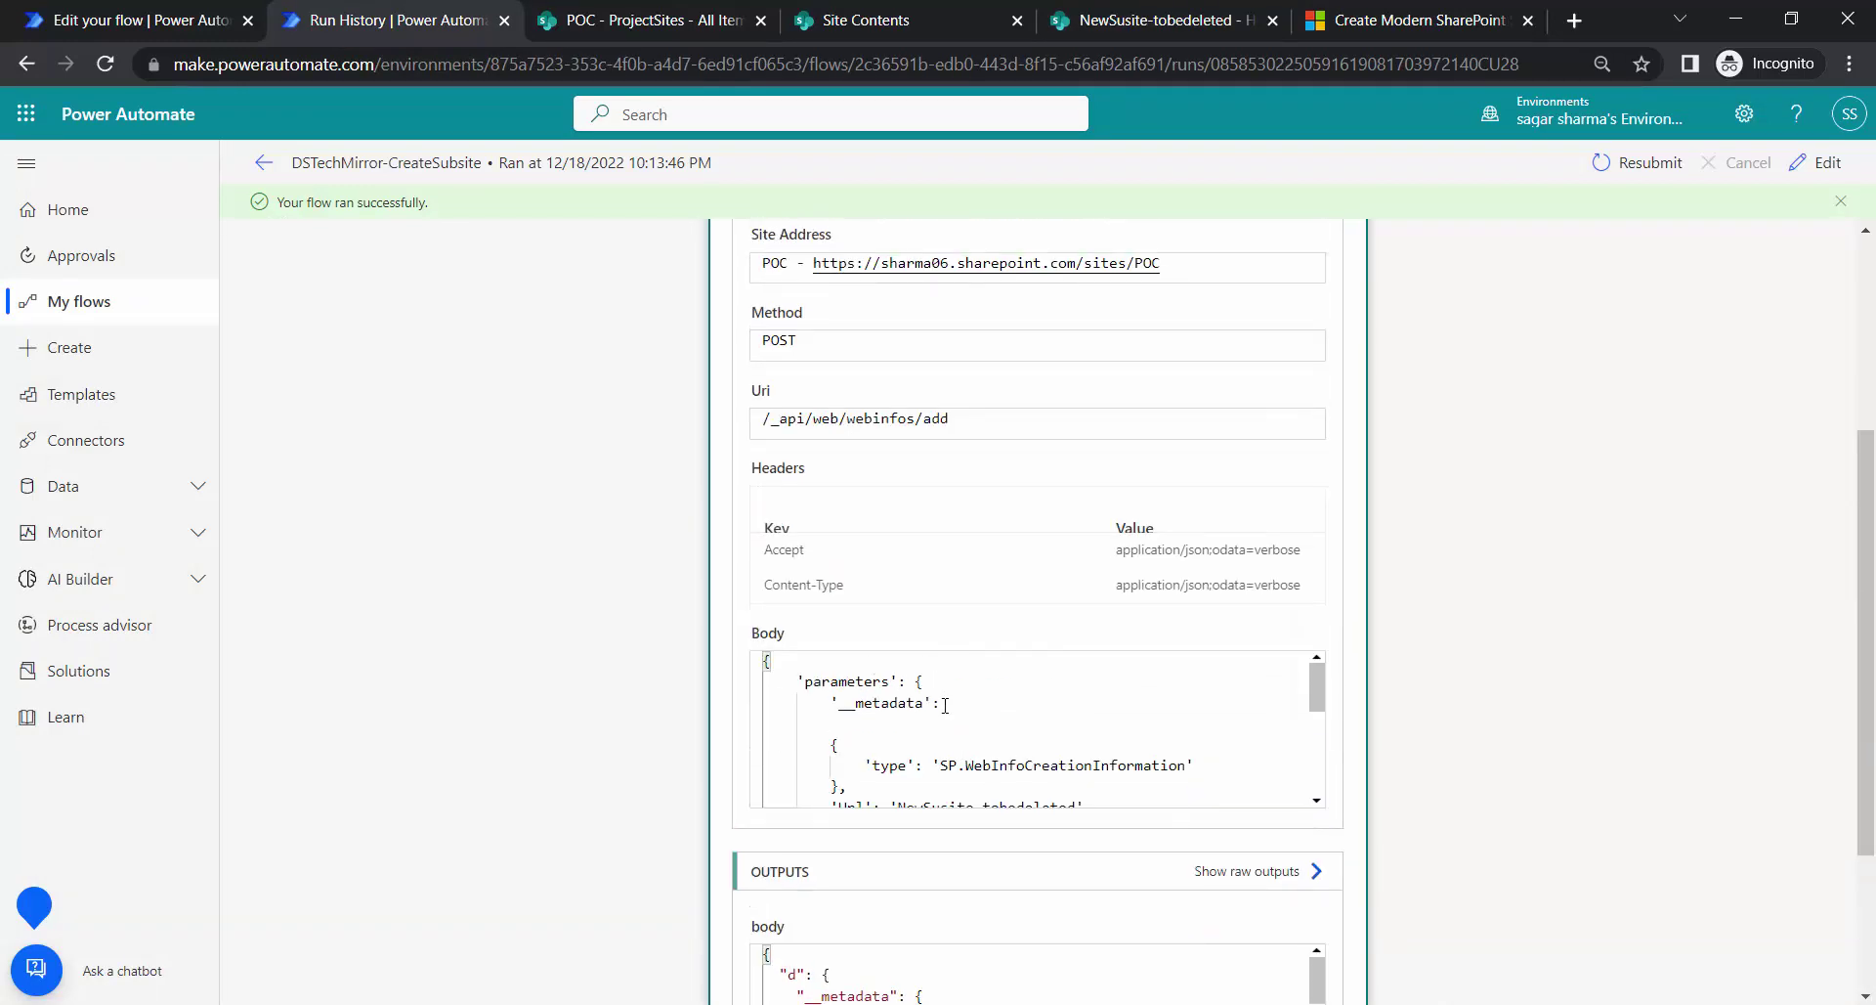
{"action": "scroll", "coordinate": [947, 705], "scroll_direction": "down", "scroll_amount": 3}
{"action": "scroll", "coordinate": [1462, 704], "scroll_direction": "down", "scroll_amount": 3}
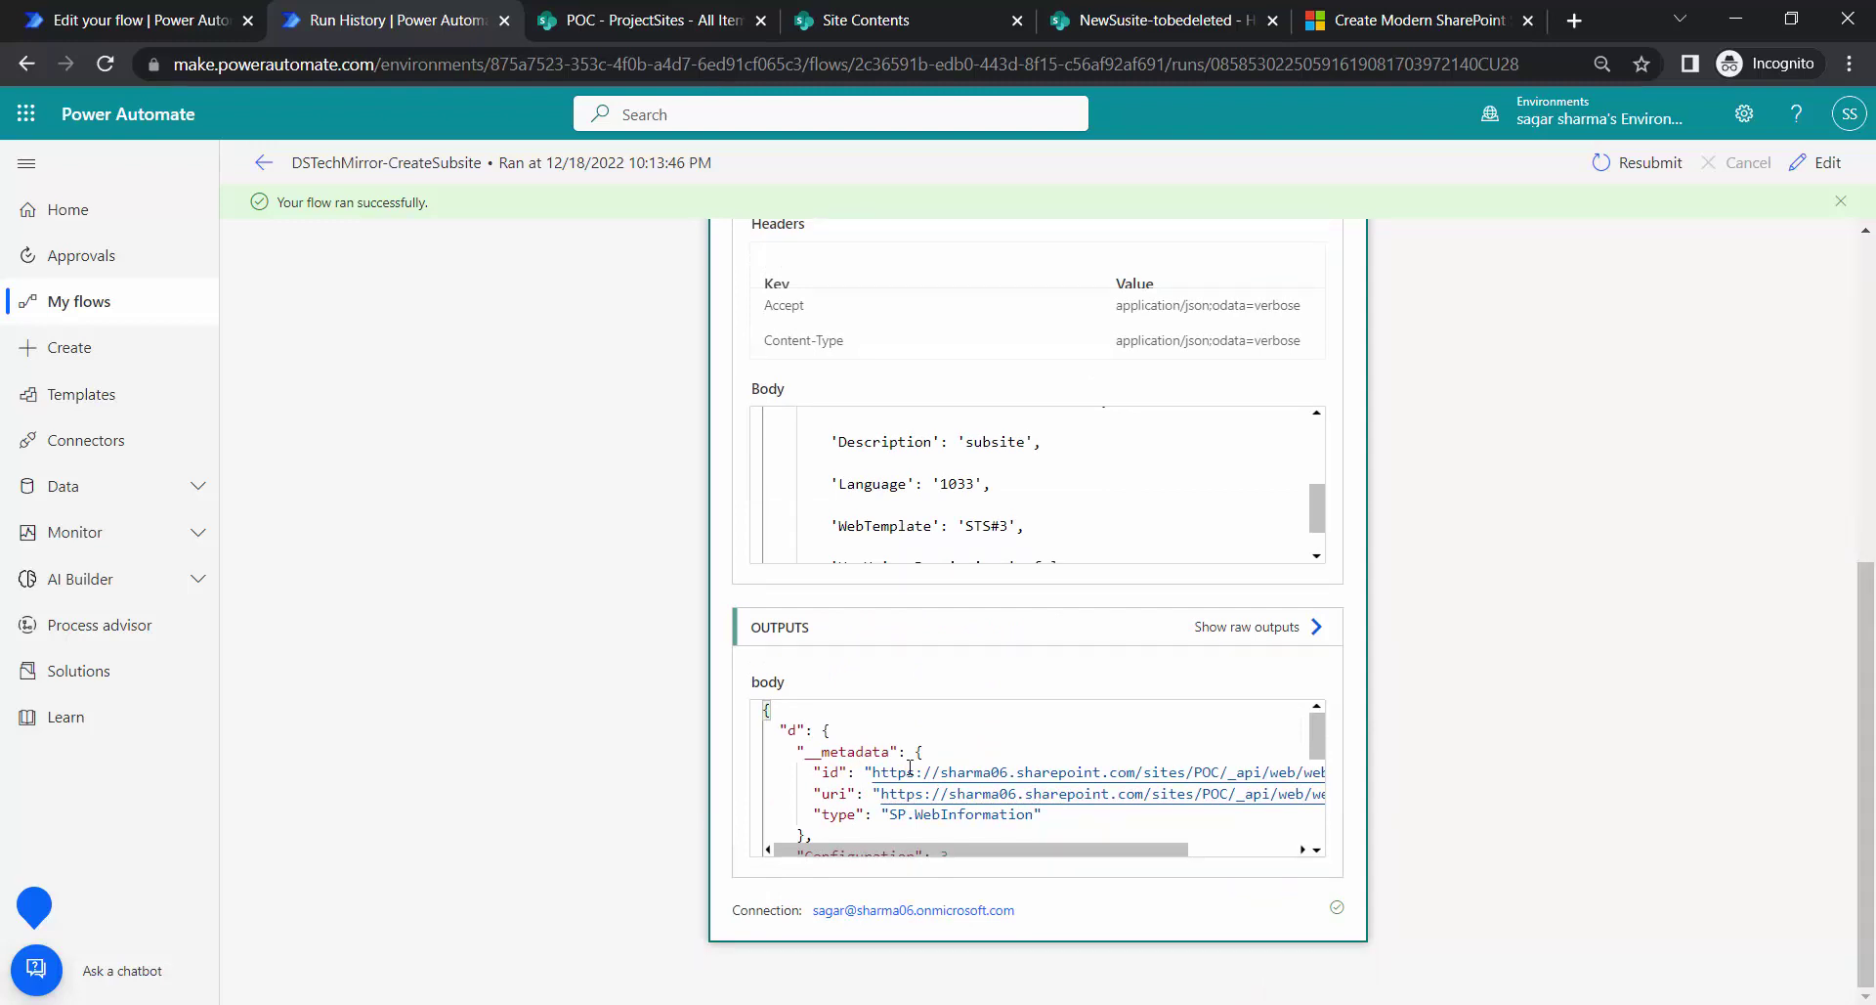
{"action": "mouse_move", "coordinate": [1164, 849]}
{"action": "left_mouse_down"}
{"action": "mouse_move", "coordinate": [1274, 860]}
{"action": "mouse_move", "coordinate": [1166, 850]}
{"action": "left_mouse_up"}
{"action": "left_click_drag", "start_coordinate": [1320, 748], "coordinate": [1325, 788]}
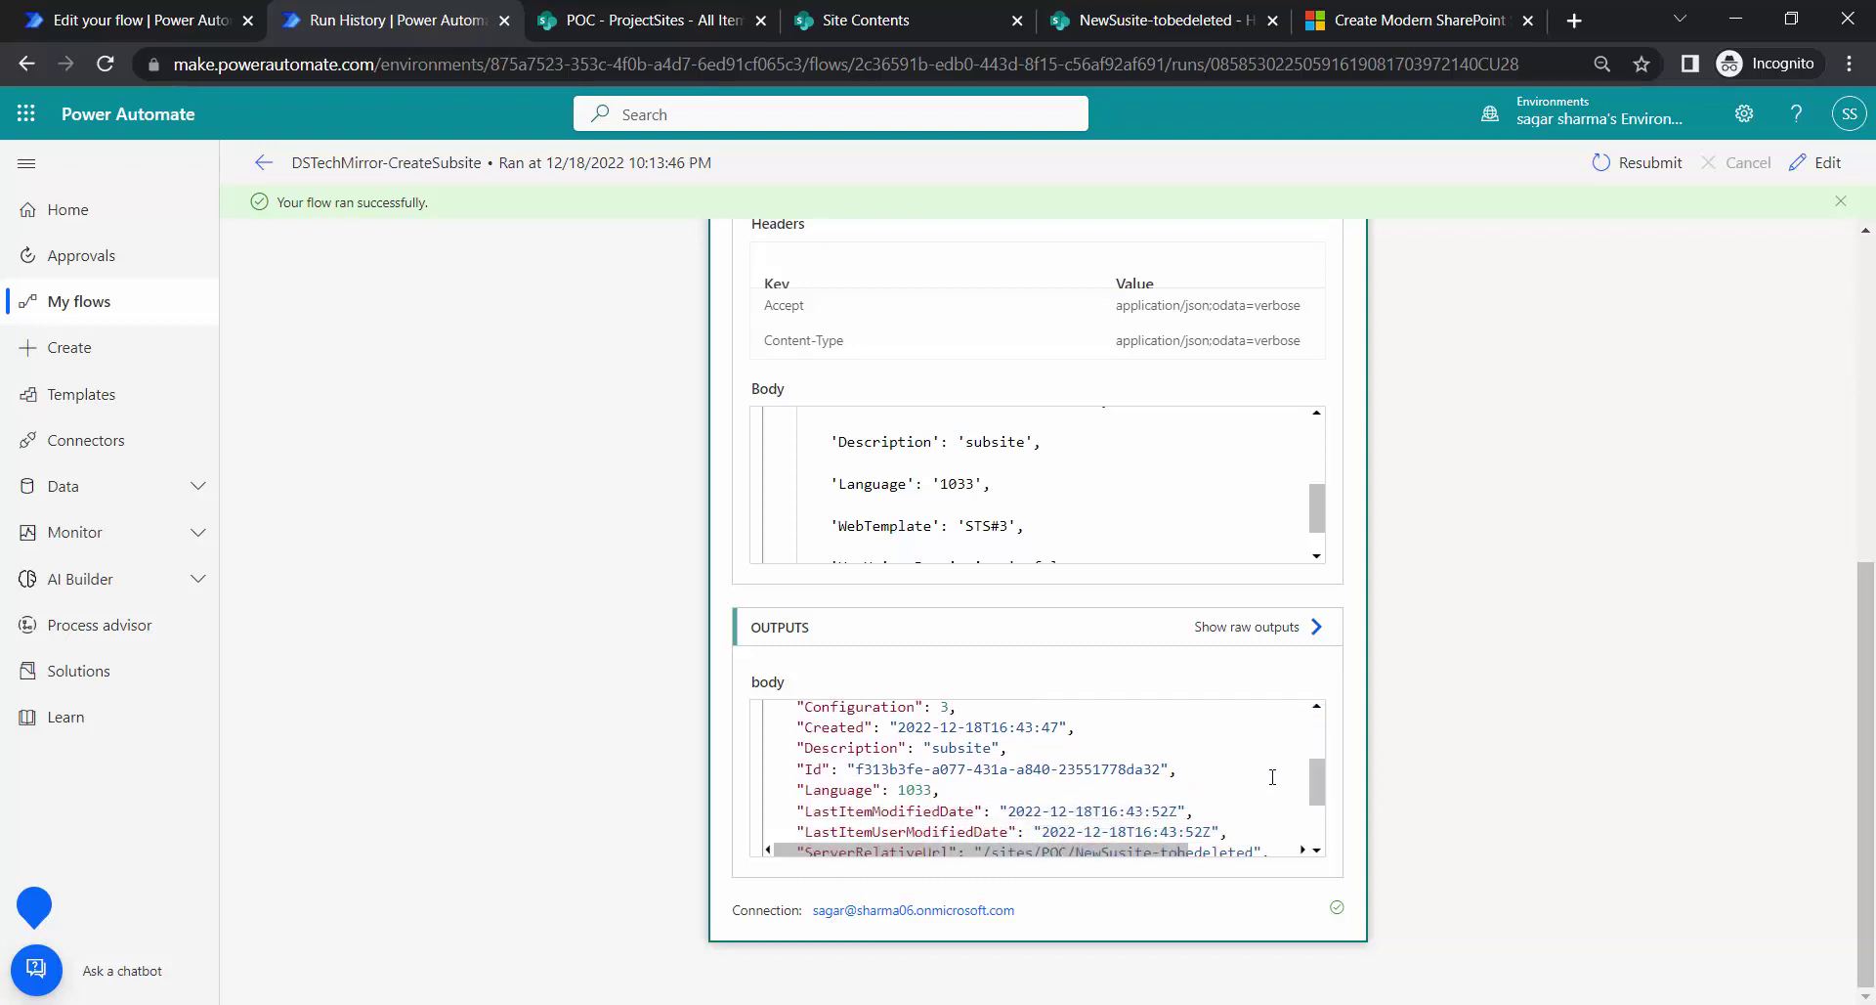
{"action": "scroll", "coordinate": [885, 801], "scroll_direction": "down", "scroll_amount": 1}
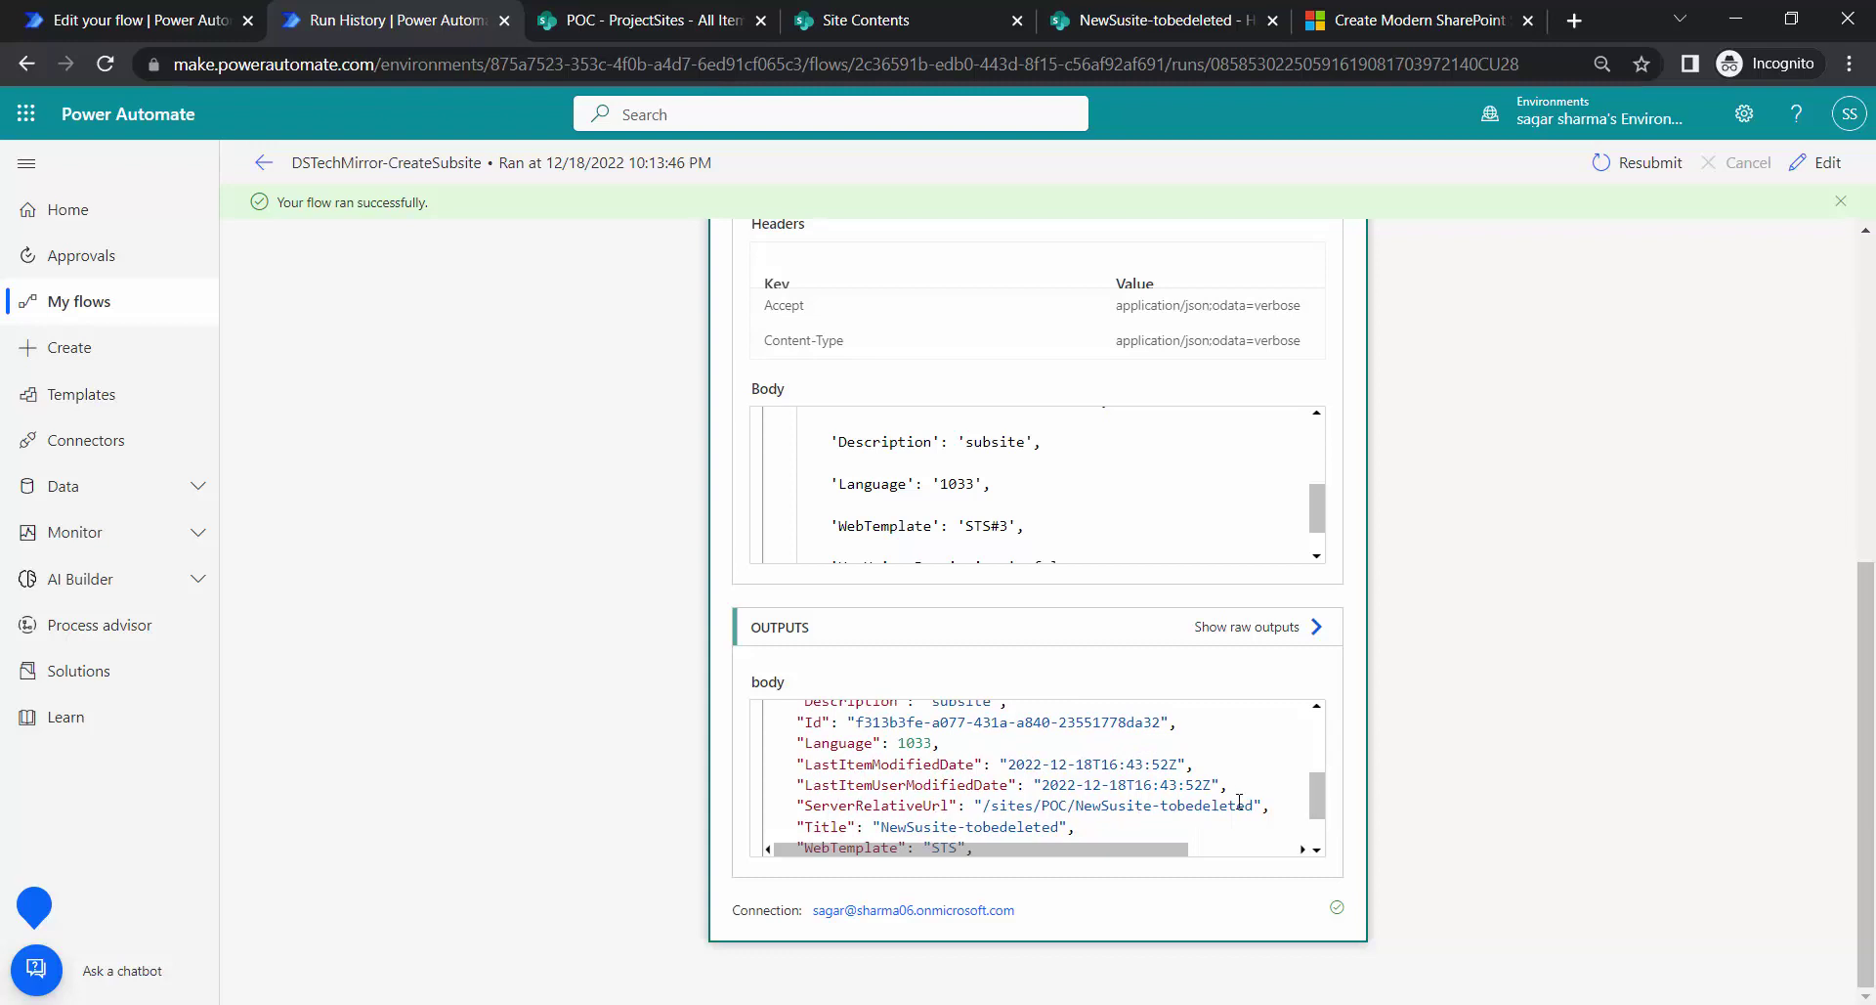
{"action": "mouse_move", "coordinate": [1318, 789]}
{"action": "left_mouse_down"}
{"action": "mouse_move", "coordinate": [1314, 819]}
{"action": "mouse_move", "coordinate": [1311, 775]}
{"action": "mouse_move", "coordinate": [1307, 822]}
{"action": "left_mouse_up"}
{"action": "scroll", "coordinate": [1483, 807], "scroll_direction": "up", "scroll_amount": 3}
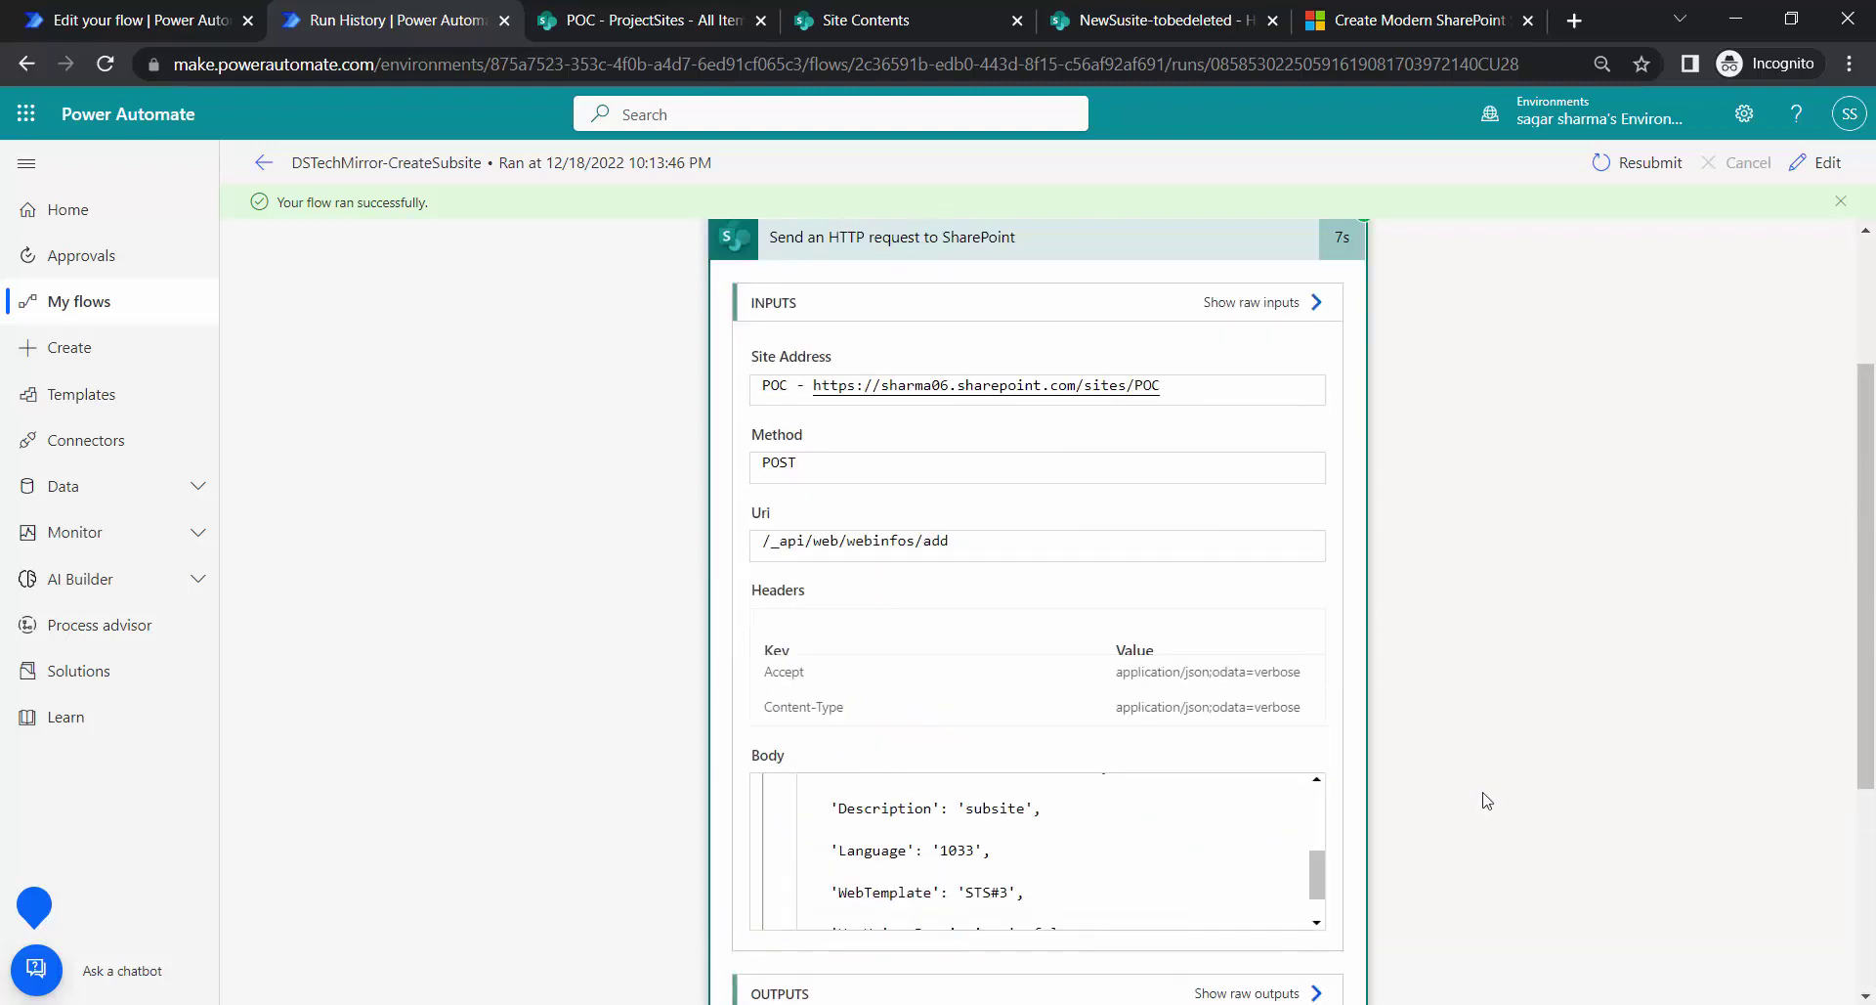
{"action": "scroll", "coordinate": [1583, 620], "scroll_direction": "up", "scroll_amount": 3}
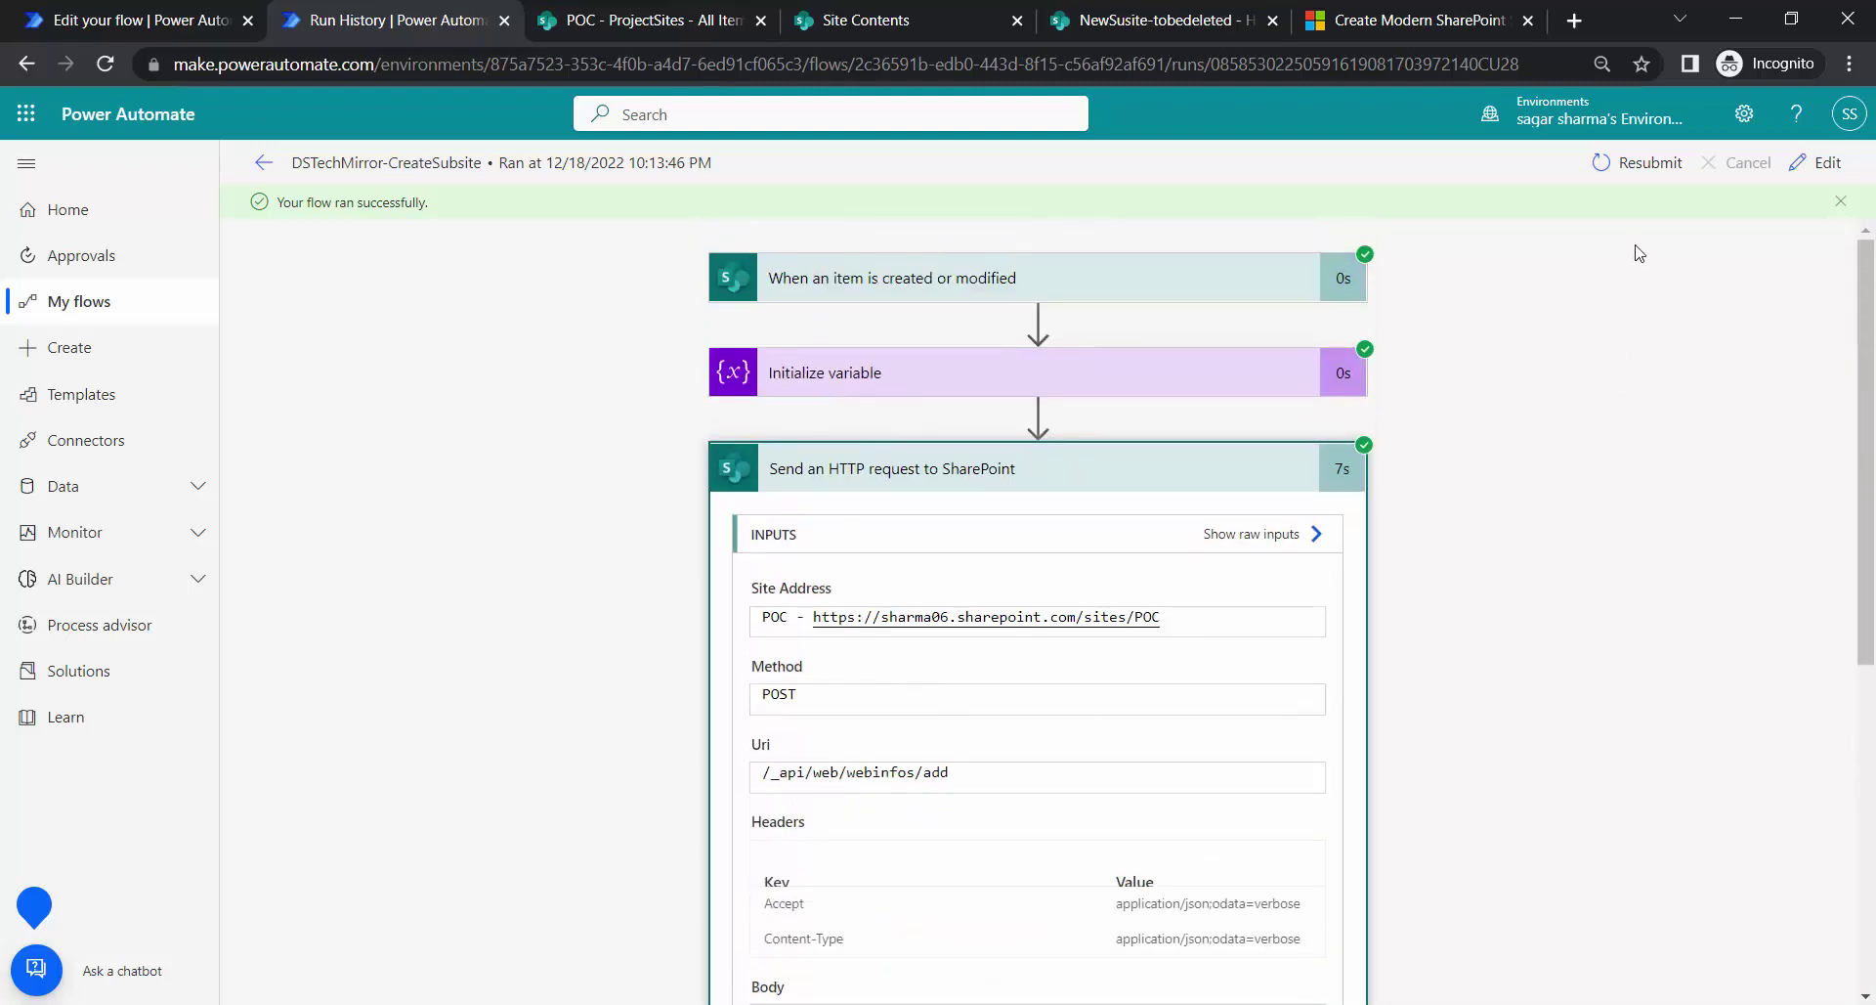
- Open the flow for editing, and widen the Title column of the SharePoint ProjectSites list
{"action": "left_click", "coordinate": [1816, 162]}
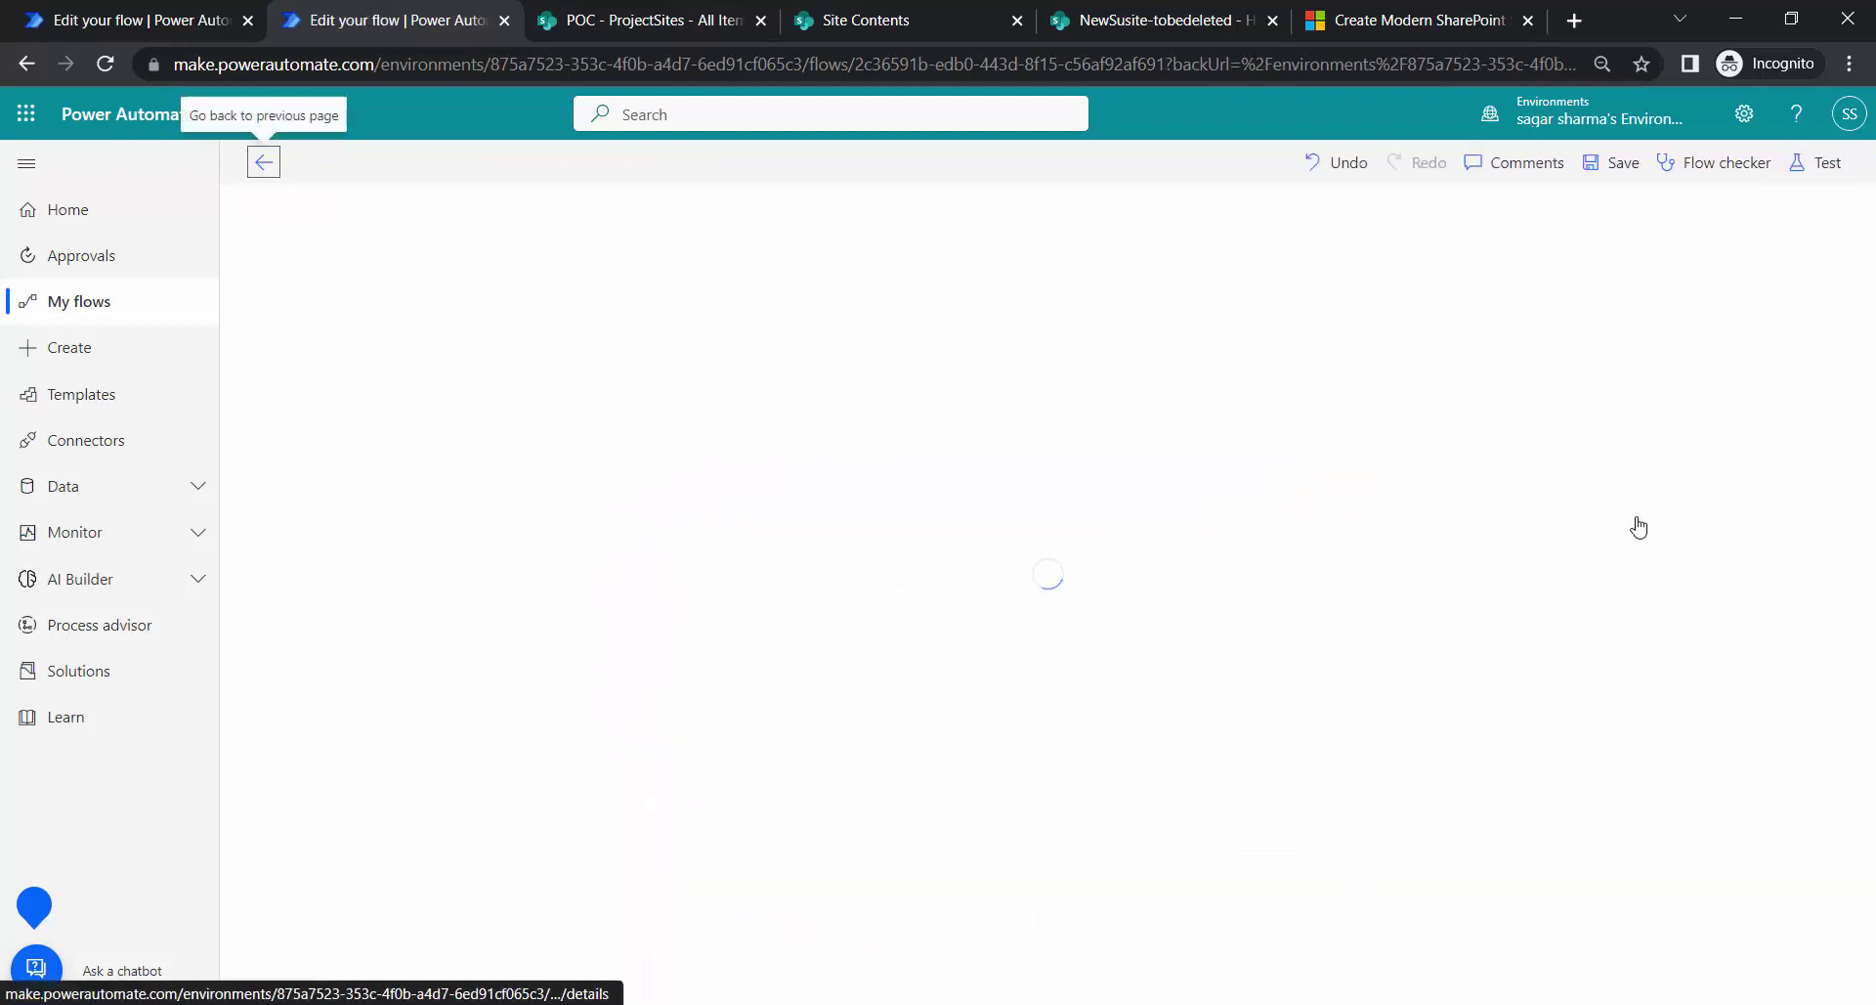
{"action": "left_click", "coordinate": [697, 12]}
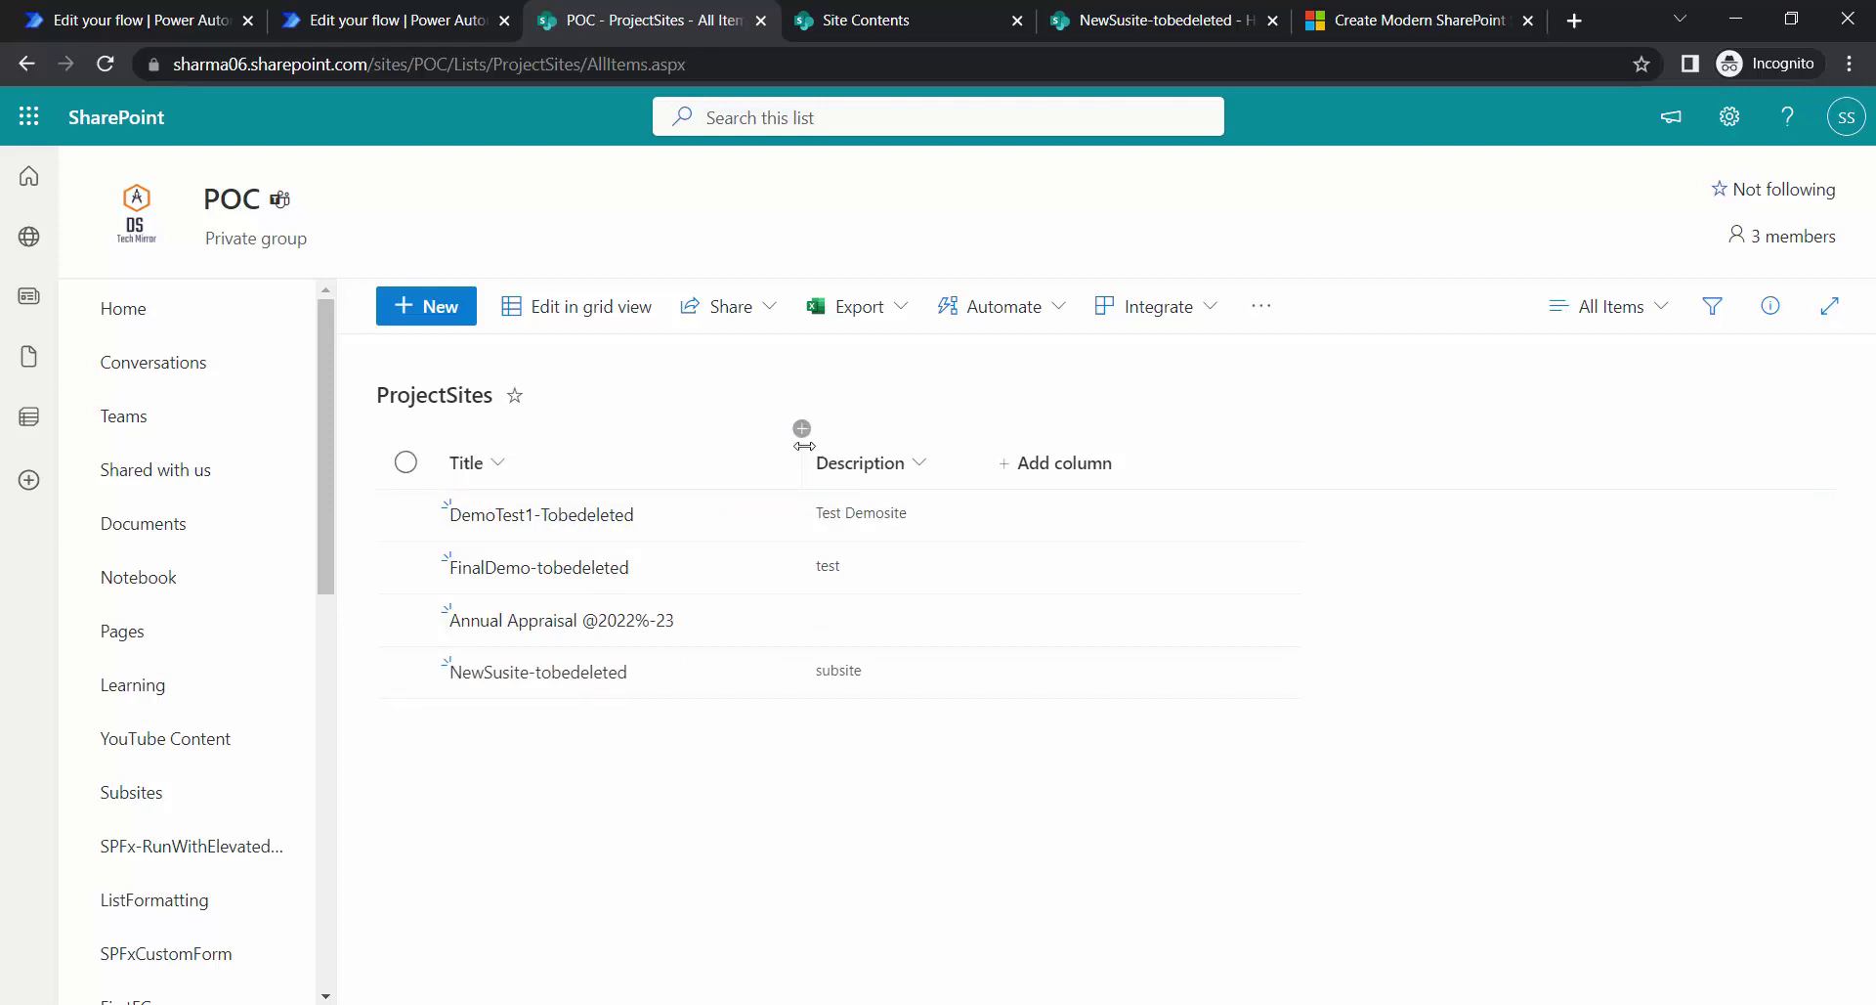
{"action": "left_click_drag", "start_coordinate": [801, 448], "coordinate": [946, 448]}
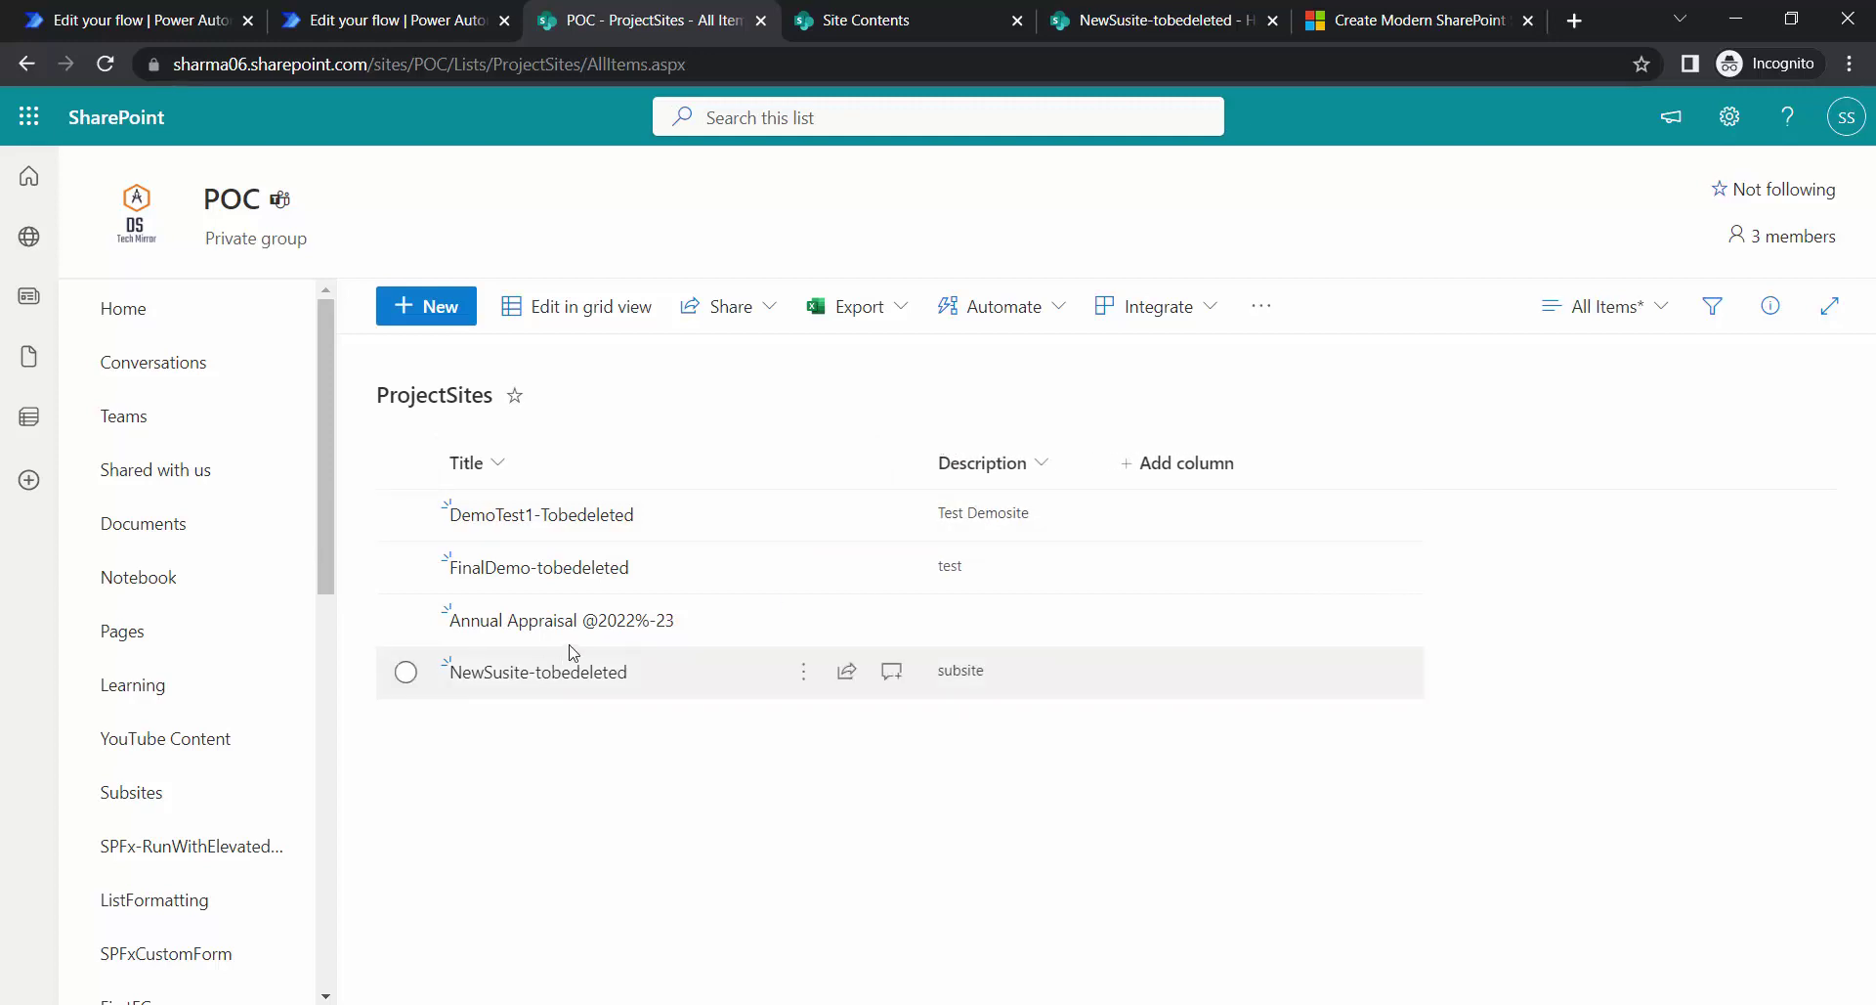
- In the flow's Initialize variable action, start a replace( expression for the SiteUrl variable's value
{"action": "left_click", "coordinate": [437, 29]}
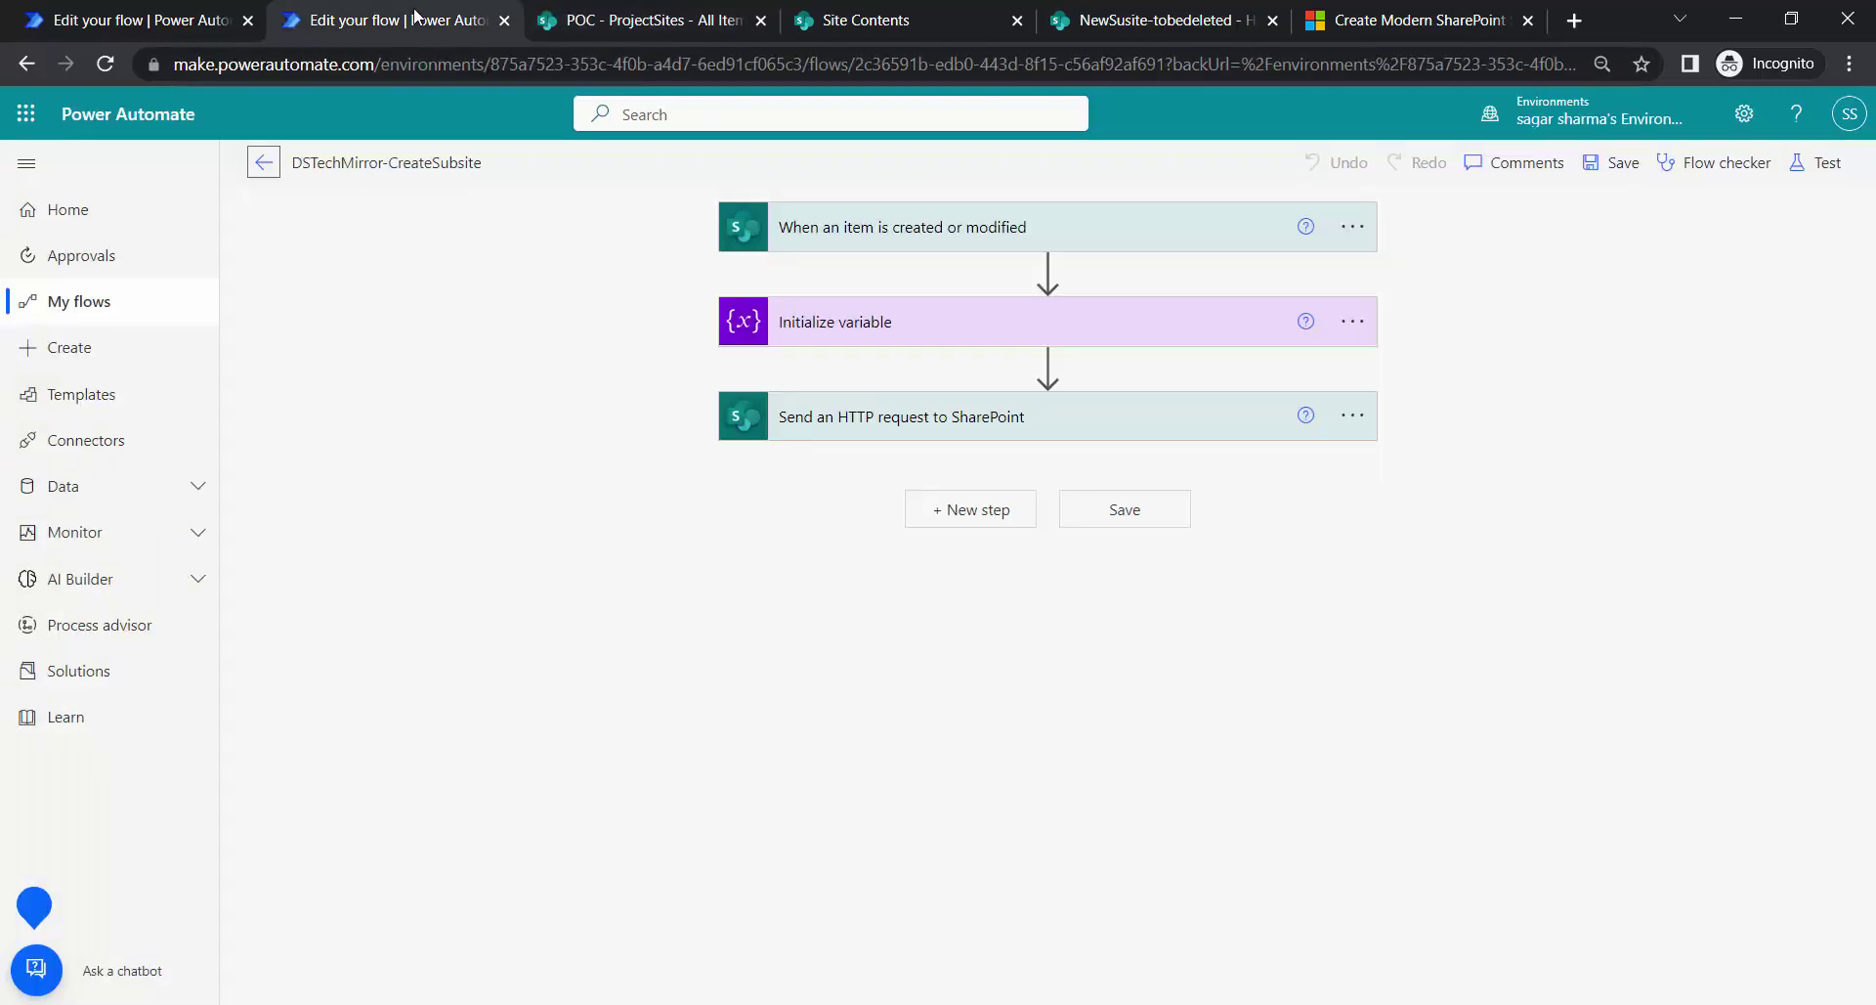
{"action": "left_click", "coordinate": [935, 326]}
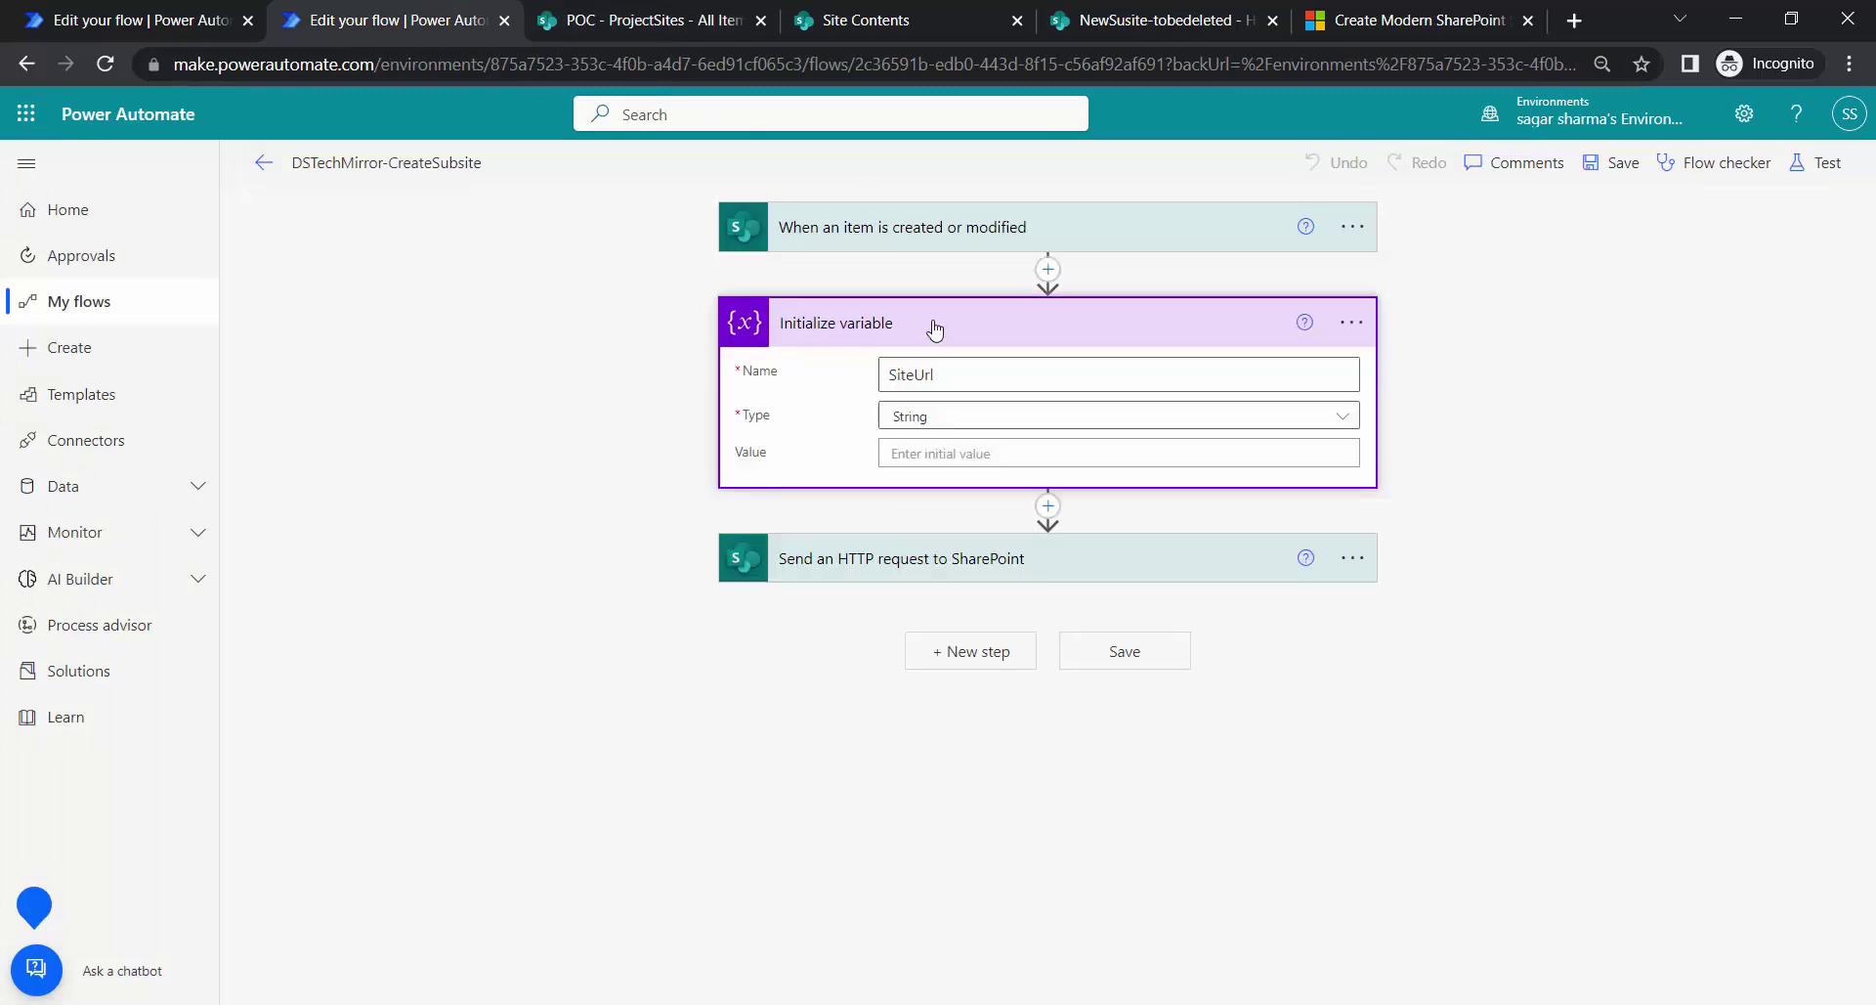
{"action": "left_click", "coordinate": [944, 451]}
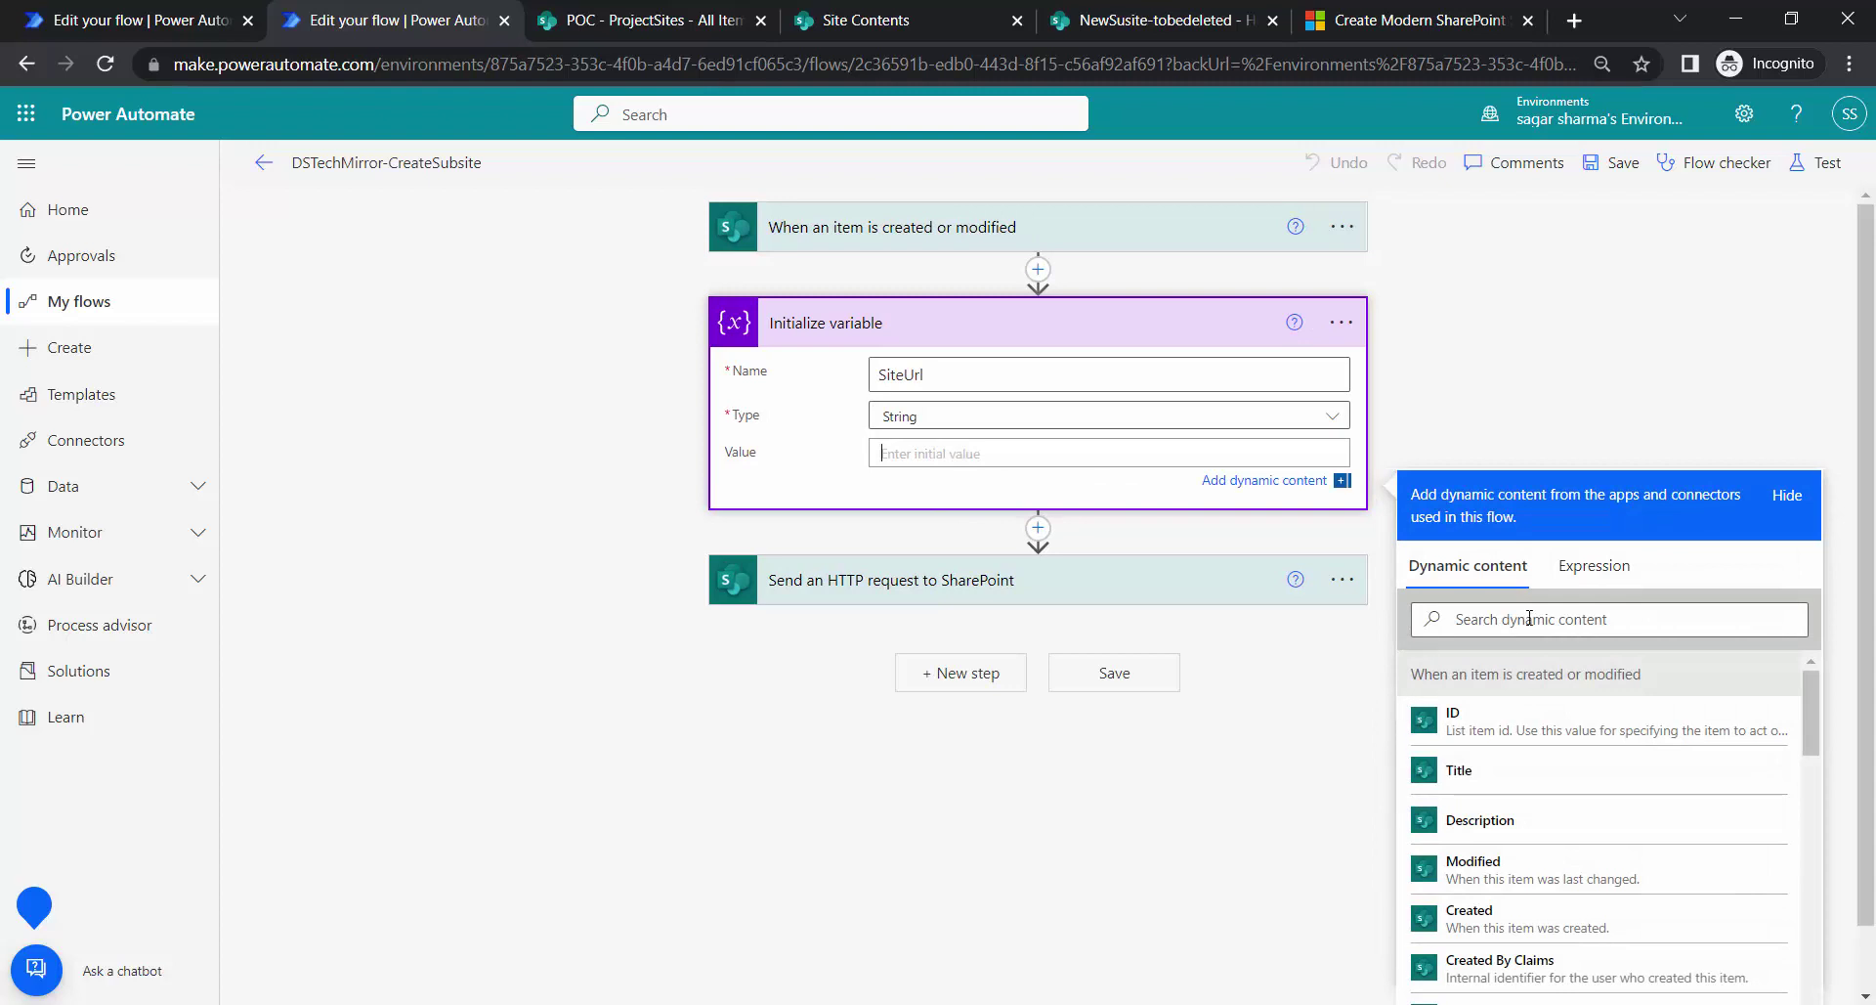
{"action": "left_click", "coordinate": [1594, 566]}
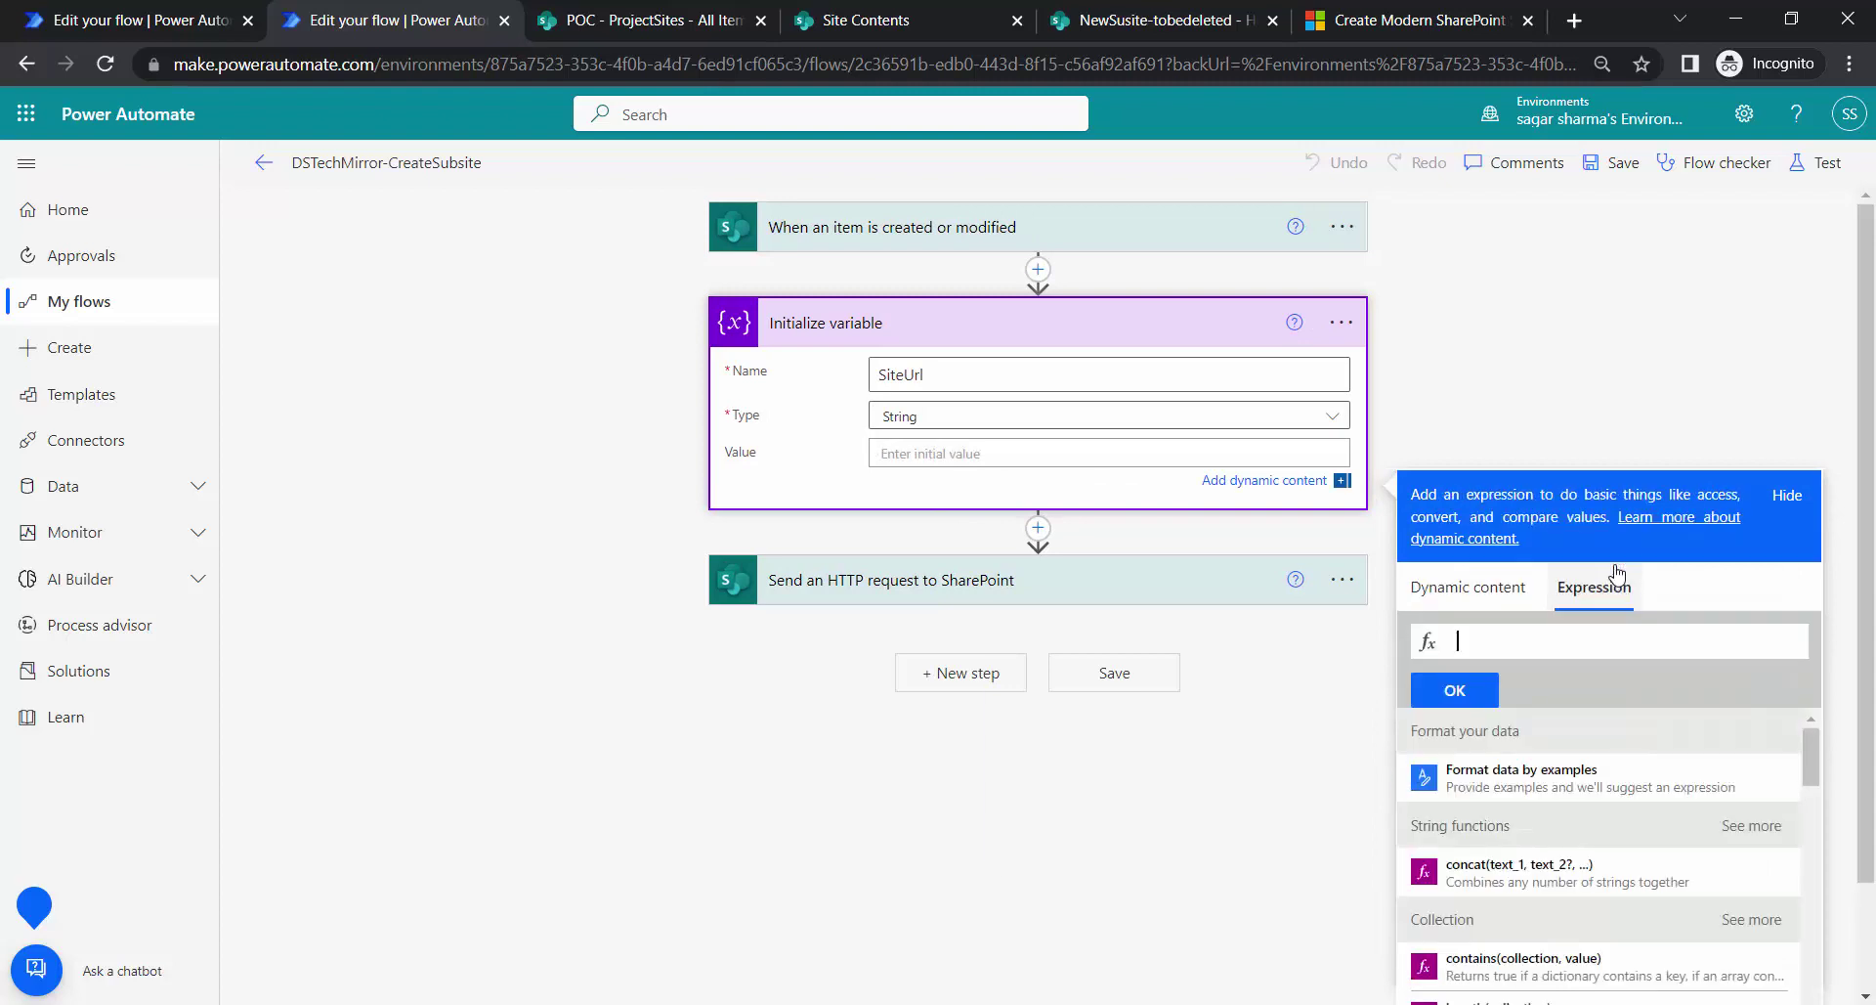
{"action": "left_click", "coordinate": [1486, 636]}
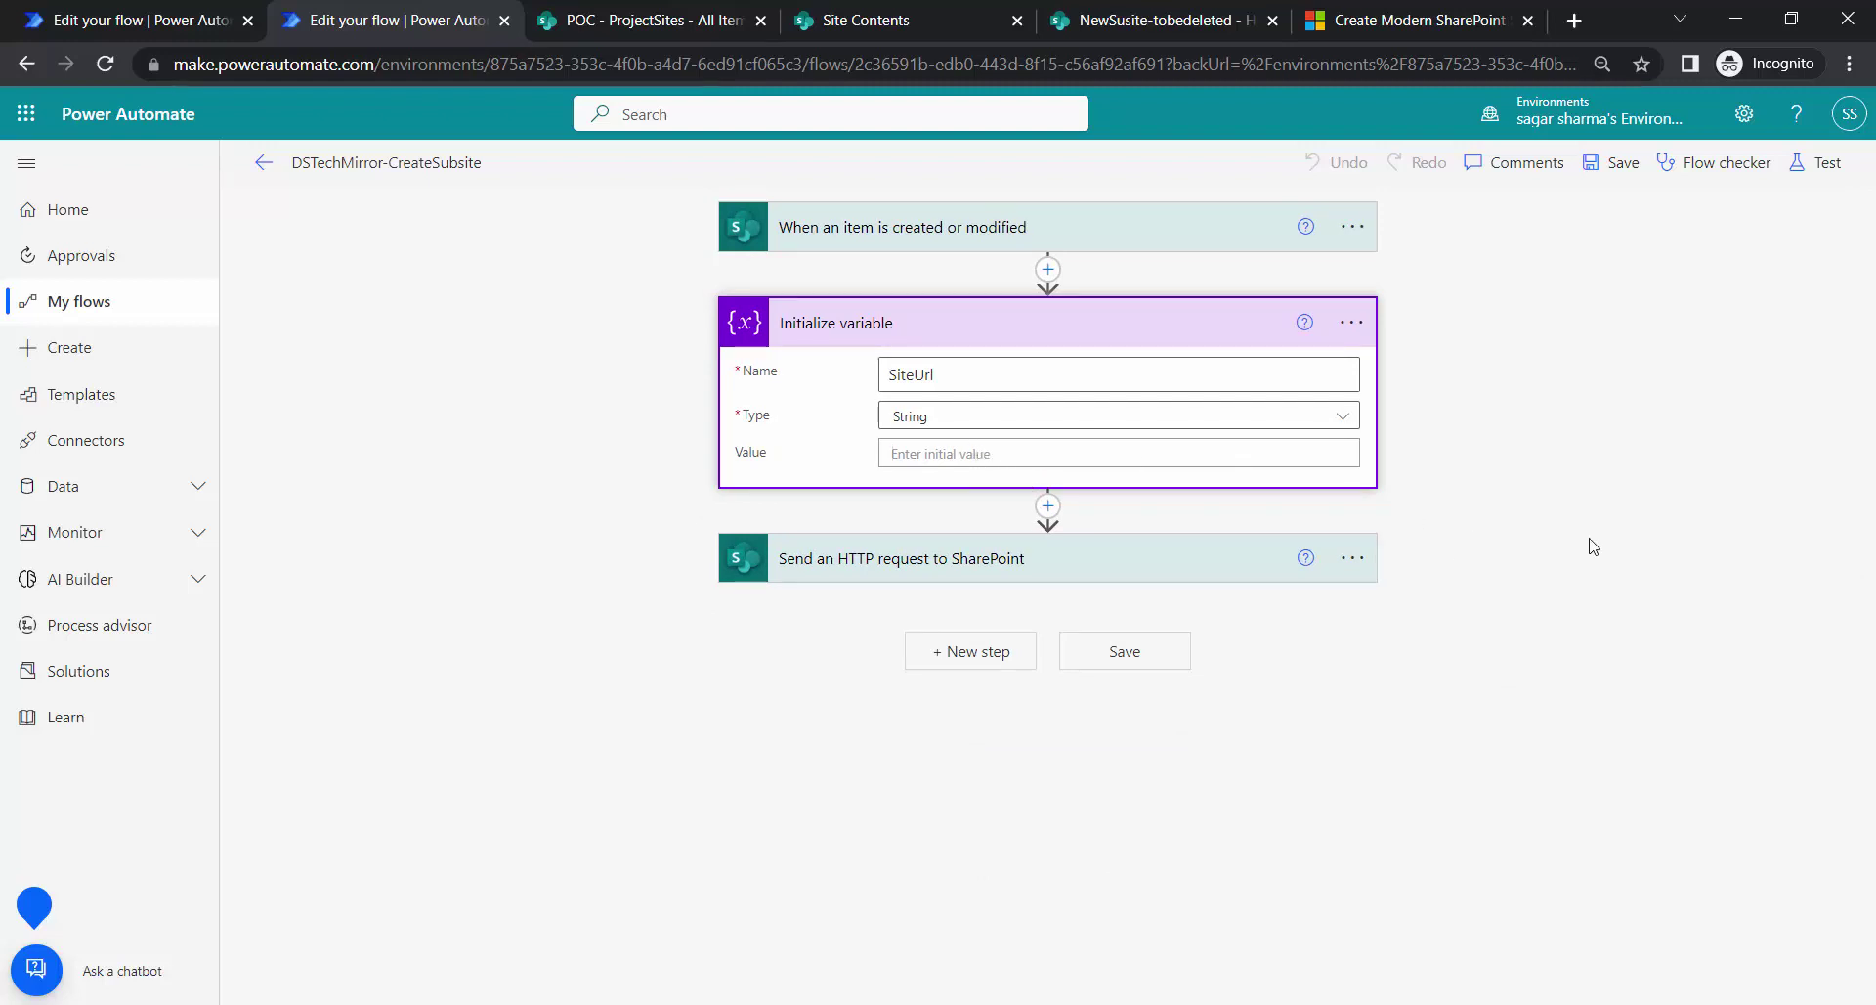
{"action": "left_click", "coordinate": [1123, 452]}
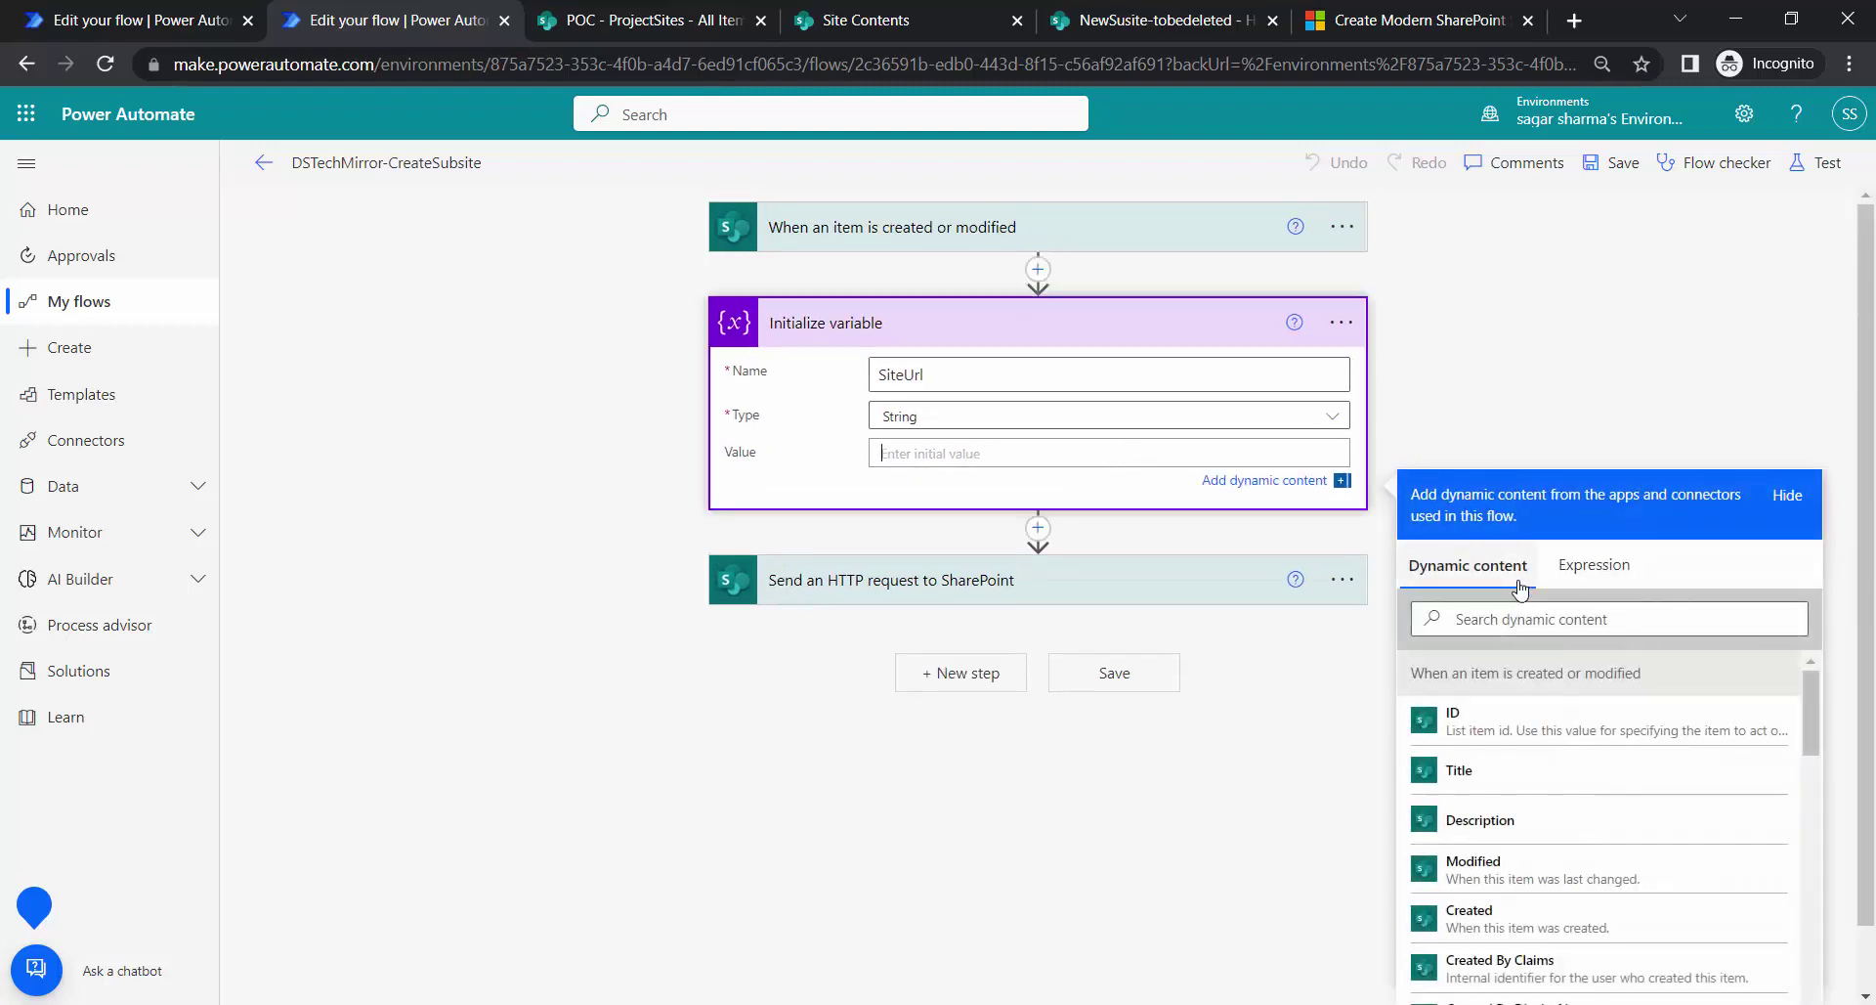
{"action": "left_click", "coordinate": [1603, 586]}
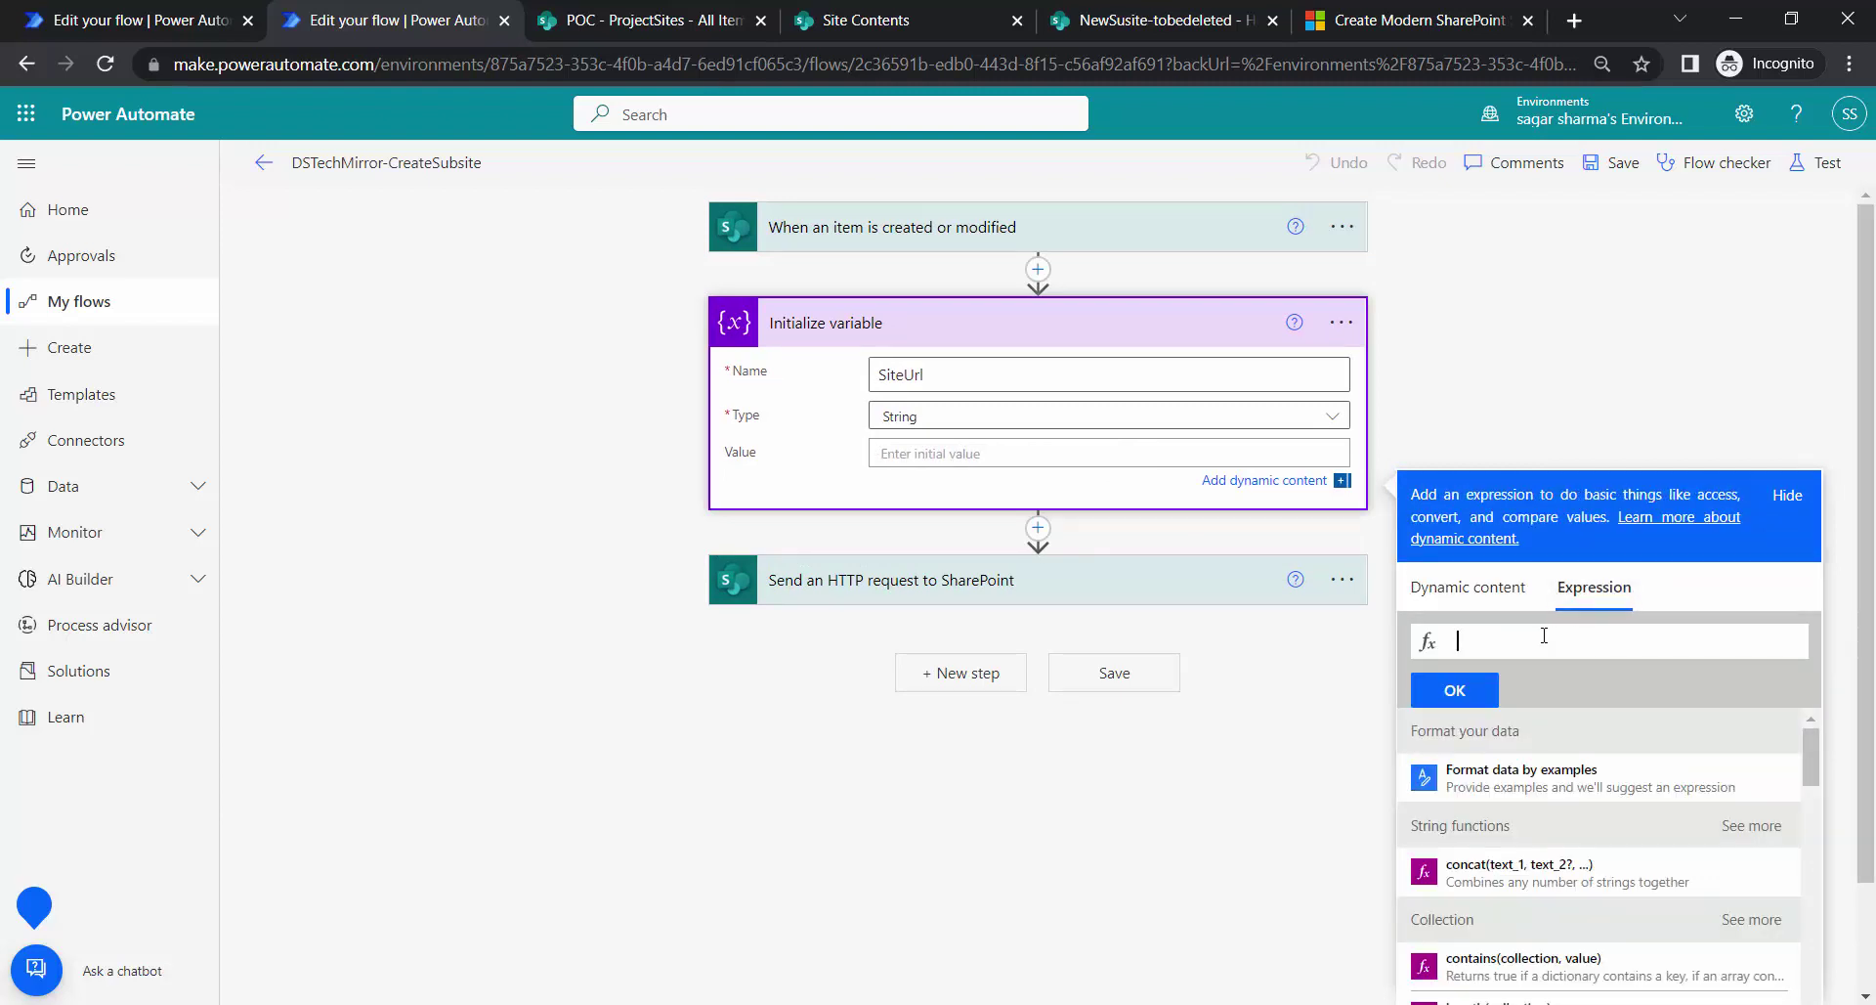
{"action": "type", "text": "repla"}
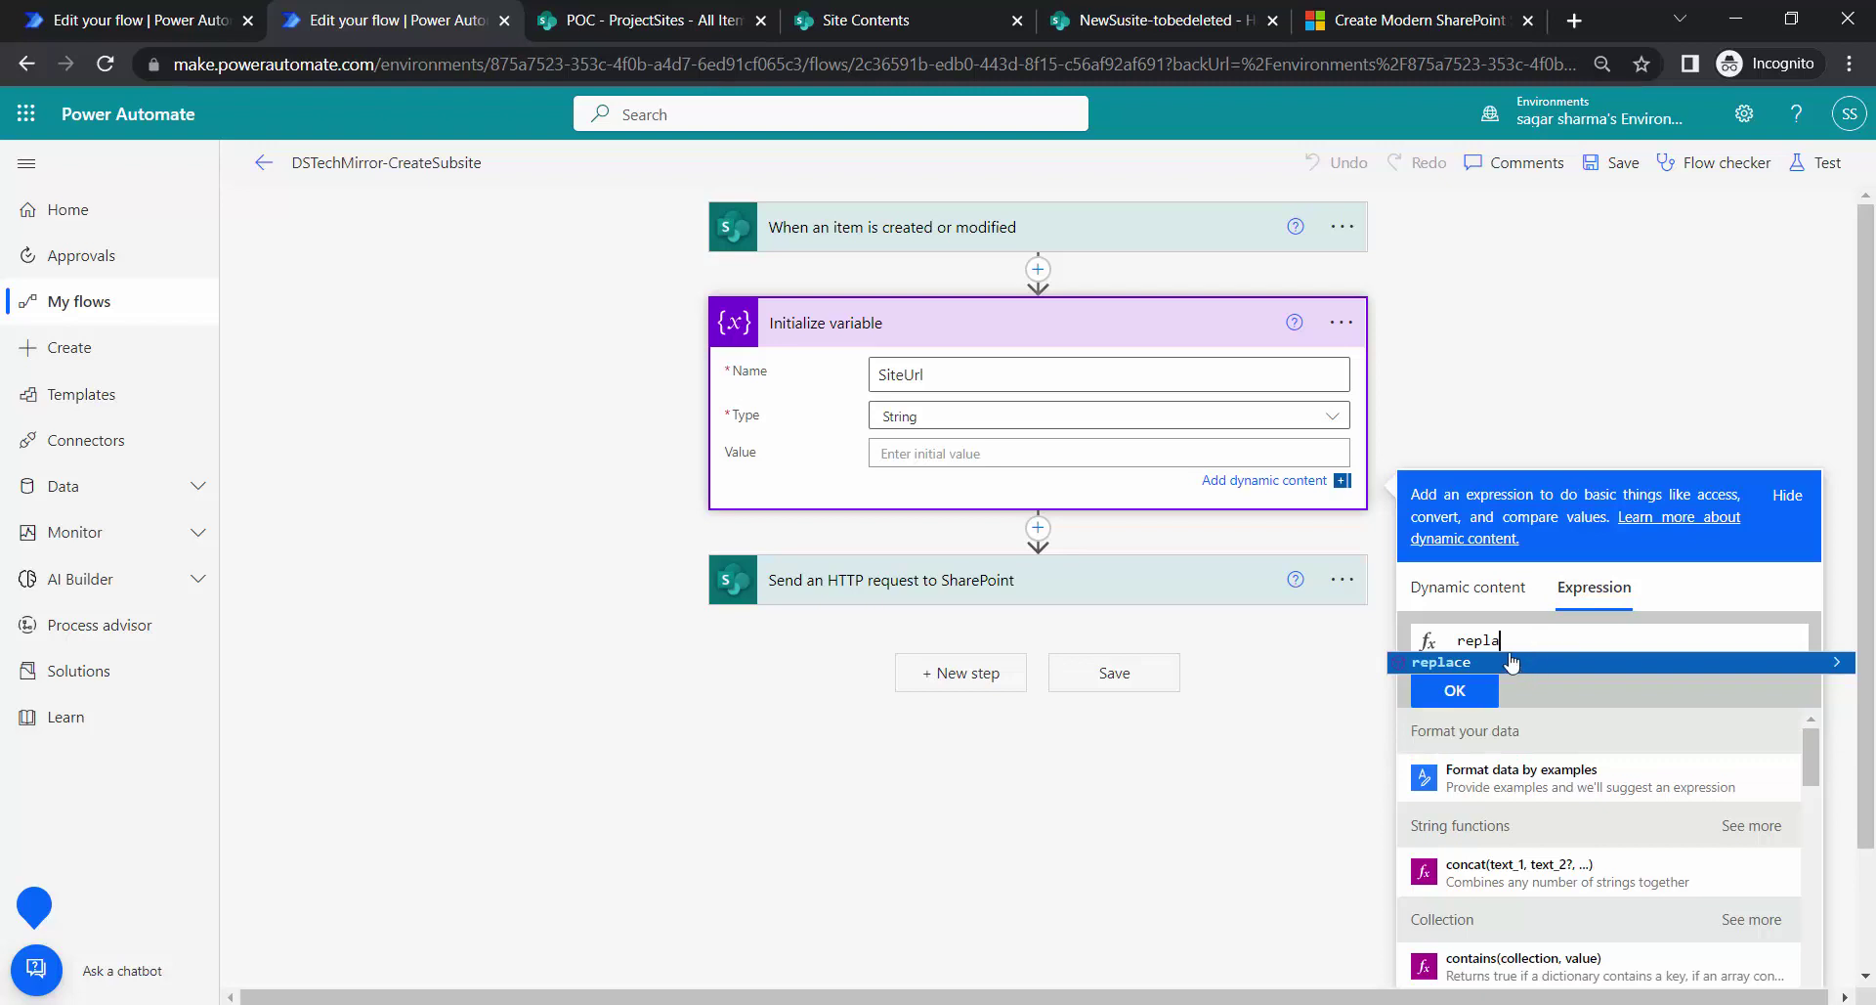
{"action": "left_click", "coordinate": [1463, 663]}
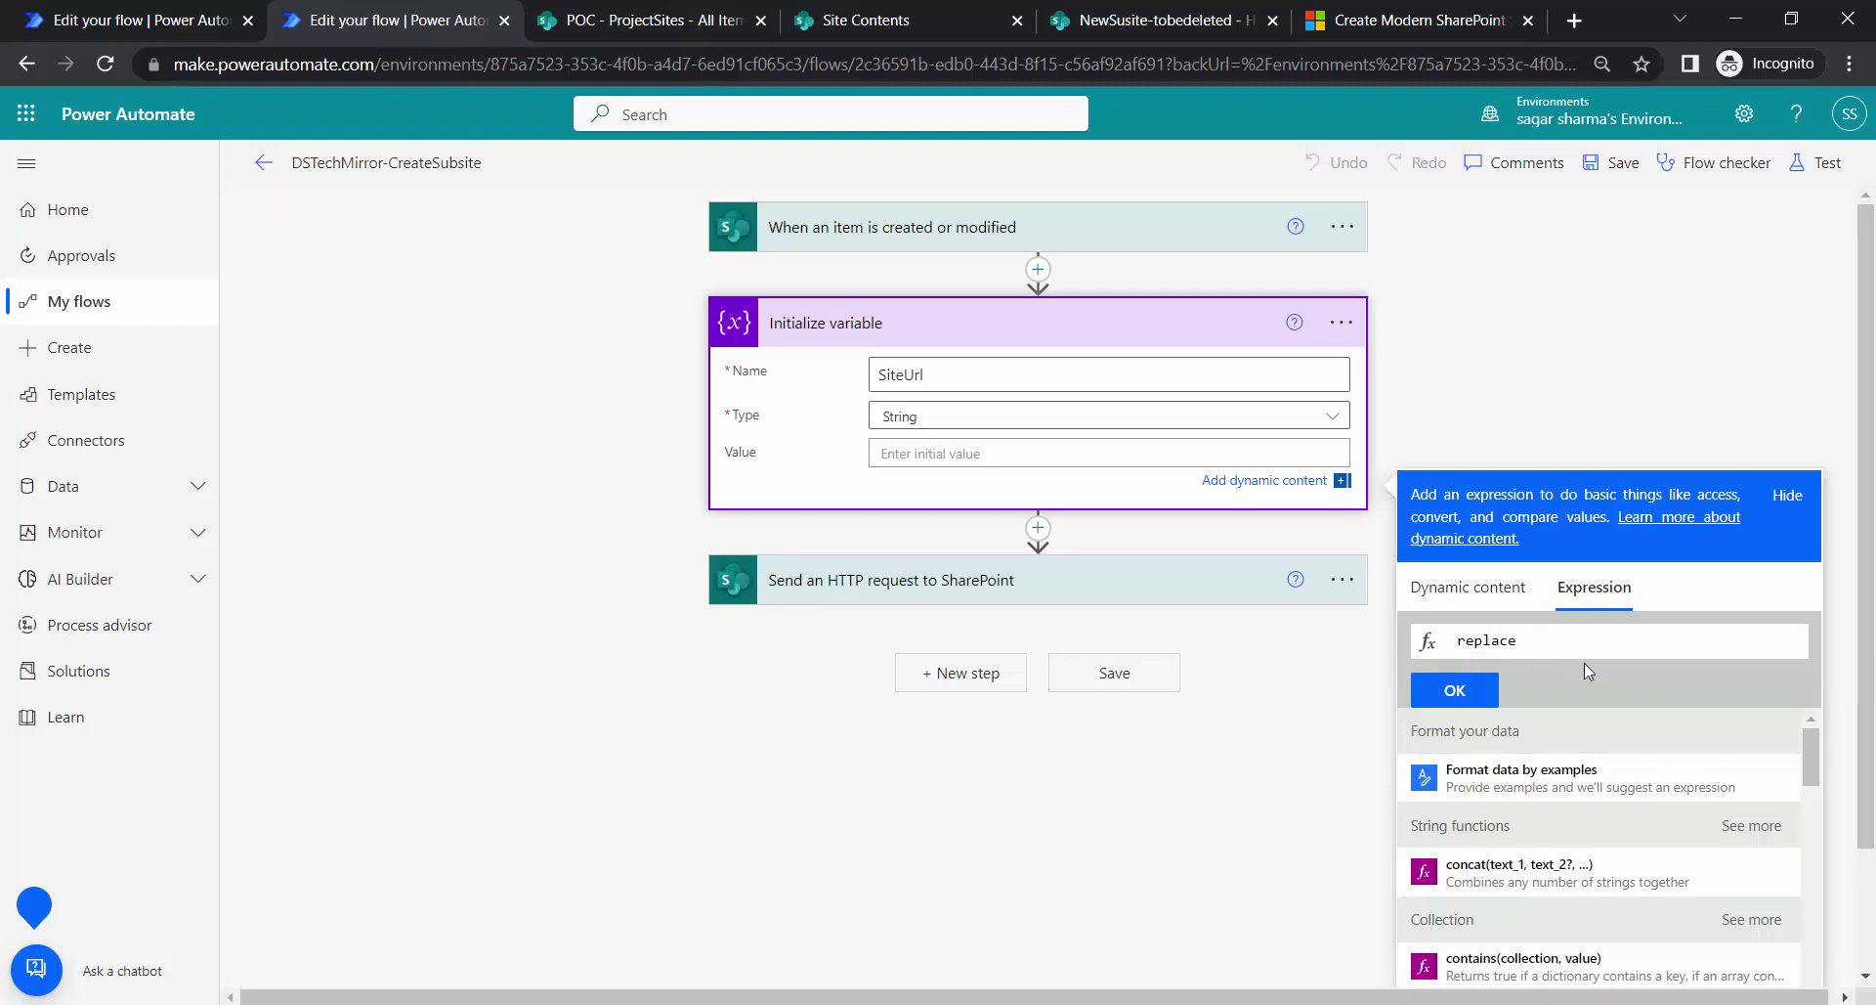
{"action": "type", "text": "("}
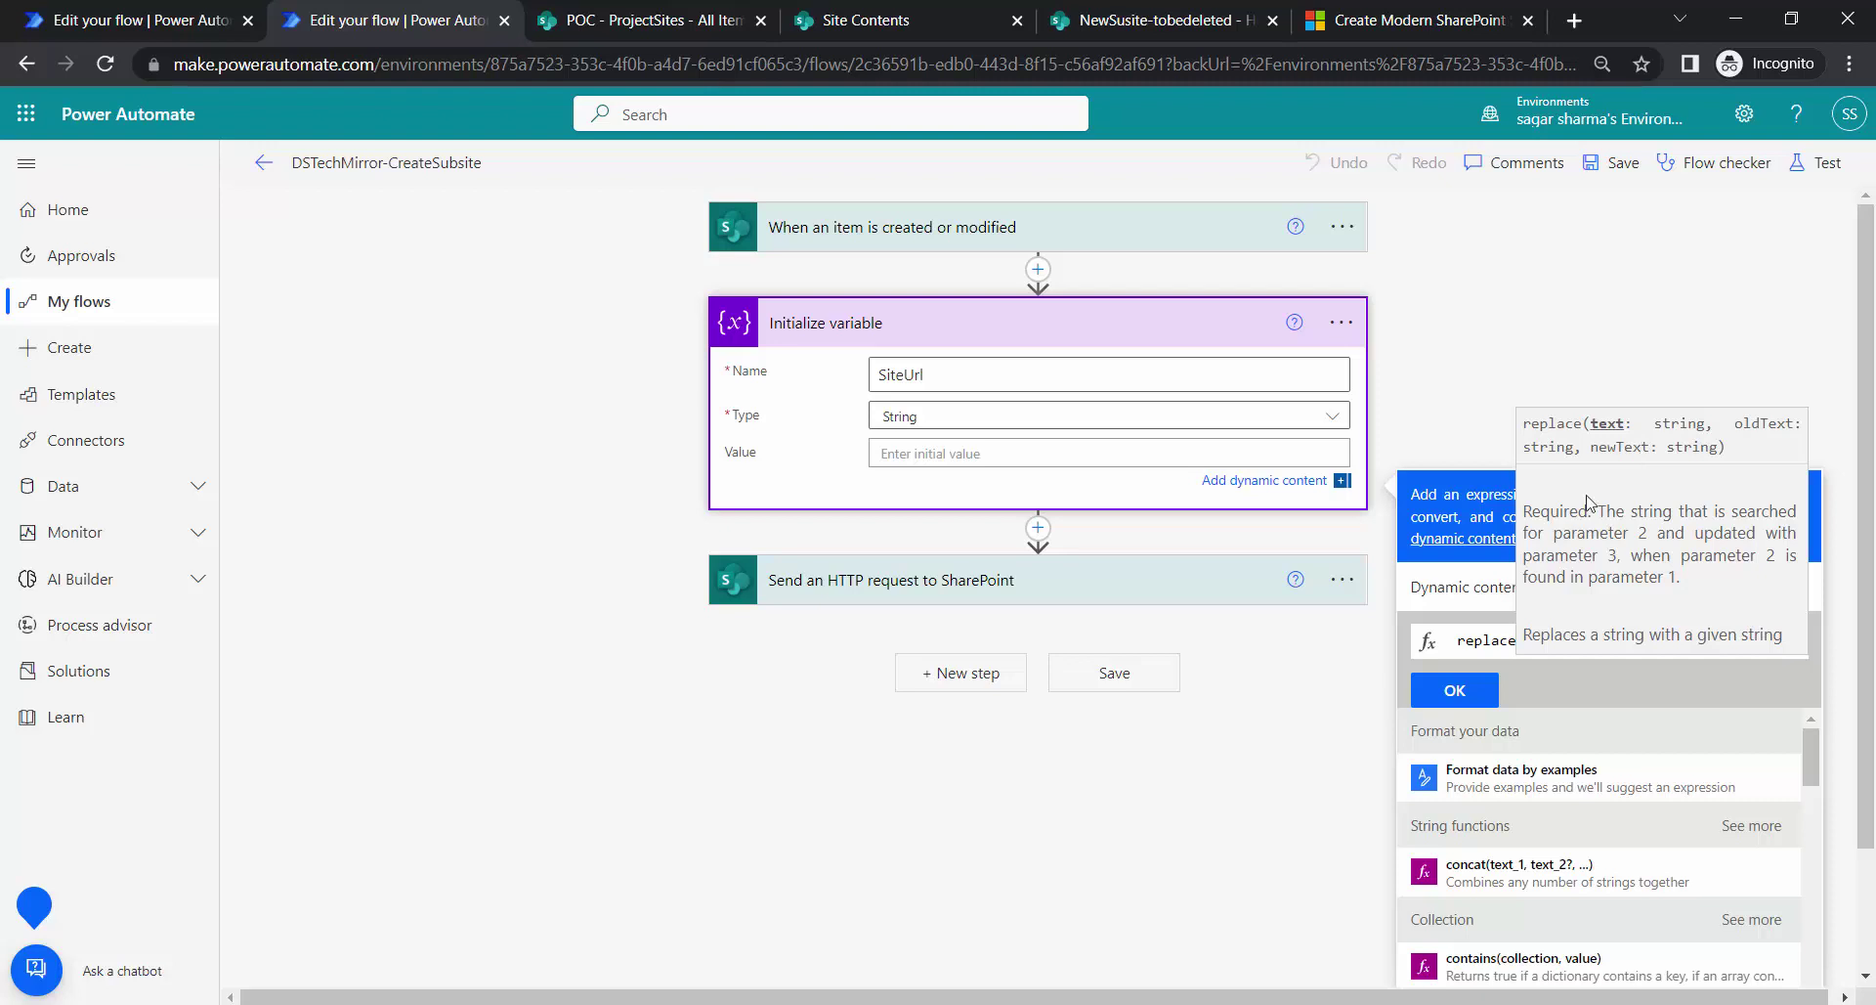
- Insert the trigger's Title dynamic content as the first argument of the replace expression
{"action": "left_click", "coordinate": [1478, 631]}
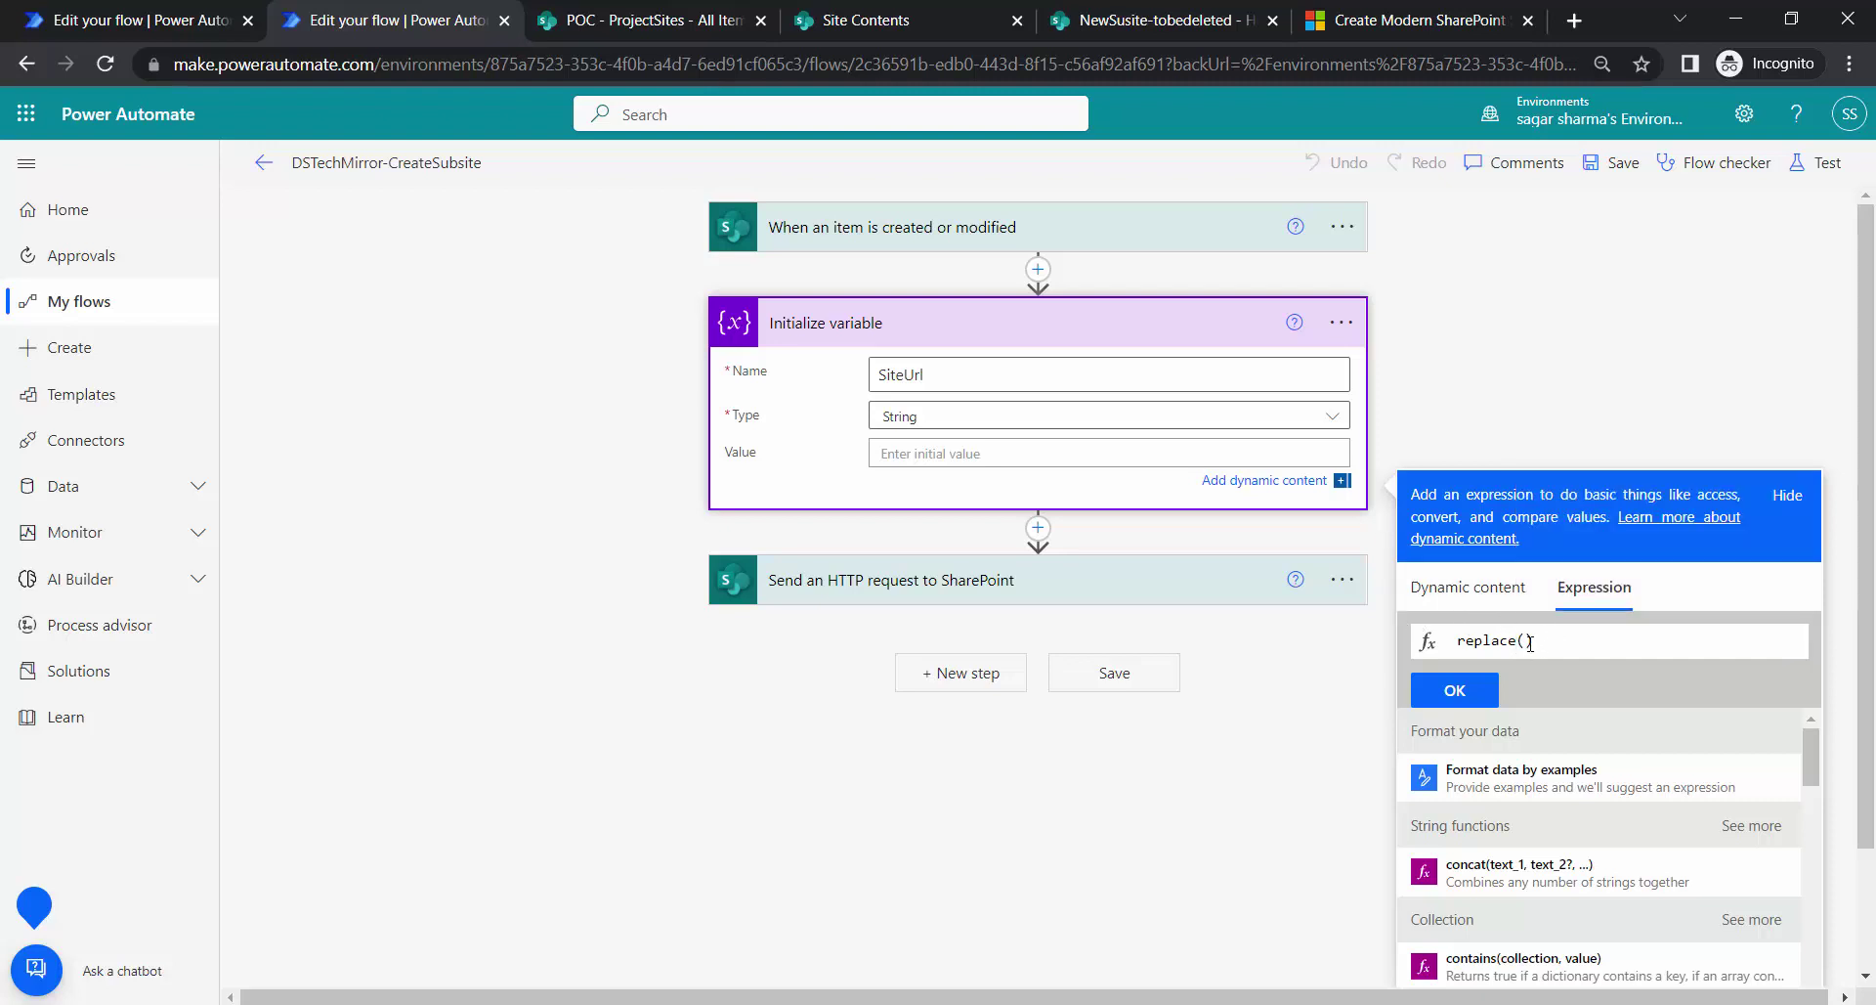
{"action": "left_click", "coordinate": [1525, 640]}
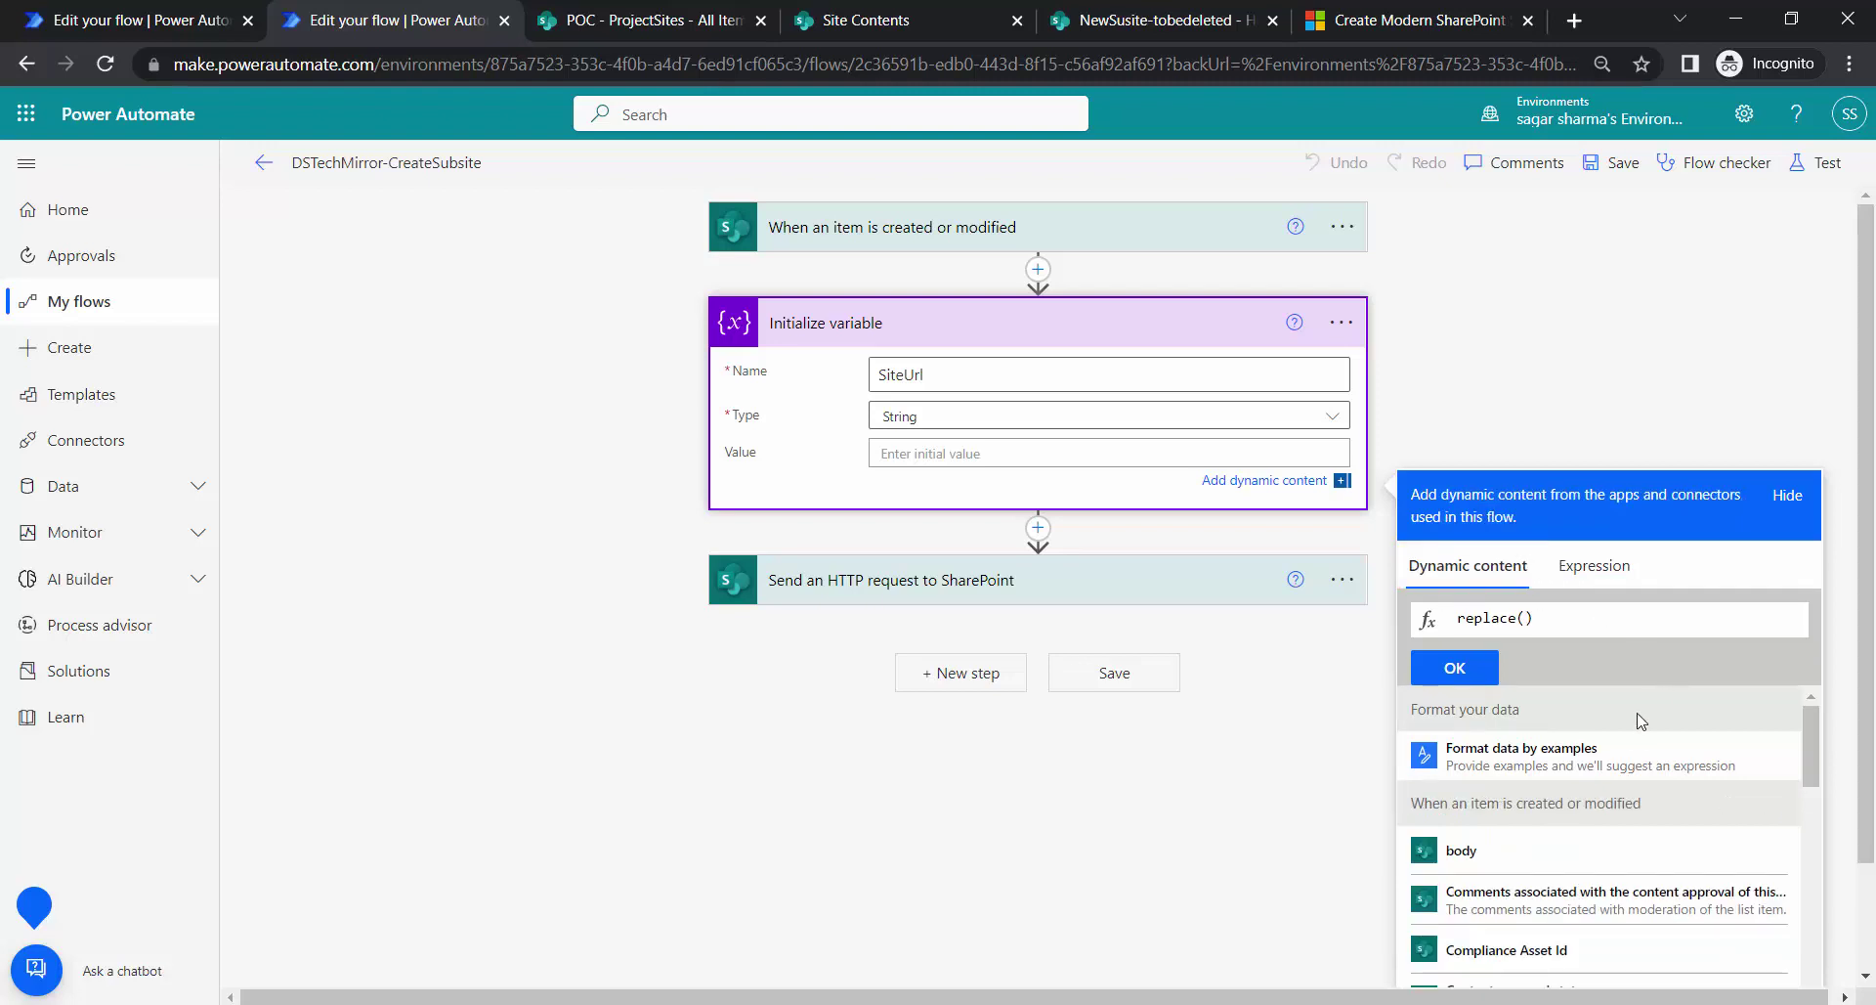
{"action": "scroll", "coordinate": [1652, 840], "scroll_direction": "down", "scroll_amount": 5}
{"action": "scroll", "coordinate": [1665, 860], "scroll_direction": "down", "scroll_amount": 5}
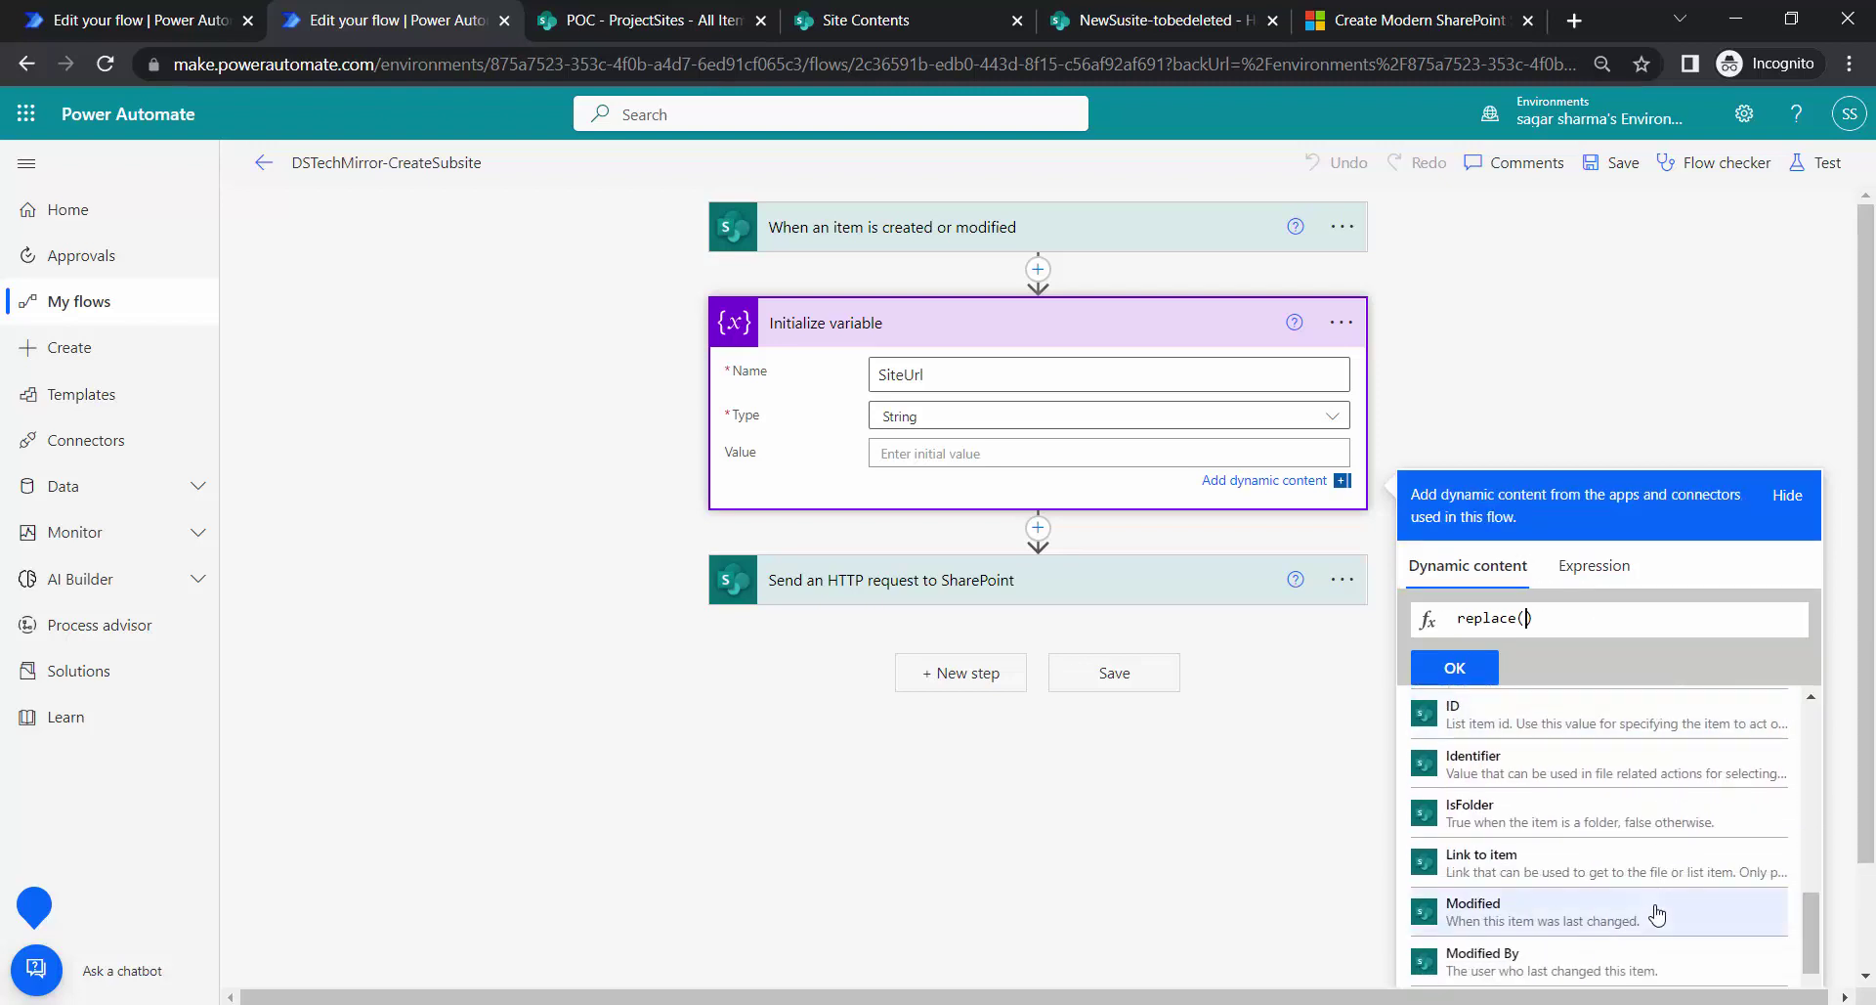
{"action": "scroll", "coordinate": [1662, 880], "scroll_direction": "down", "scroll_amount": 6}
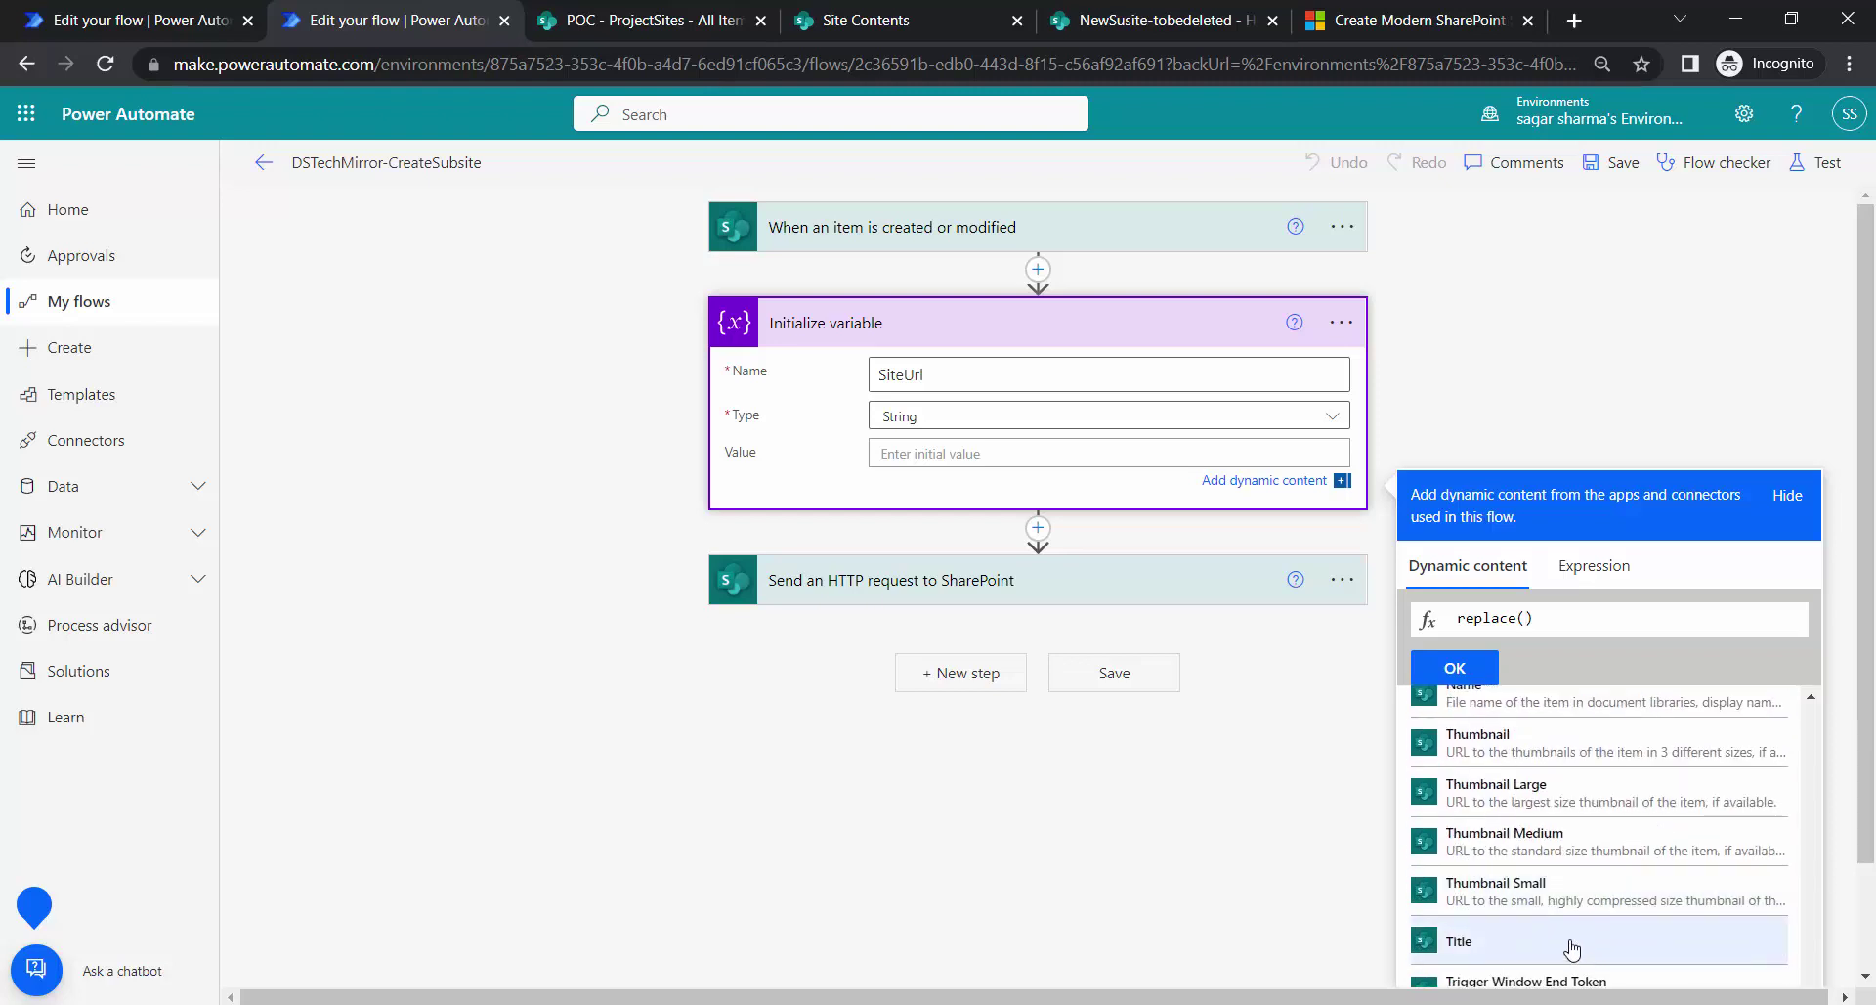
{"action": "left_click", "coordinate": [1572, 941]}
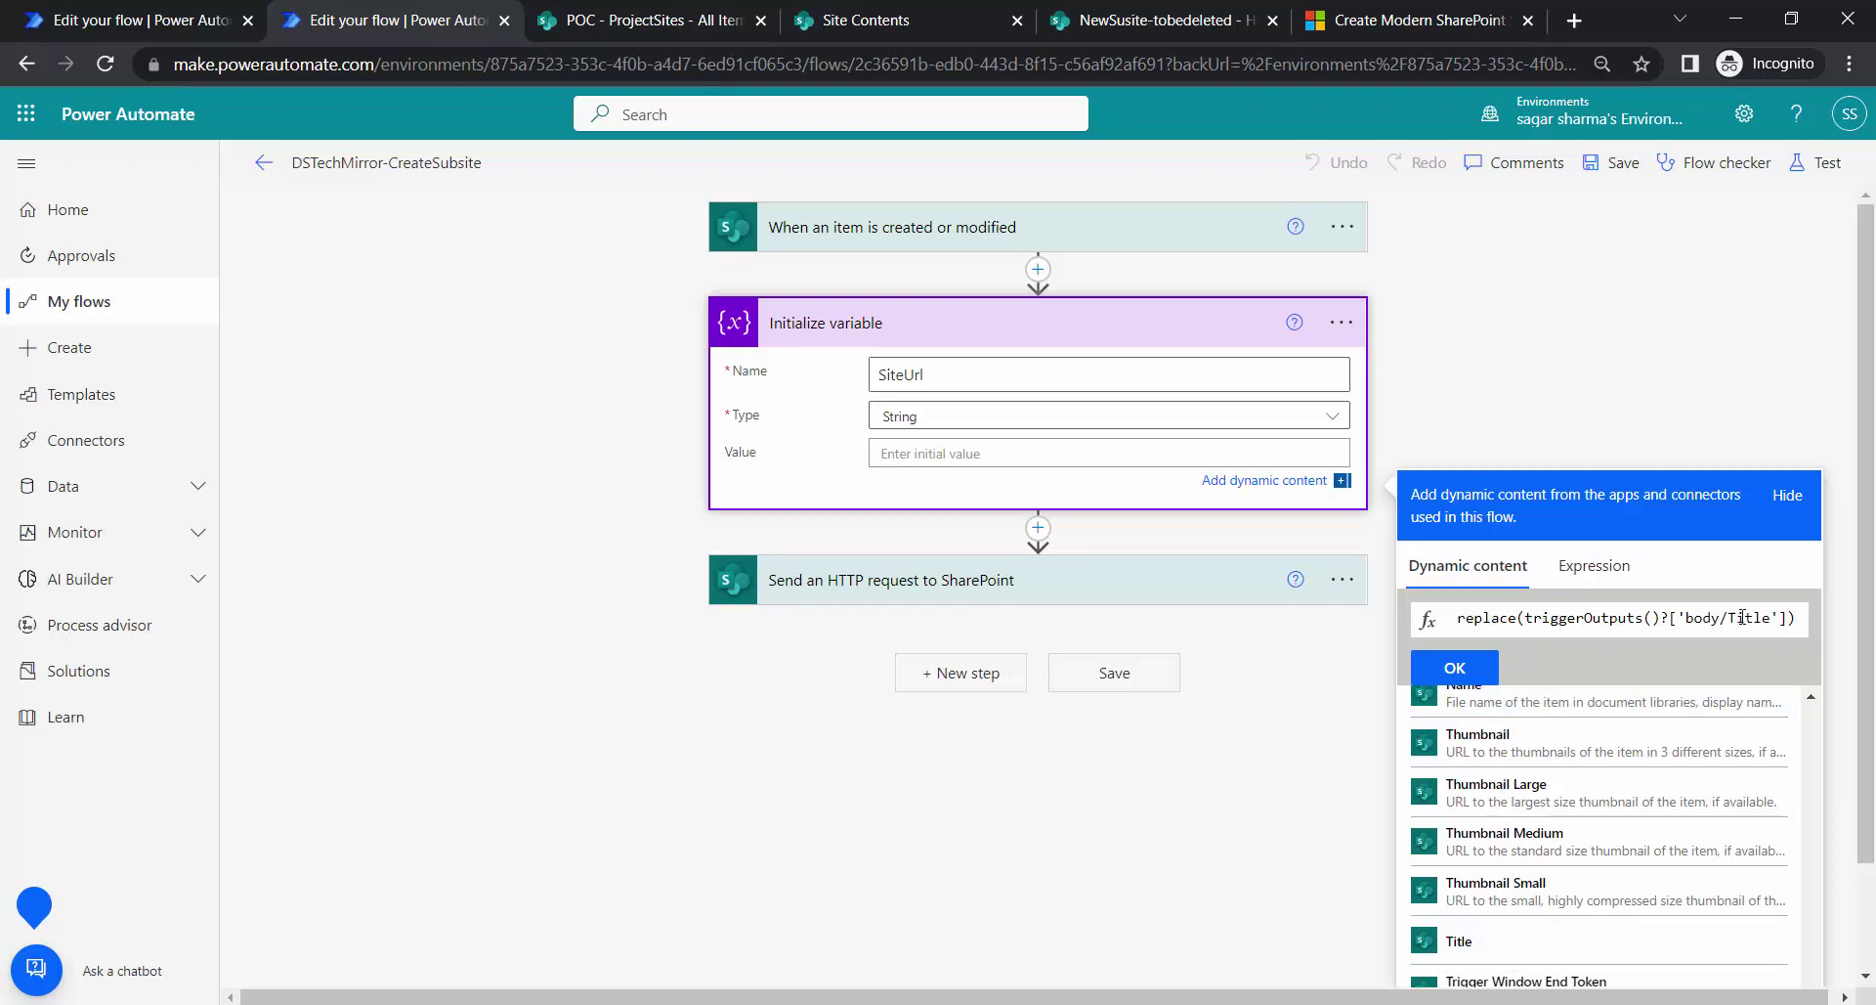
- Copy the replace expression and switch to Notepad, replacing all of its existing text with the copied expression
{"action": "left_click", "coordinate": [1807, 618]}
{"action": "key", "text": "ctrl+a"}
{"action": "key", "text": "ctrl+c"}
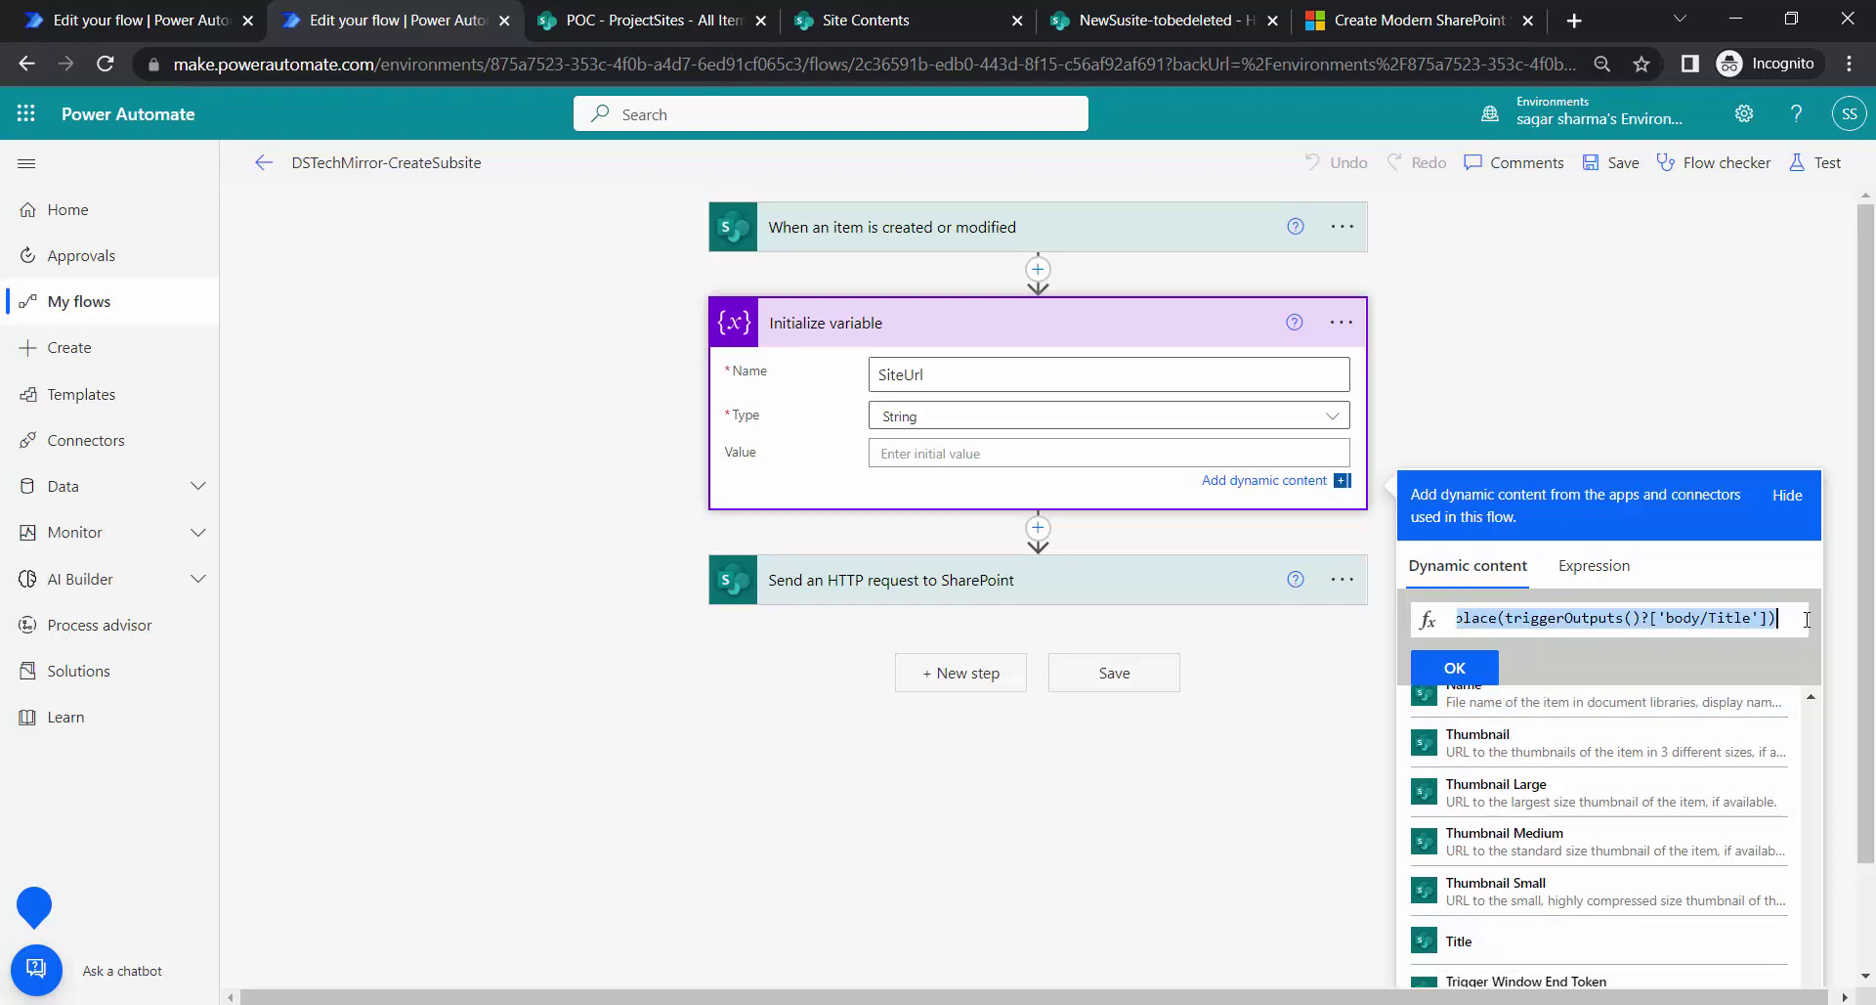
{"action": "key", "text": "alt+Tab"}
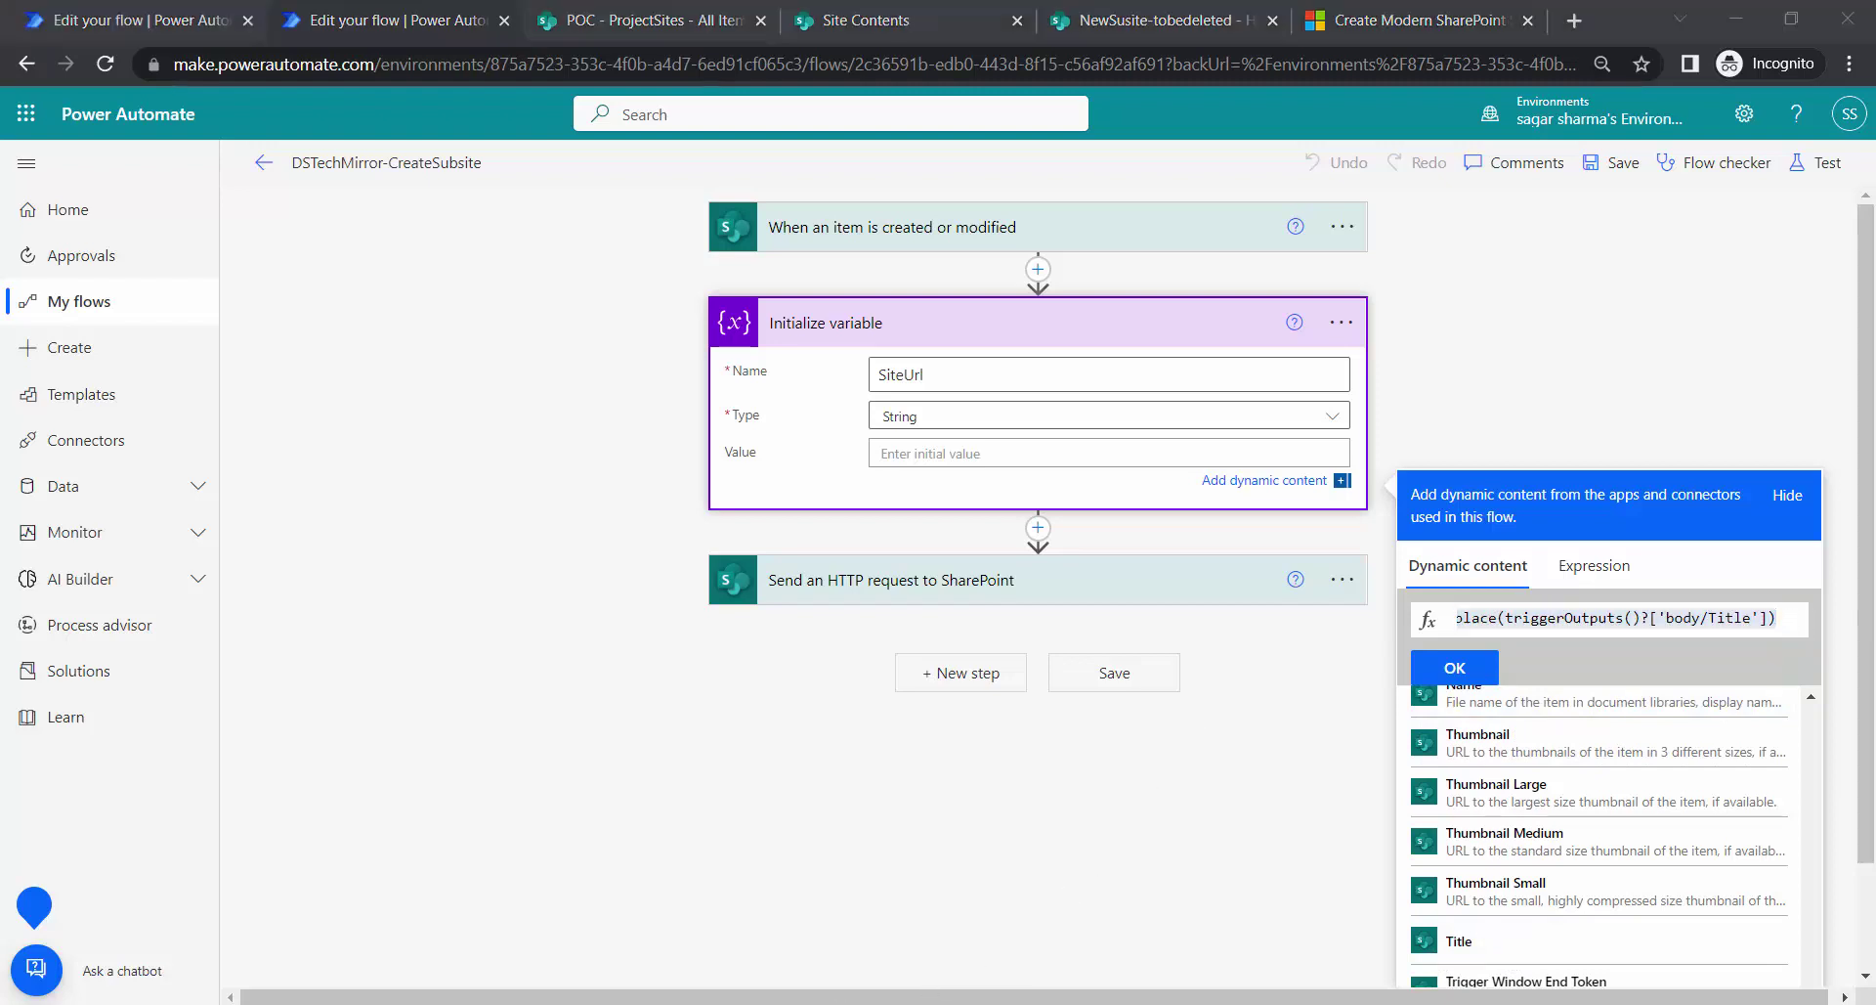
{"action": "left_click", "coordinate": [1423, 389]}
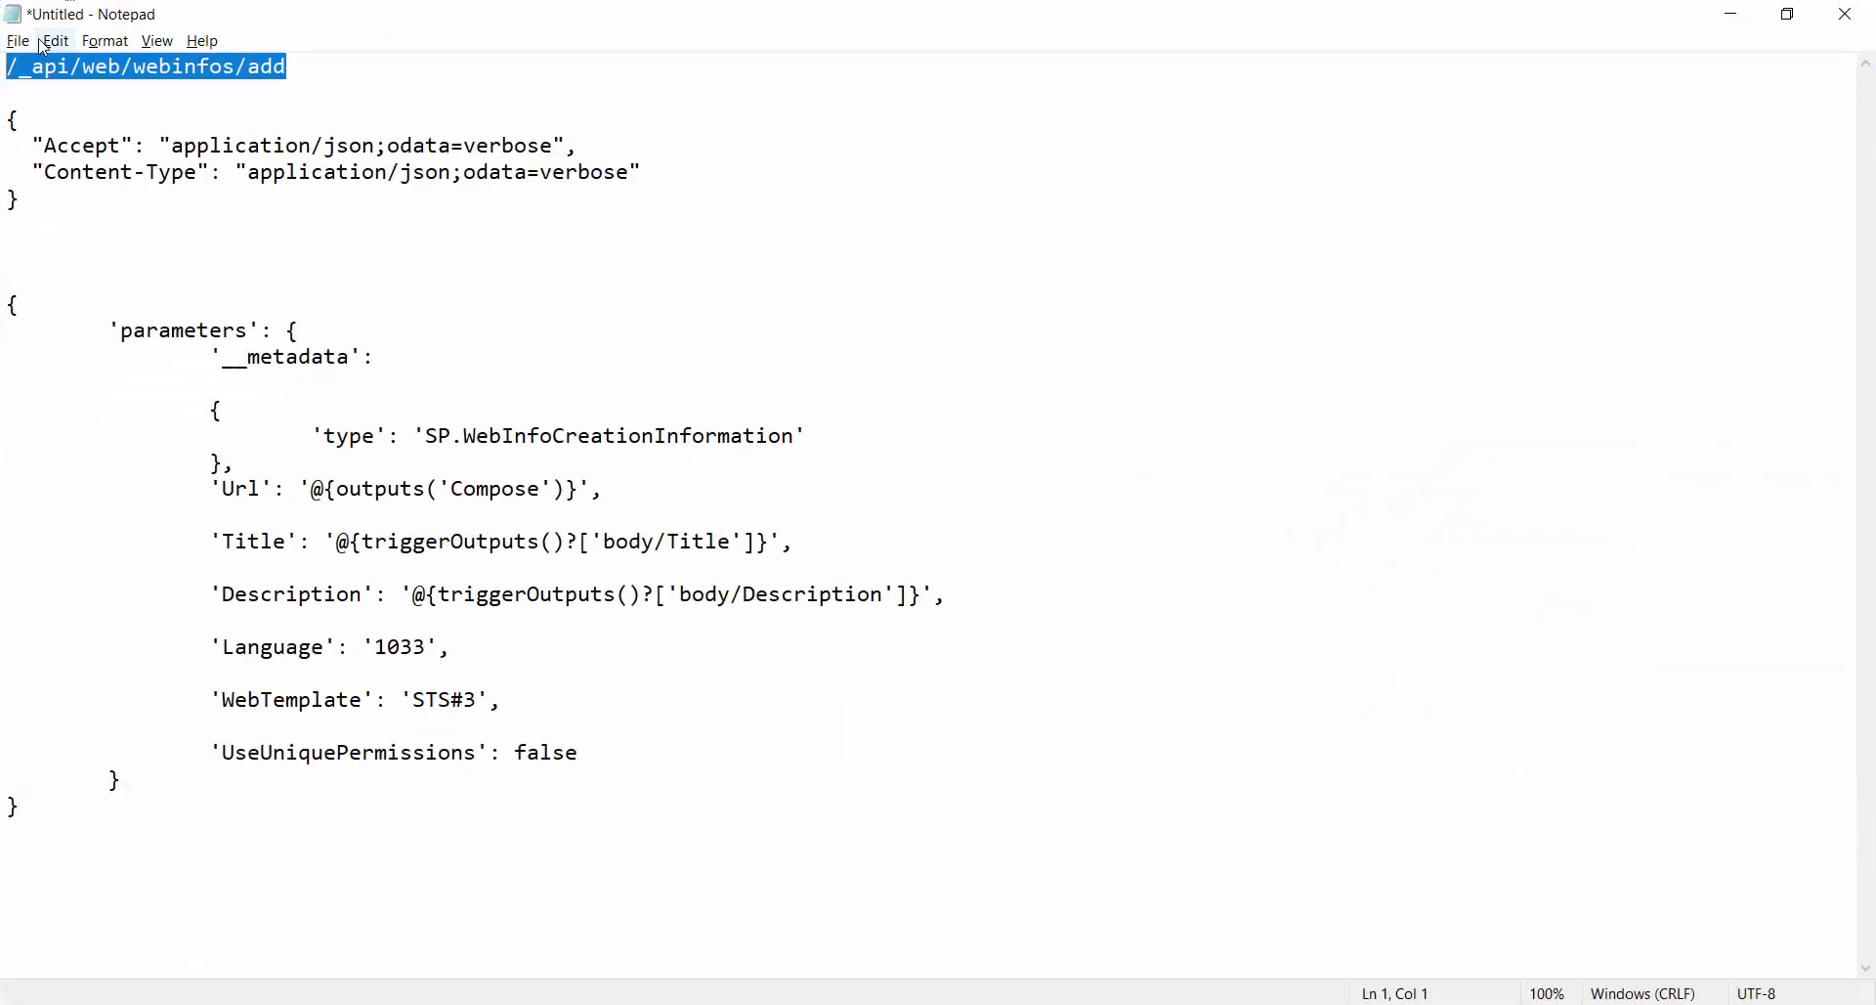
{"action": "key", "text": "ctrl+a"}
{"action": "key", "text": "ctrl+v"}
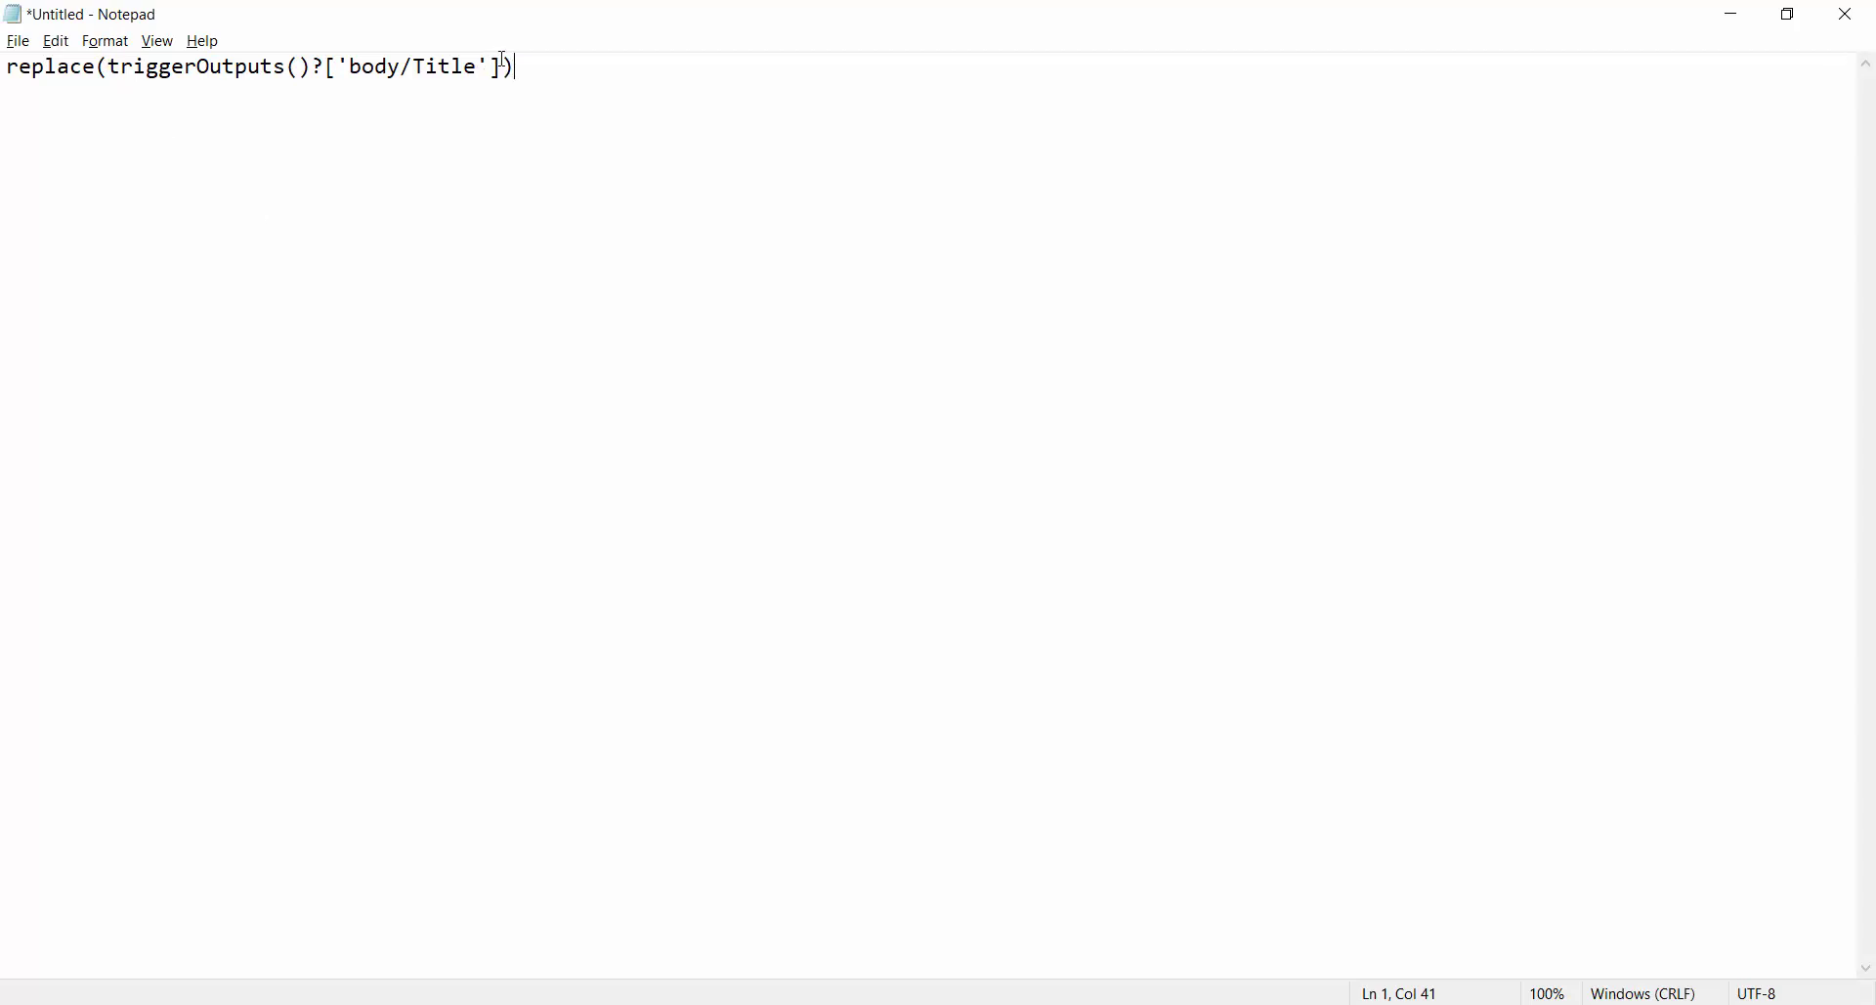
- Complete the expression with the arguments ' ','' and wrap it in a second replace that swaps '@' for ''
{"action": "type", "text": ",'' ,''"}
{"action": "left_click_drag", "start_coordinate": [632, 68], "coordinate": [4, 39]}
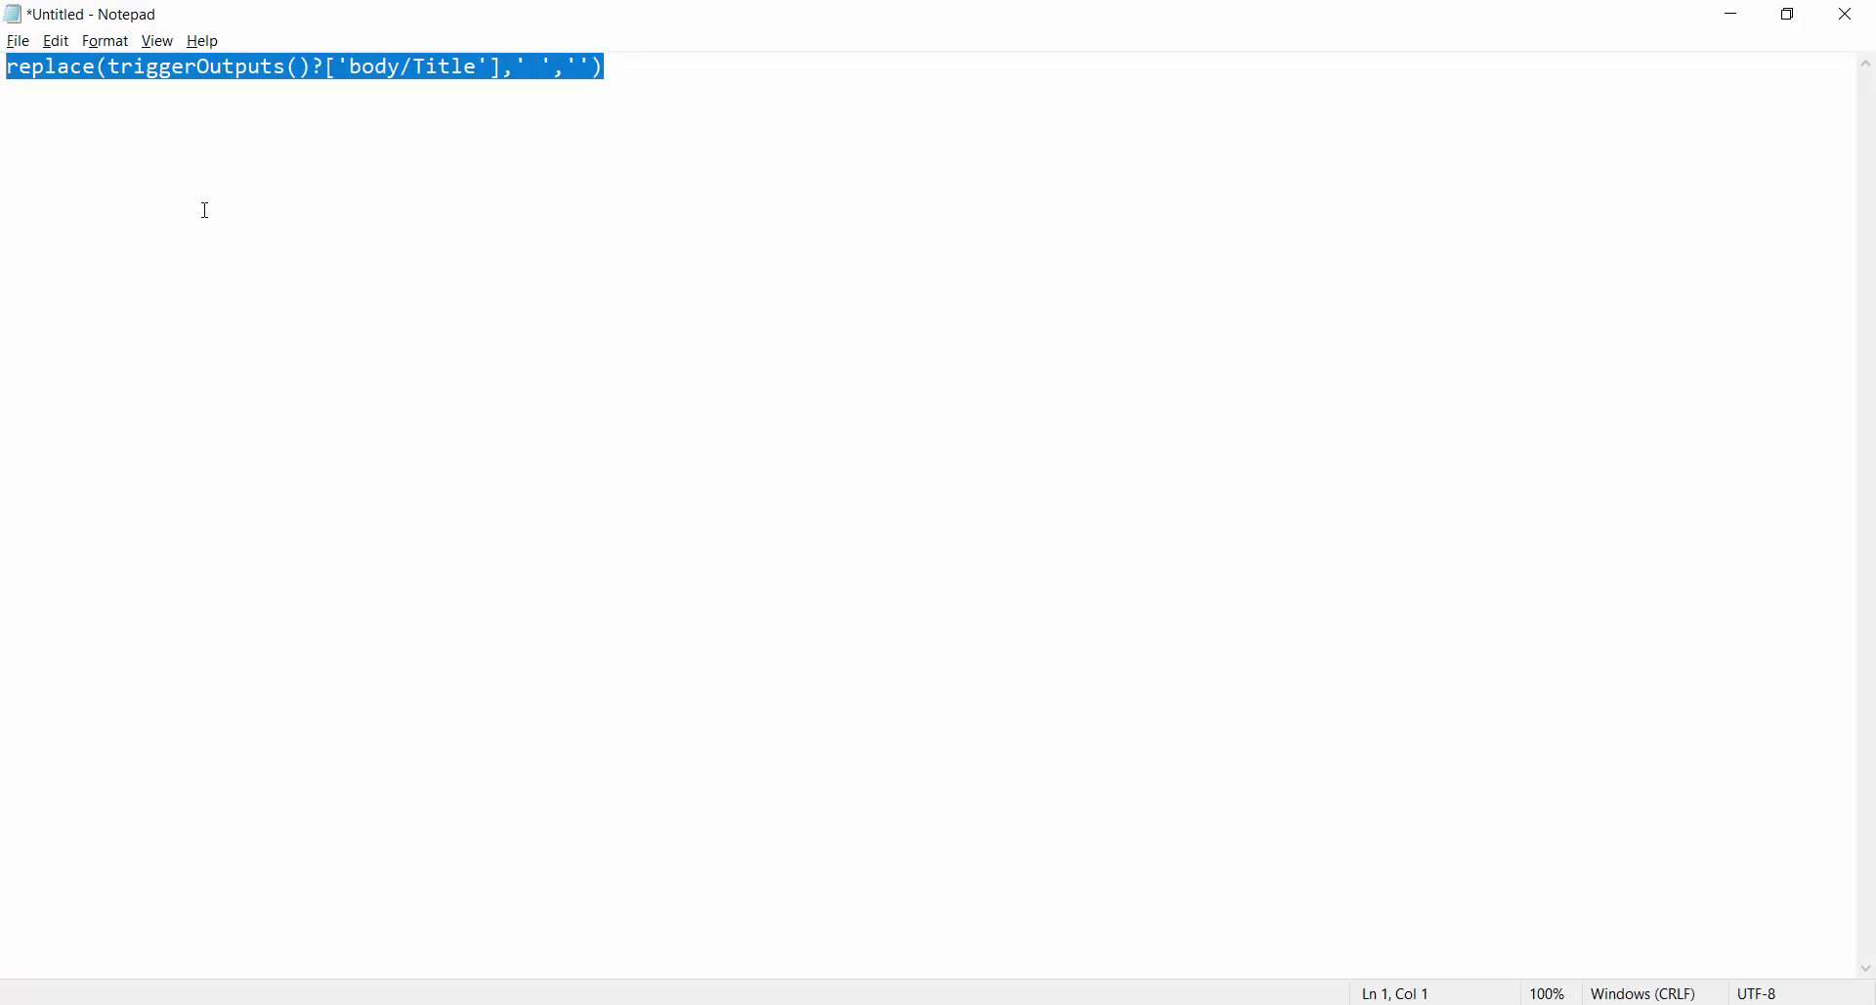
{"action": "key", "text": "Left"}
{"action": "type", "text": "replace("}
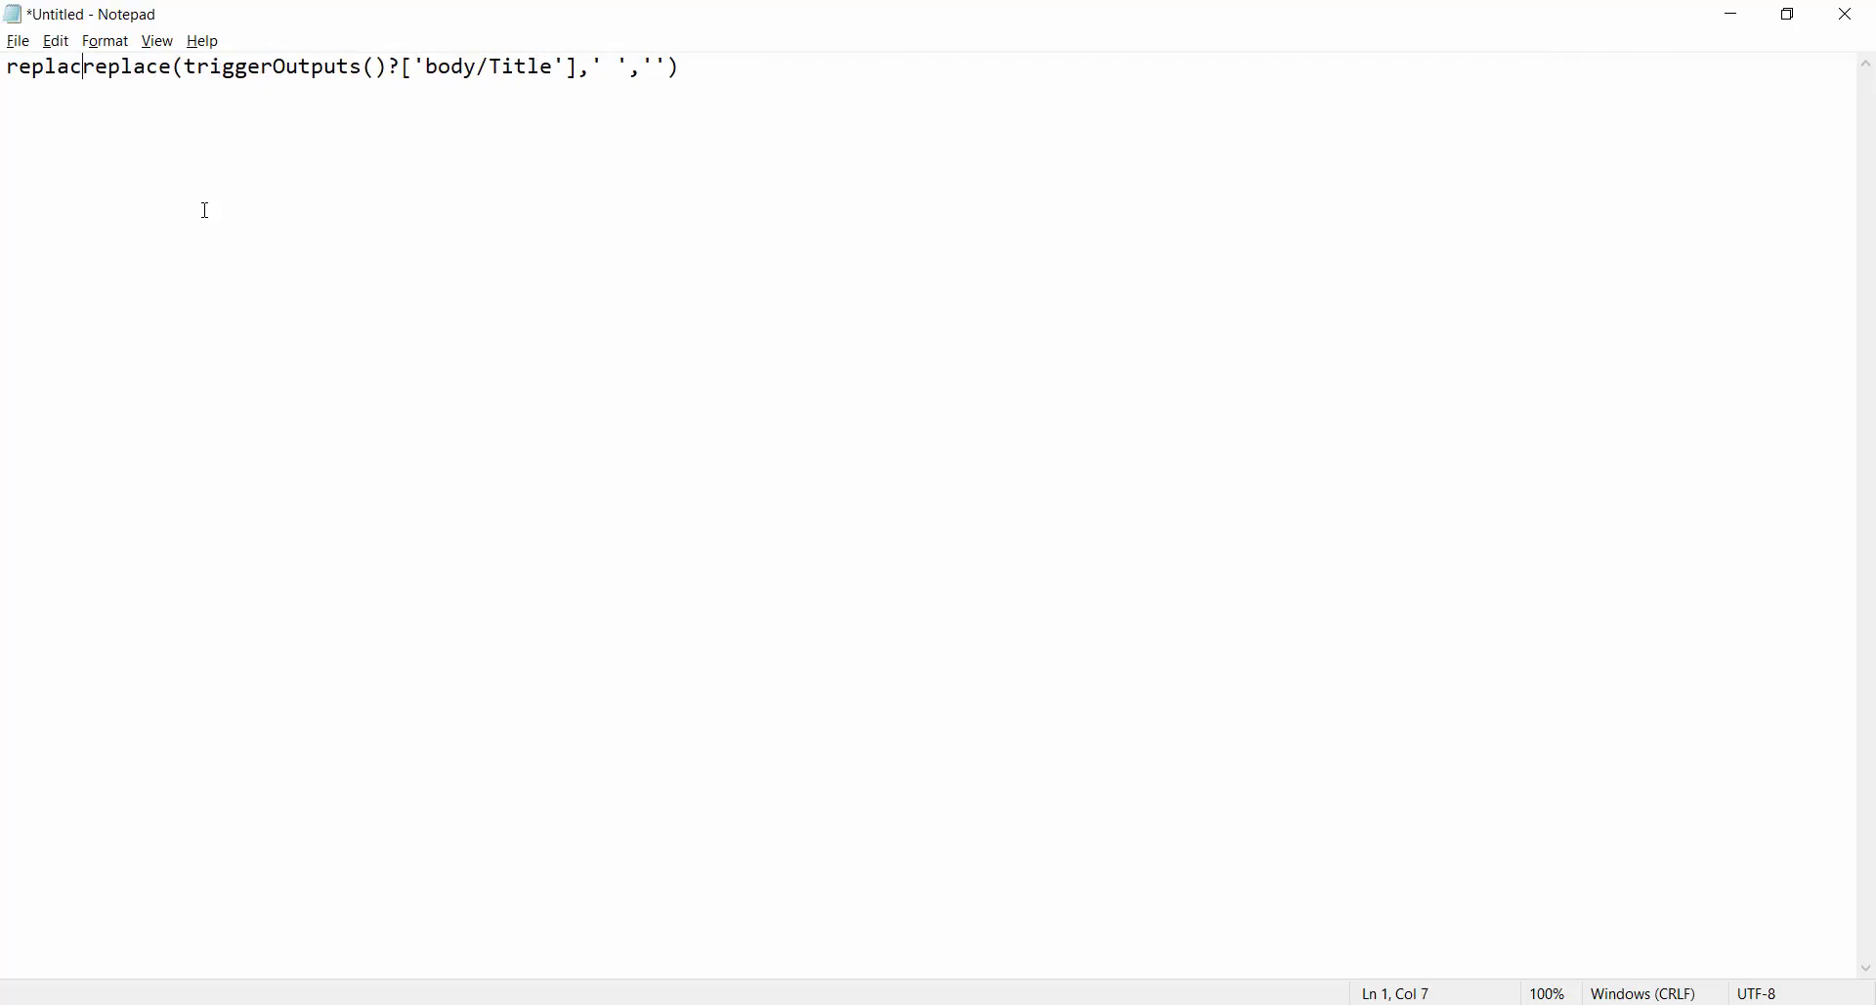
{"action": "left_click_drag", "start_coordinate": [743, 59], "coordinate": [134, 39]}
{"action": "left_click", "coordinate": [745, 69]}
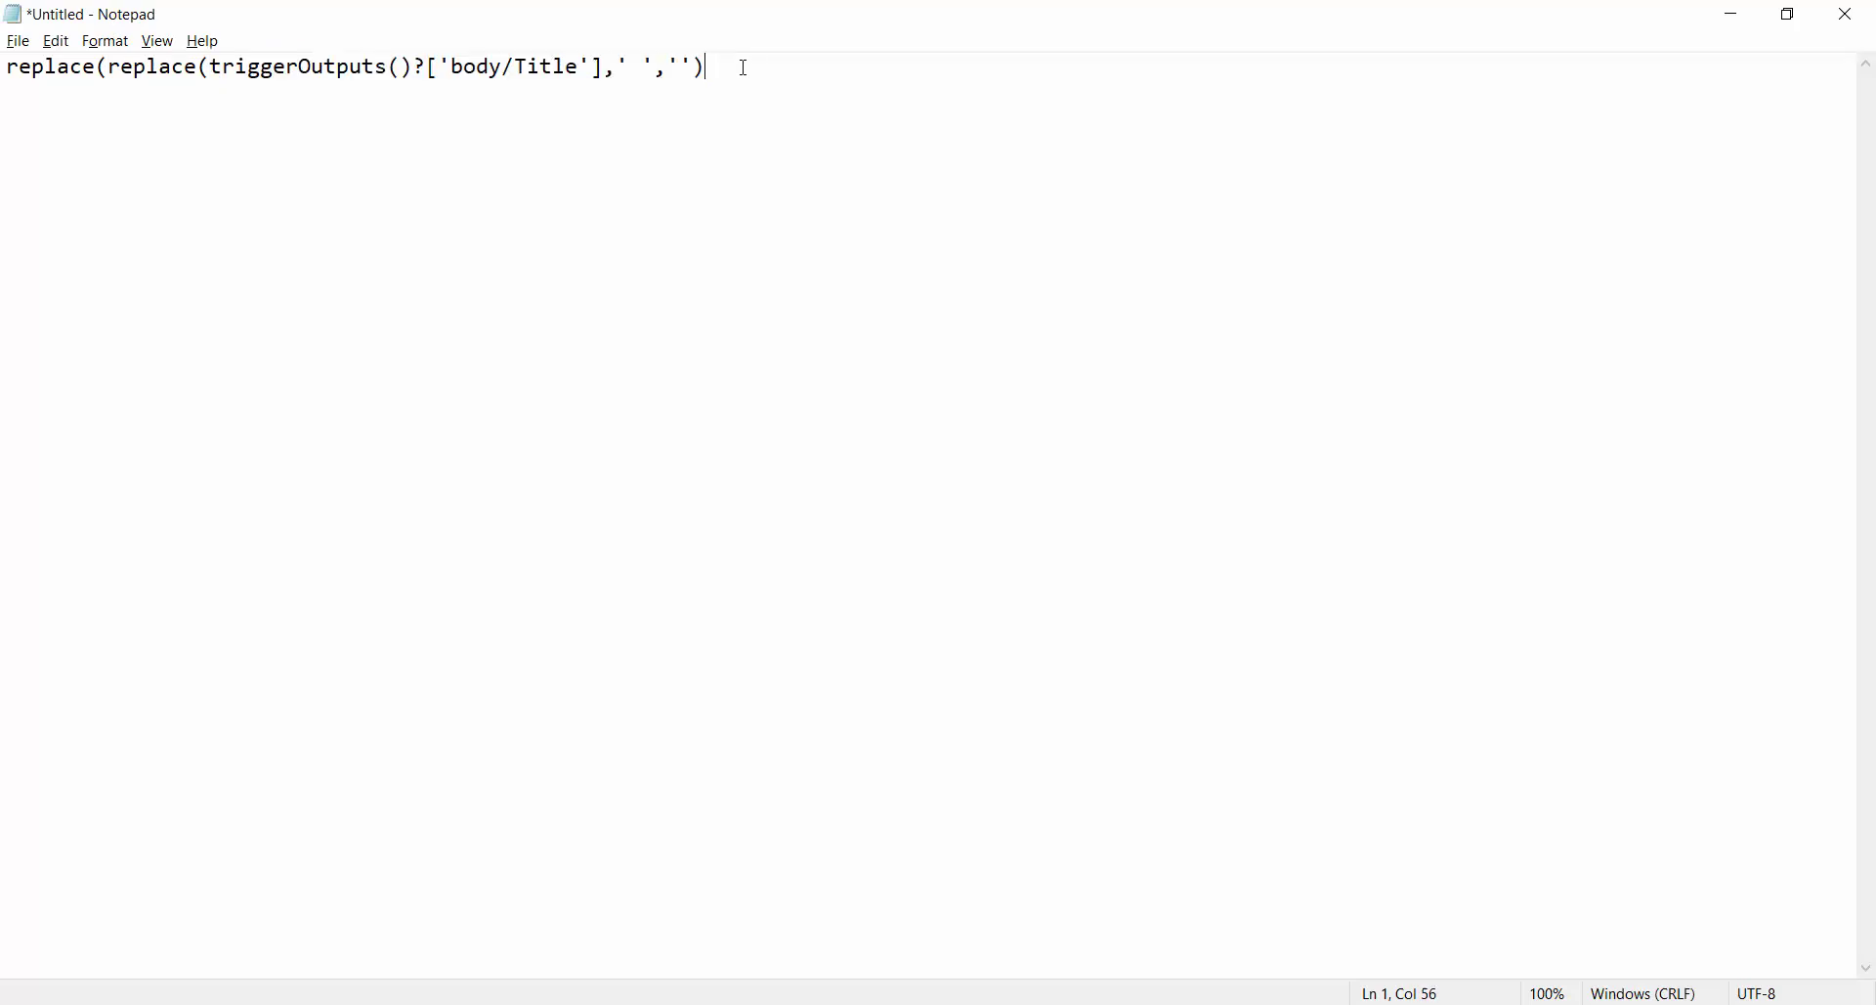
{"action": "type", "text": ",'@',''),'@','')"}
- Wrap the expression in a third replace function that swaps '%' for ''
{"action": "key", "text": "Home"}
{"action": "type", "text": "replace("}
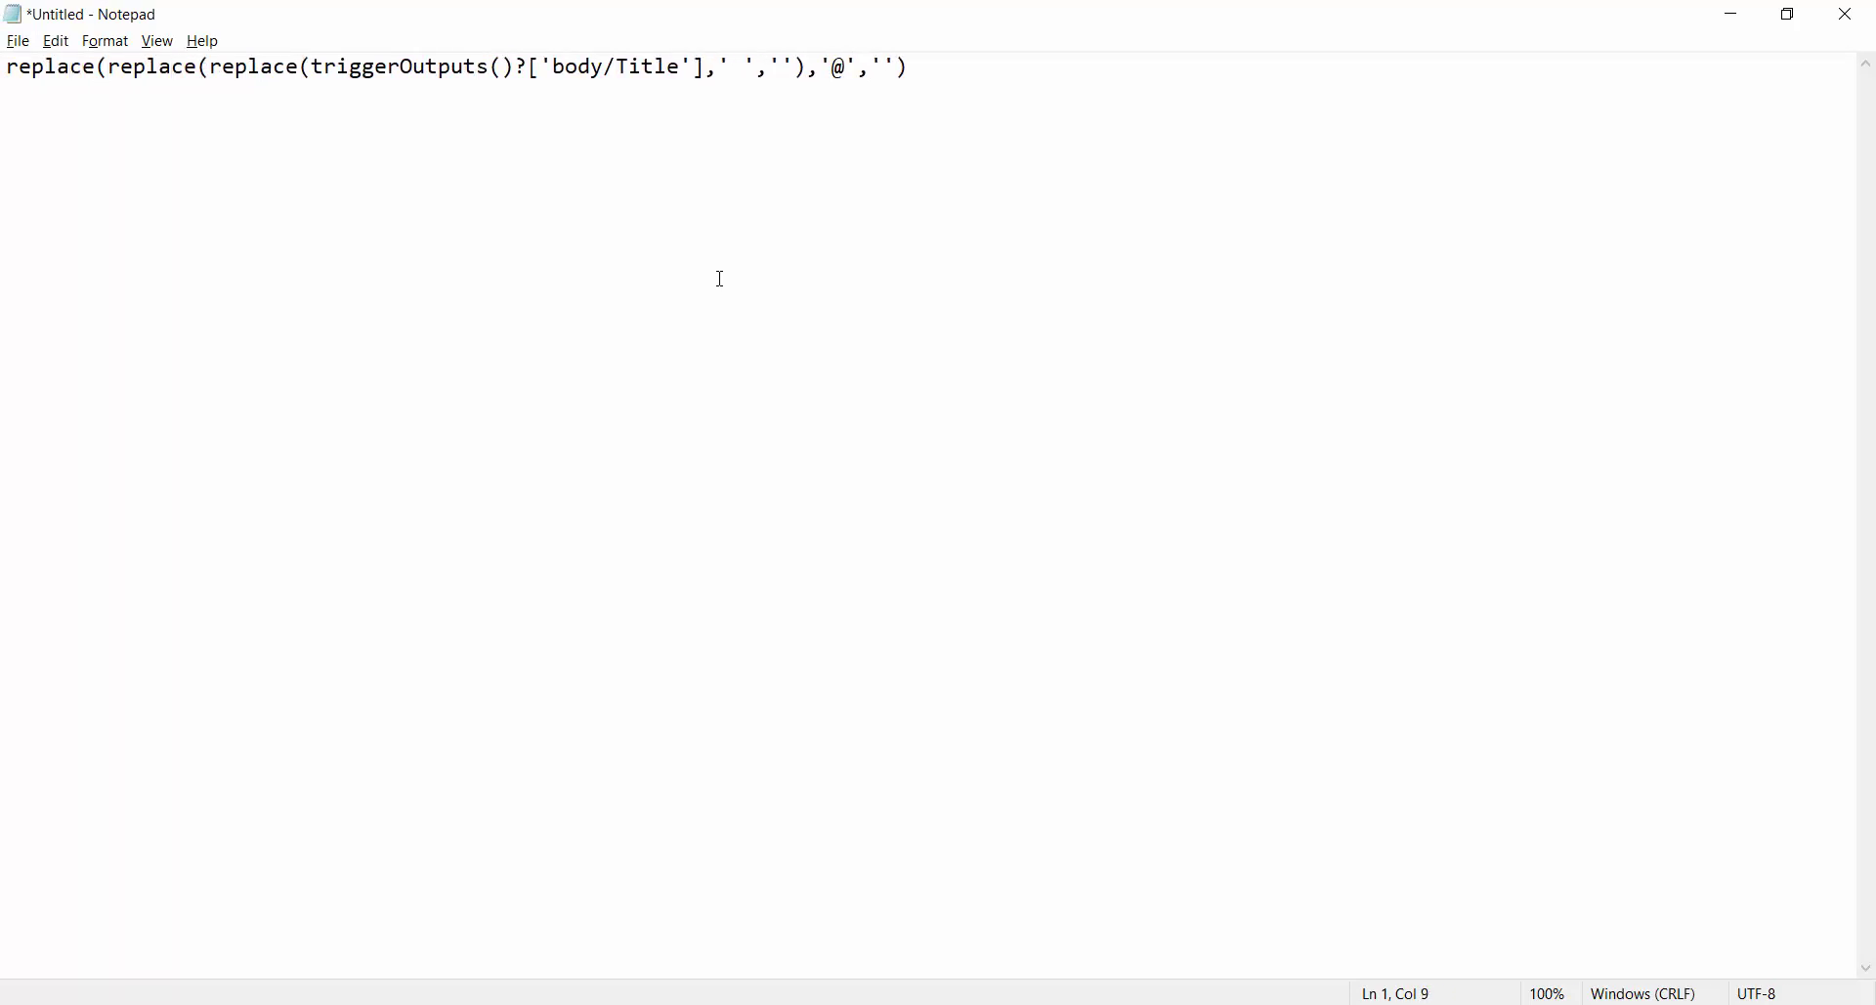
{"action": "key", "text": "End"}
{"action": "type", "text": ",'%','')"}
{"action": "key", "text": "ctrl+a"}
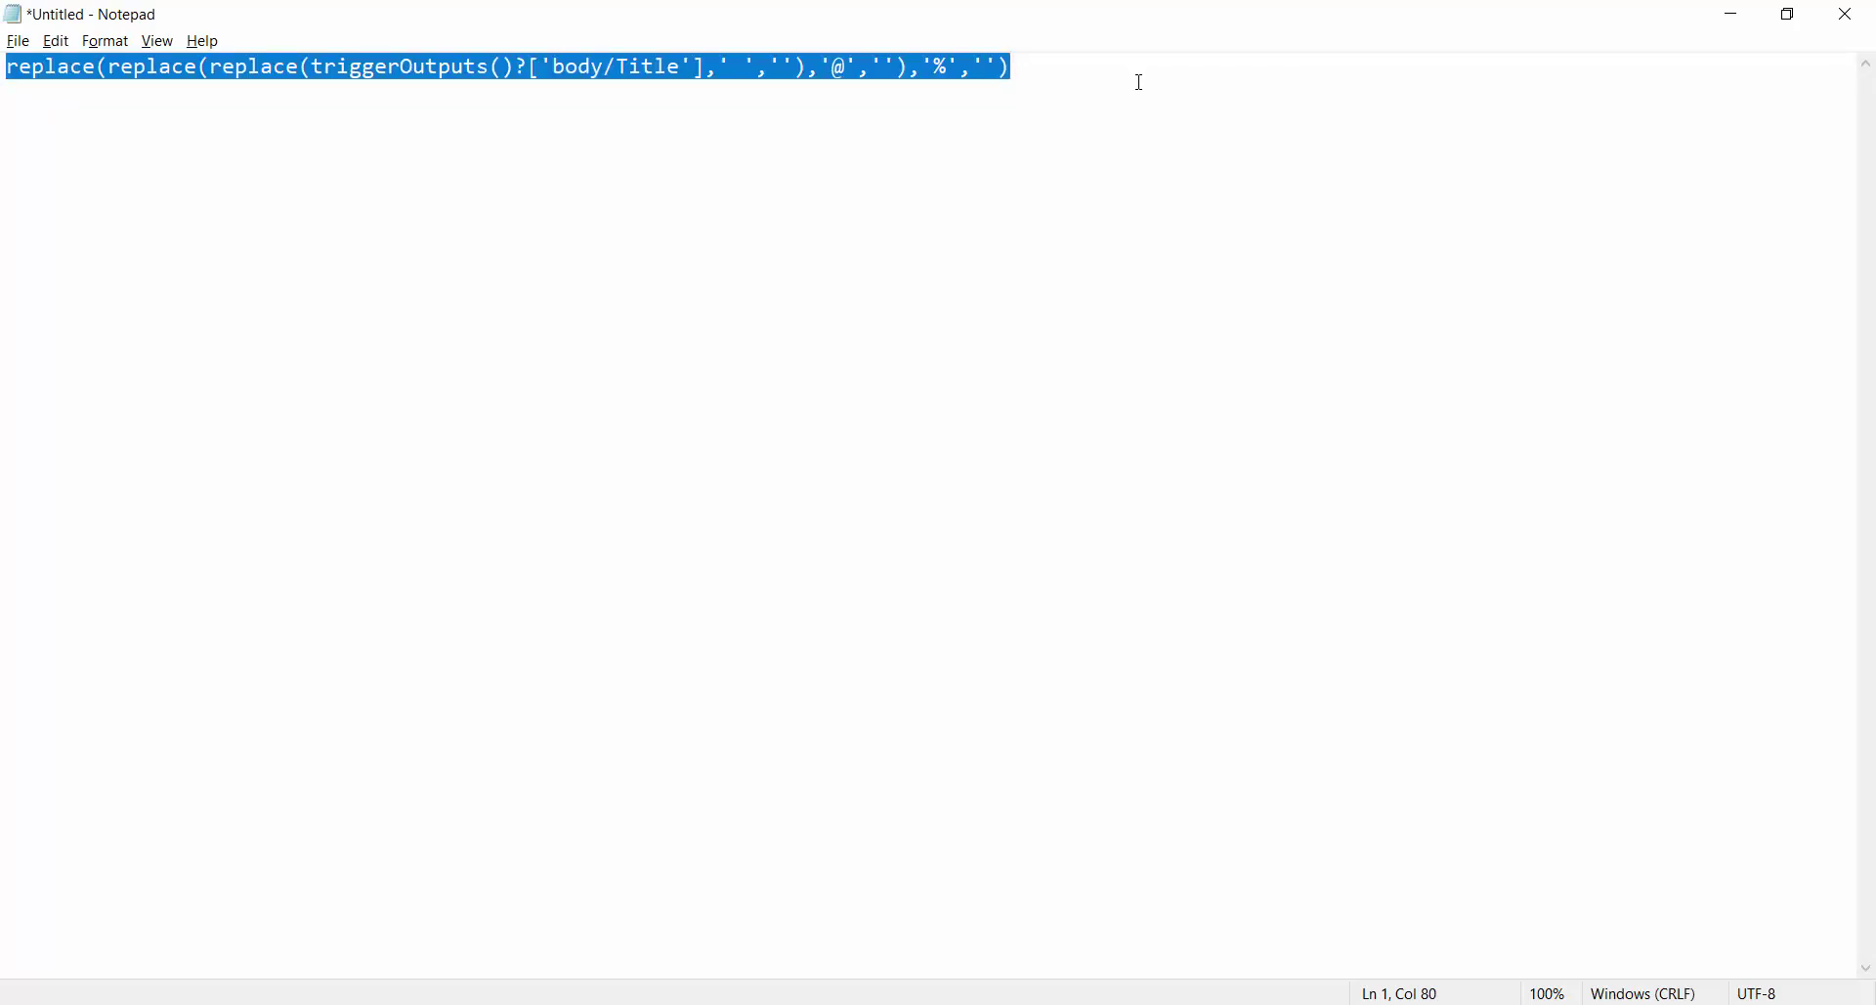
{"action": "left_click", "coordinate": [1075, 223]}
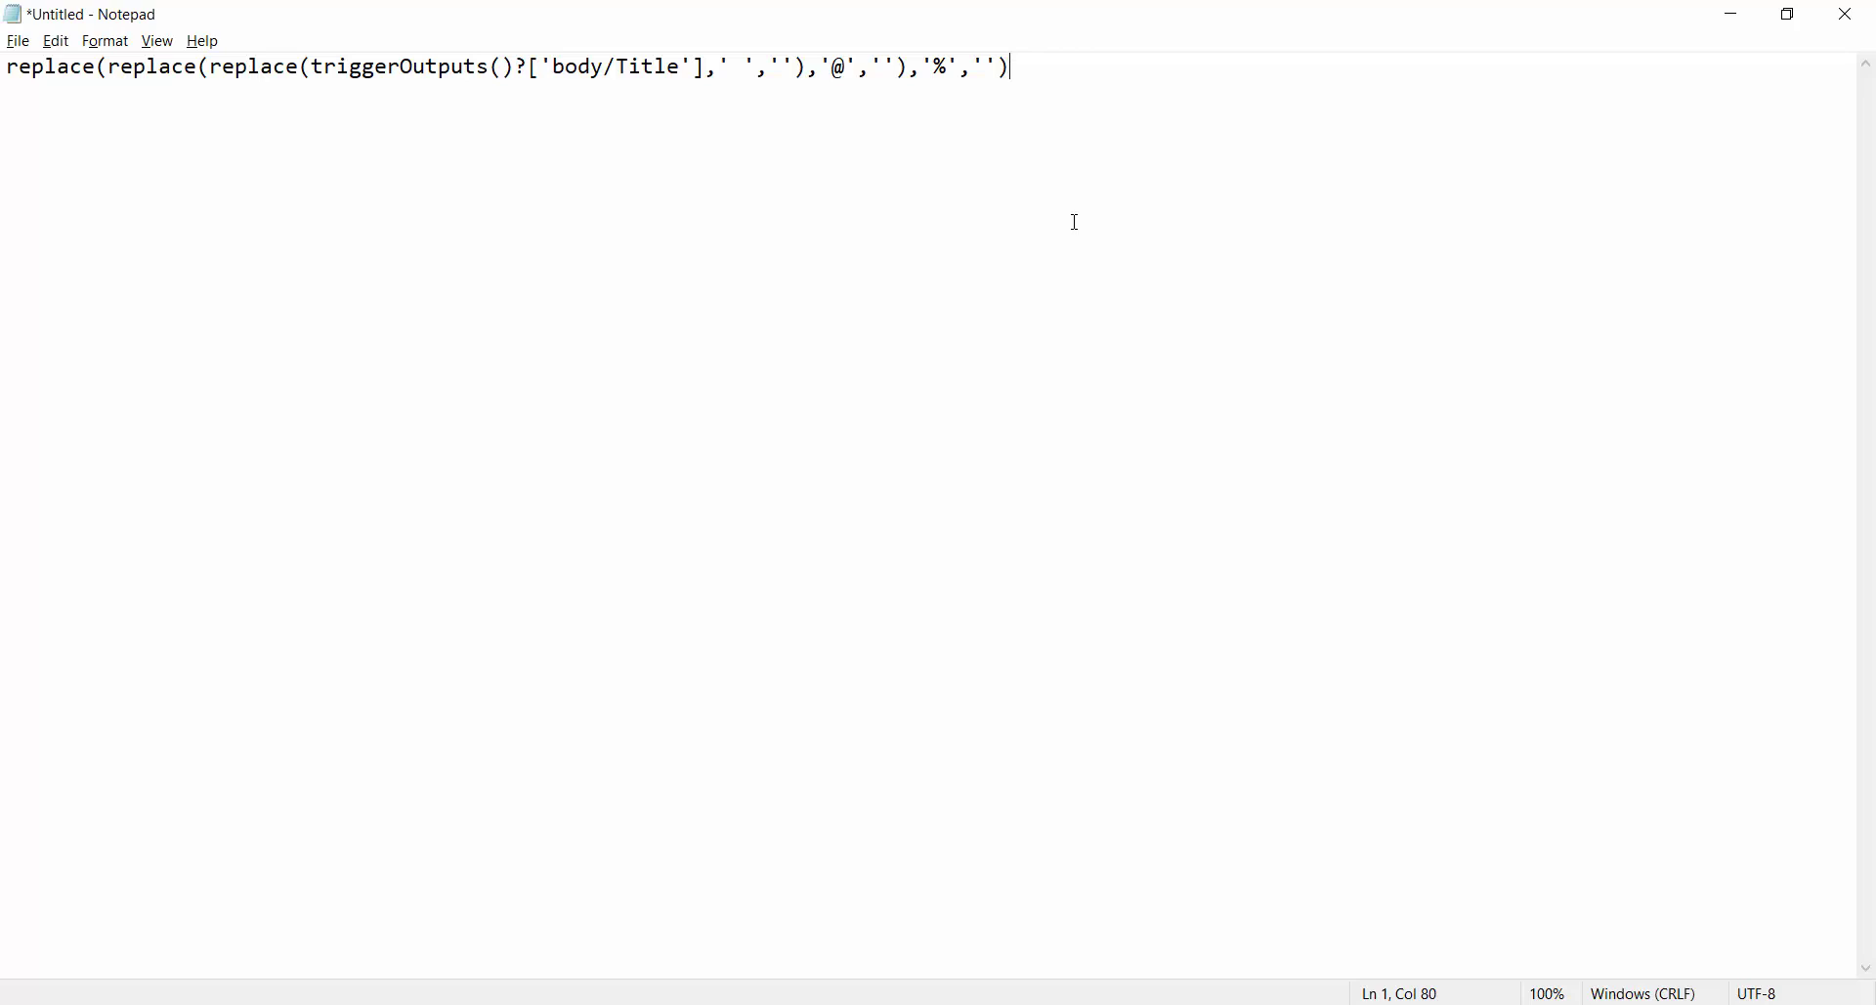
- Copy the whole nested replace expression from Notepad and return to the Power Automate flow
{"action": "key", "text": "ctrl+a"}
{"action": "key", "text": "ctrl+c"}
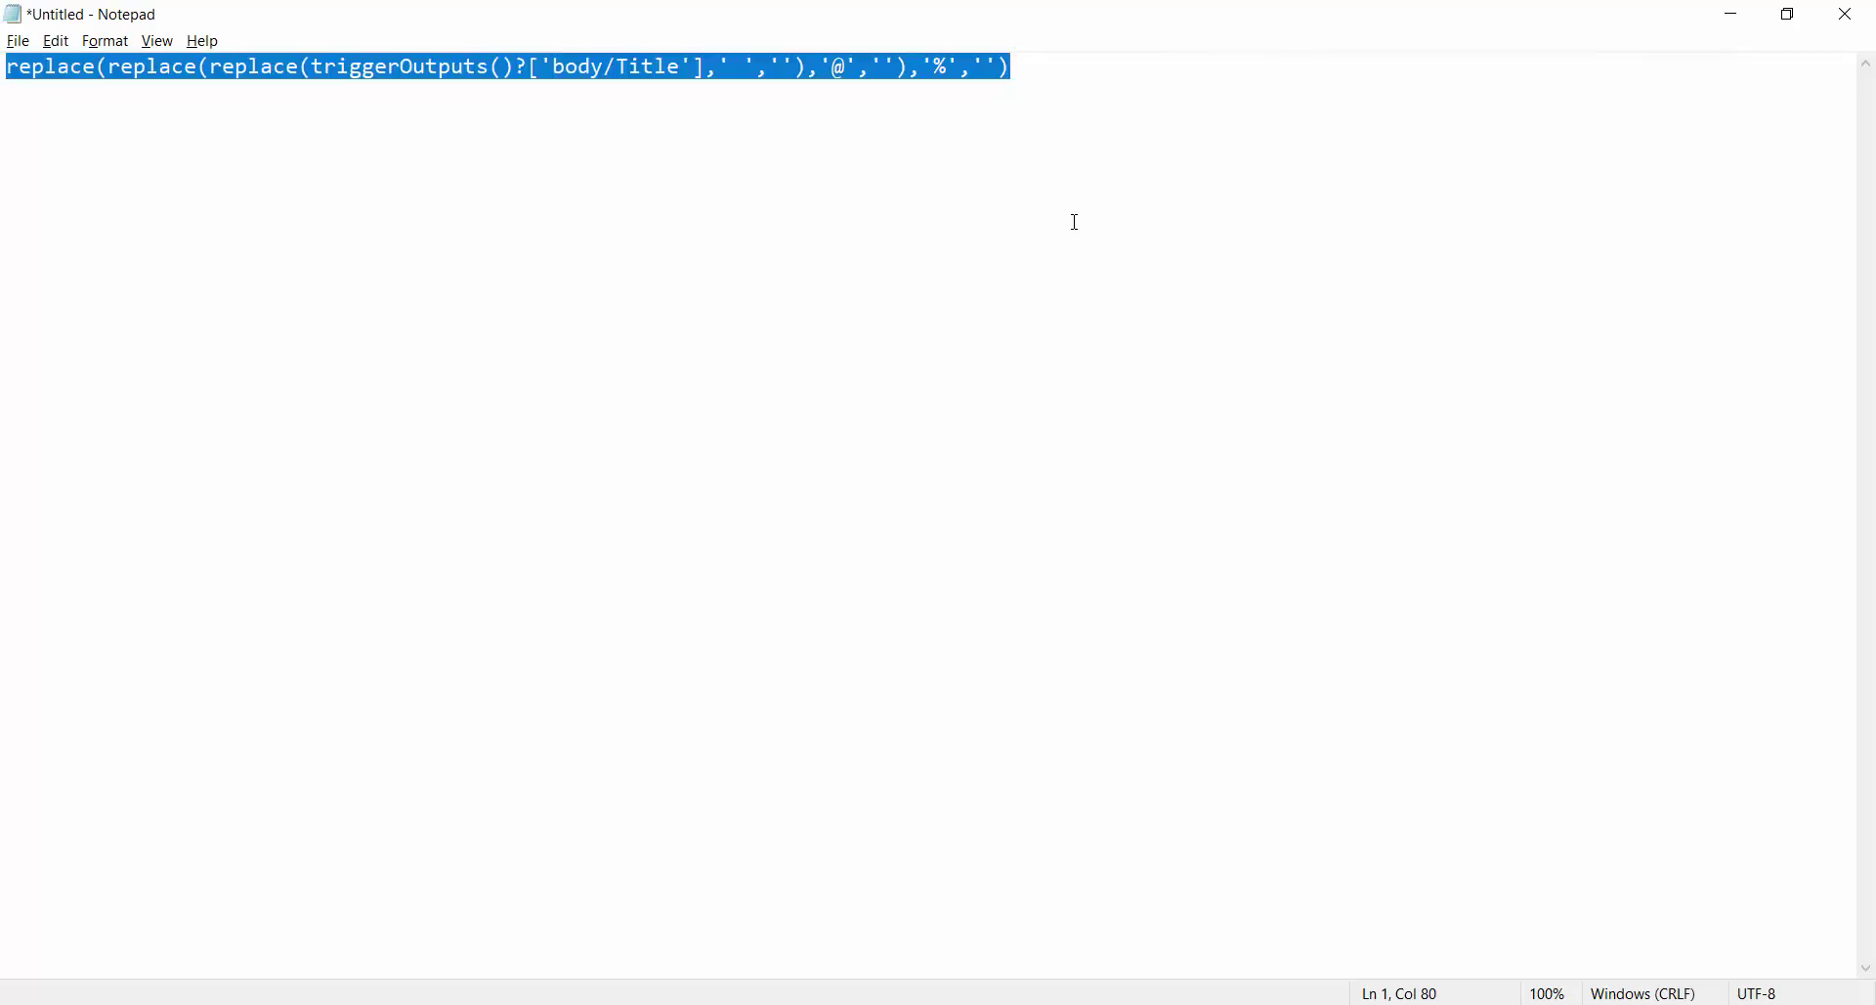
{"action": "key", "text": "alt+Tab"}
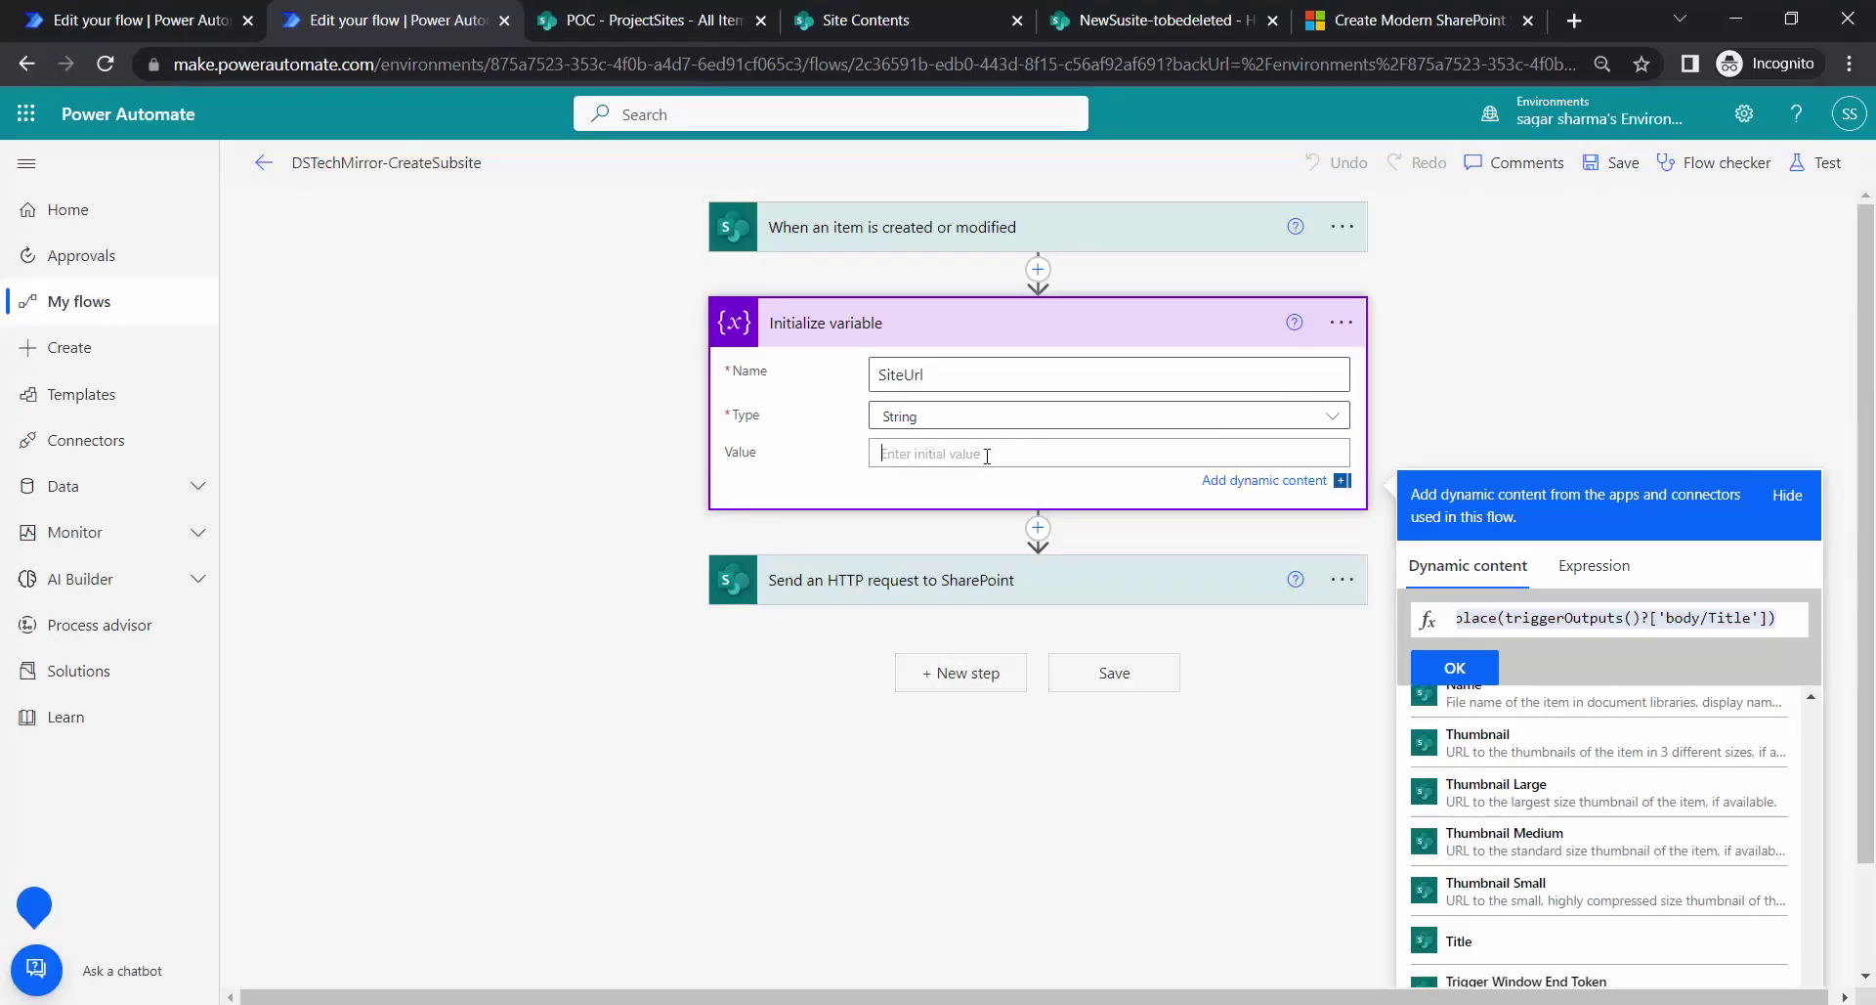
{"action": "key", "text": "ctrl+v"}
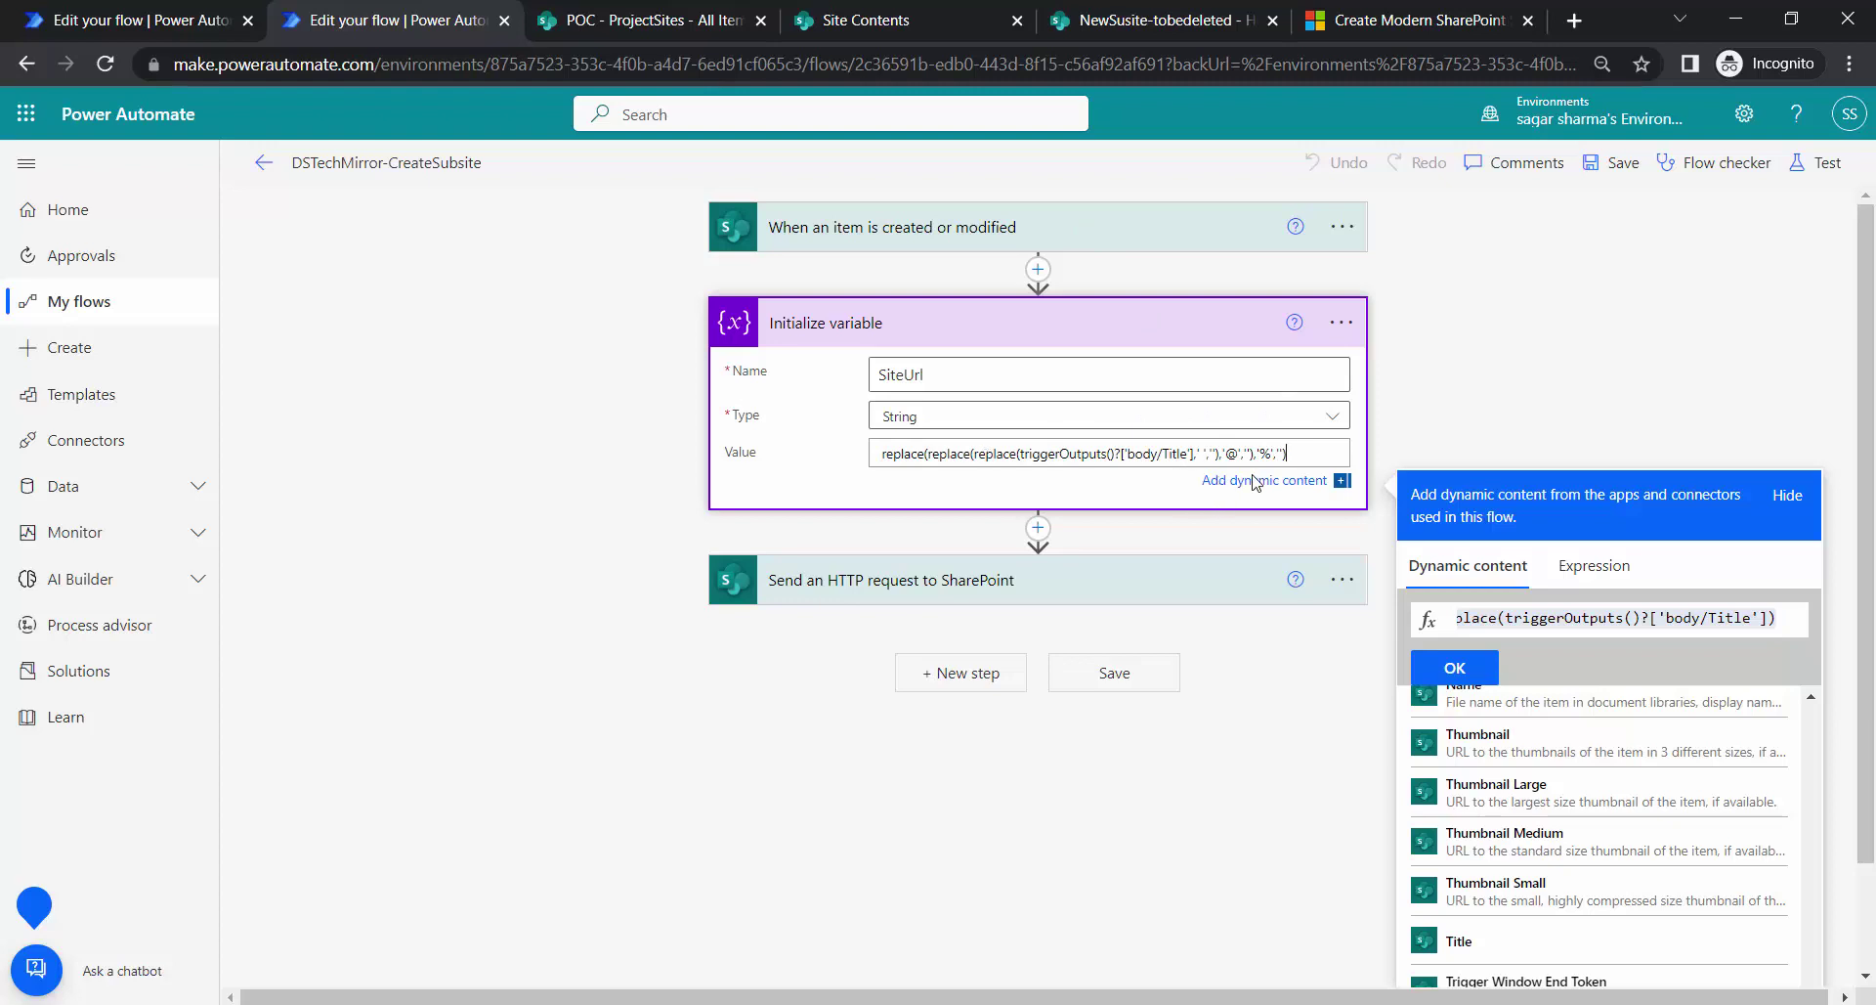
{"action": "key", "text": "ctrl+a"}
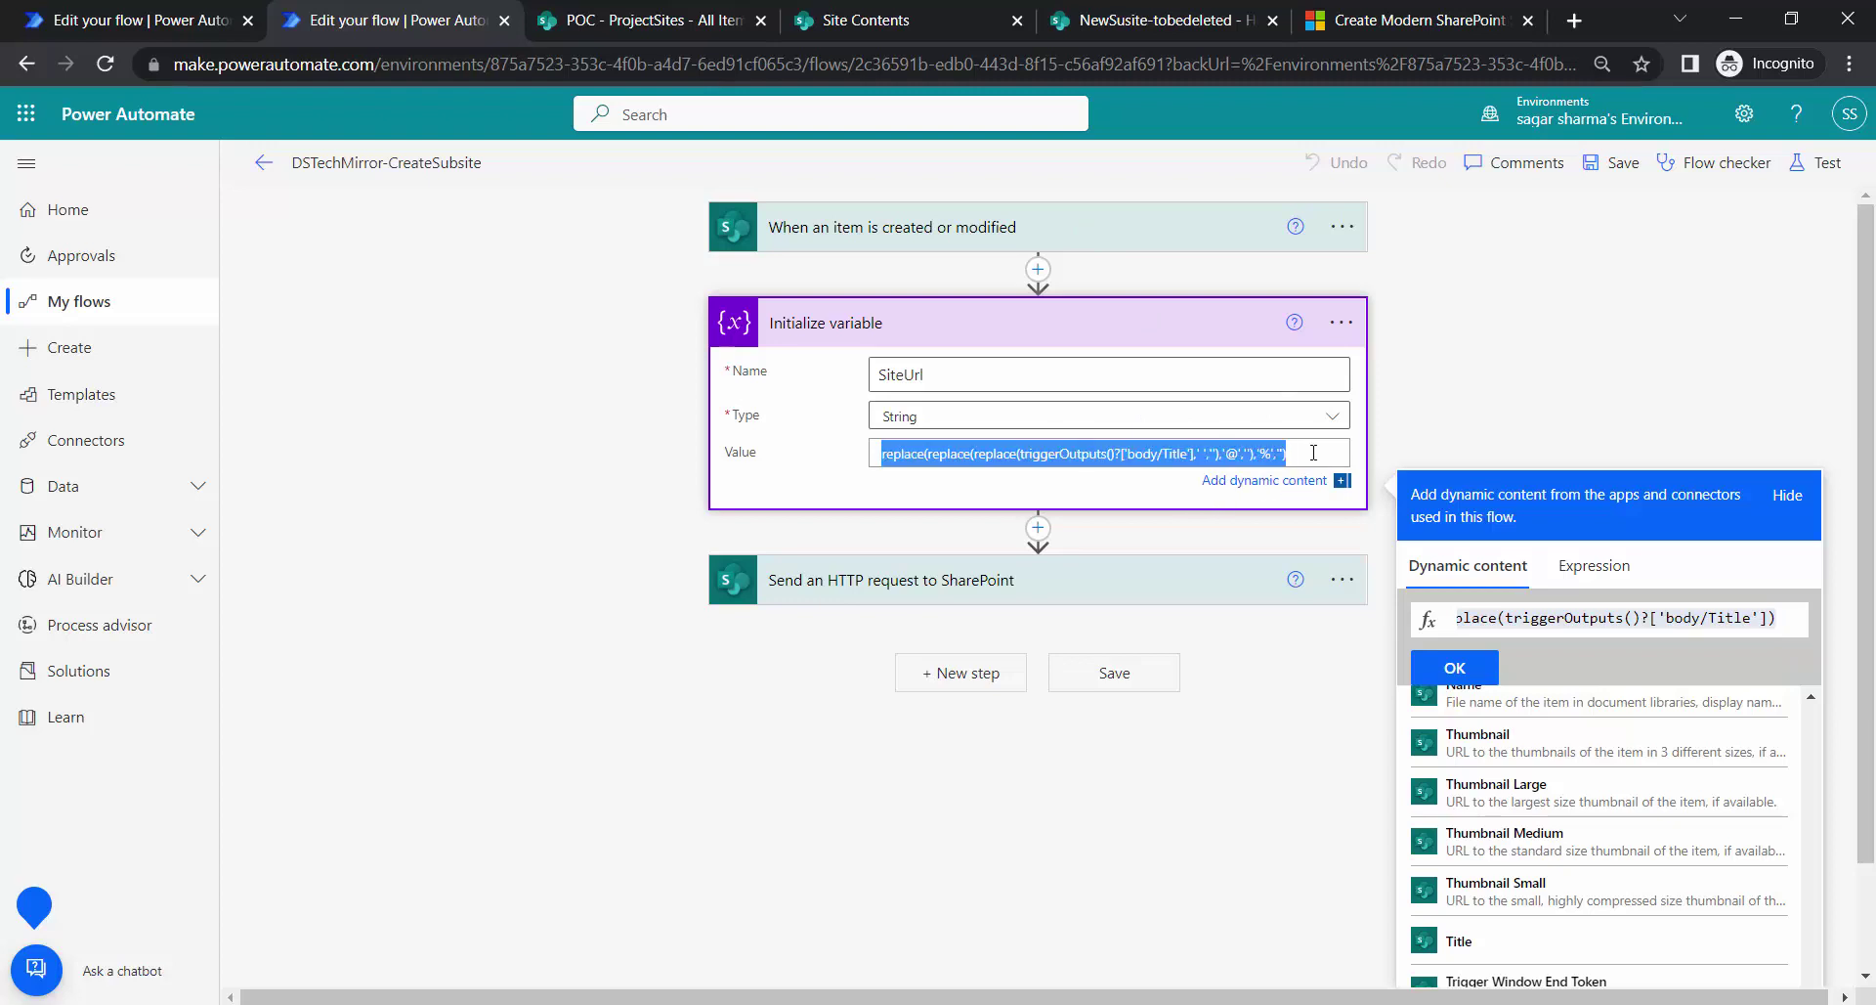
{"action": "key", "text": "Delete"}
- Replace the draft expression with the copied nested replace expression and insert it as the SiteUrl variable's value
{"action": "left_click", "coordinate": [1594, 565]}
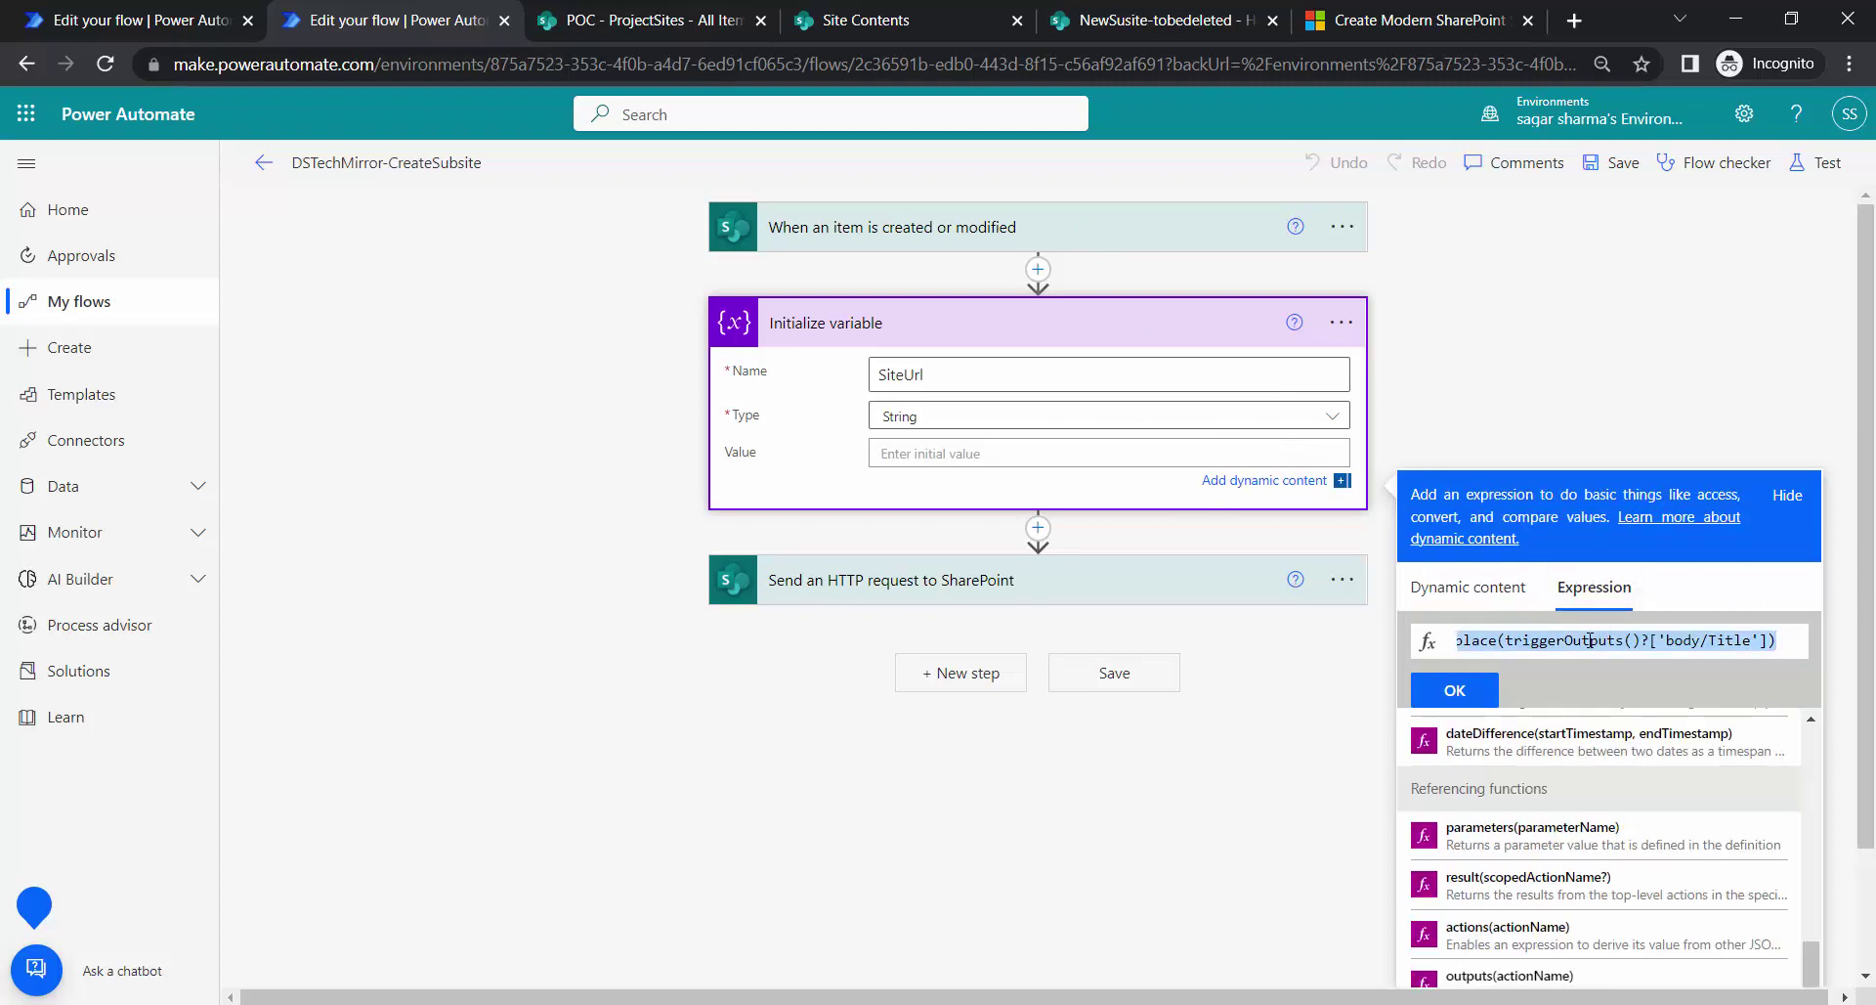
{"action": "left_click", "coordinate": [1794, 642]}
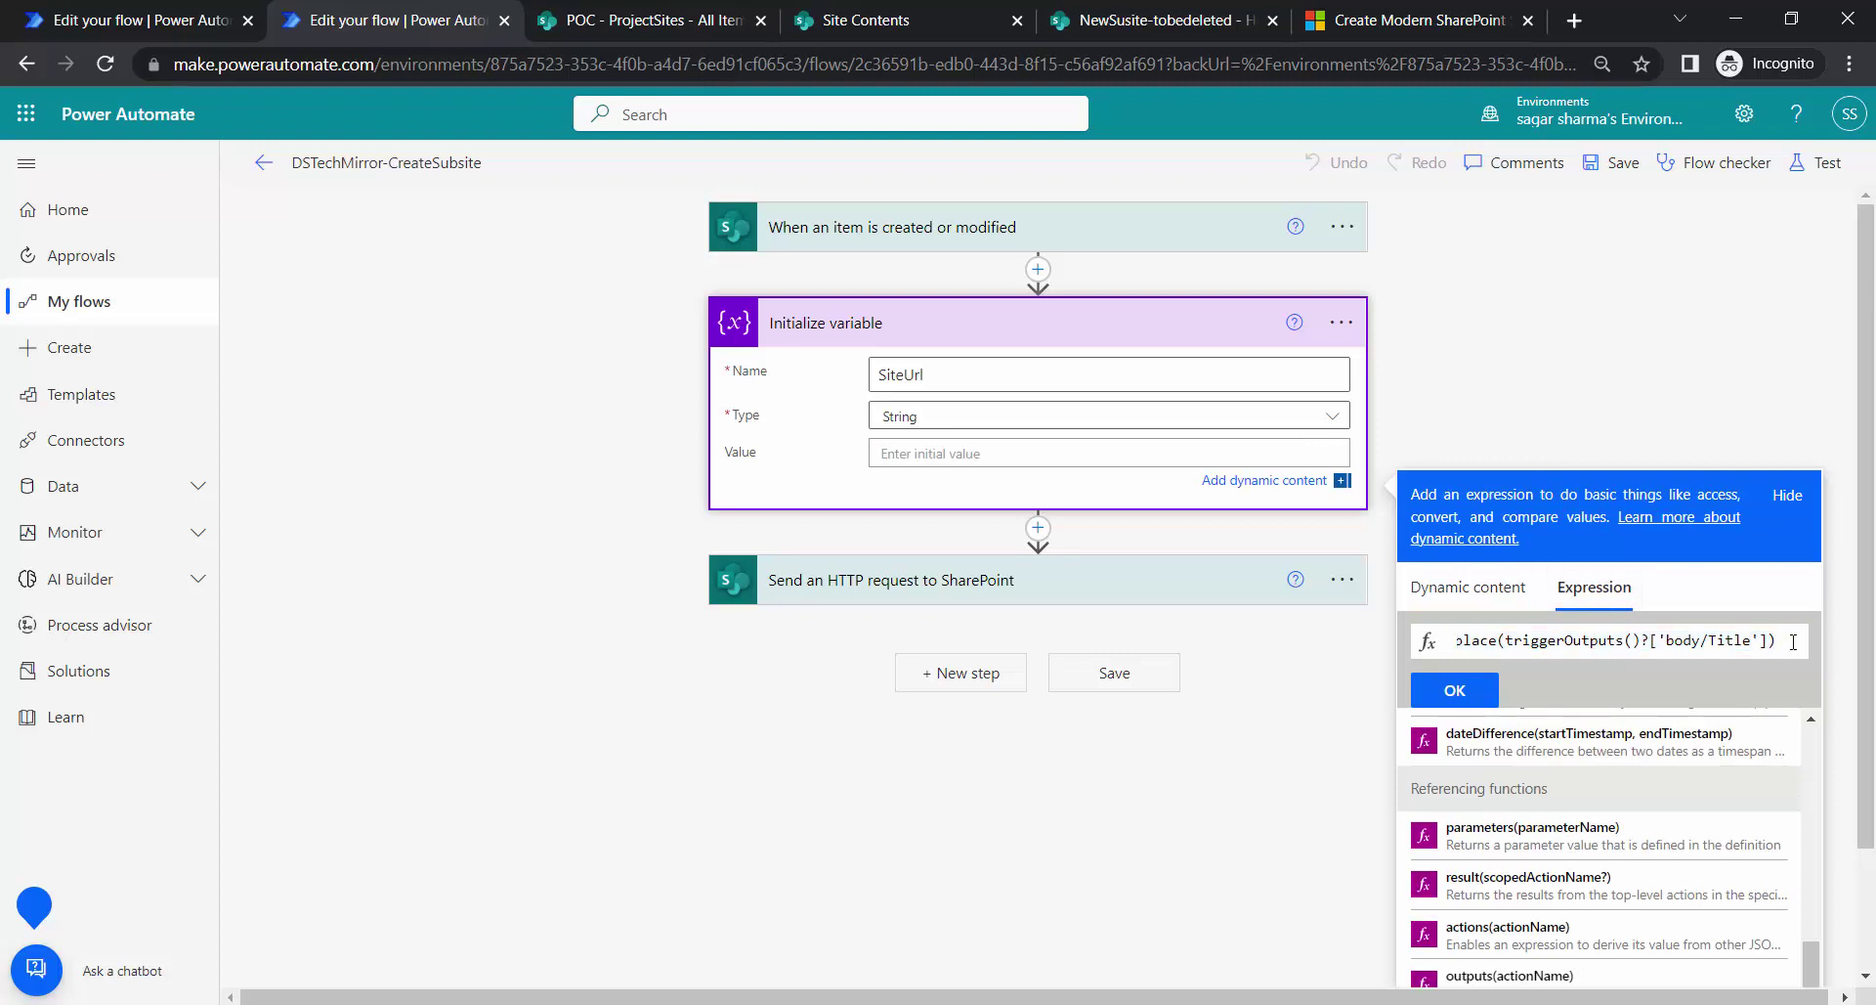
{"action": "key", "text": "ctrl+a"}
{"action": "key", "text": "ctrl+v"}
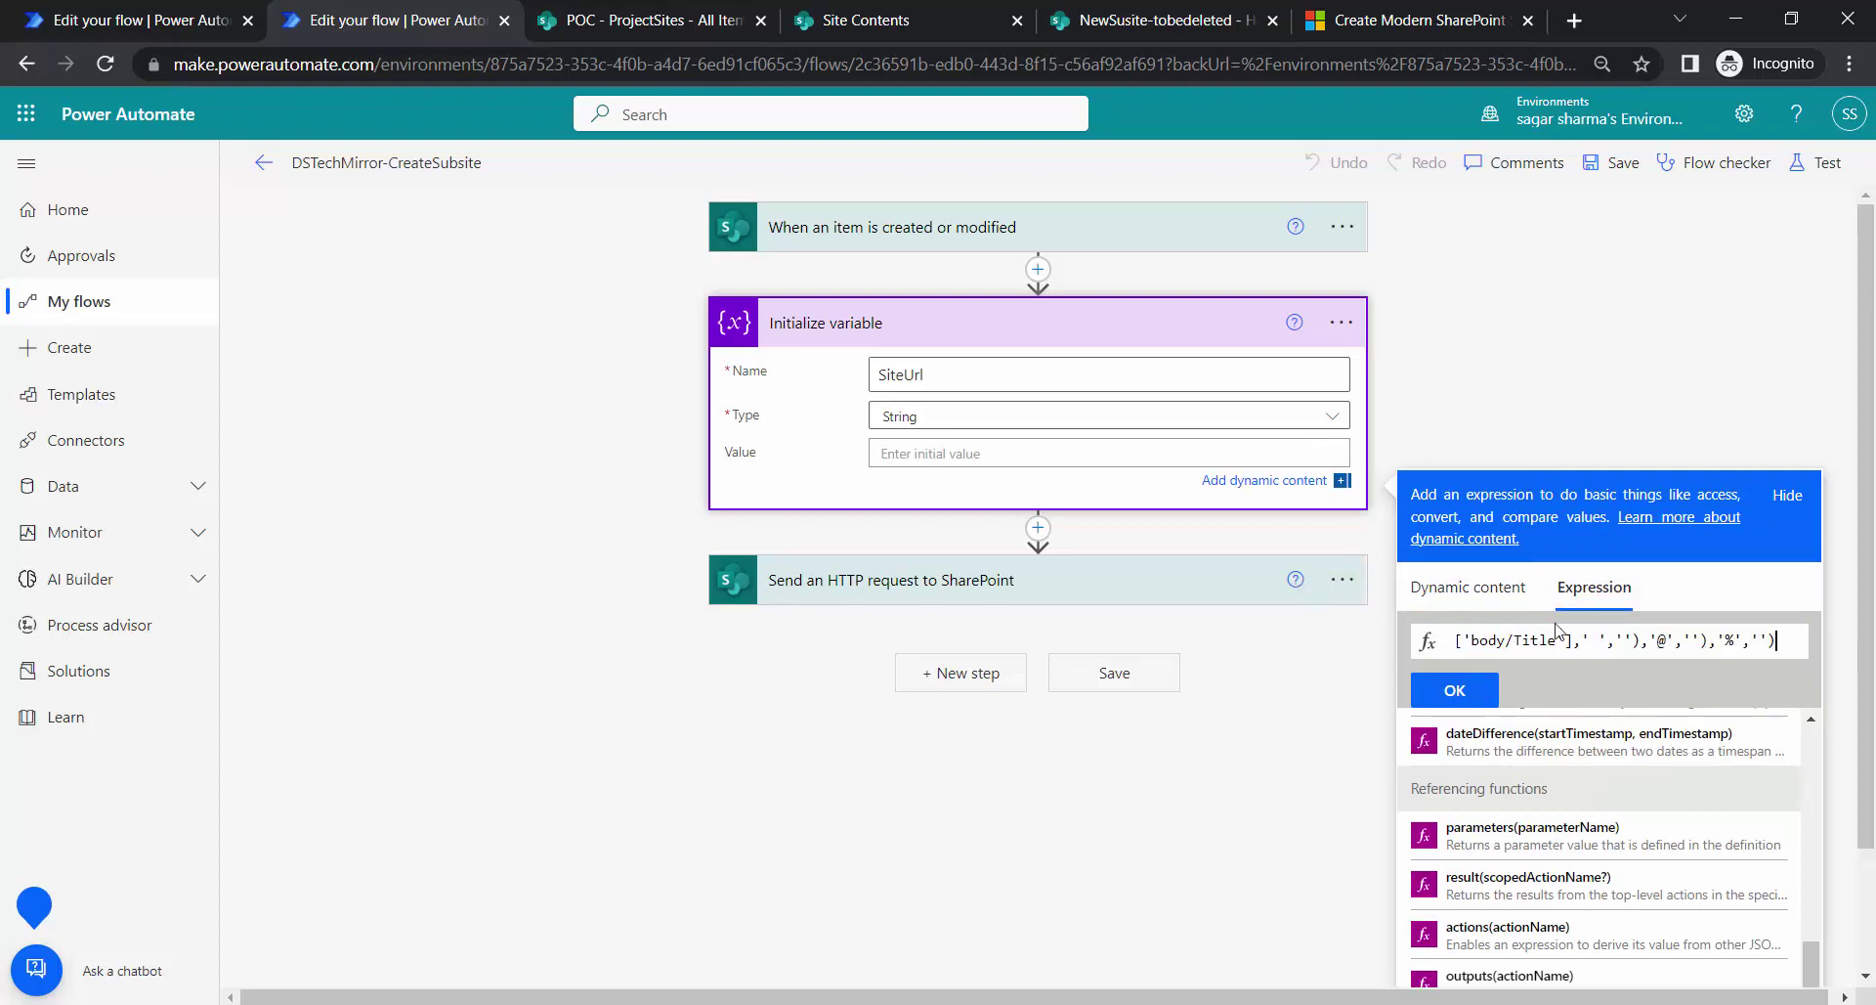
{"action": "left_click", "coordinate": [1468, 587]}
{"action": "left_click", "coordinate": [1456, 672]}
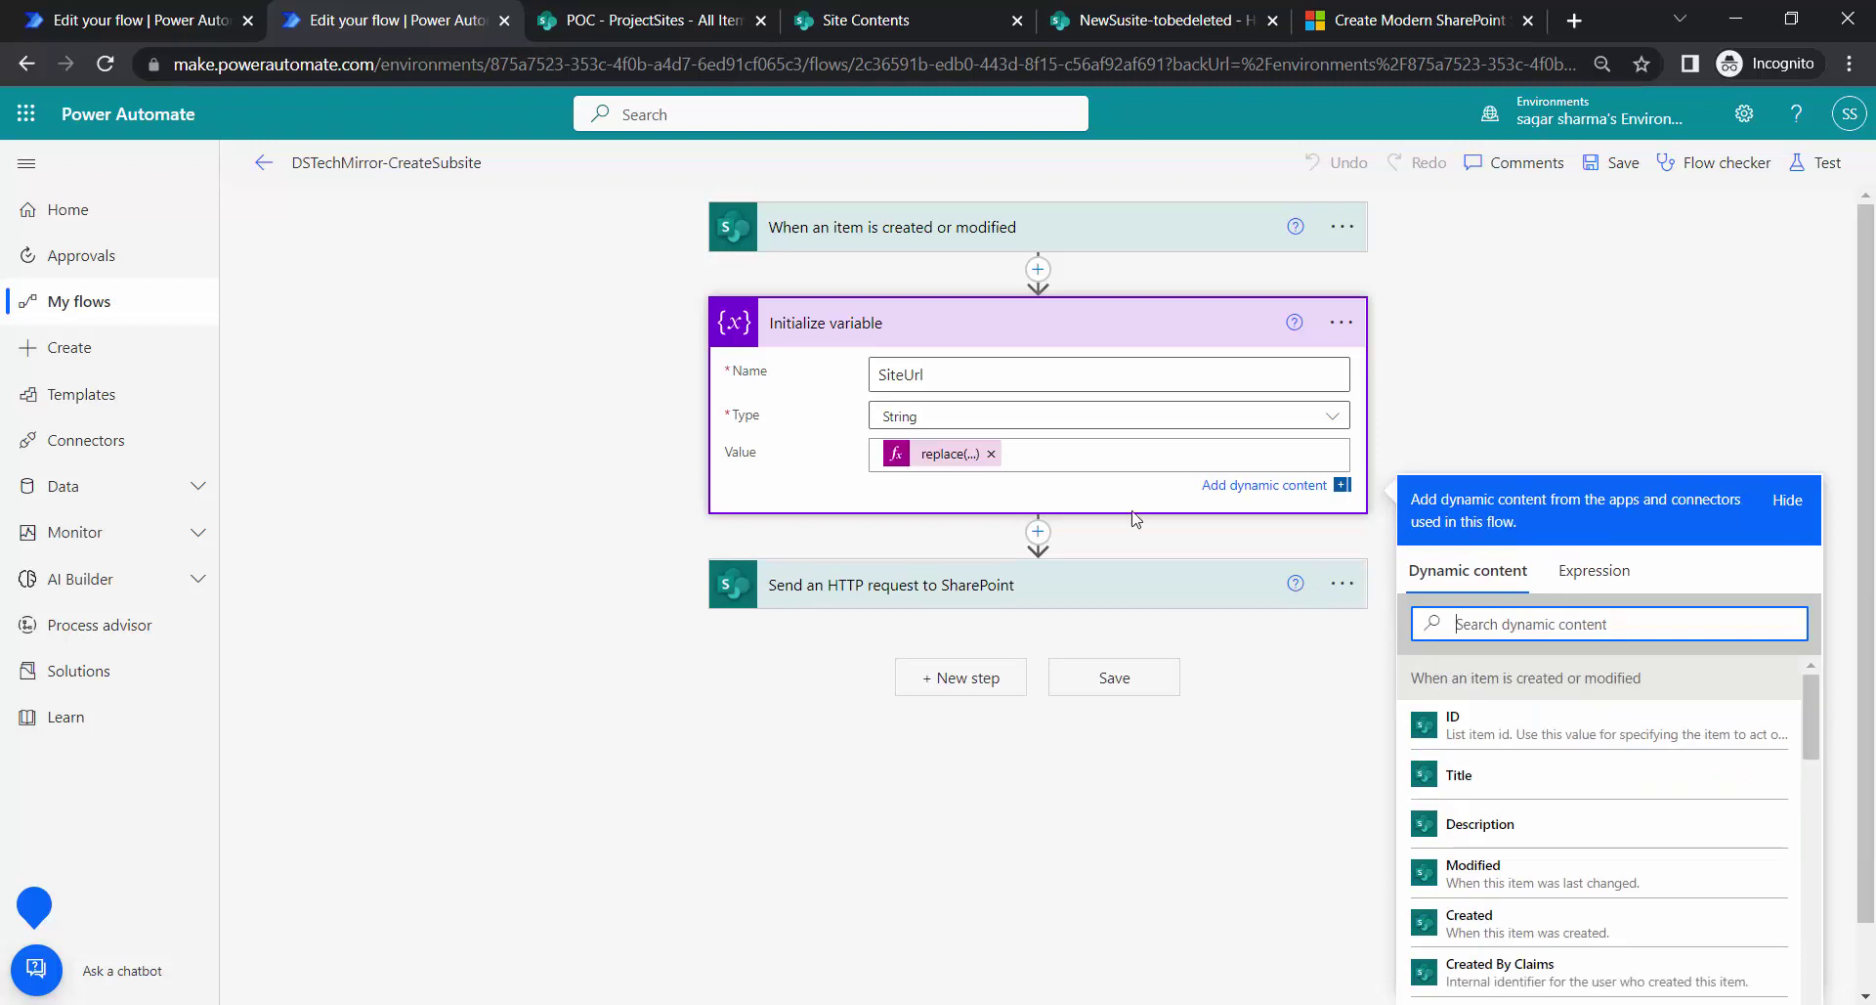
- Replace the Title token in the HTTP request body's 'Url' parameter with the SiteUrl variable and save the flow
{"action": "left_click", "coordinate": [956, 587]}
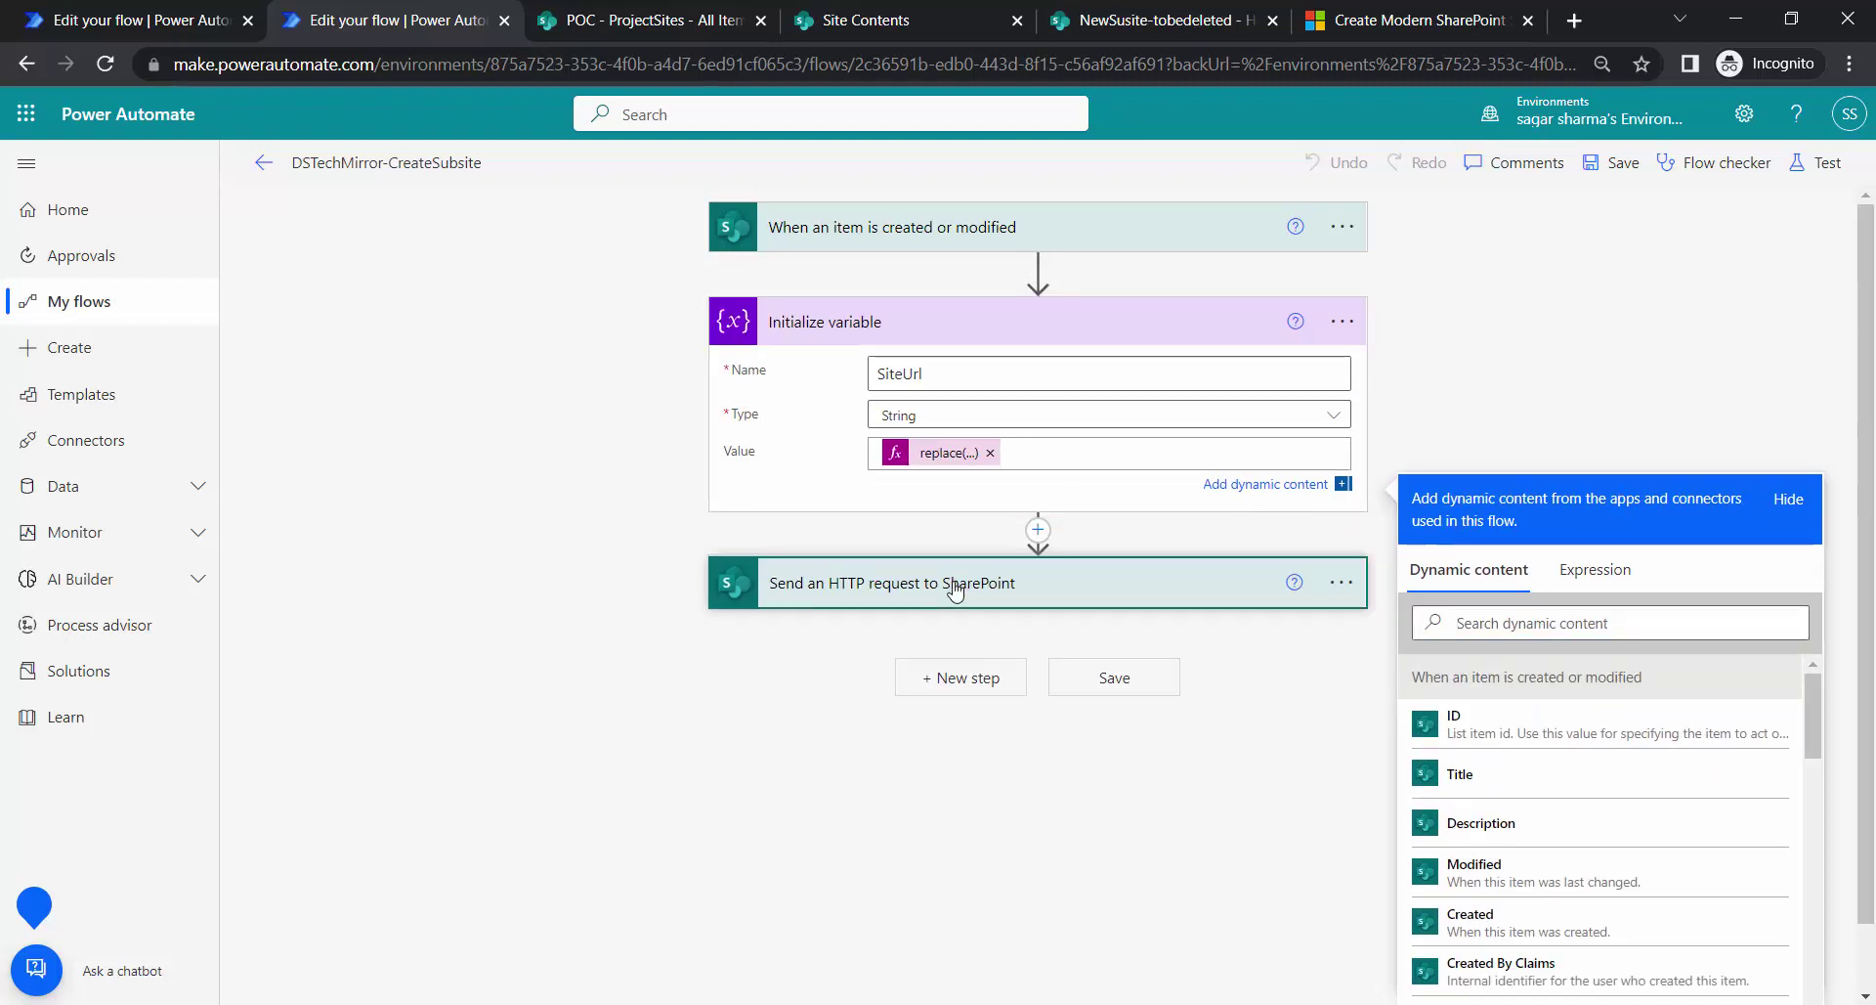
{"action": "scroll", "coordinate": [1027, 800], "scroll_direction": "down", "scroll_amount": 3}
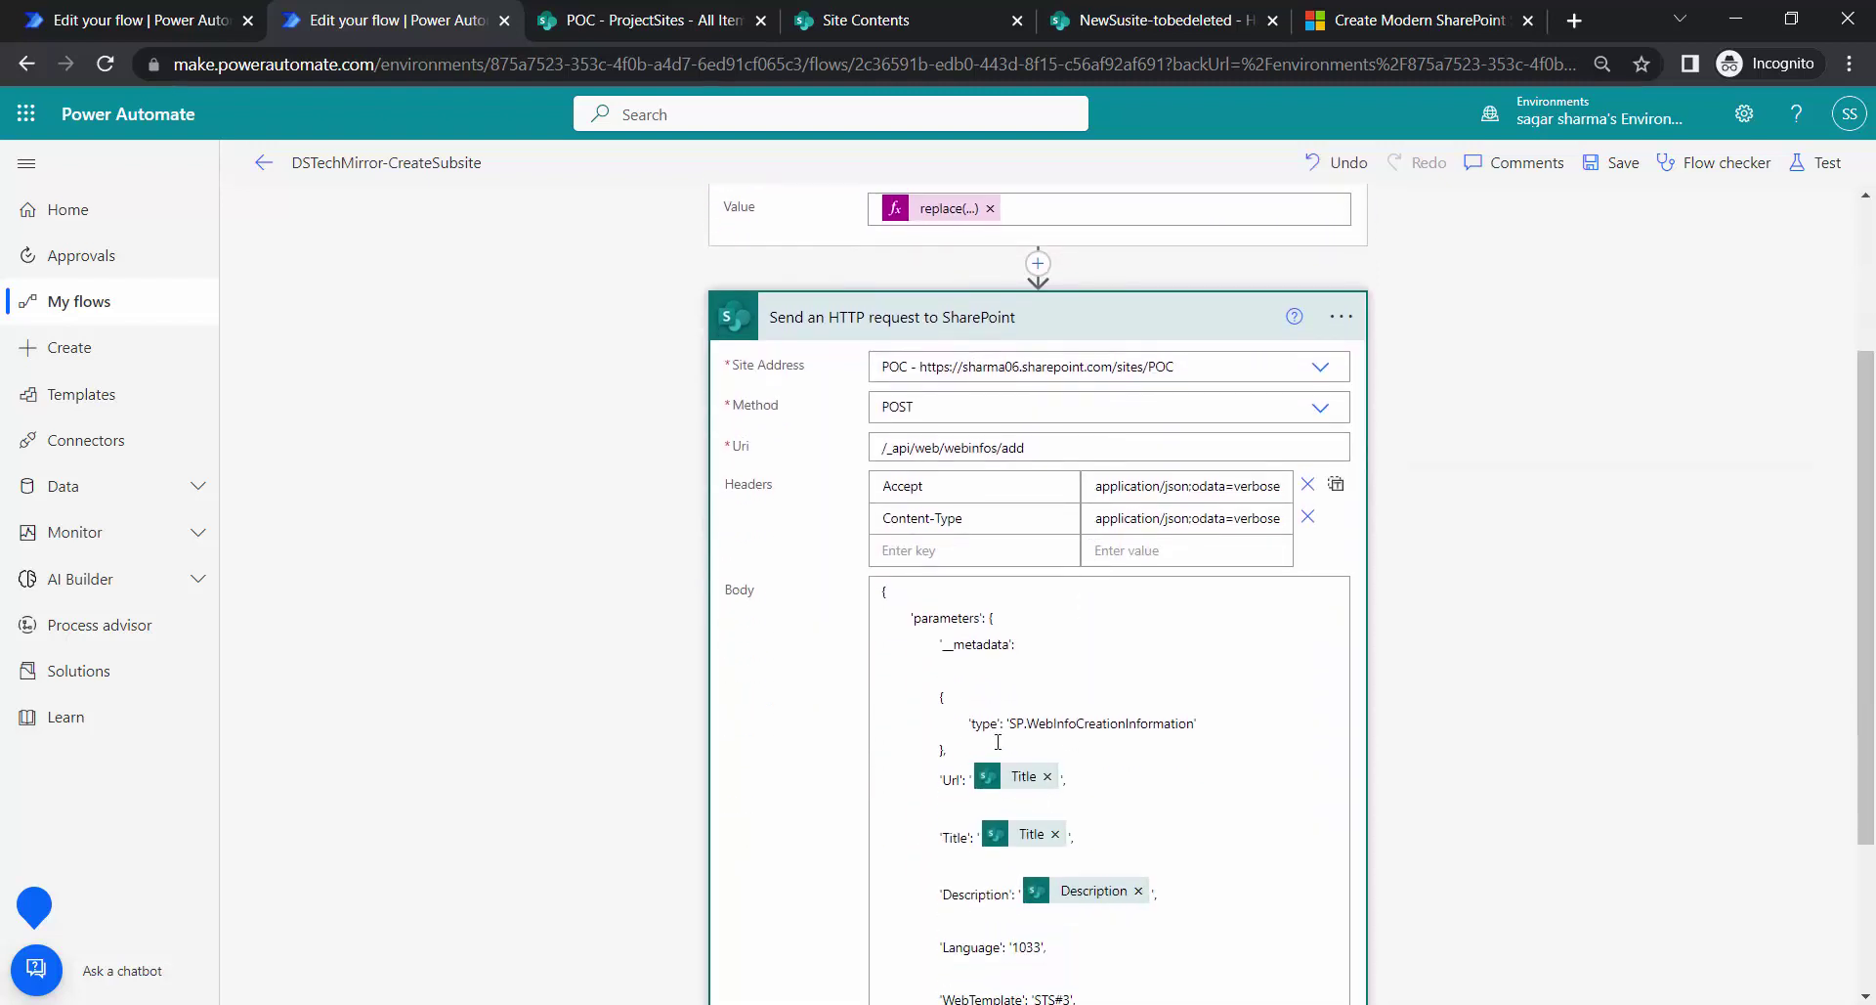
{"action": "left_click", "coordinate": [1047, 776]}
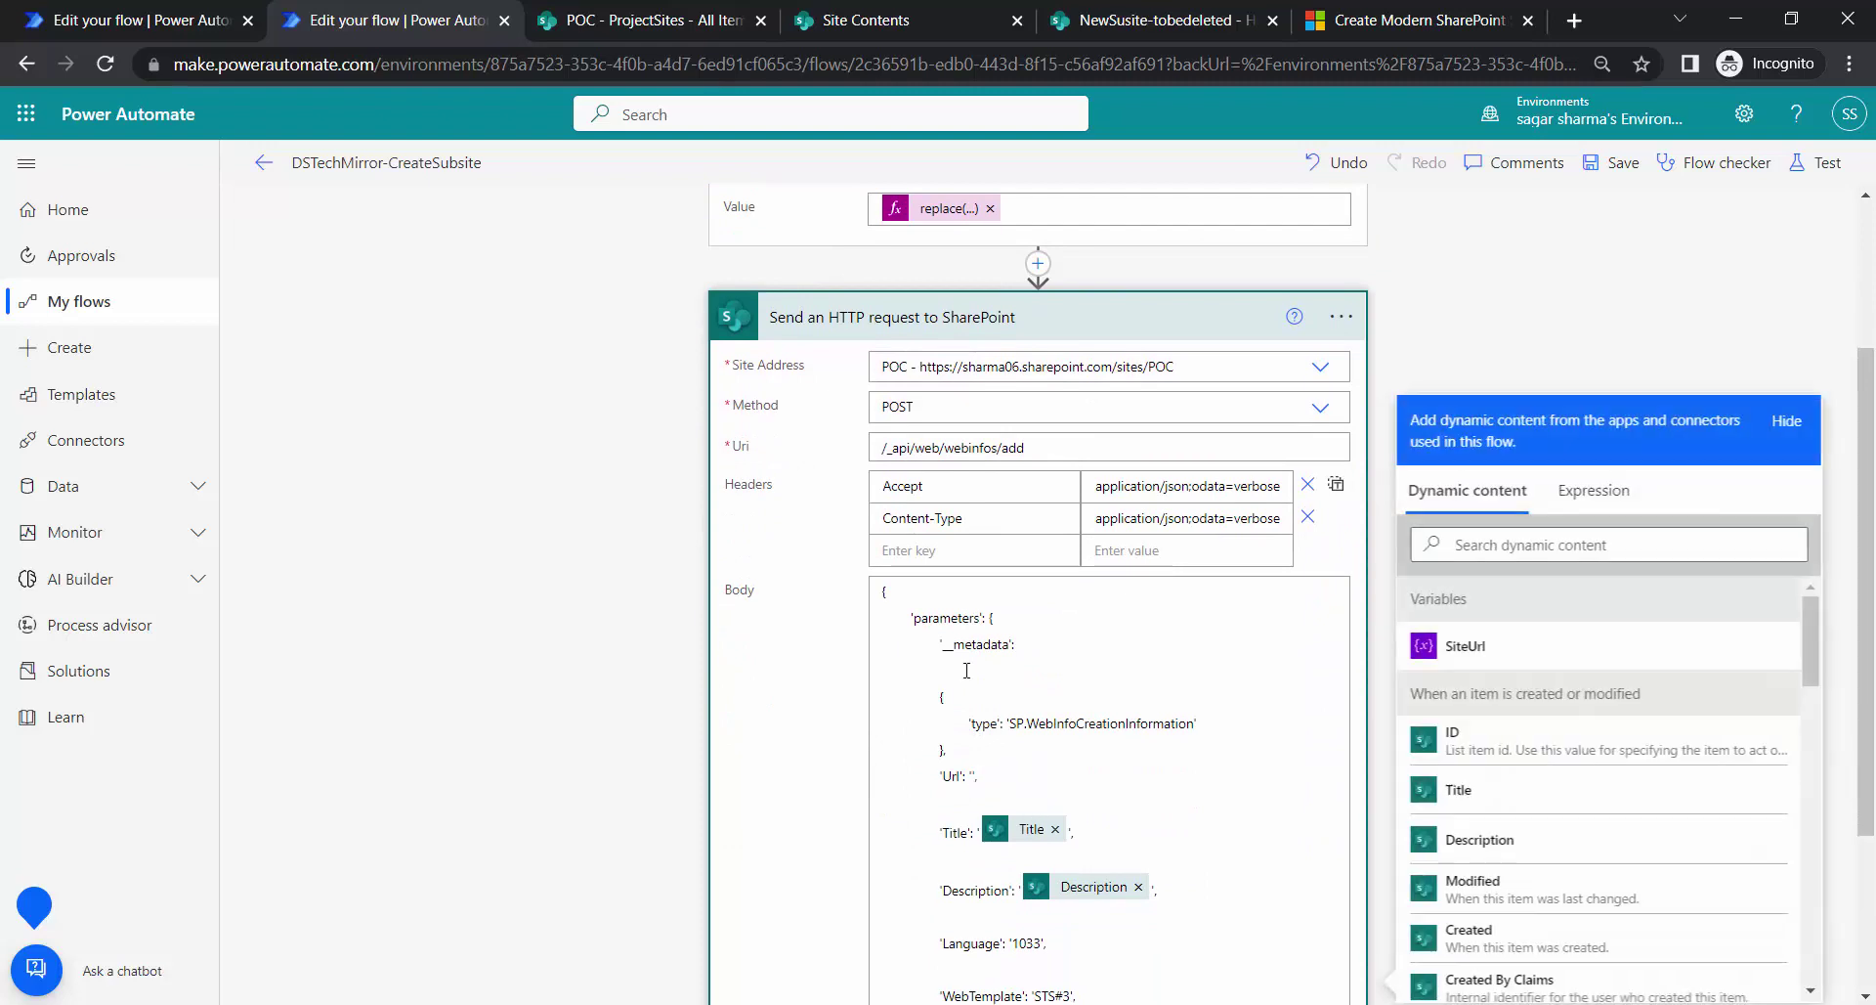
{"action": "scroll", "coordinate": [997, 487], "scroll_direction": "up", "scroll_amount": 3}
{"action": "scroll", "coordinate": [997, 487], "scroll_direction": "down", "scroll_amount": 5}
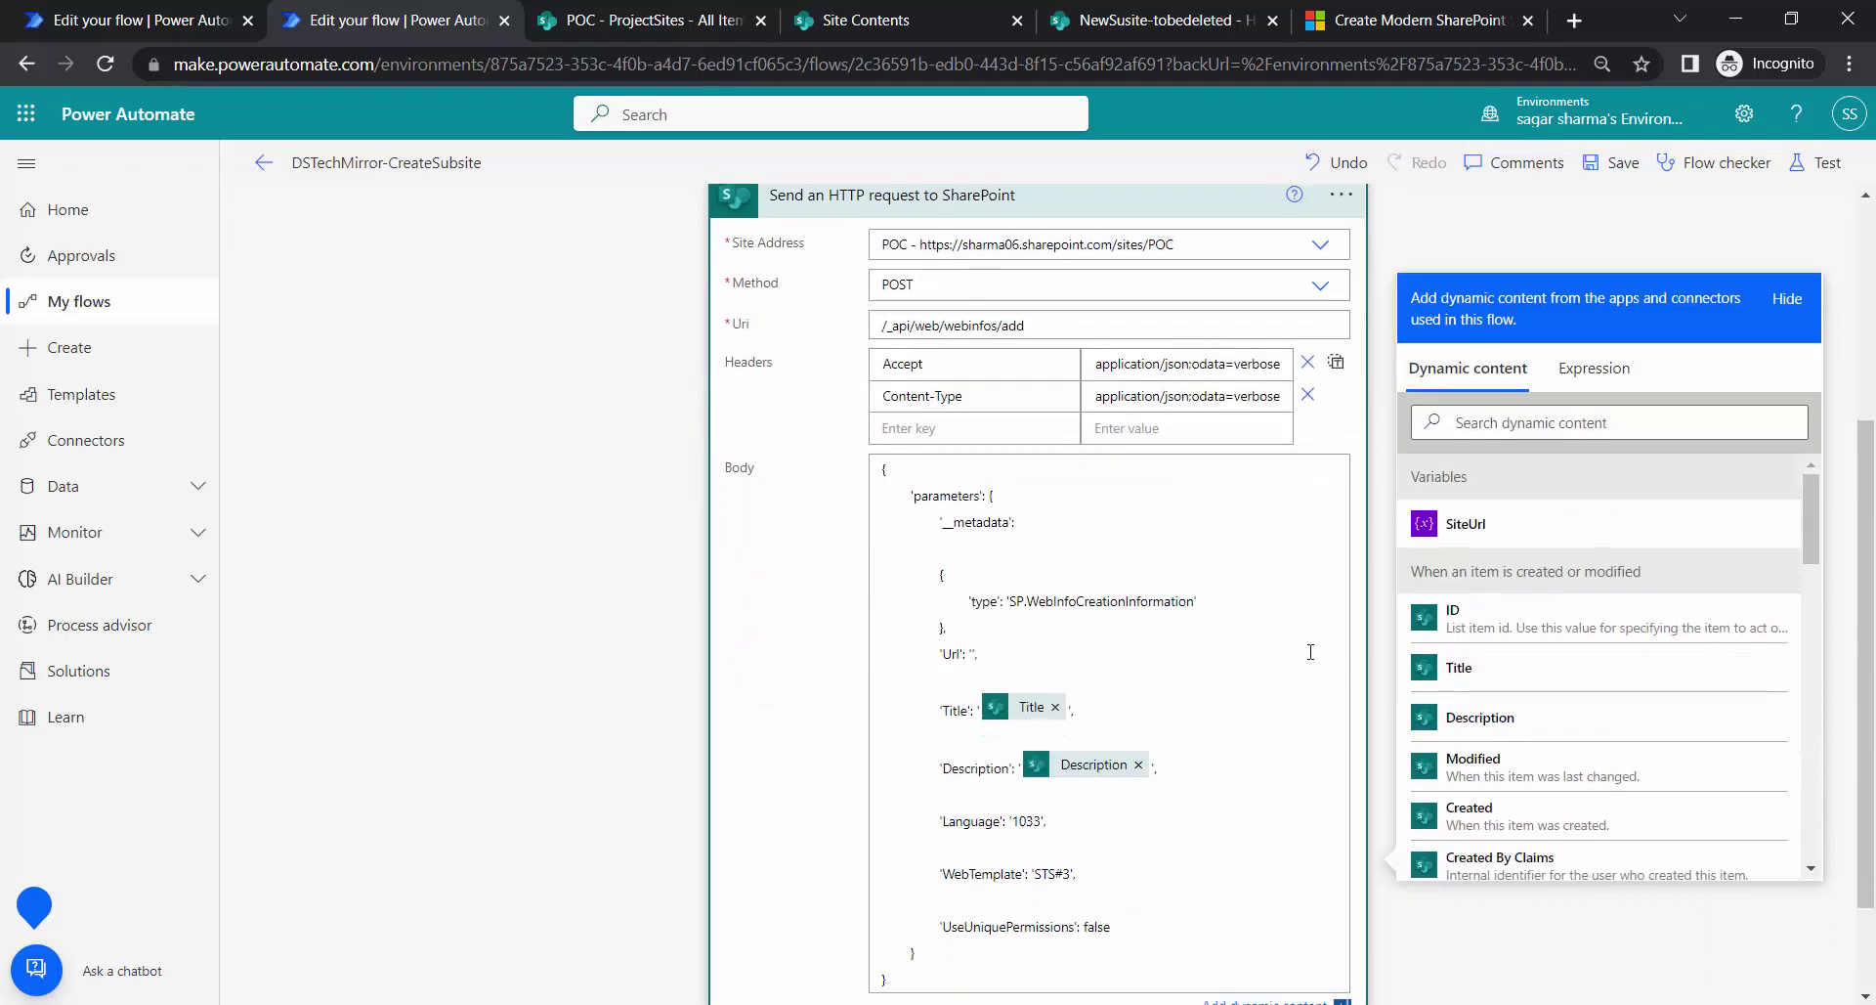
{"action": "left_click", "coordinate": [1520, 519]}
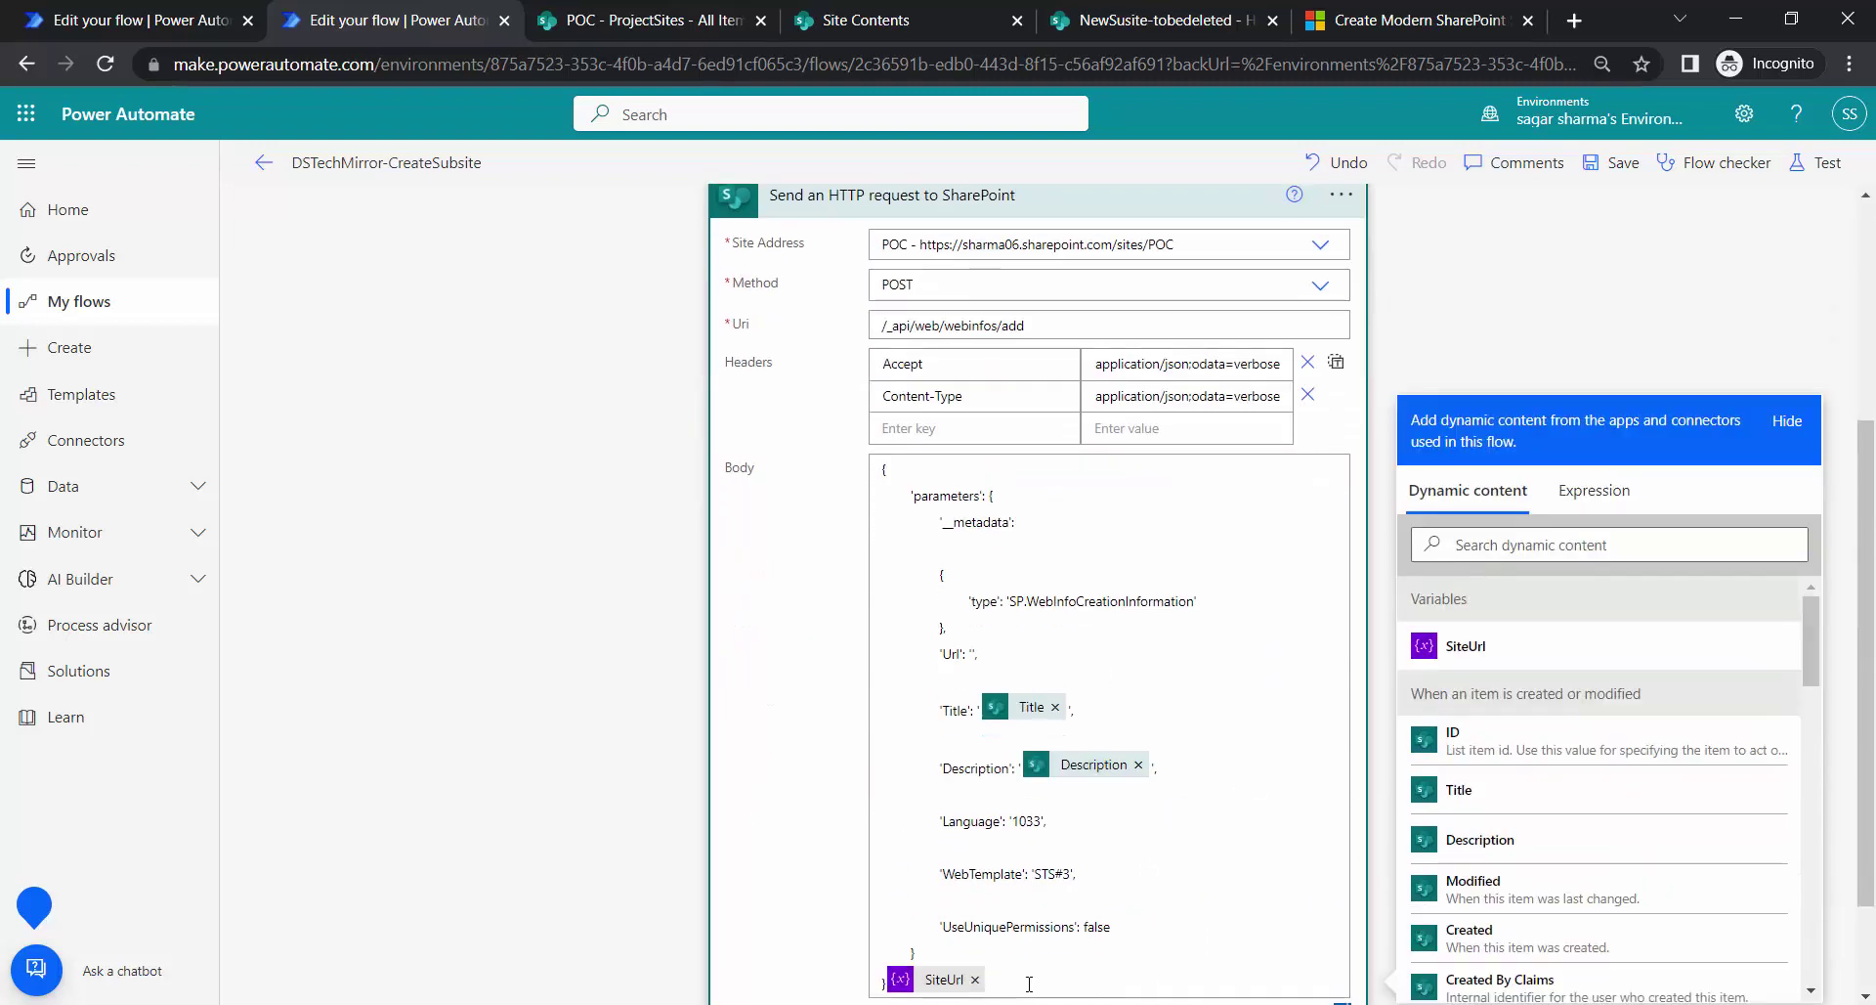
{"action": "left_click", "coordinate": [975, 980]}
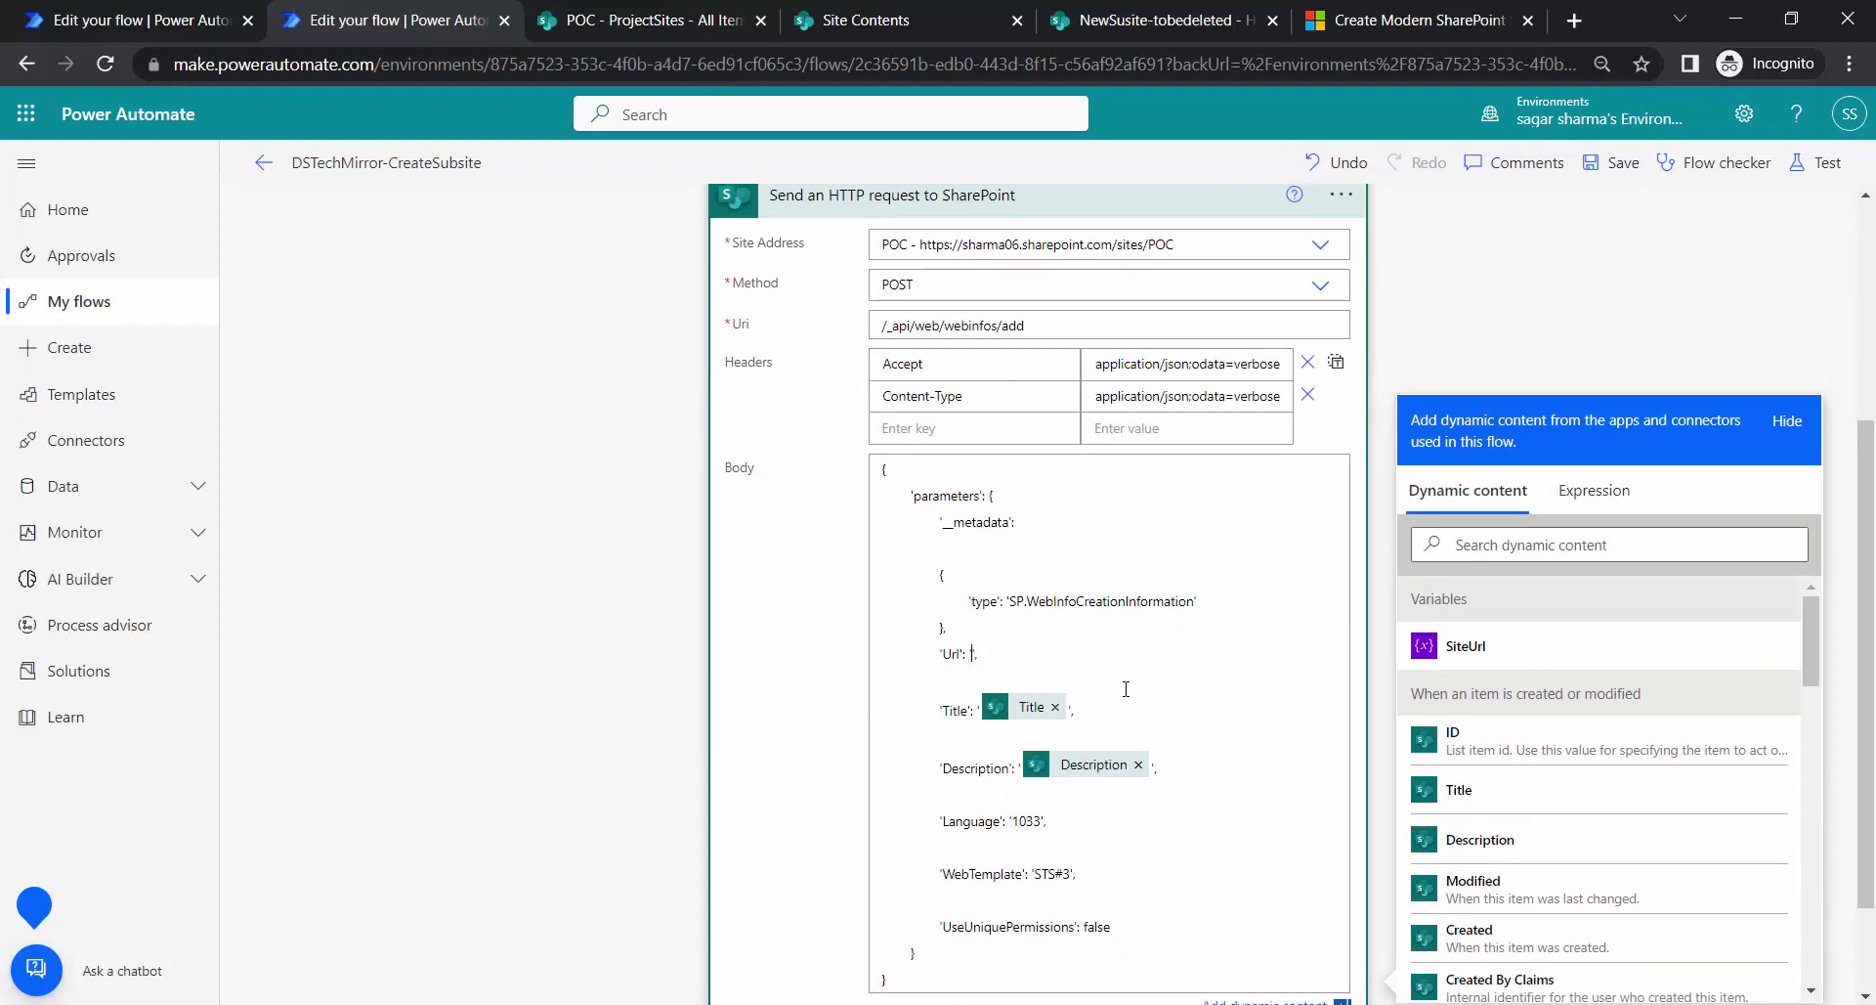
{"action": "left_click", "coordinate": [1466, 646]}
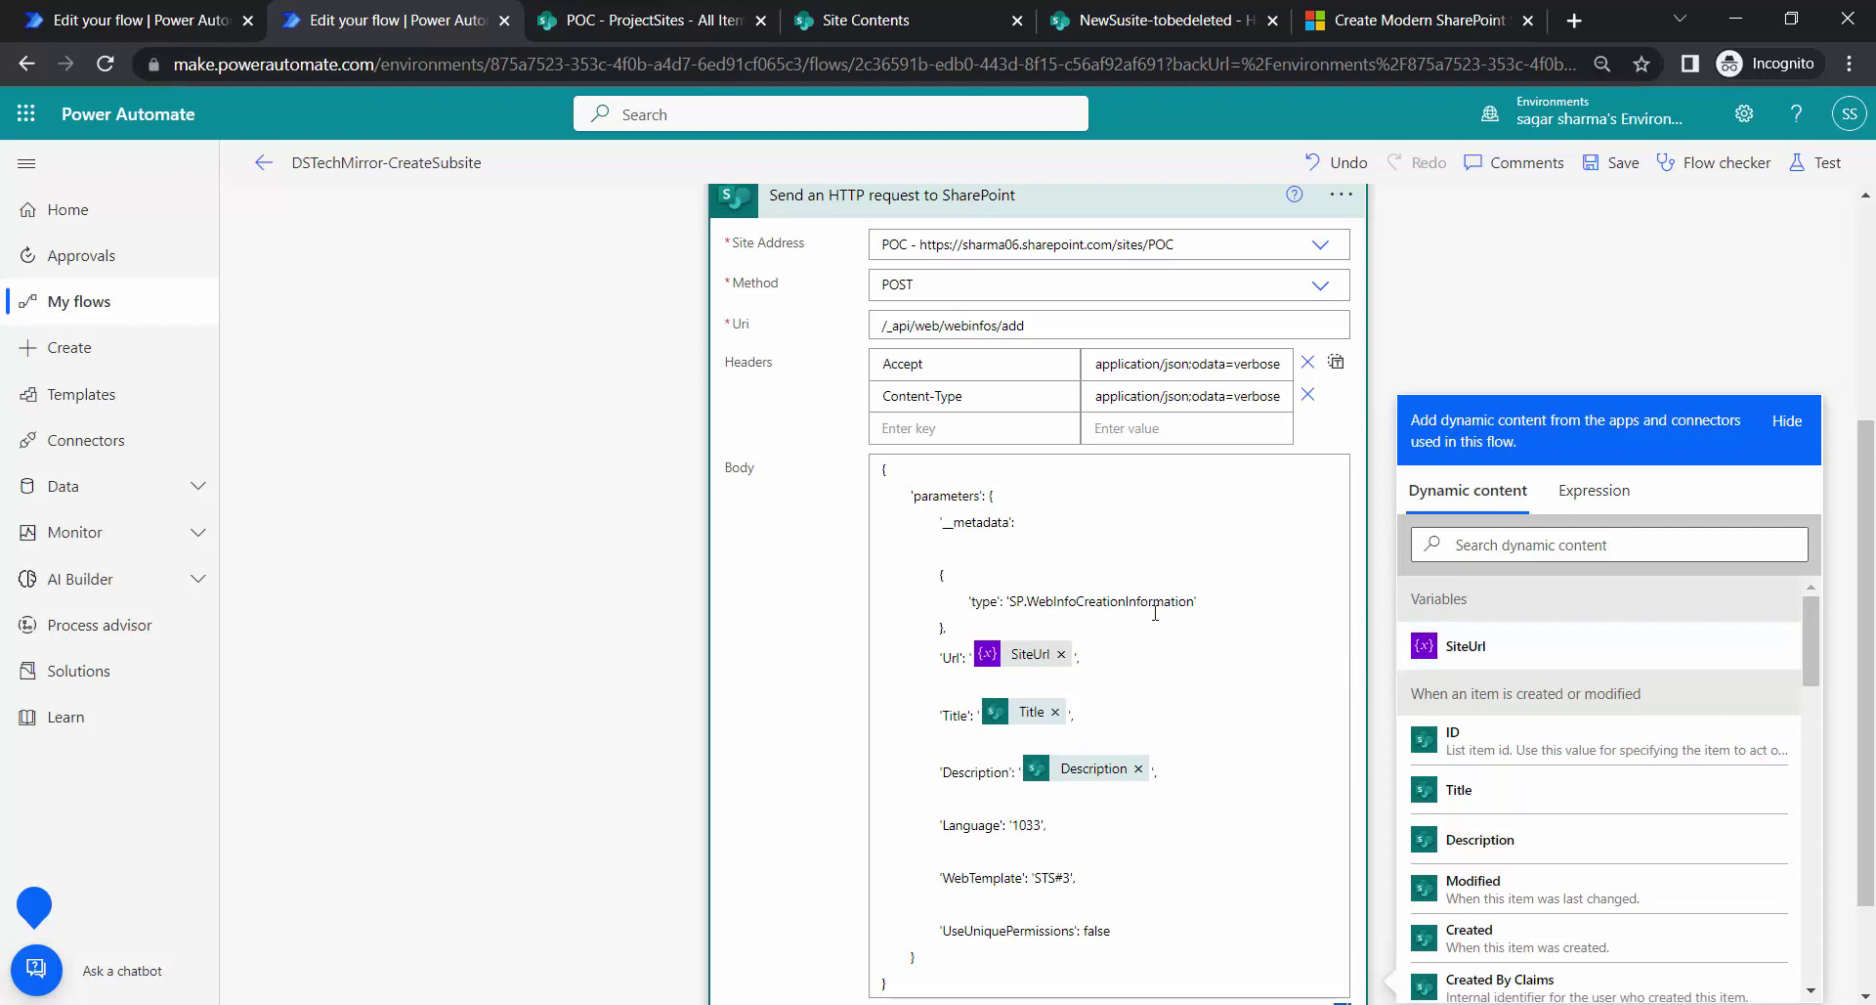
{"action": "left_click", "coordinate": [1623, 164]}
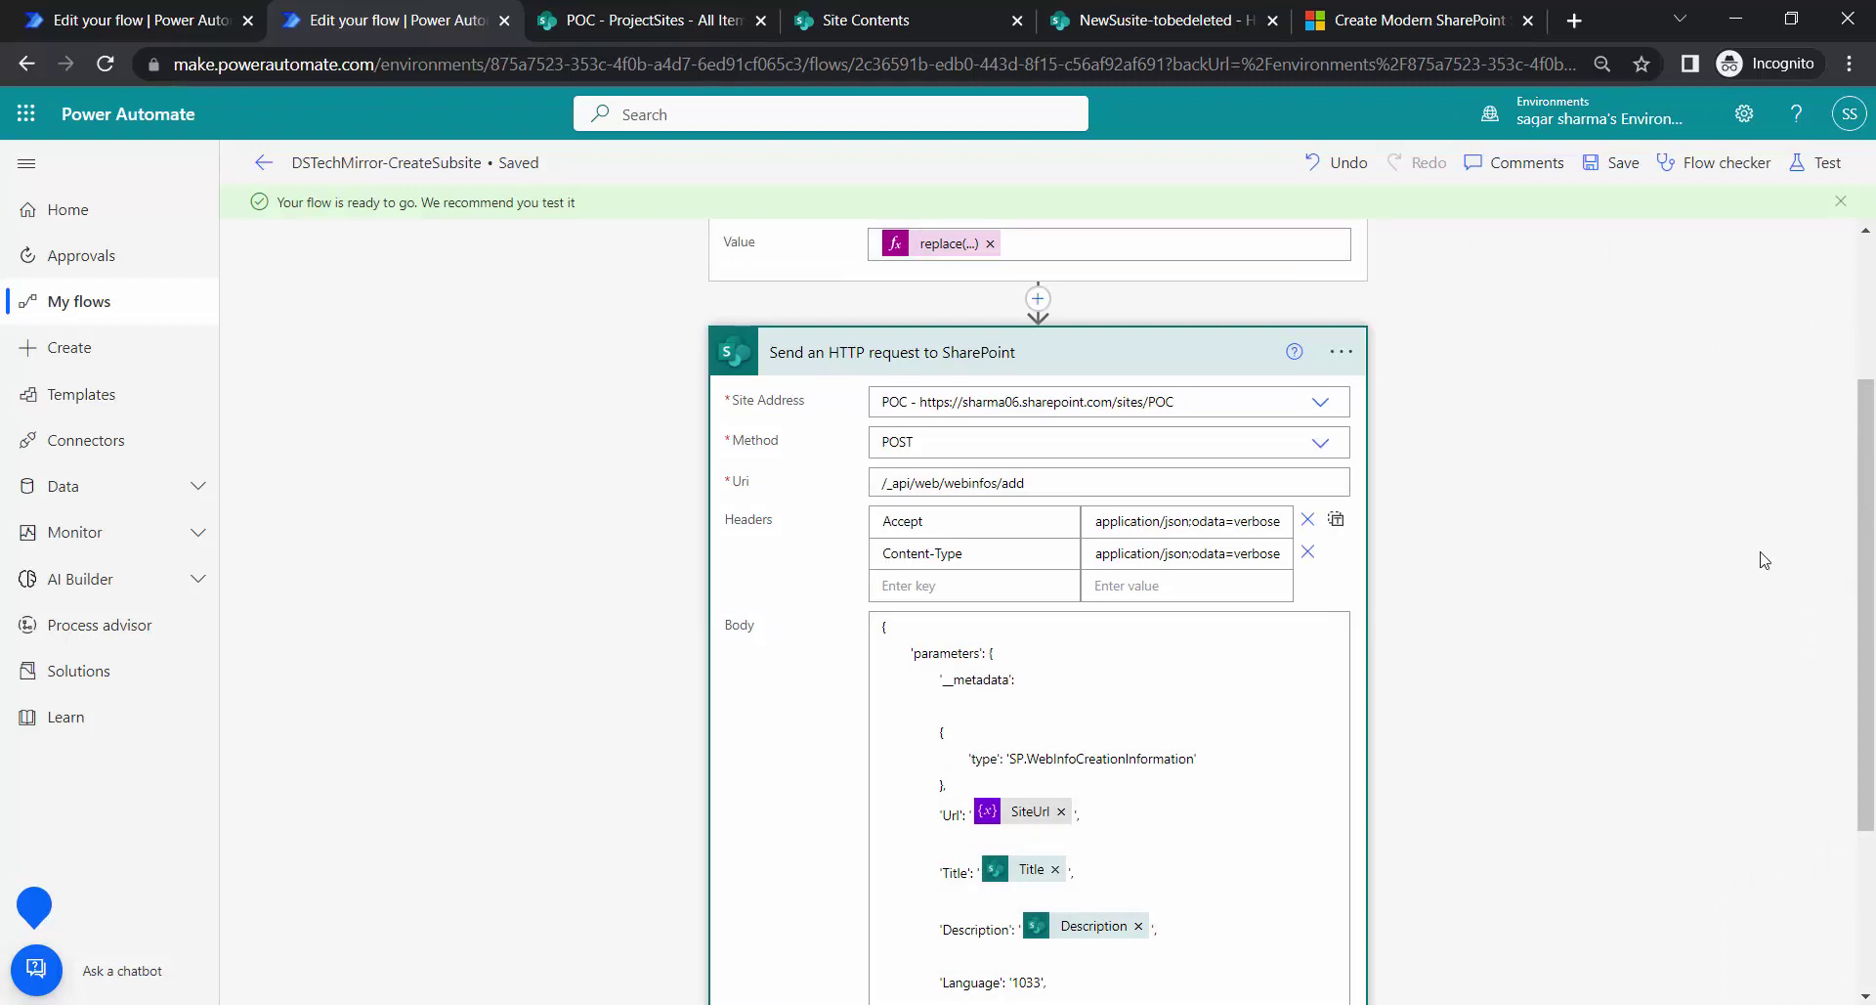
{"action": "left_click", "coordinate": [640, 20]}
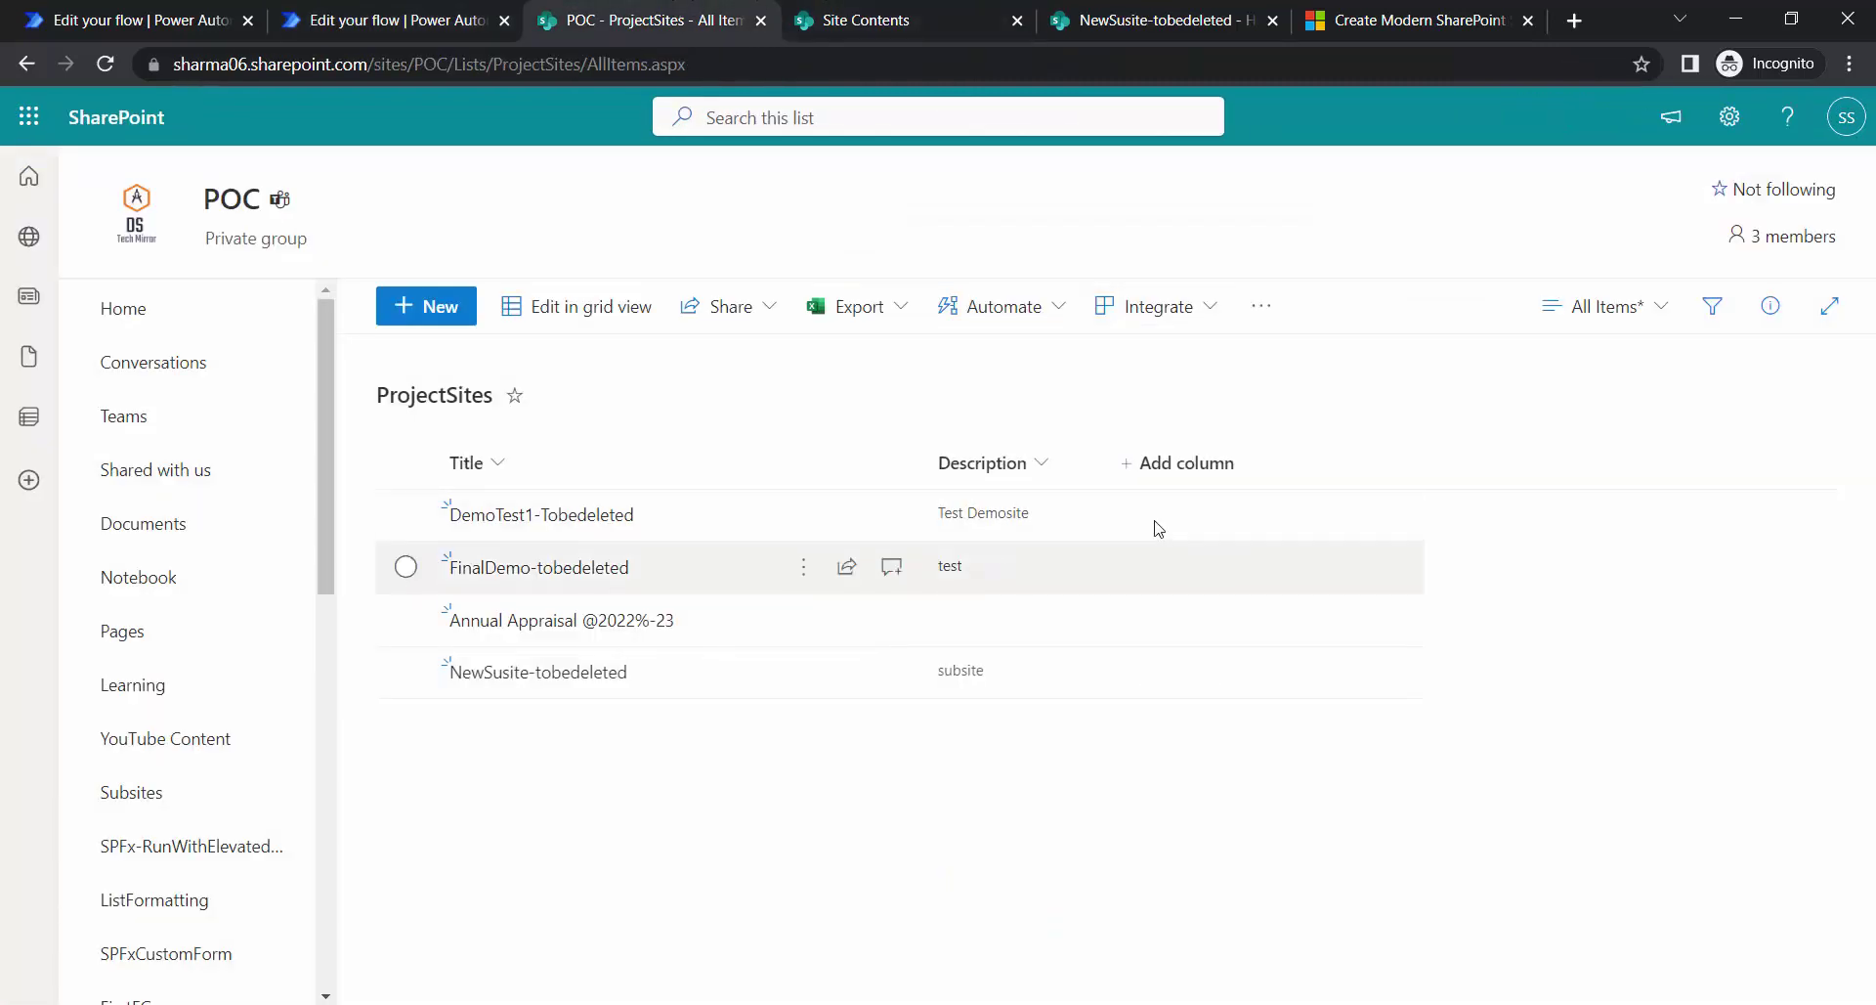
{"action": "left_click", "coordinate": [426, 306]}
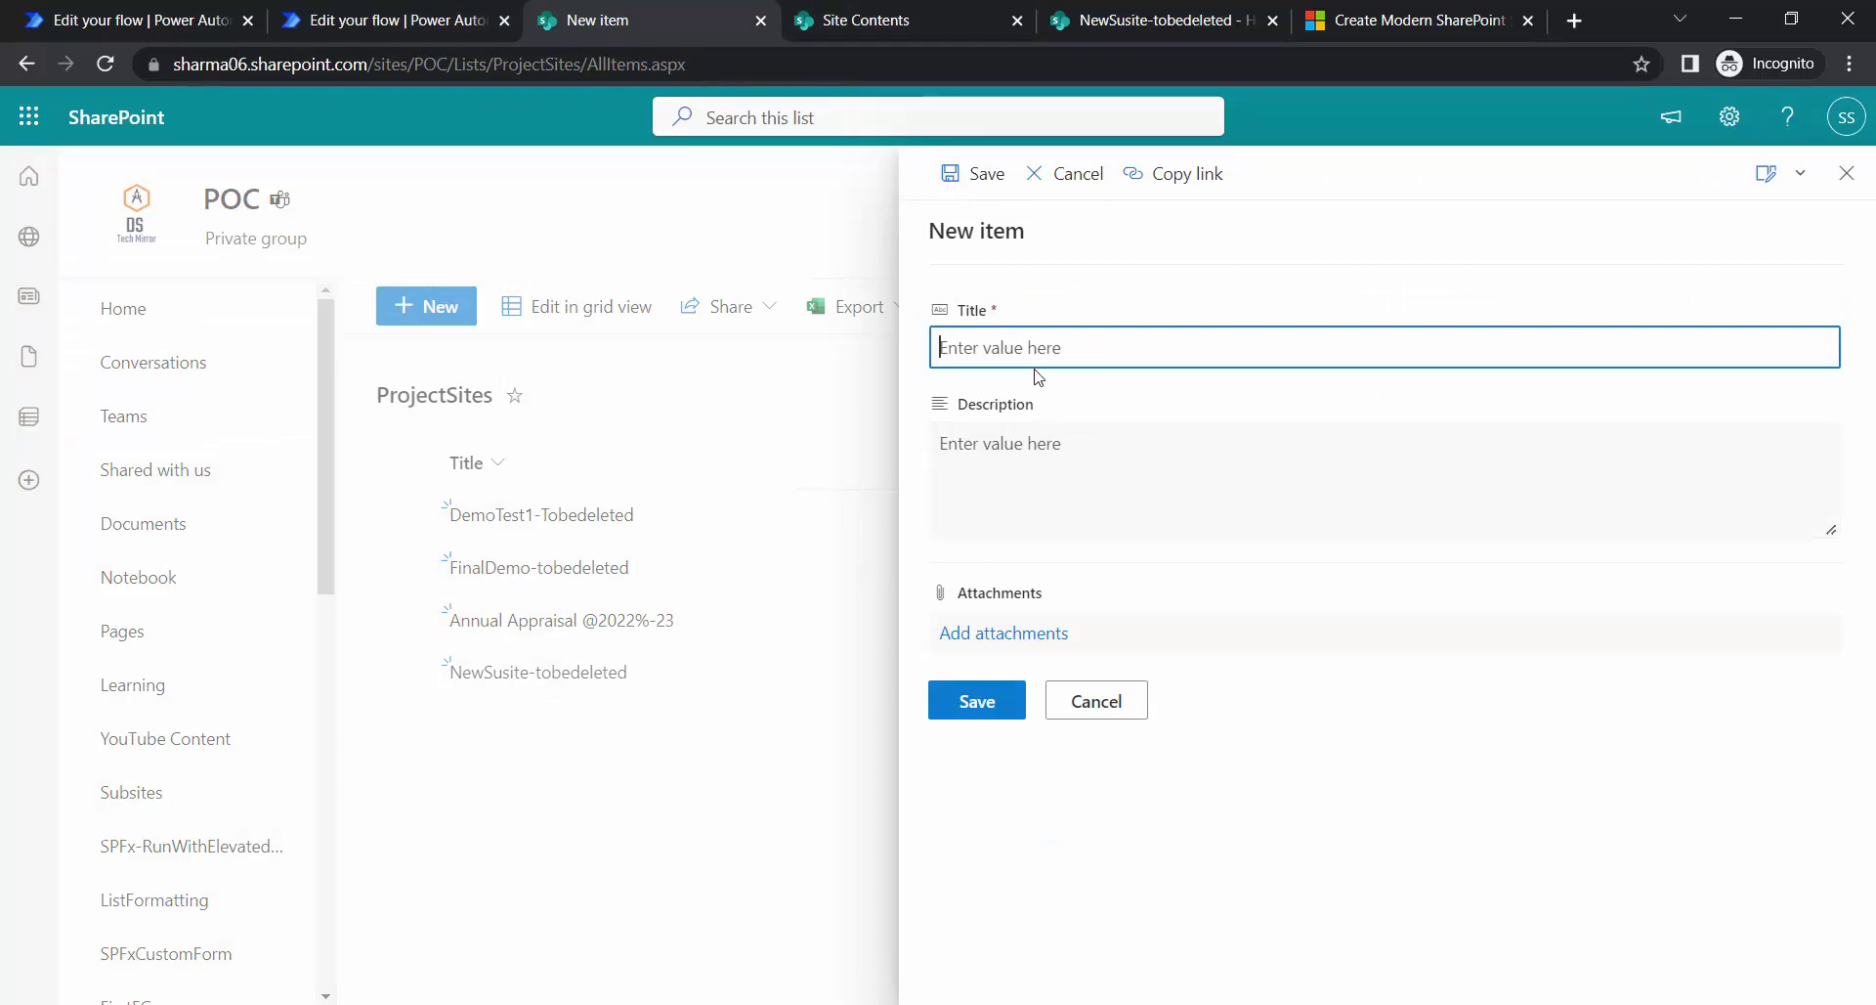
{"action": "type", "text": "%%%   @@ TestSubsite"}
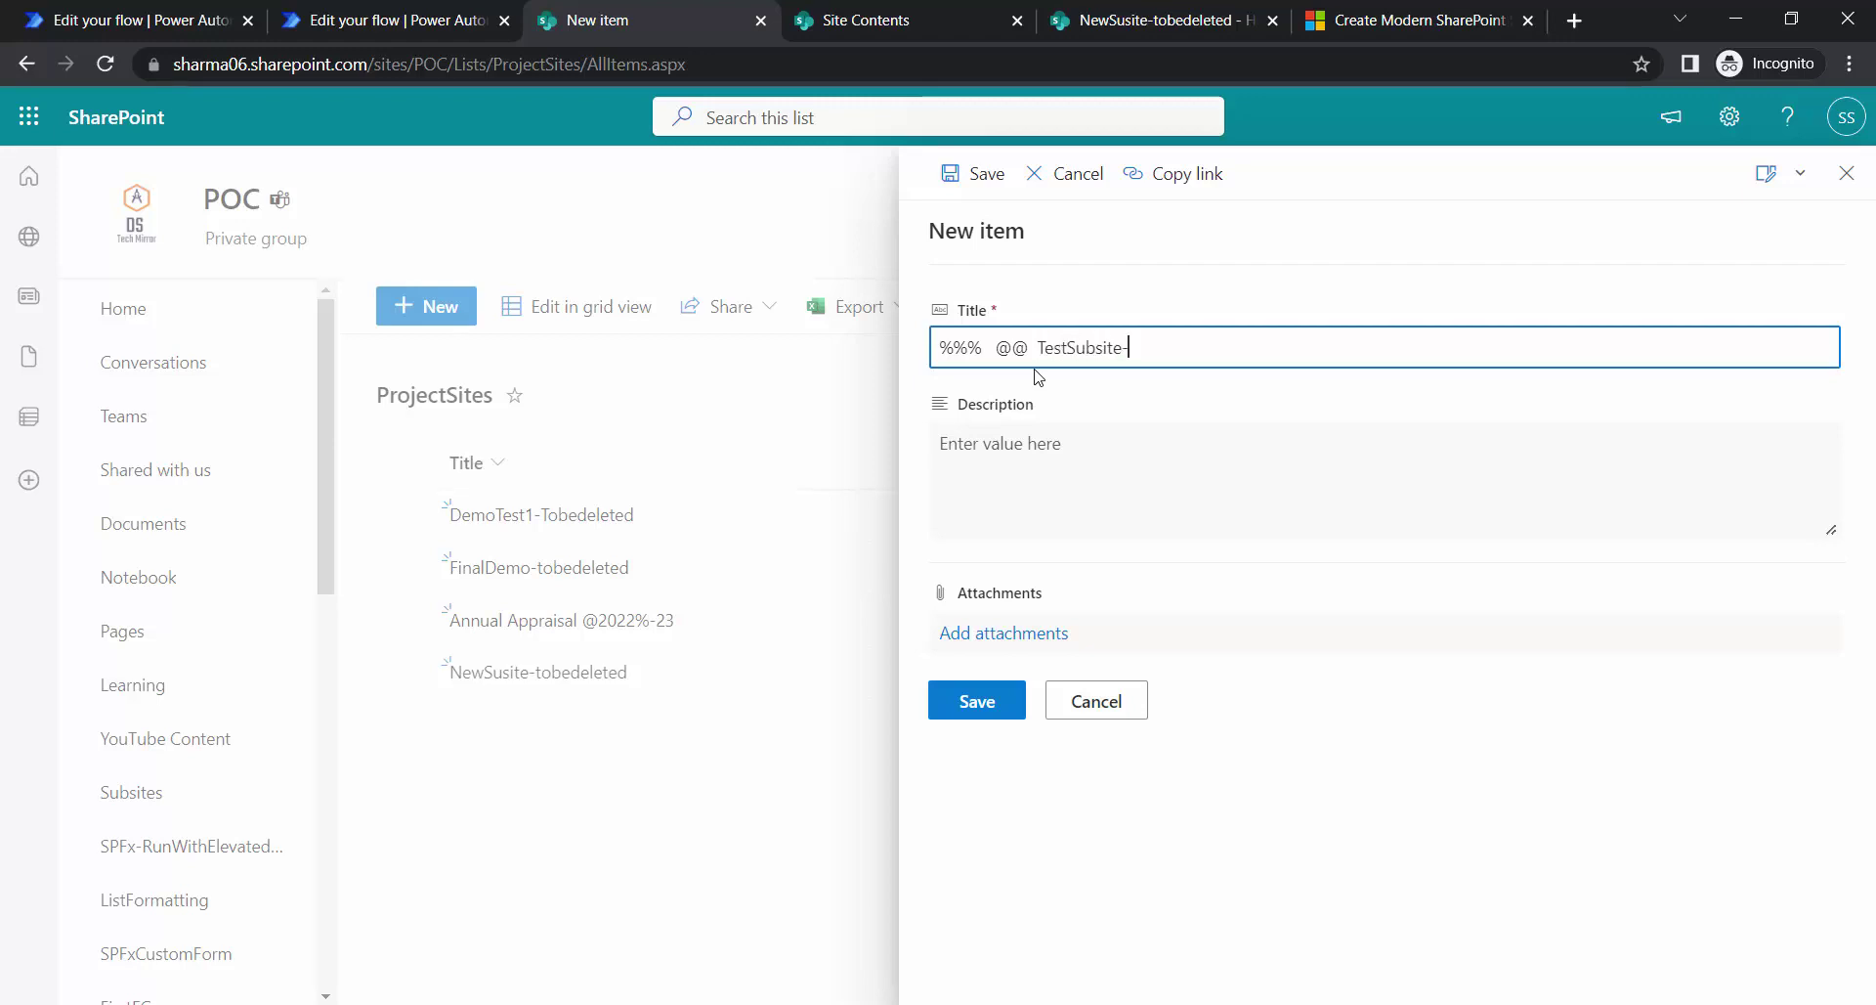
{"action": "type", "text": "-TobeDelted"}
{"action": "key", "text": "BackSpace"}
{"action": "key", "text": "BackSpace"}
{"action": "type", "text": "eted"}
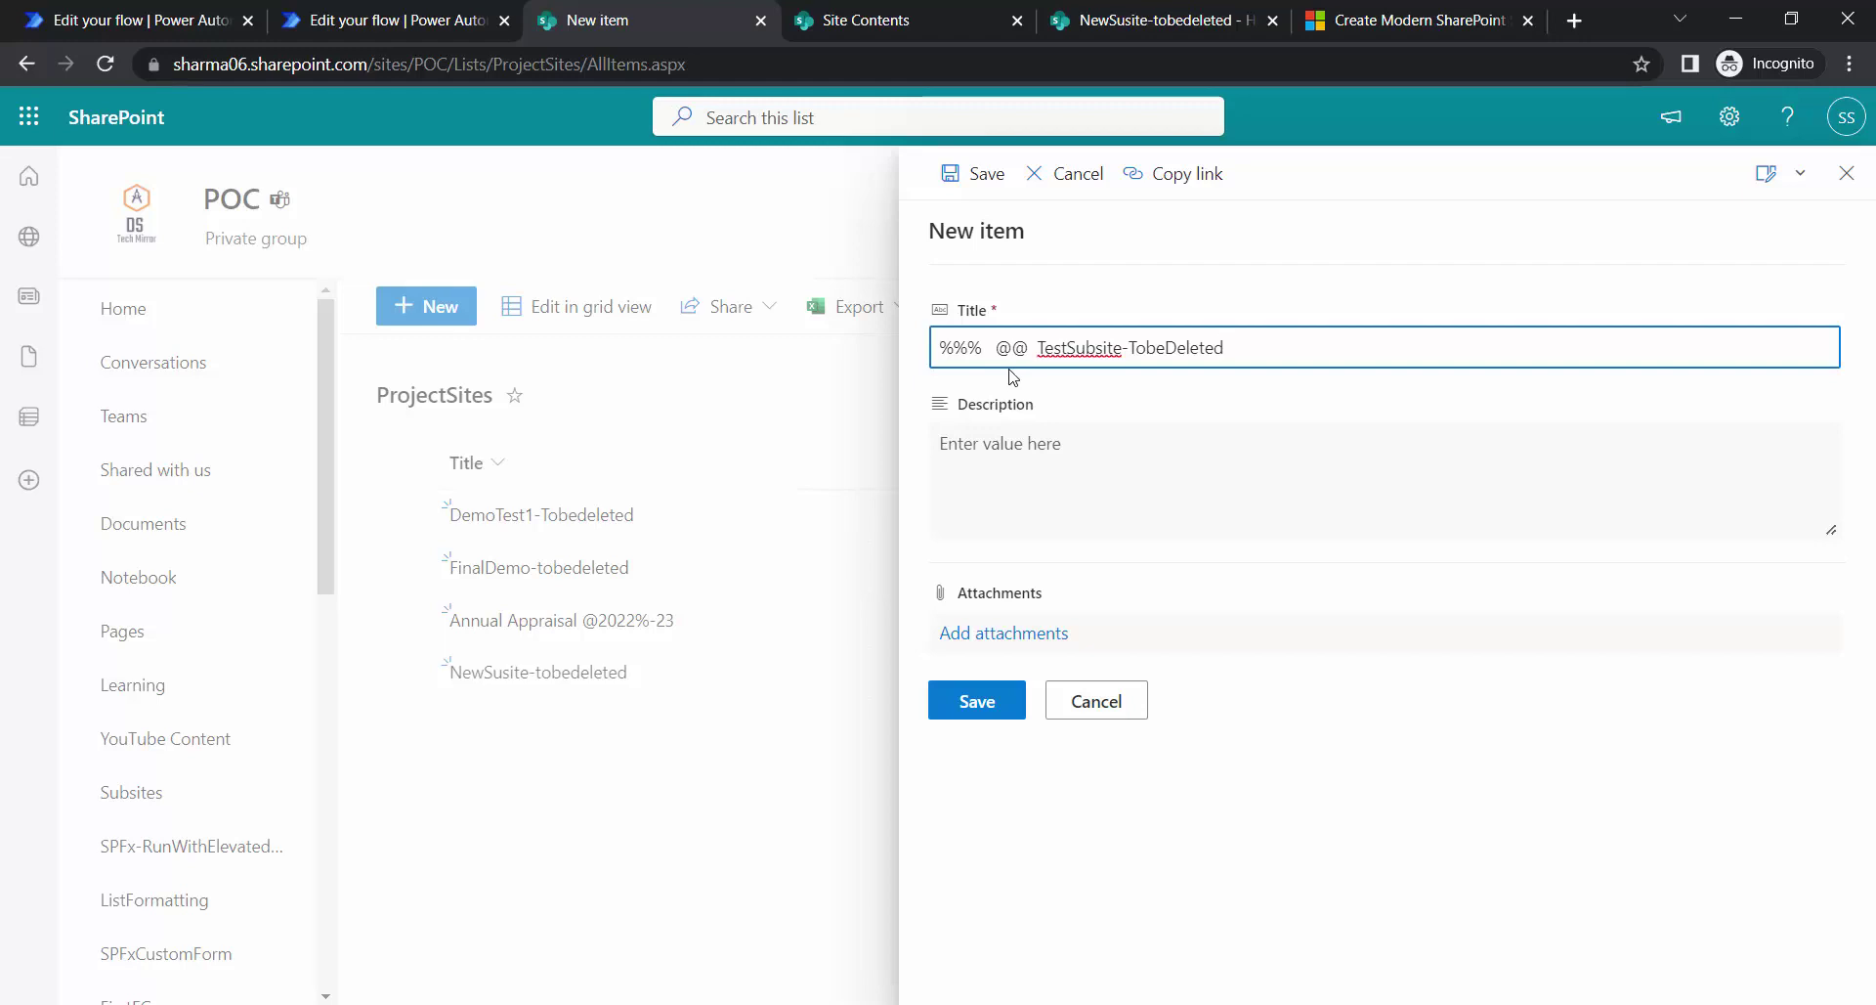
{"action": "key", "text": "ctrl+Left"}
{"action": "key", "text": "BackSpace"}
{"action": "left_click", "coordinate": [1130, 347]}
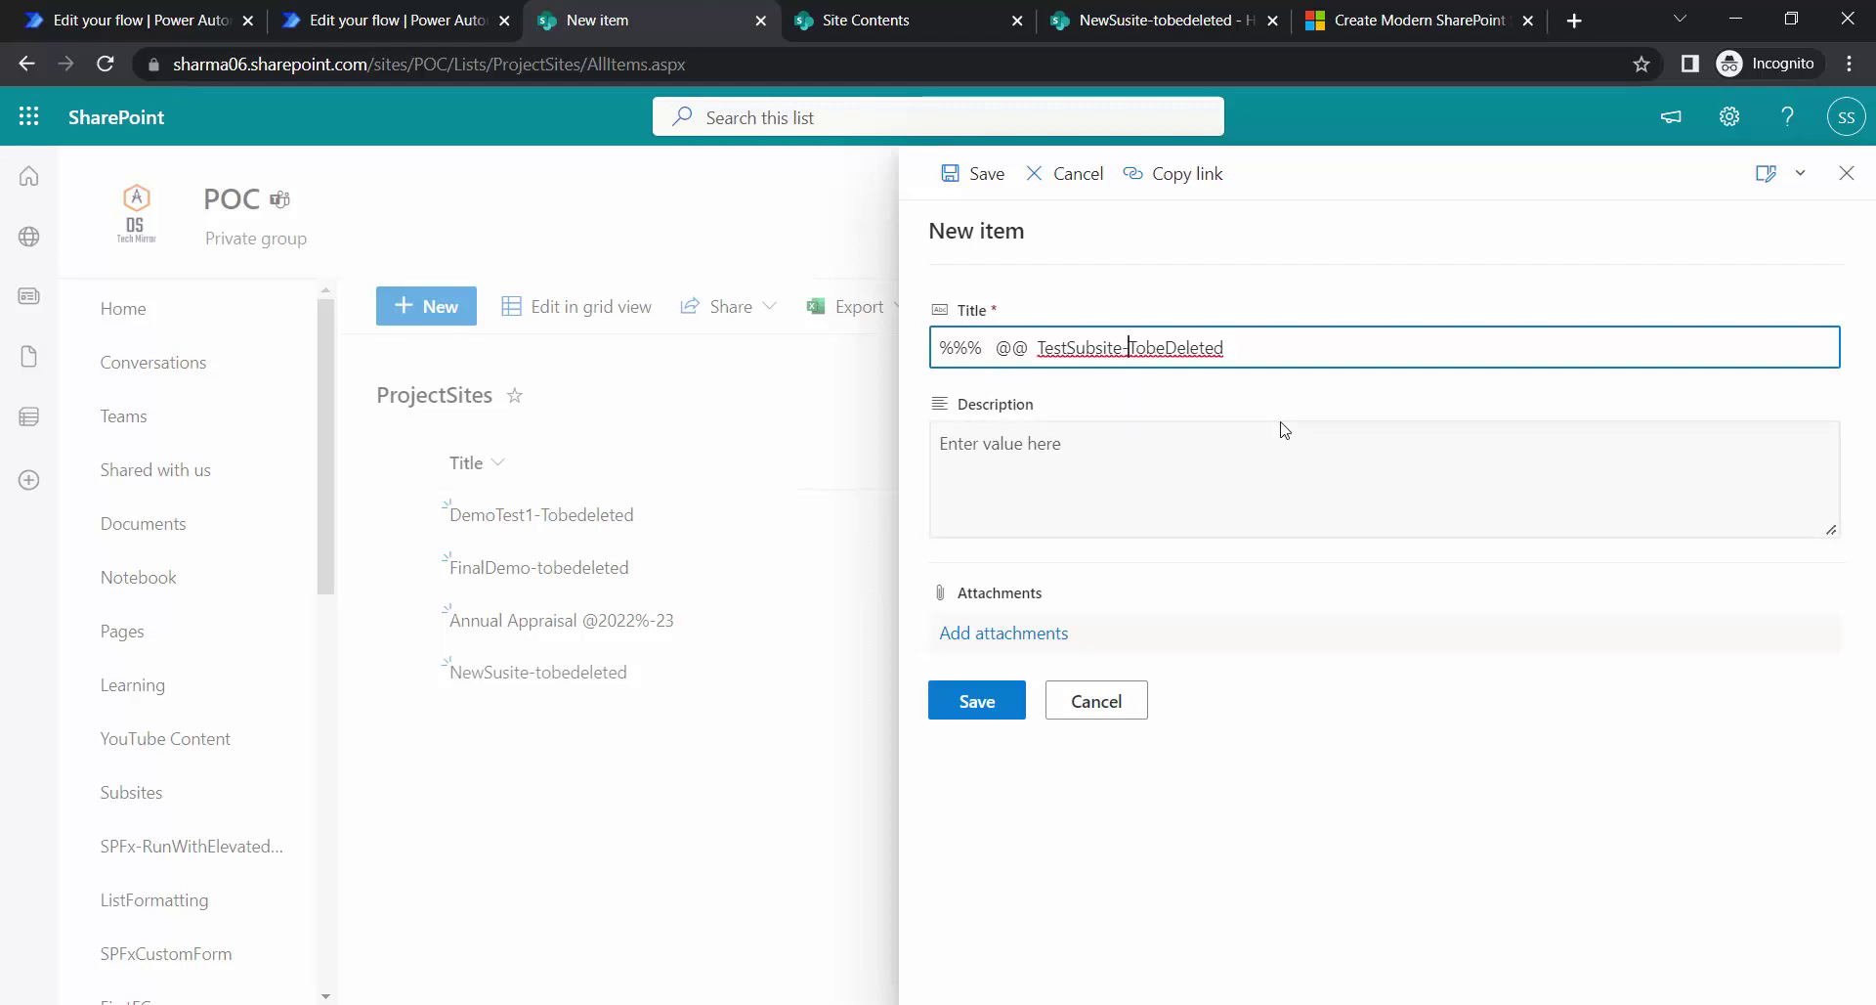
{"action": "type", "text": "%%%%"}
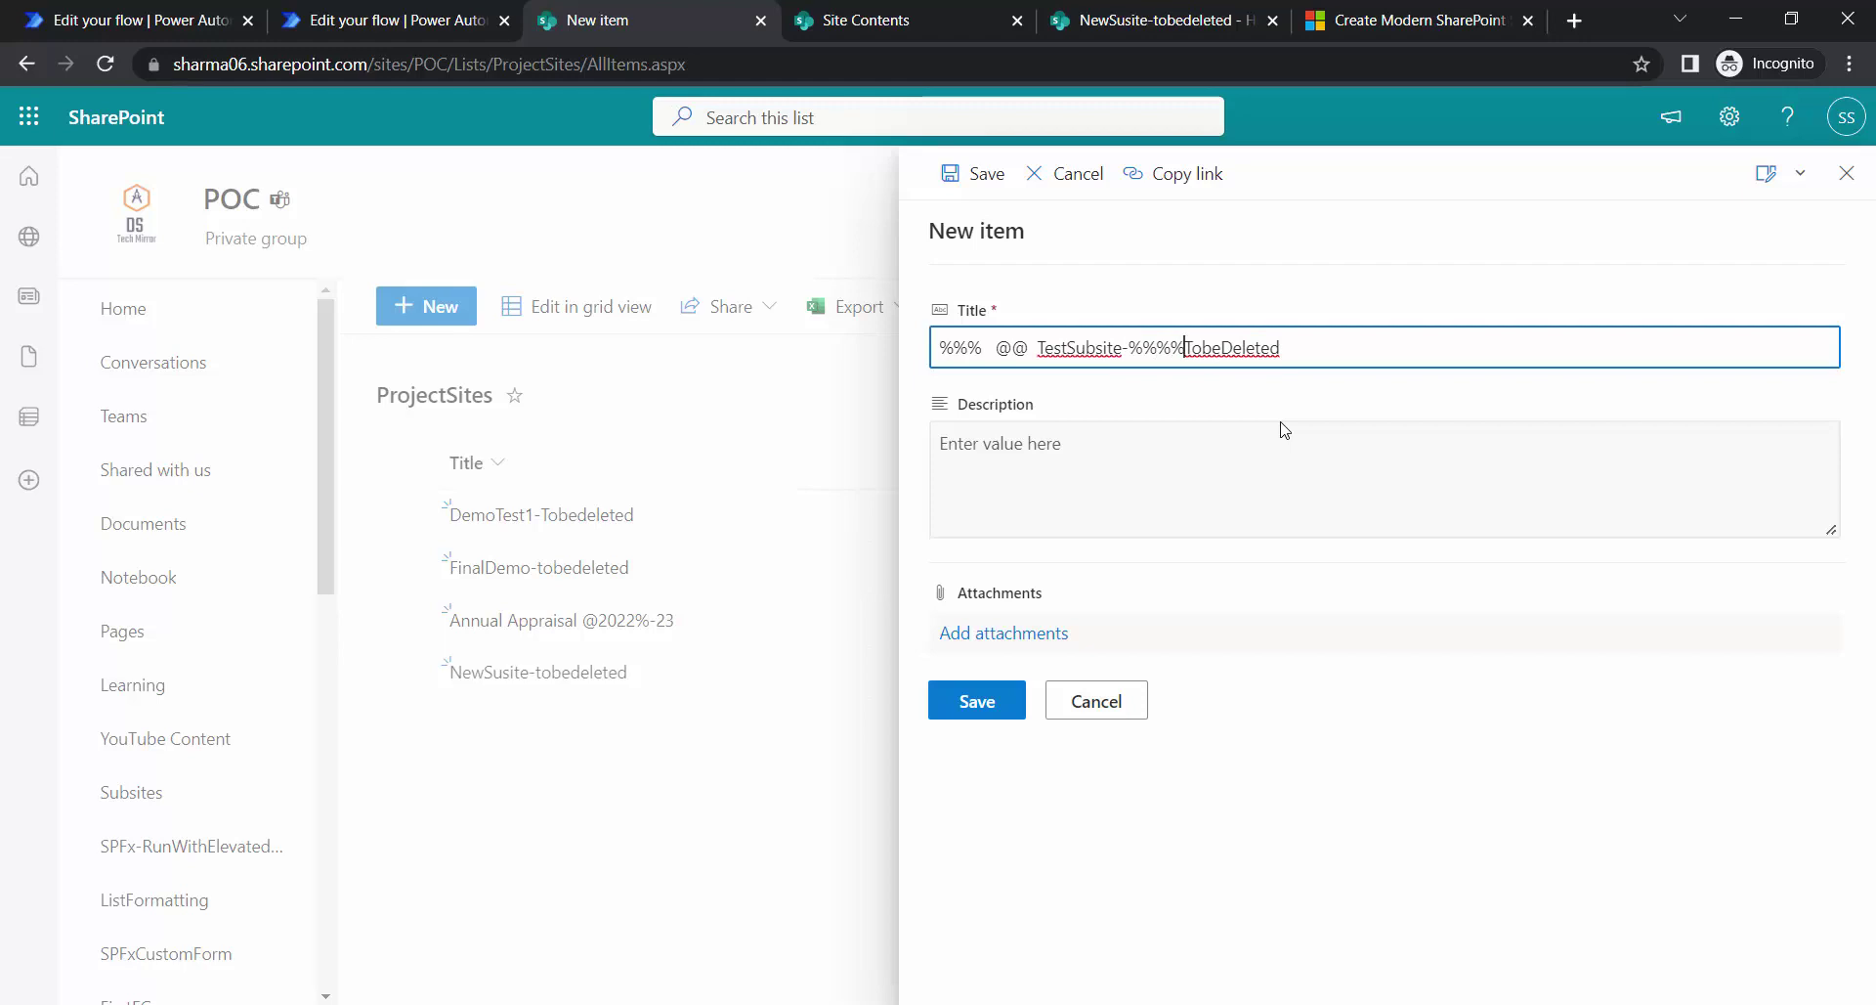
{"action": "type", "text": "@@"}
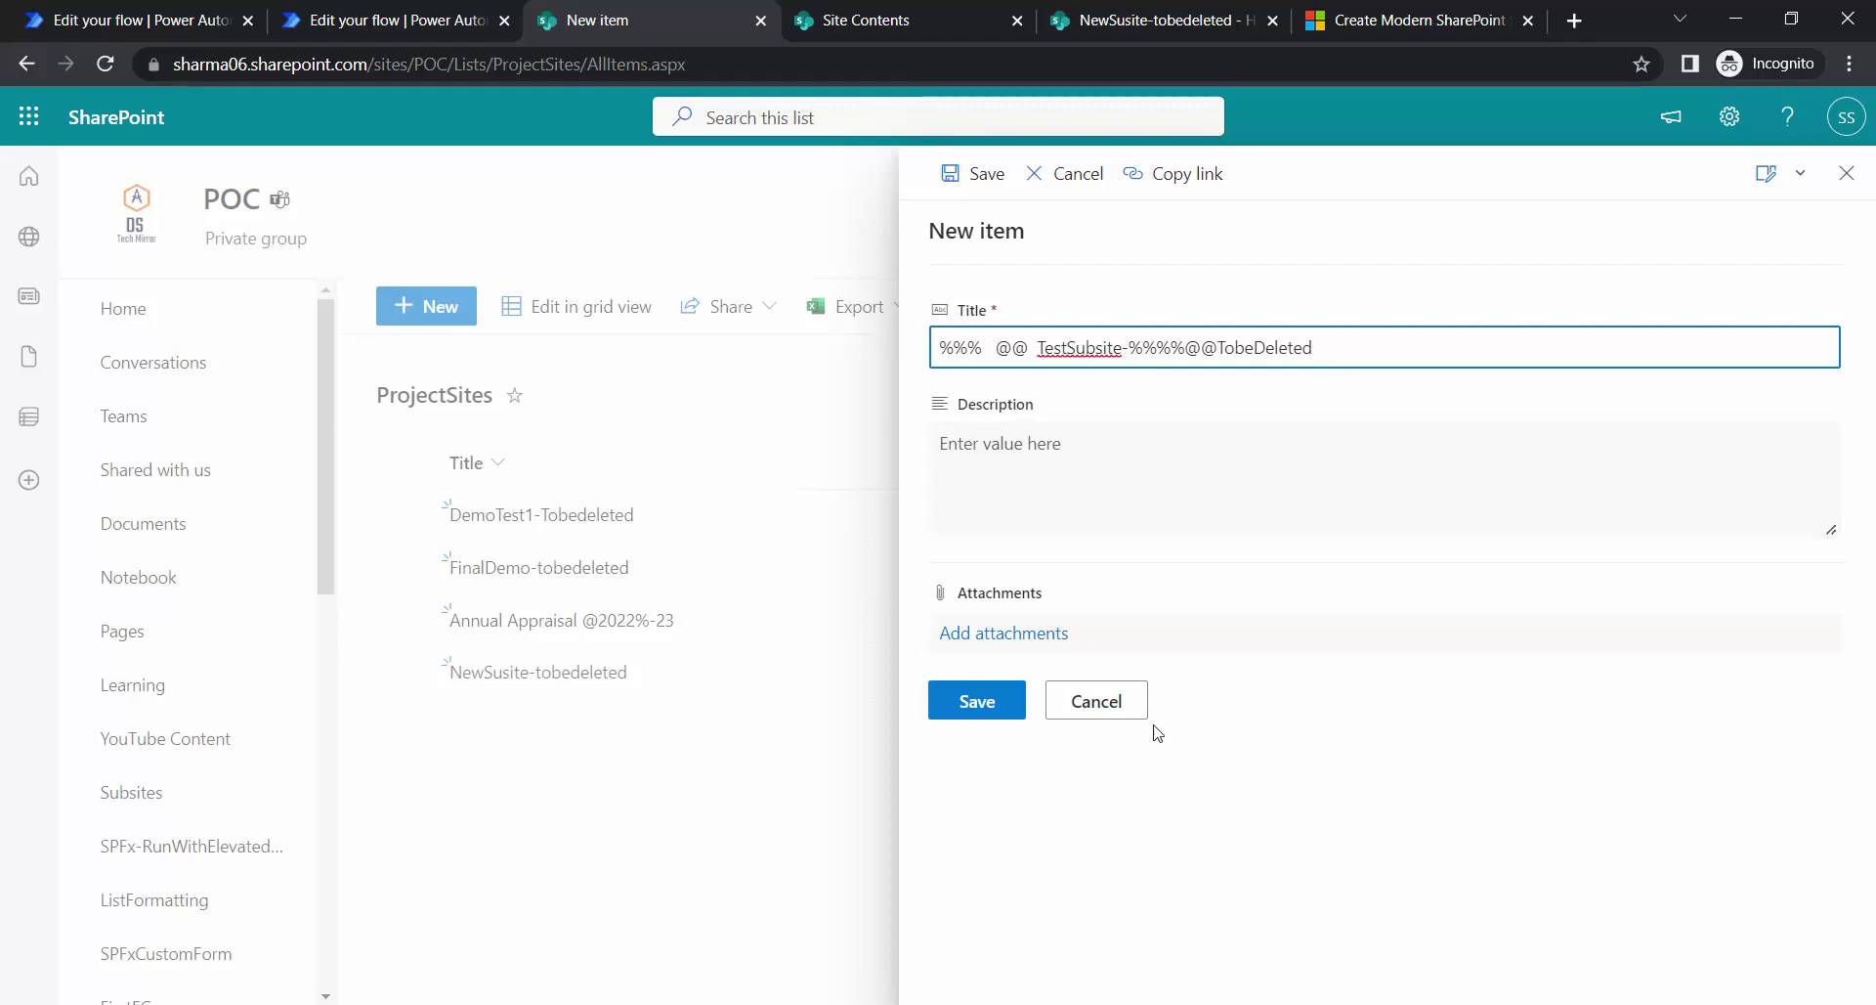
- Add the description "Testing with replace function" to the new item and save it
{"action": "left_click", "coordinate": [1011, 496]}
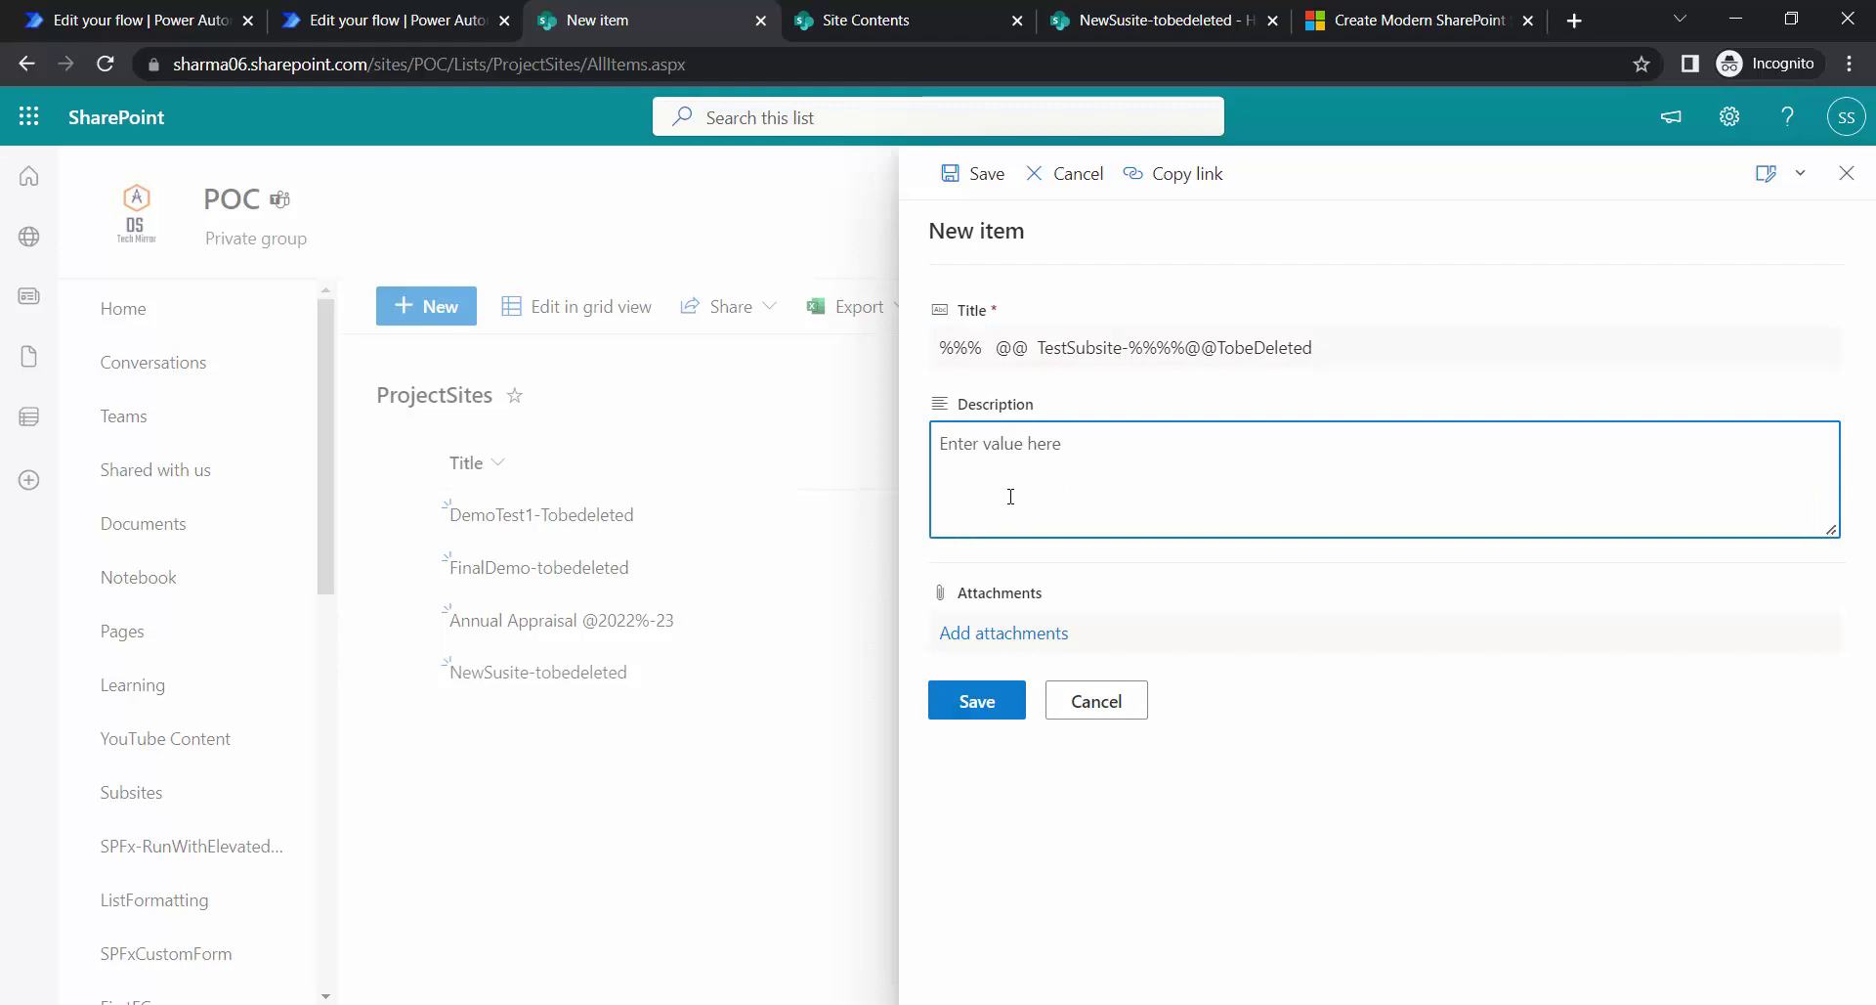
{"action": "type", "text": "Testing with replace function"}
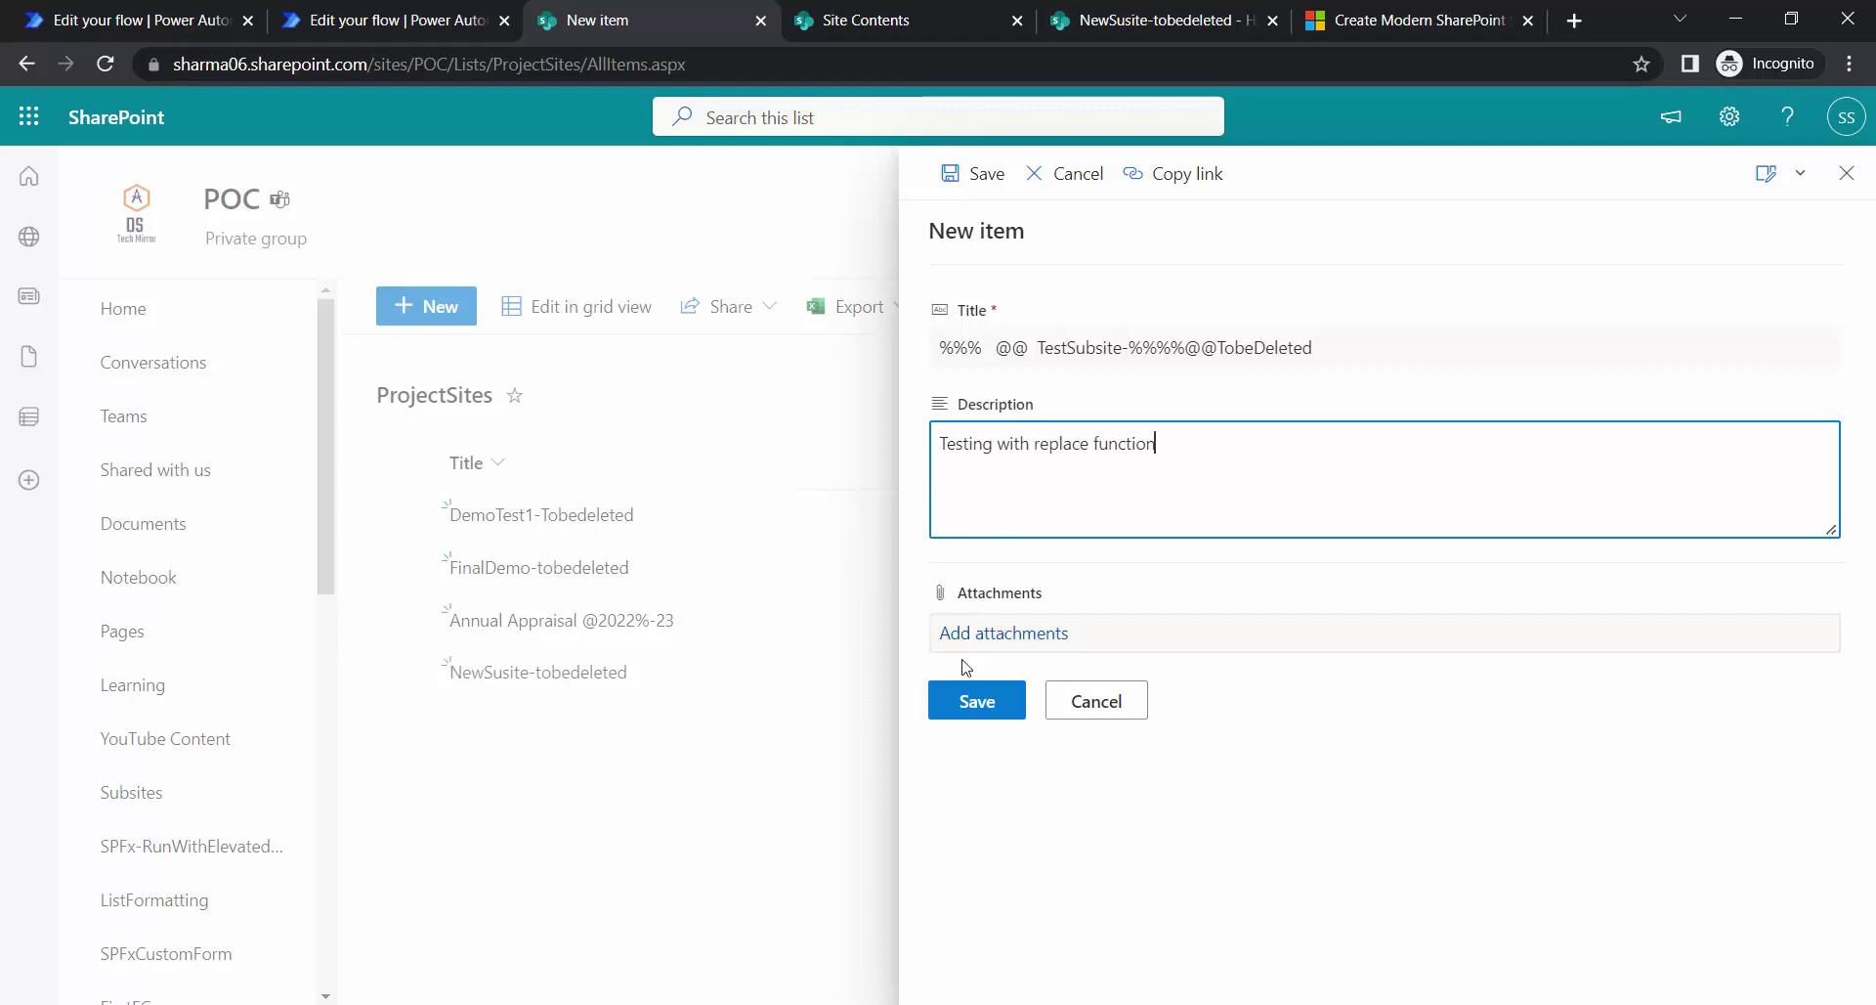
{"action": "left_click", "coordinate": [975, 700]}
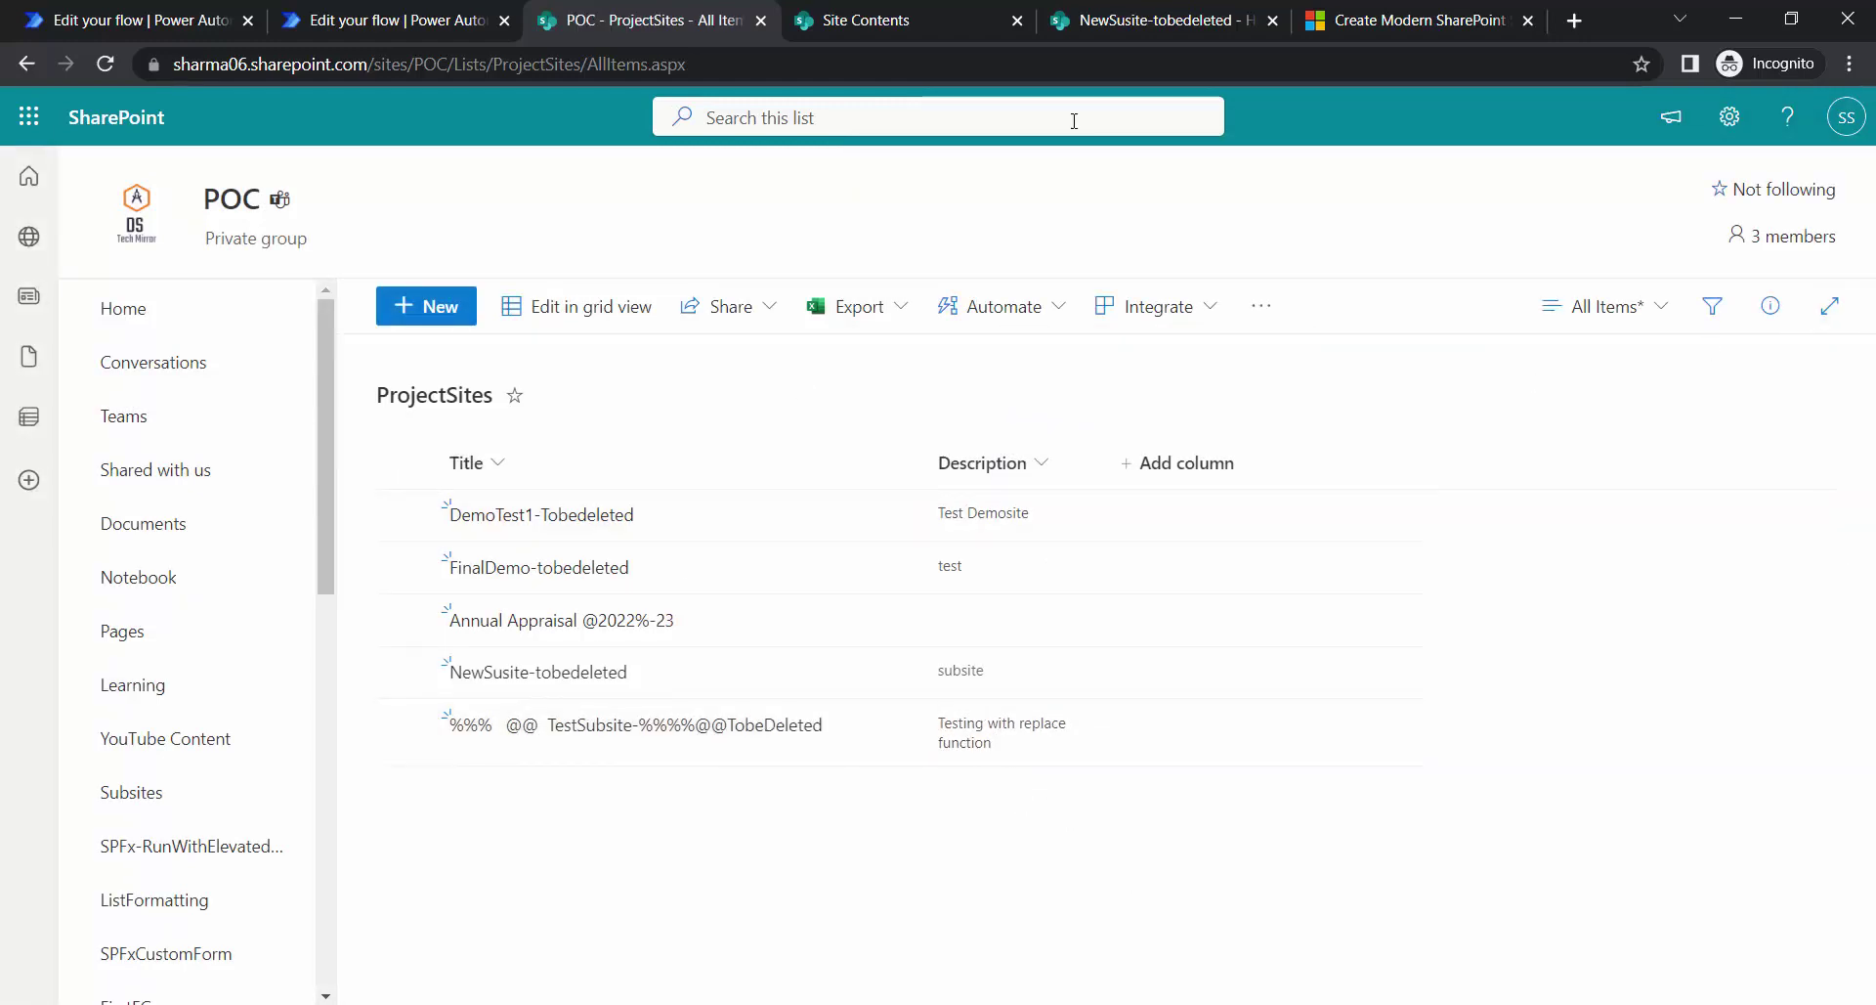
- Open the latest run of the DSTechMirror-CreateSubsite flow and examine the HTTP request's inputs and the ServerRelativeUrl in its output
{"action": "left_click", "coordinate": [361, 8]}
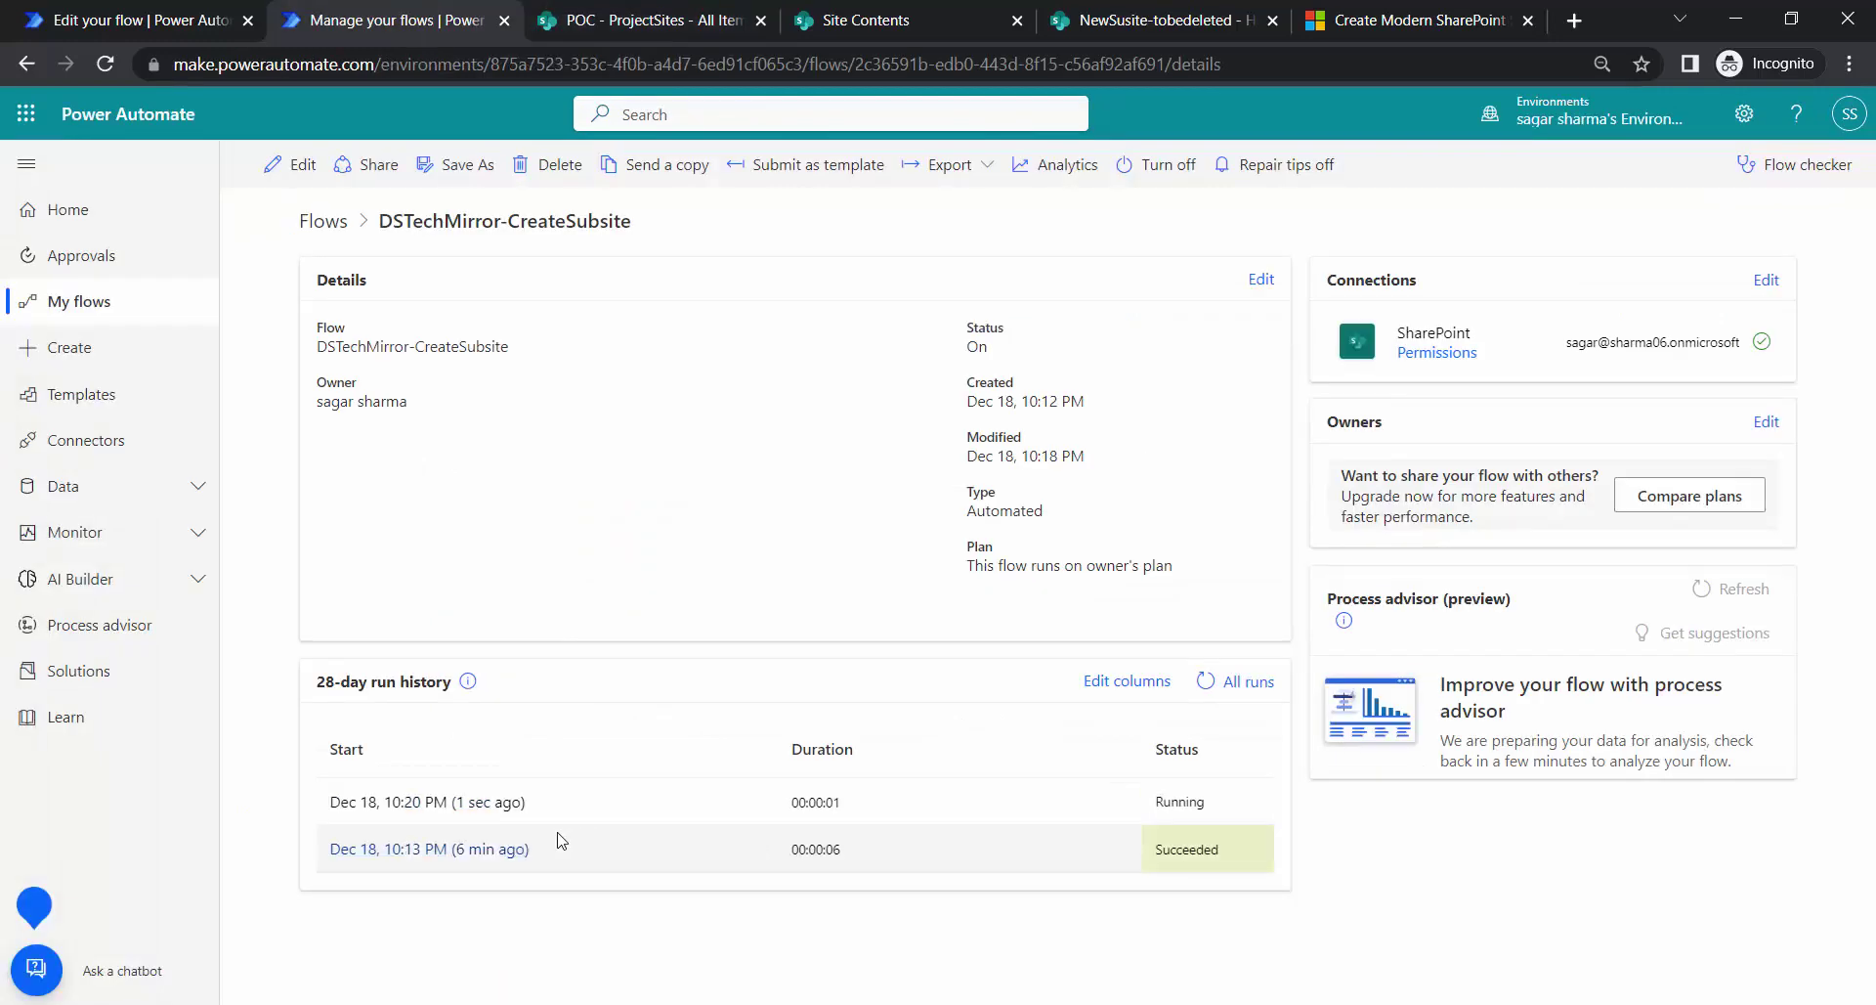
{"action": "left_click", "coordinate": [449, 819]}
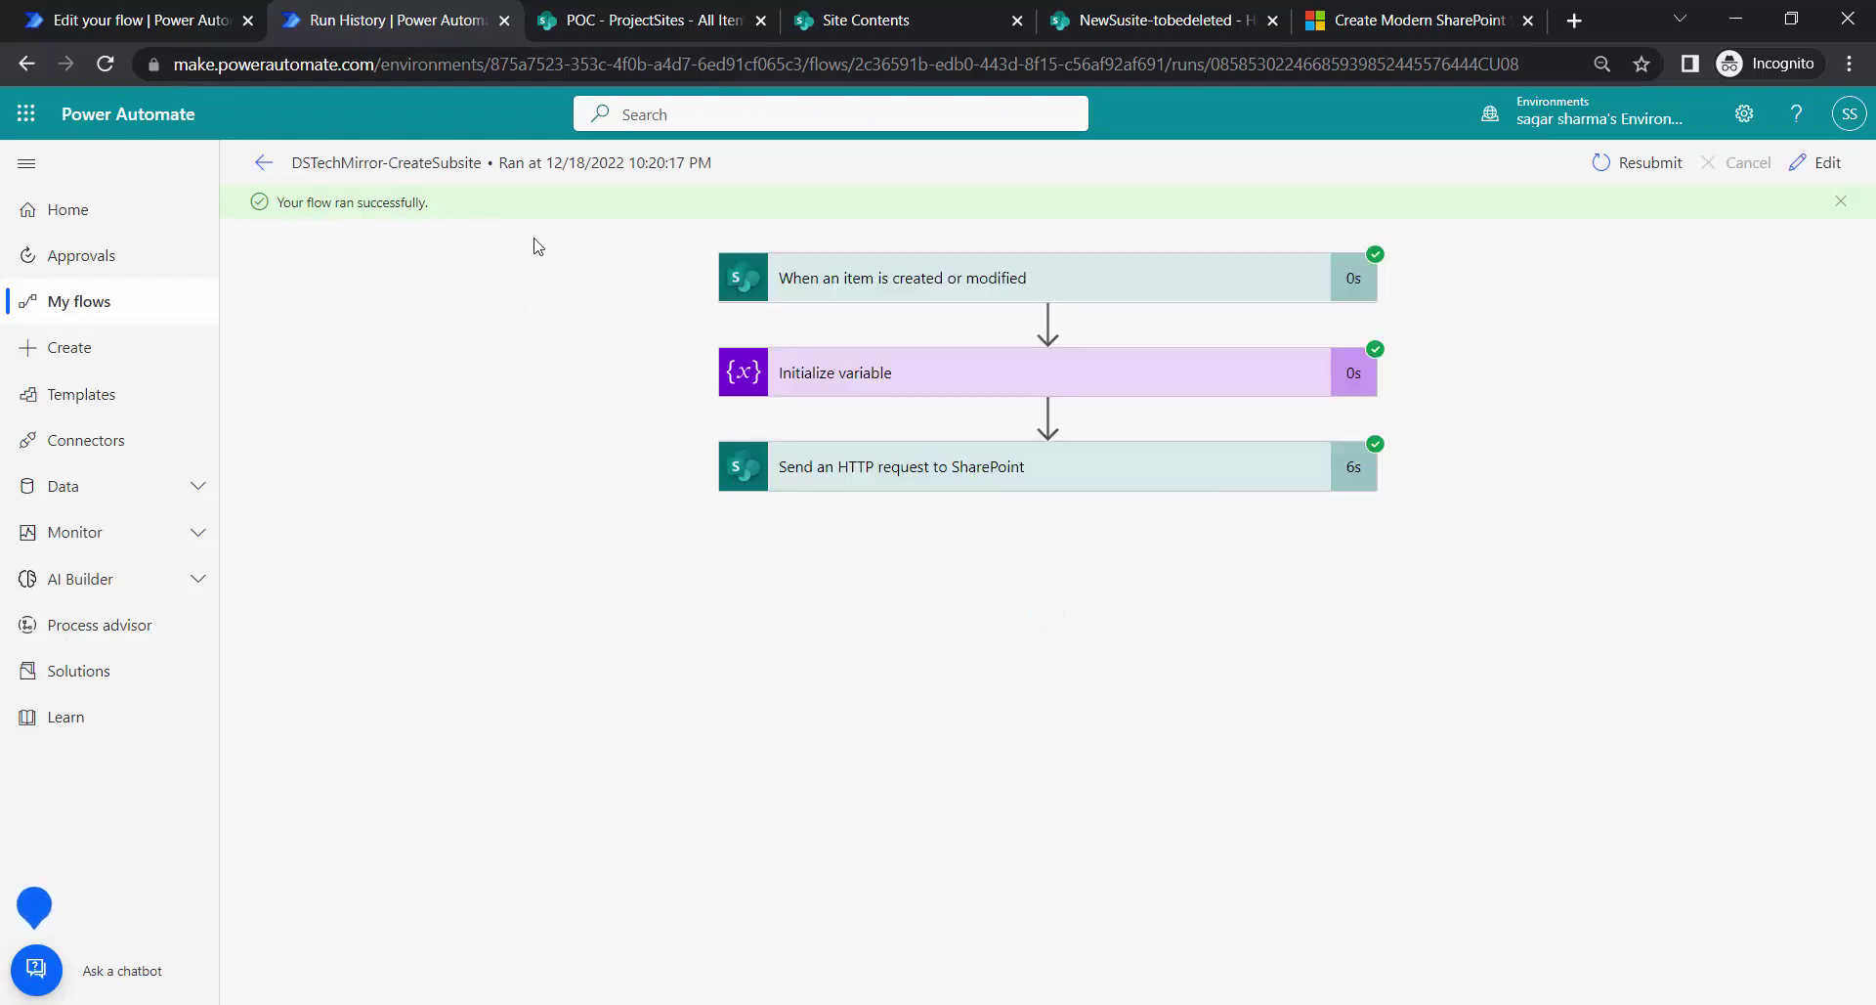
{"action": "left_click", "coordinate": [955, 474]}
{"action": "scroll", "coordinate": [1353, 682], "scroll_direction": "down", "scroll_amount": 5}
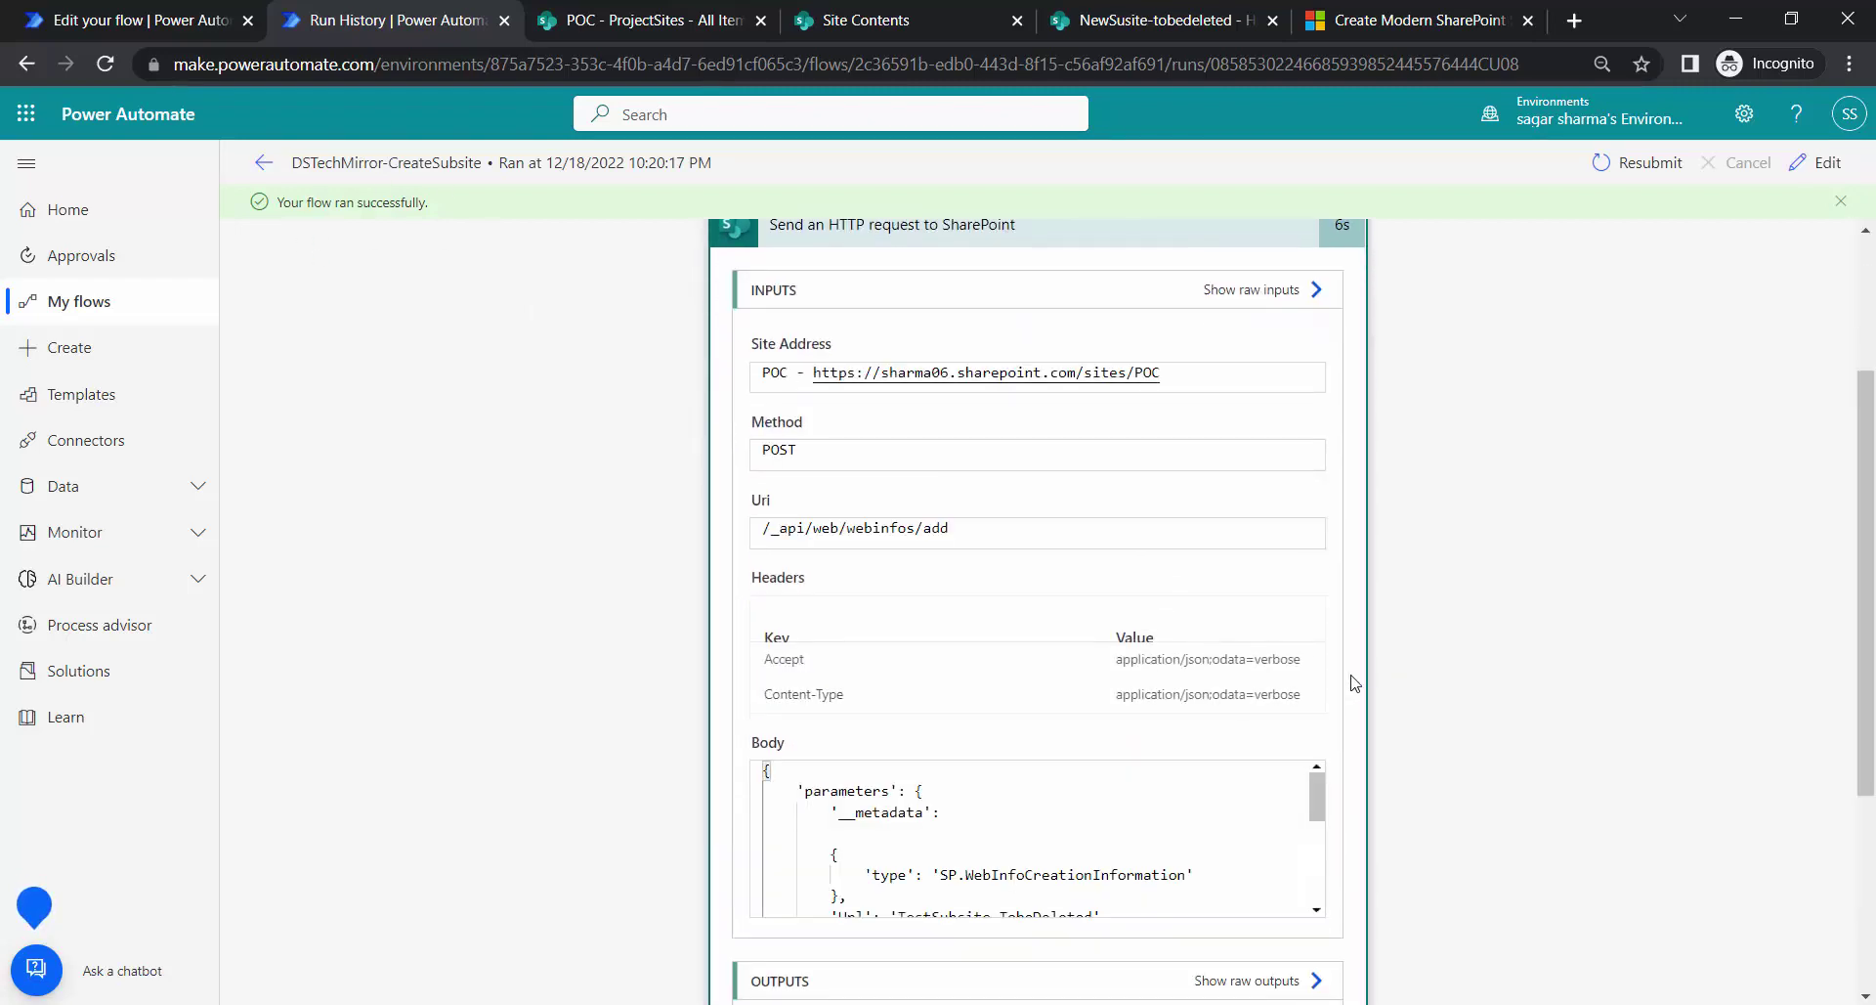
{"action": "scroll", "coordinate": [1313, 650], "scroll_direction": "up", "scroll_amount": 4}
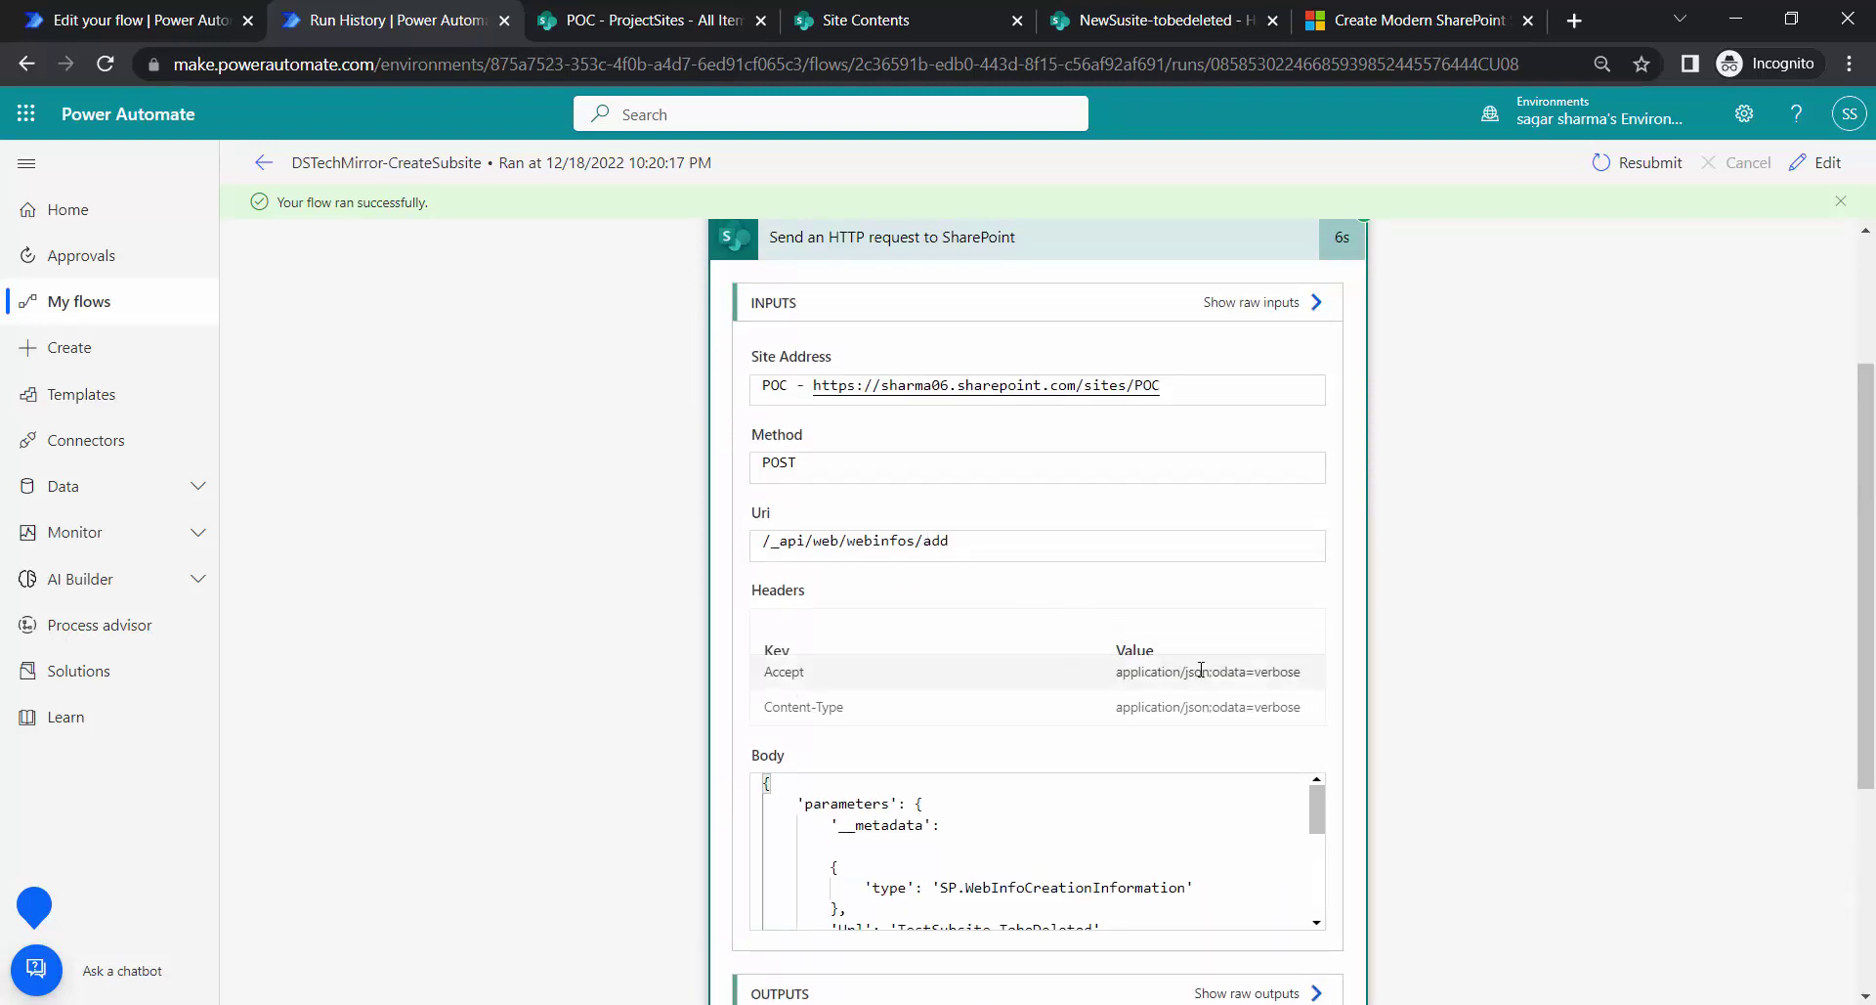
{"action": "scroll", "coordinate": [1404, 670], "scroll_direction": "down", "scroll_amount": 3}
{"action": "scroll", "coordinate": [1404, 670], "scroll_direction": "down", "scroll_amount": 2}
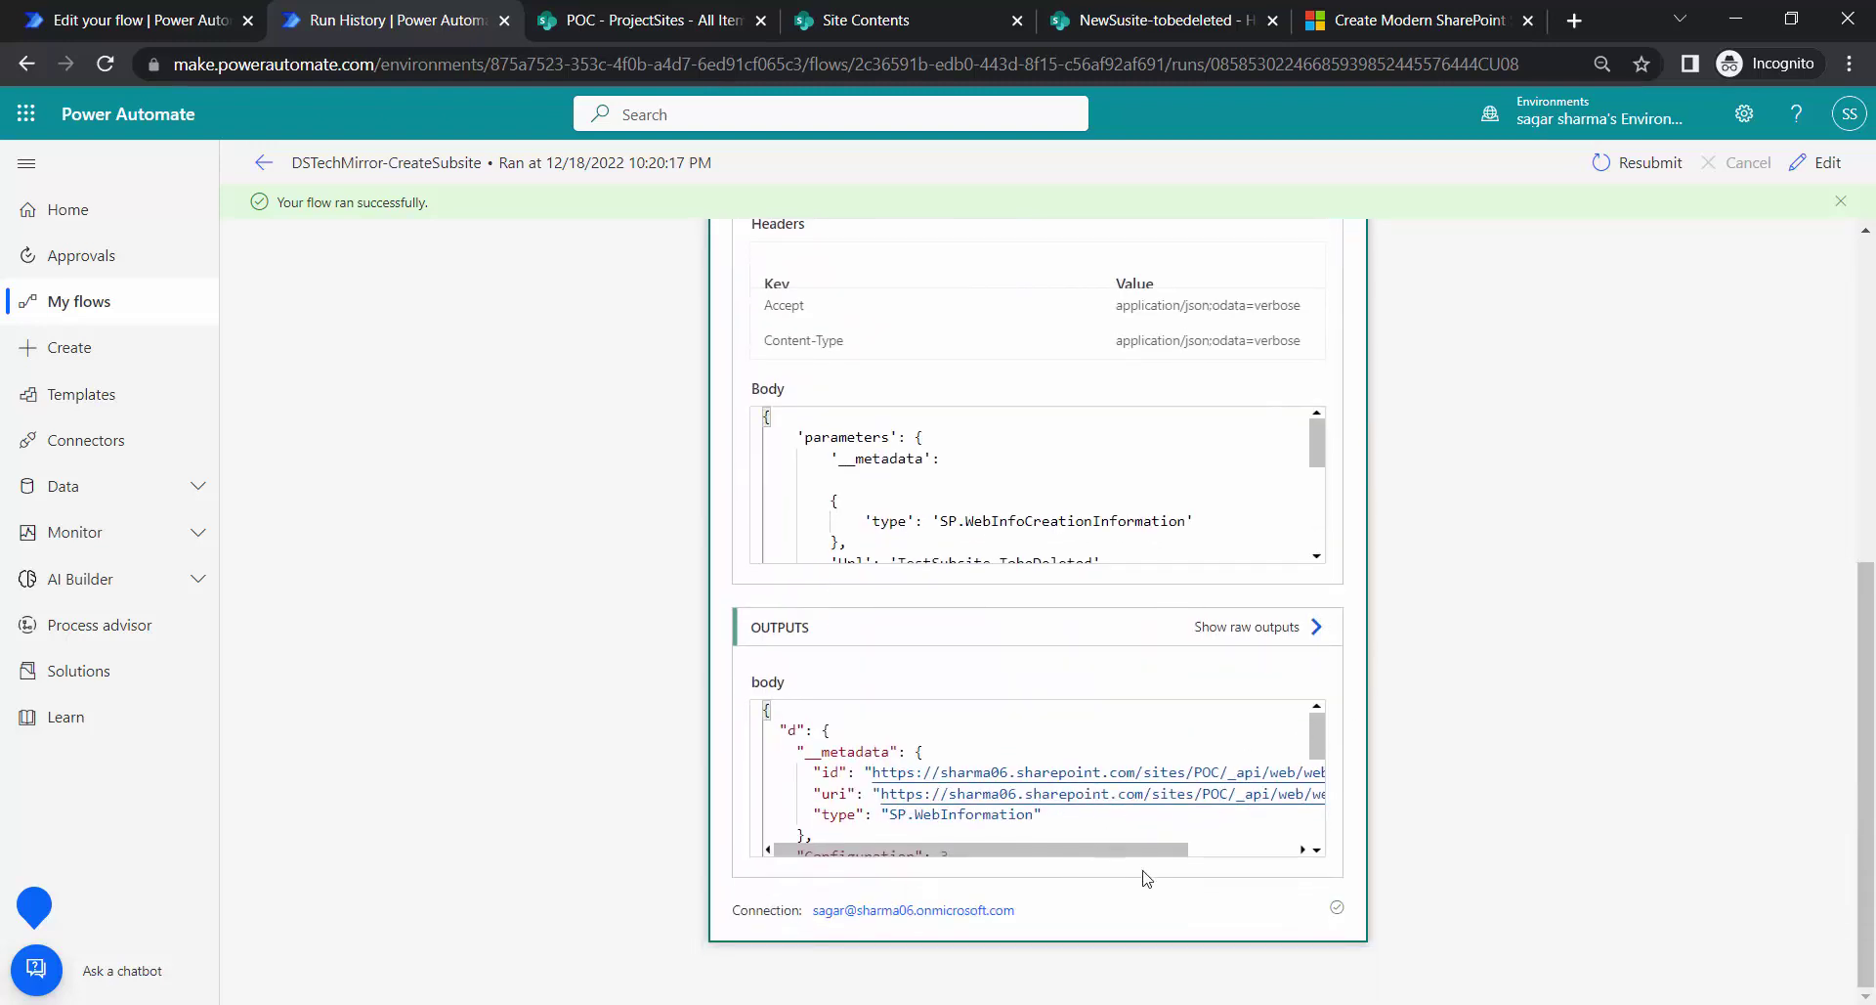
{"action": "scroll", "coordinate": [1205, 762], "scroll_direction": "down", "scroll_amount": 3}
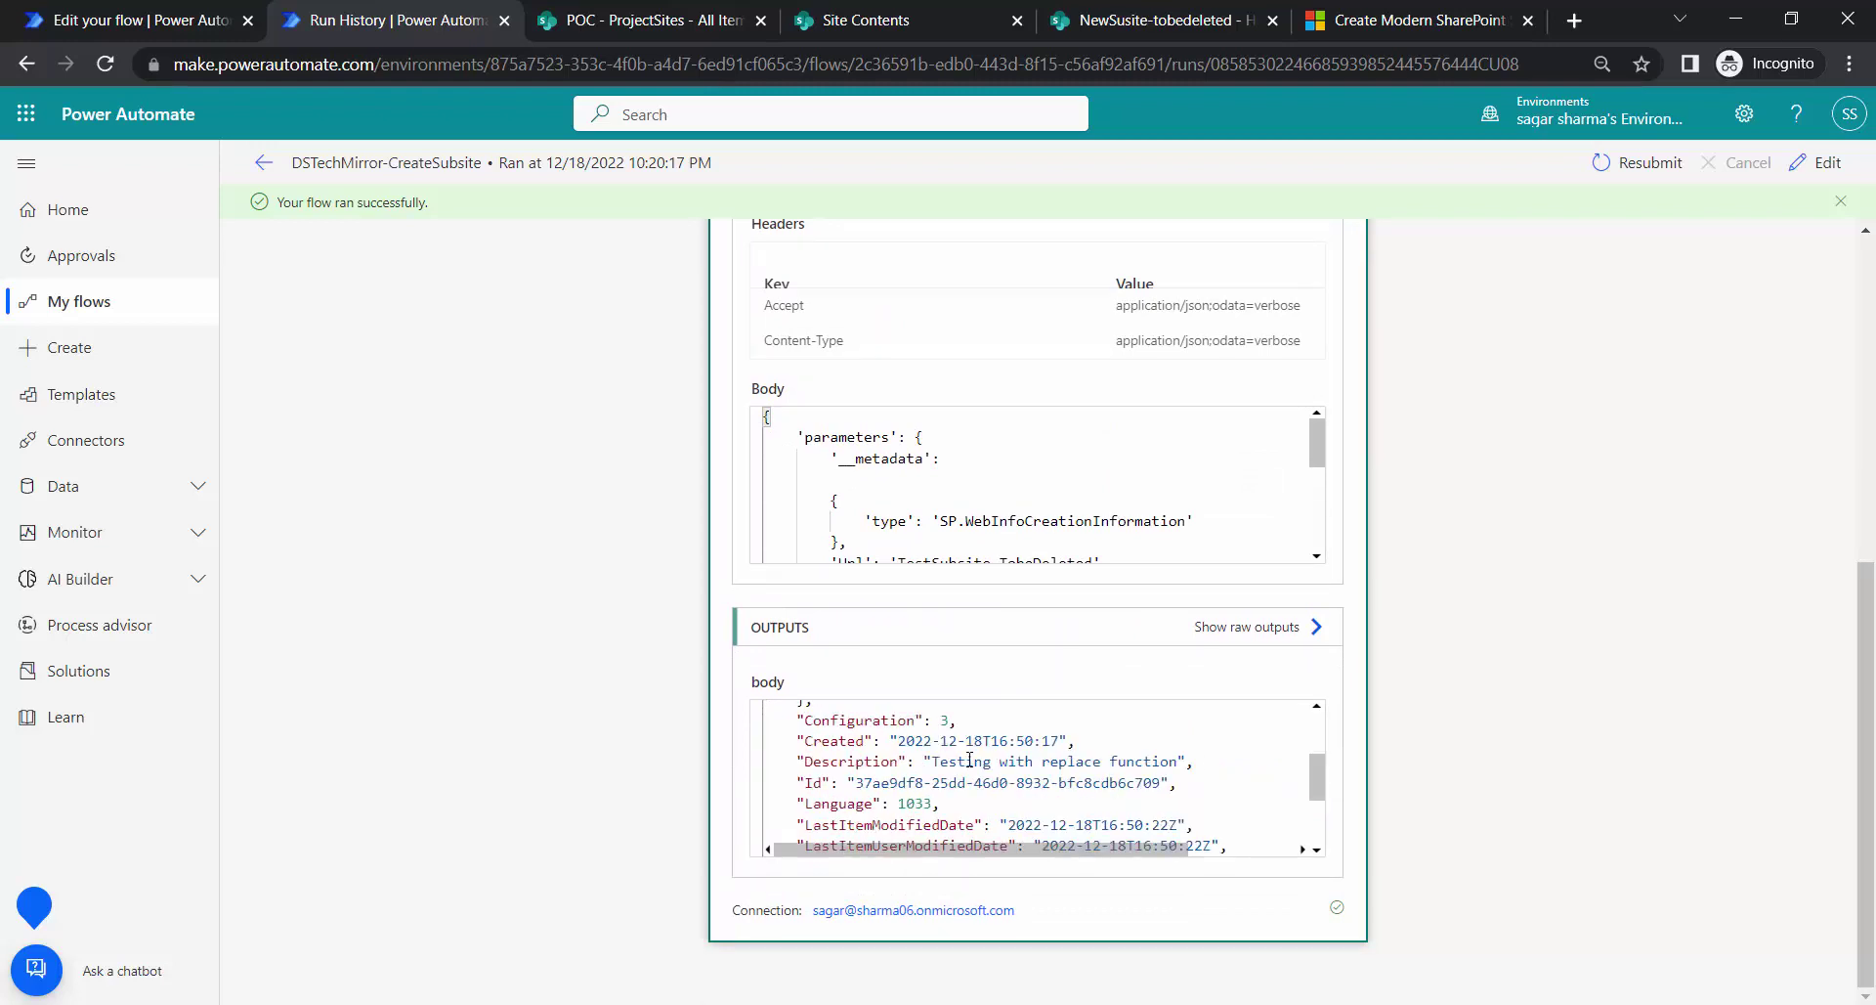
{"action": "scroll", "coordinate": [919, 770], "scroll_direction": "down", "scroll_amount": 3}
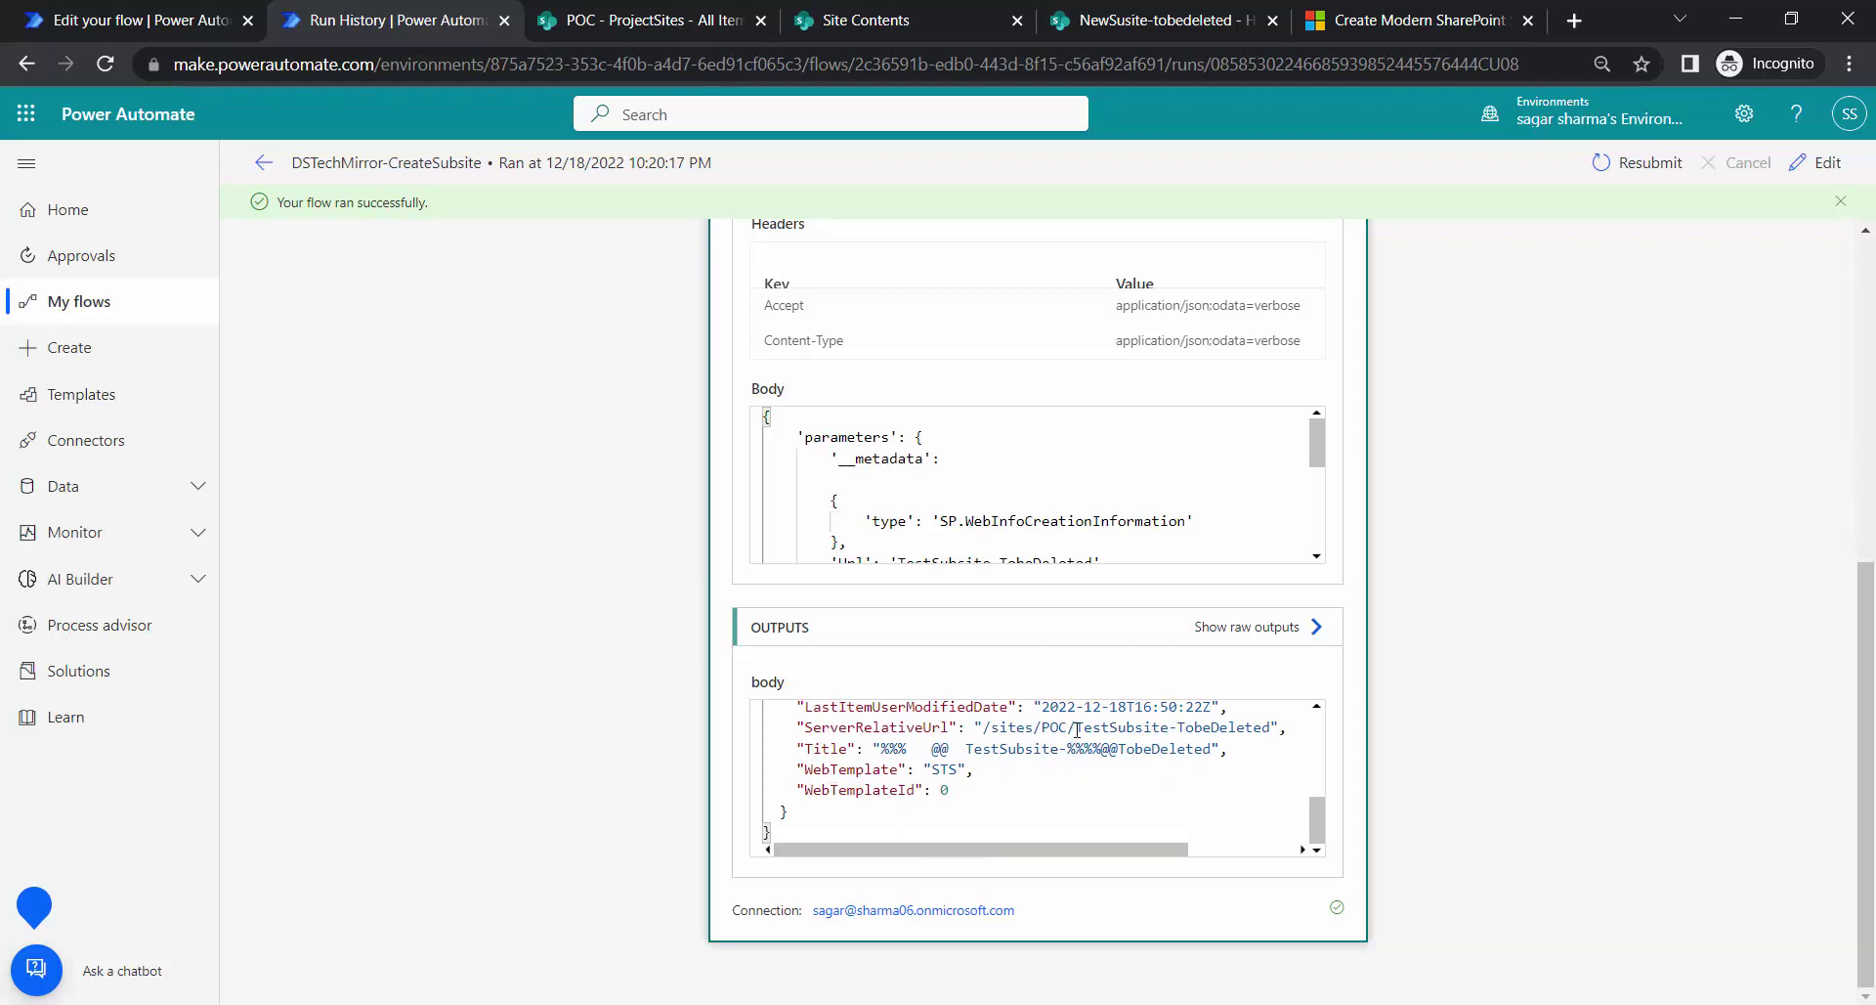
{"action": "left_click_drag", "start_coordinate": [1076, 729], "coordinate": [1270, 728]}
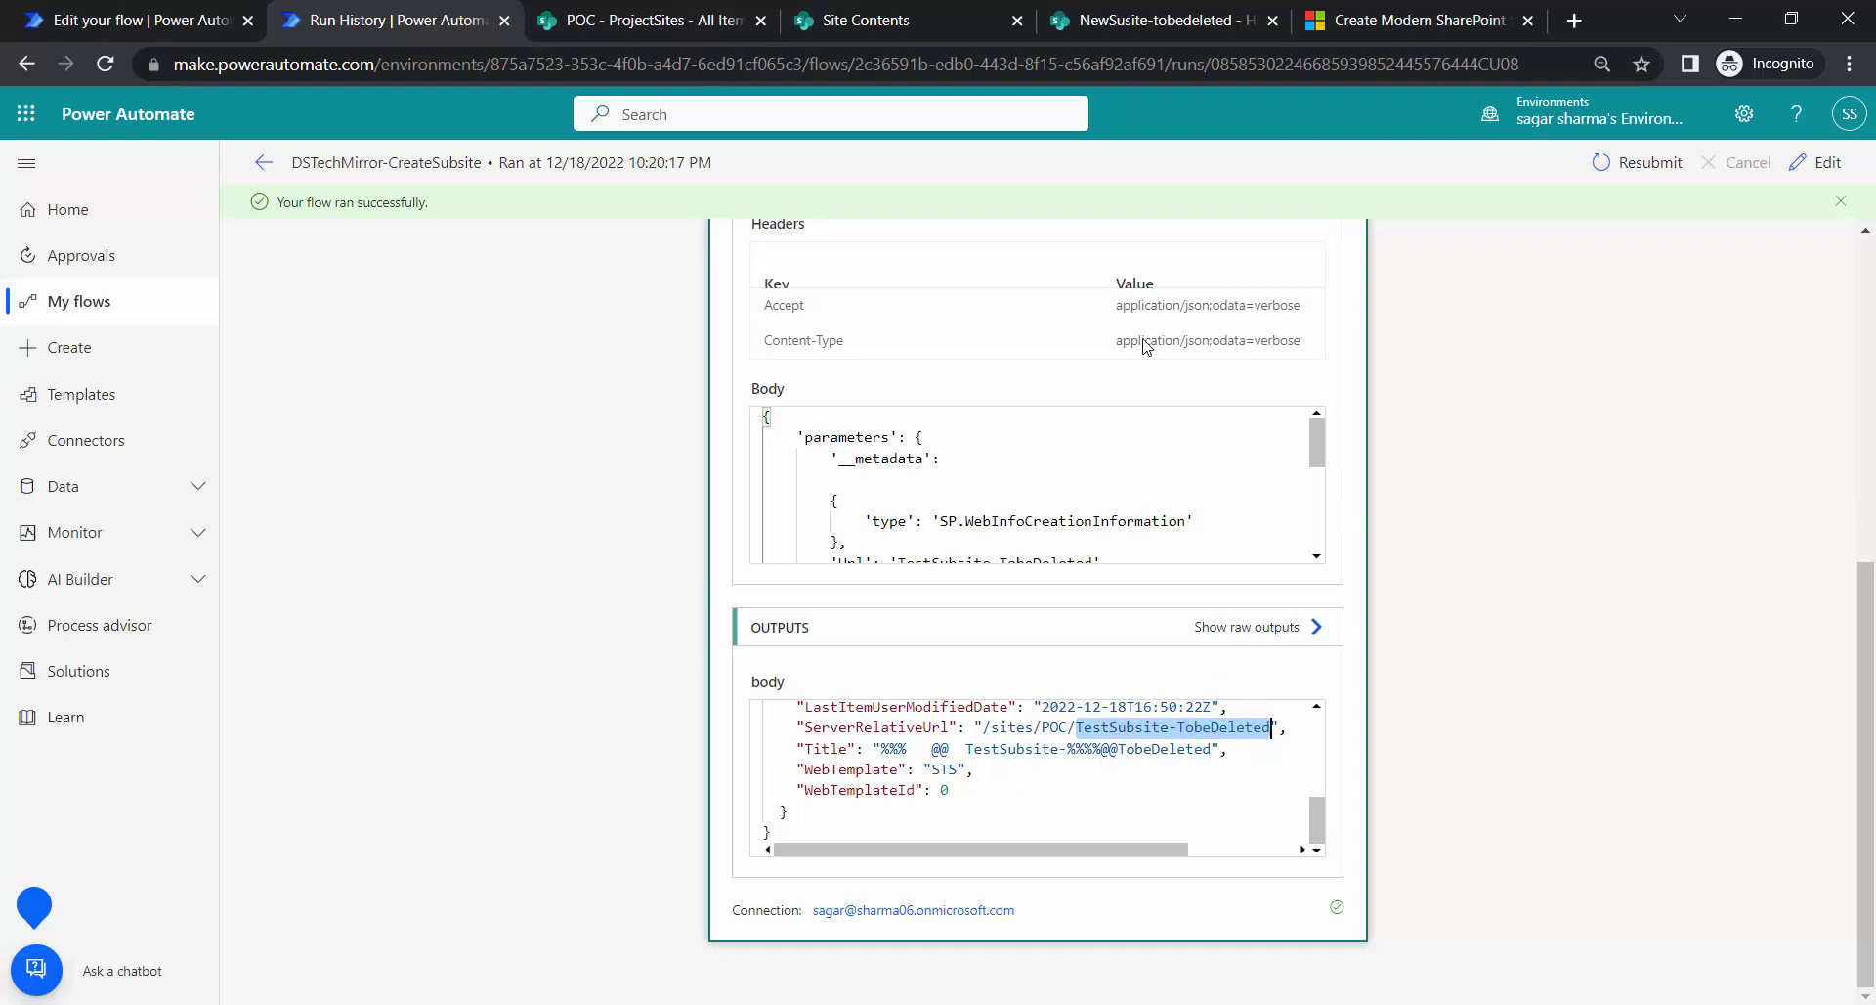
- Refresh the POC site's Subsites list and open the subsite described as "Testing with replace function"
{"action": "left_click", "coordinate": [840, 26]}
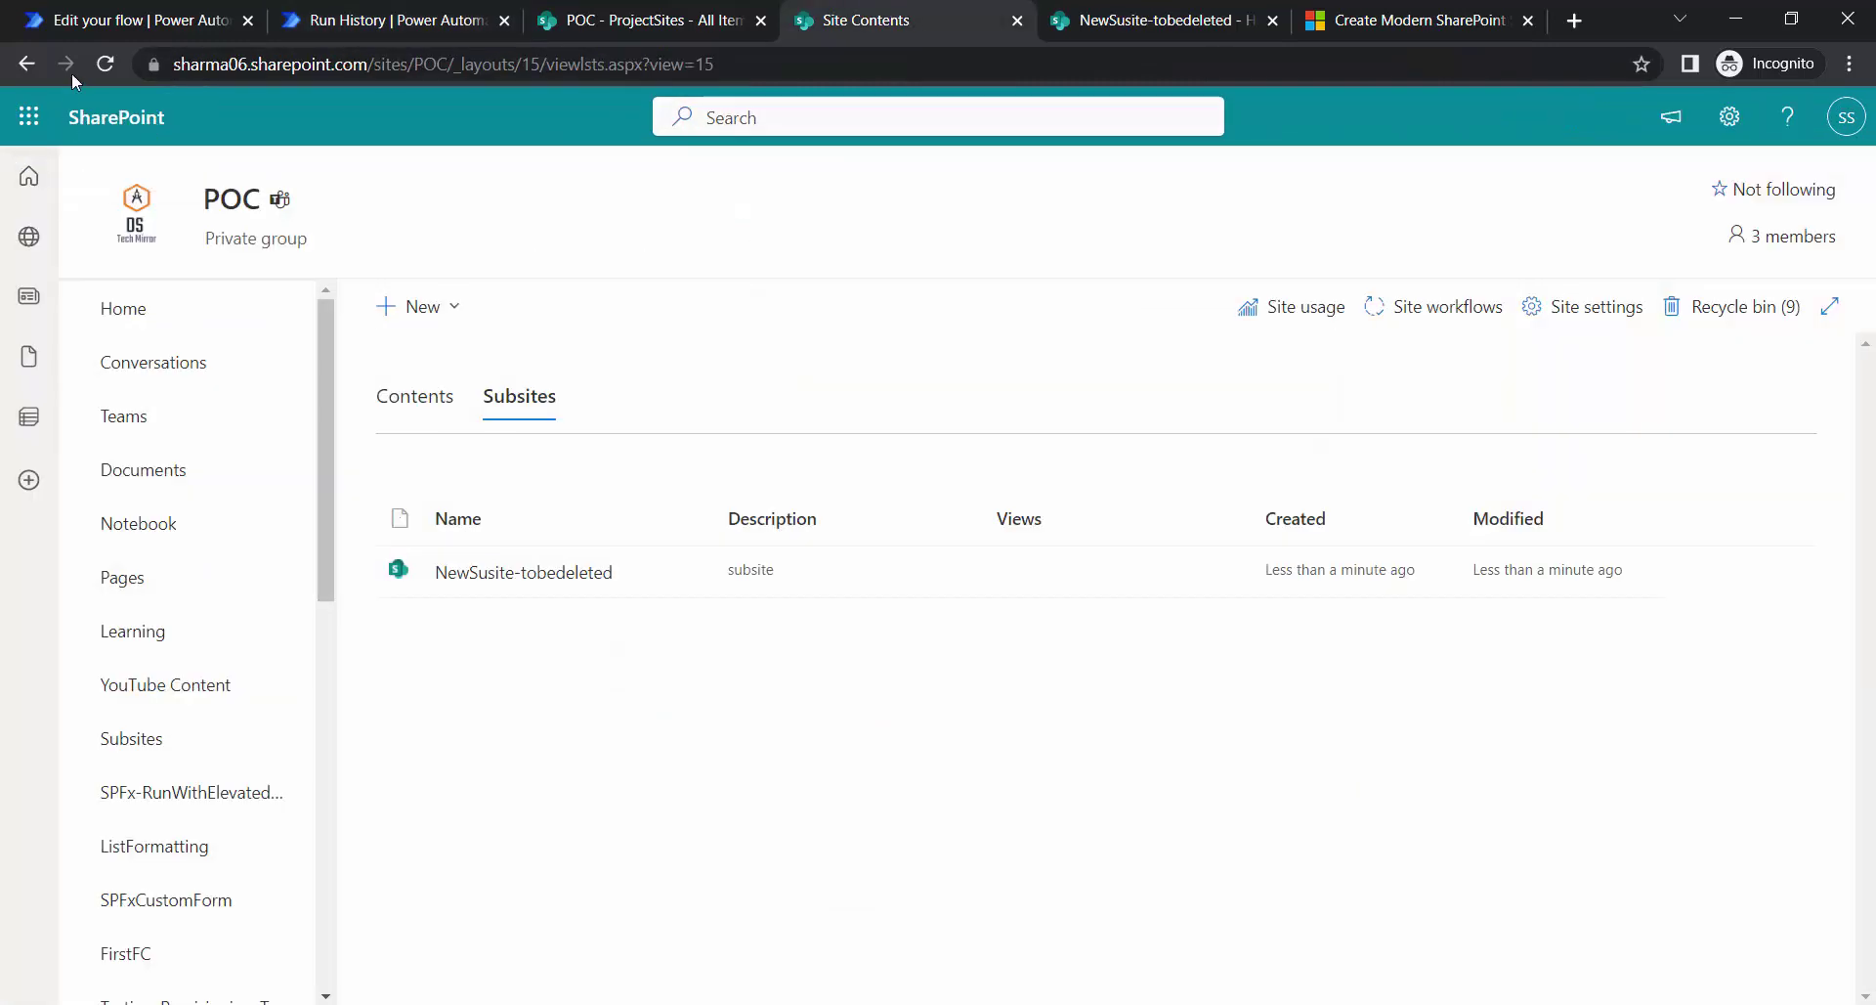
{"action": "left_click", "coordinate": [102, 64]}
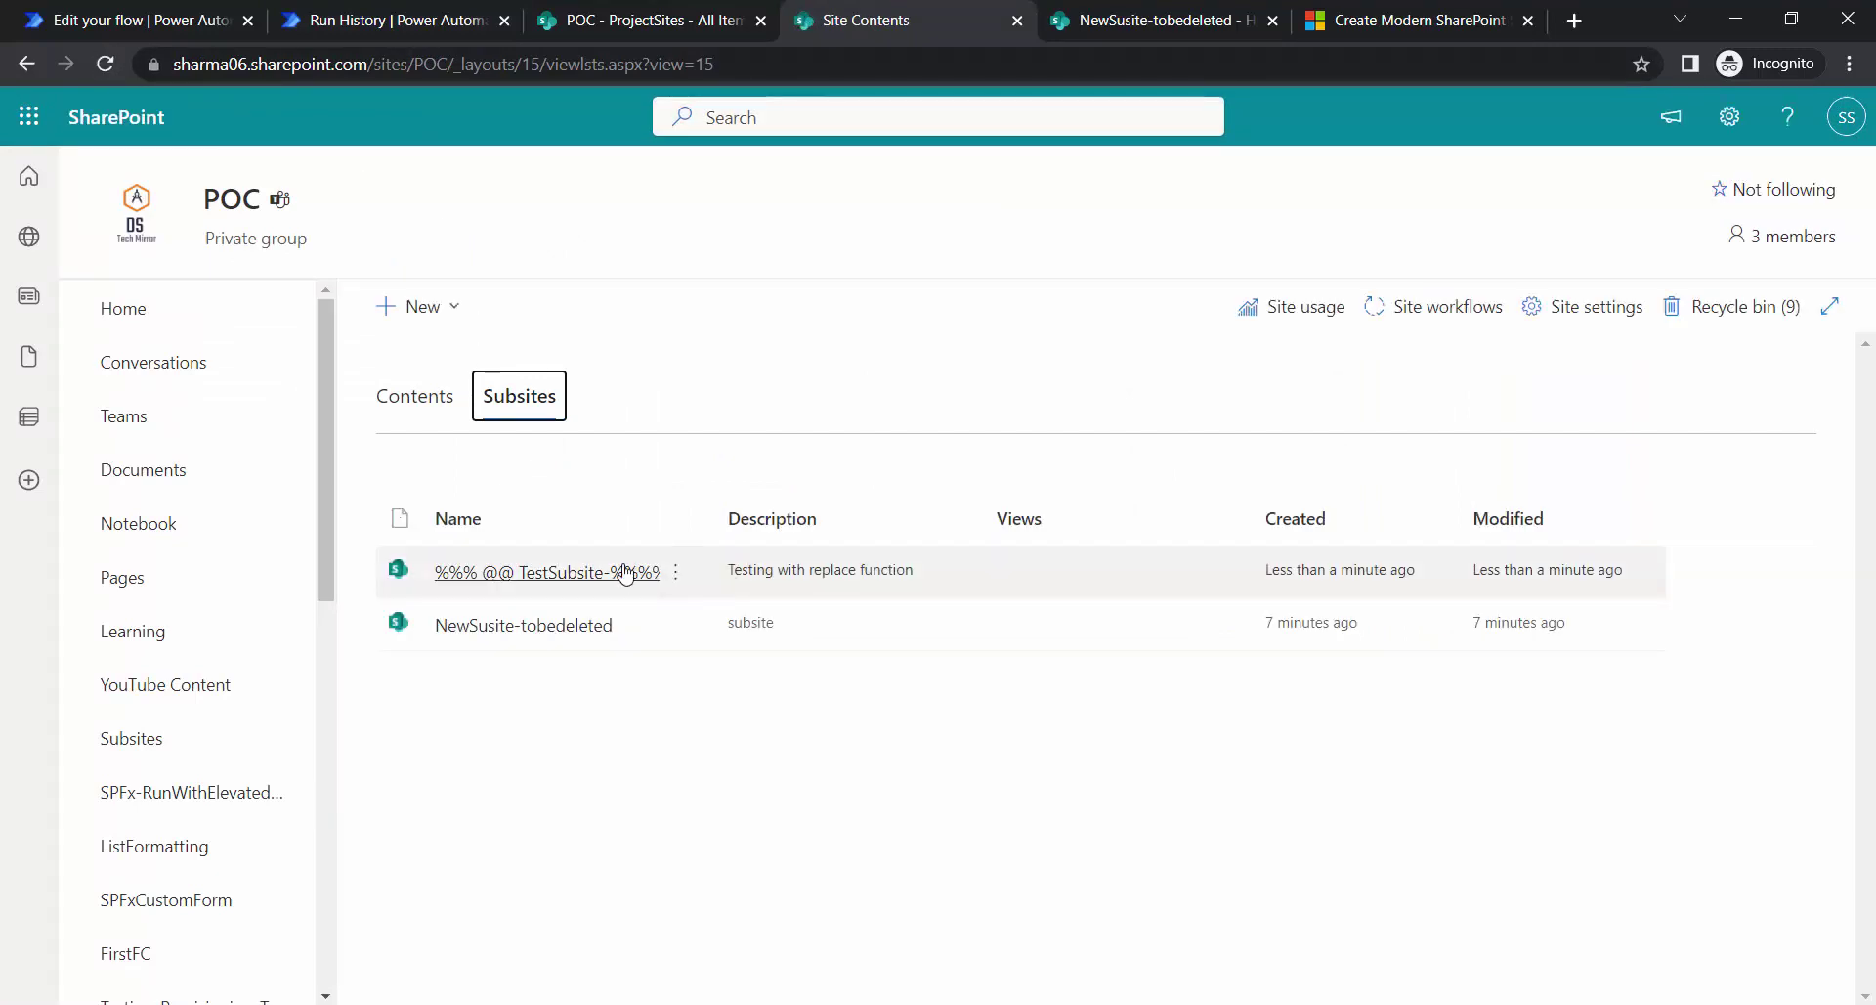
{"action": "left_click", "coordinate": [614, 572]}
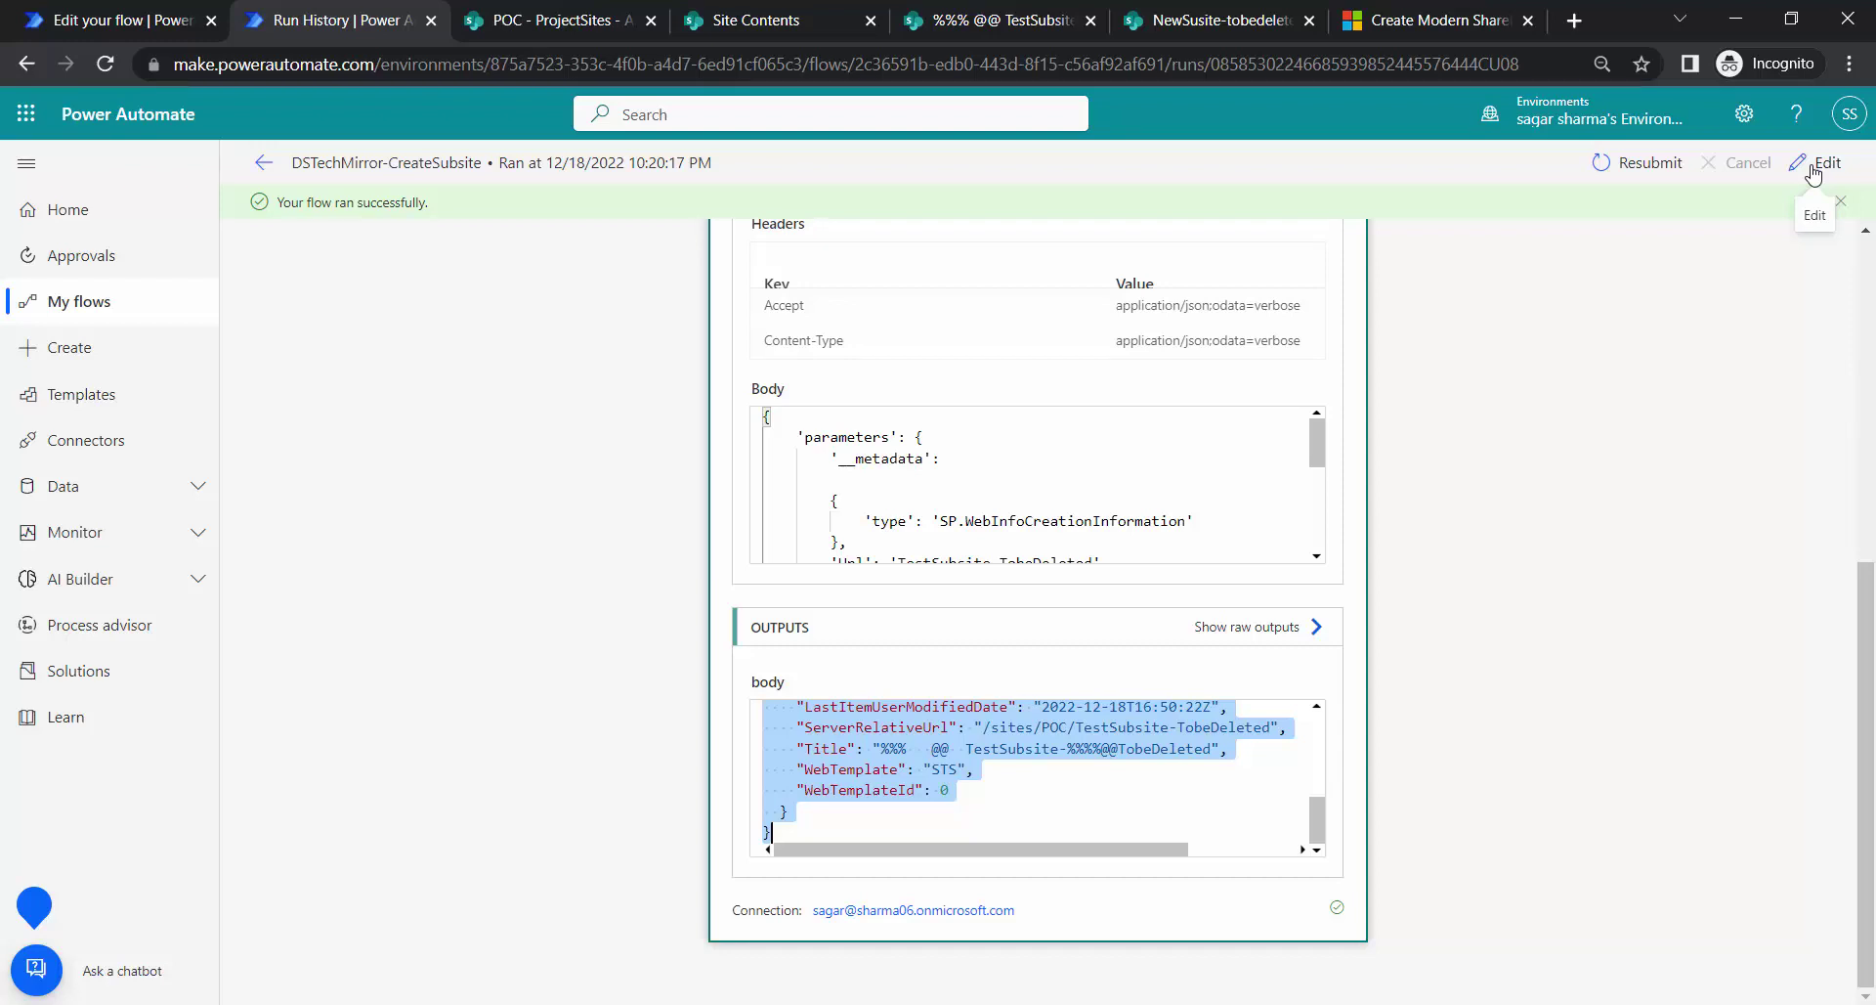
- Reopen the DSTechMirror-CreateSubsite flow for editing and expand its Send an HTTP request to SharePoint action
{"action": "left_click", "coordinate": [1814, 166]}
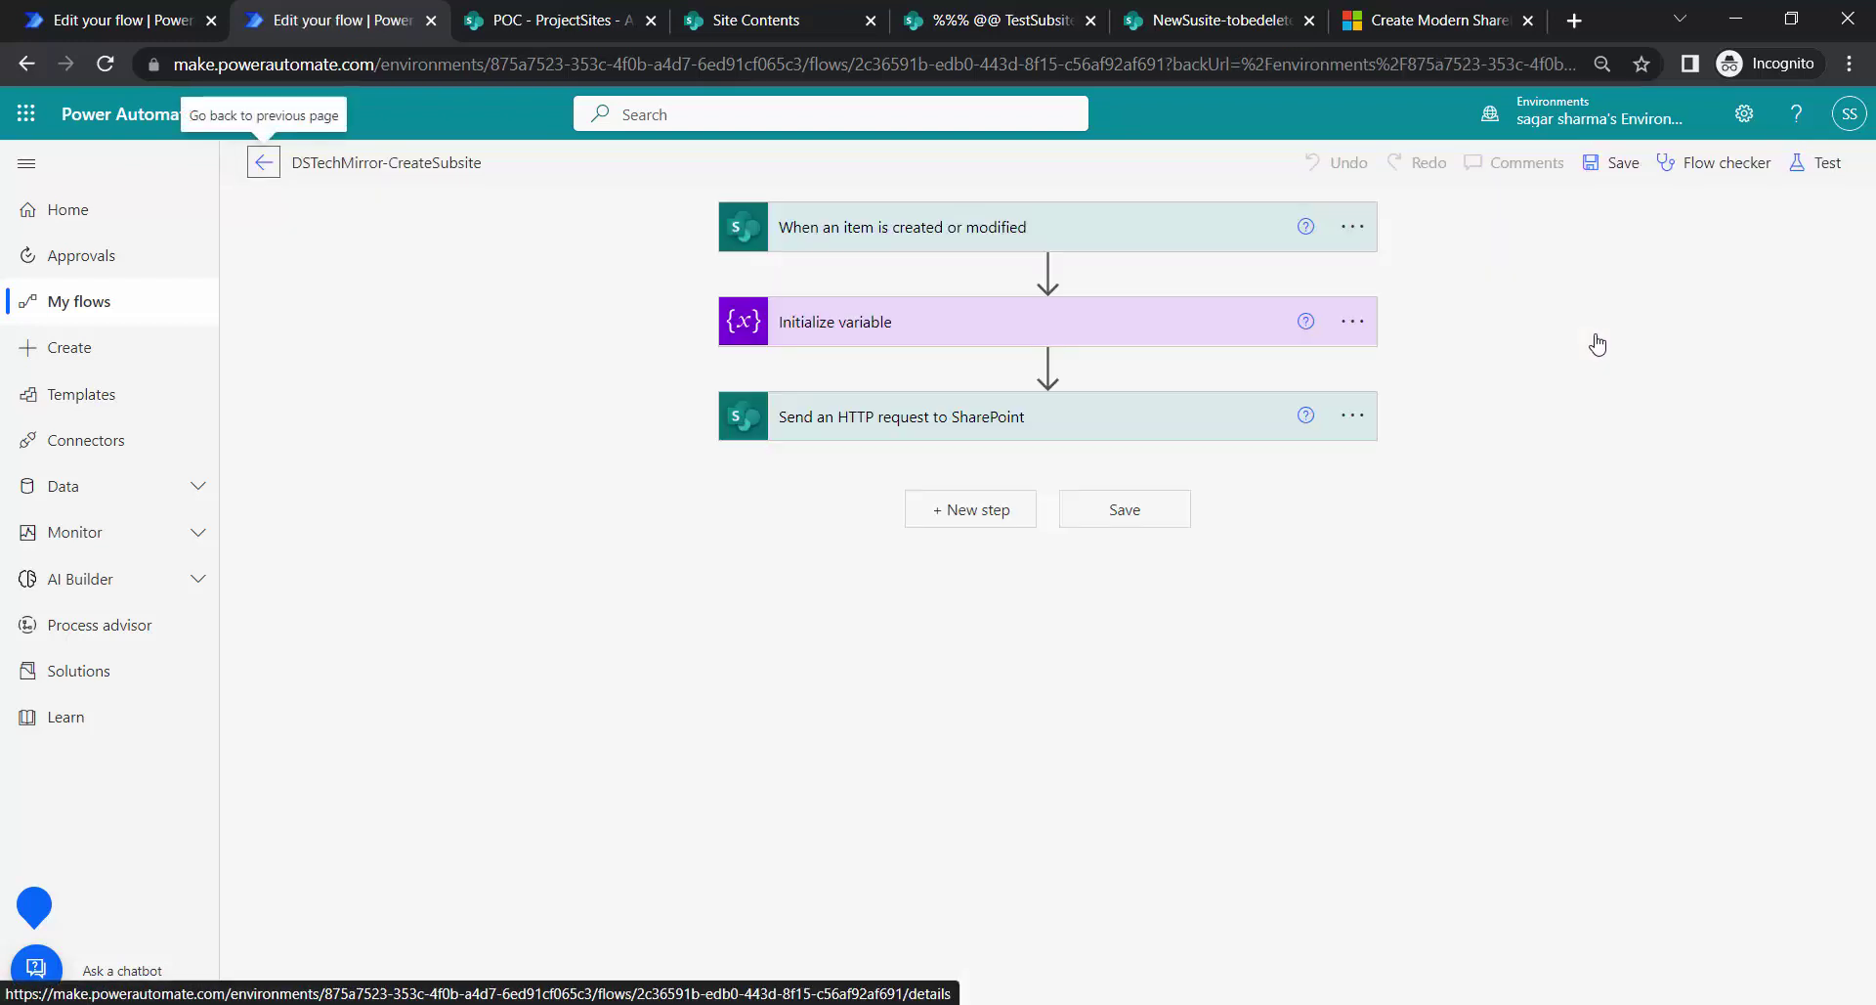
{"action": "left_click", "coordinate": [946, 420]}
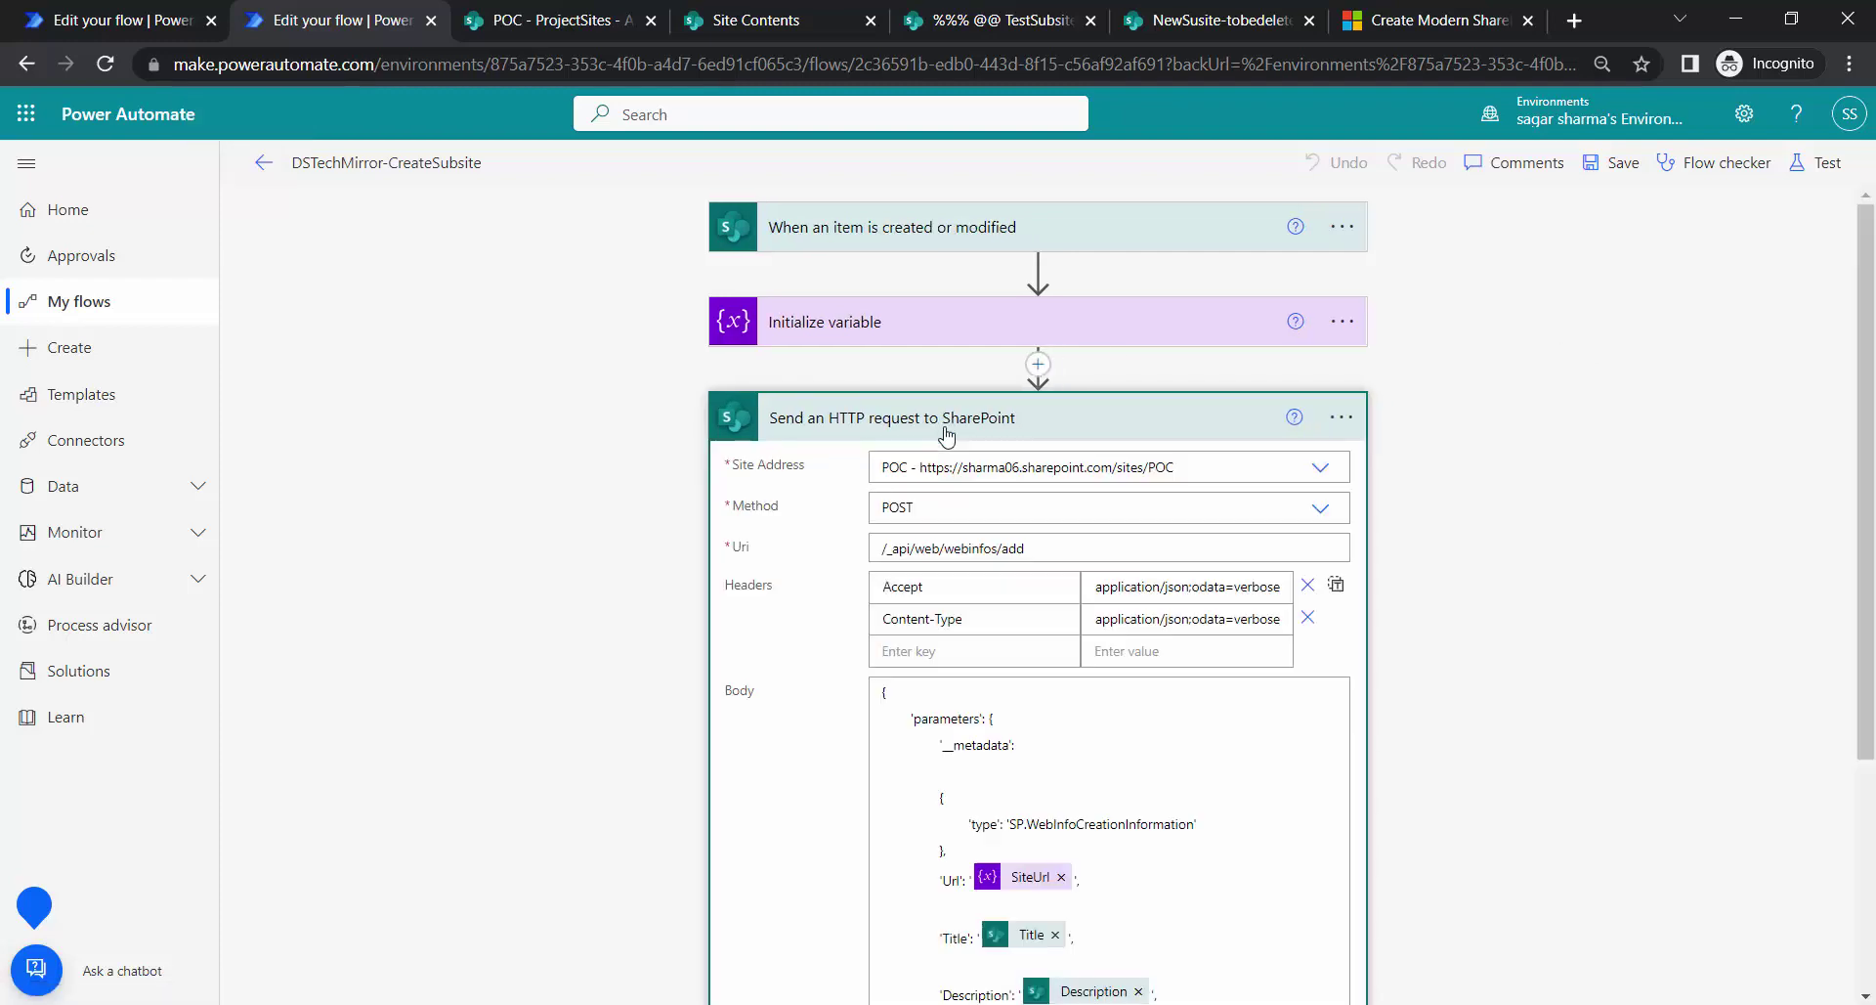
- Leave the Create Site Collection and Subsite flow and open the details of the DSTechMirror-CreateSiteCollection flow
{"action": "left_click", "coordinate": [108, 20]}
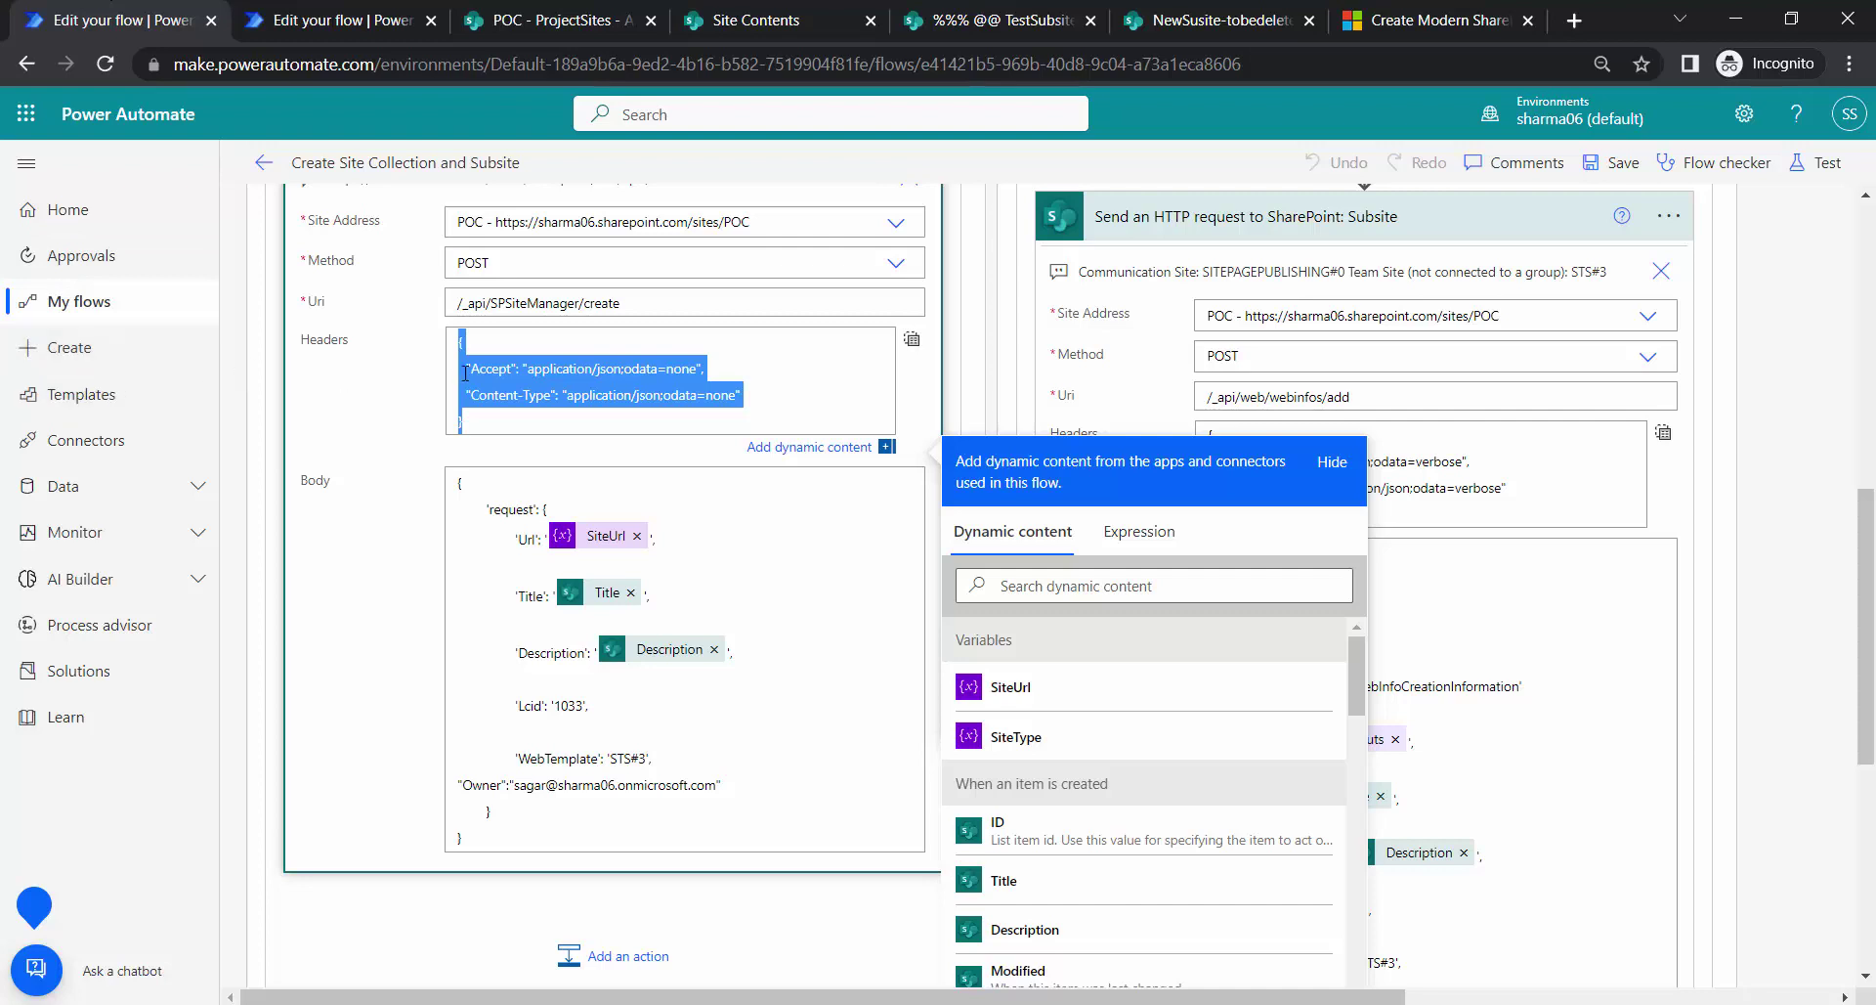
{"action": "scroll", "coordinate": [796, 362], "scroll_direction": "up", "scroll_amount": 1}
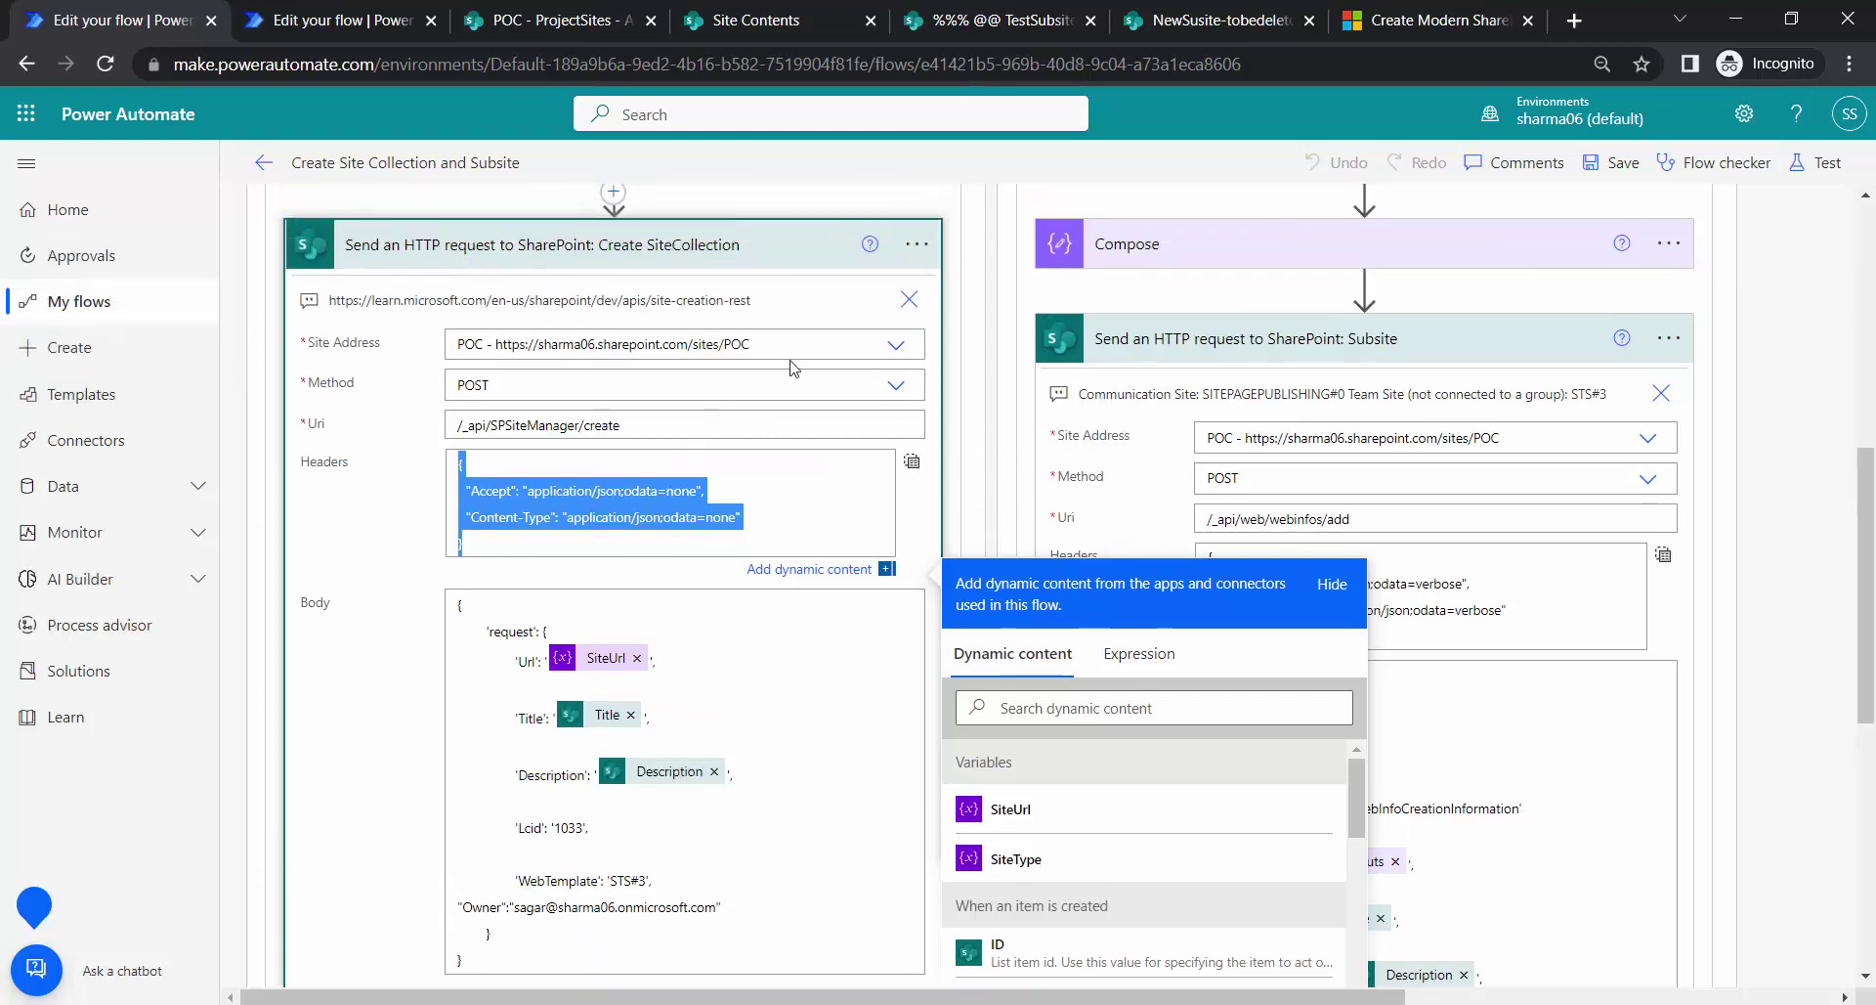
{"action": "scroll", "coordinate": [802, 412], "scroll_direction": "up", "scroll_amount": 1}
{"action": "left_click", "coordinate": [58, 301]}
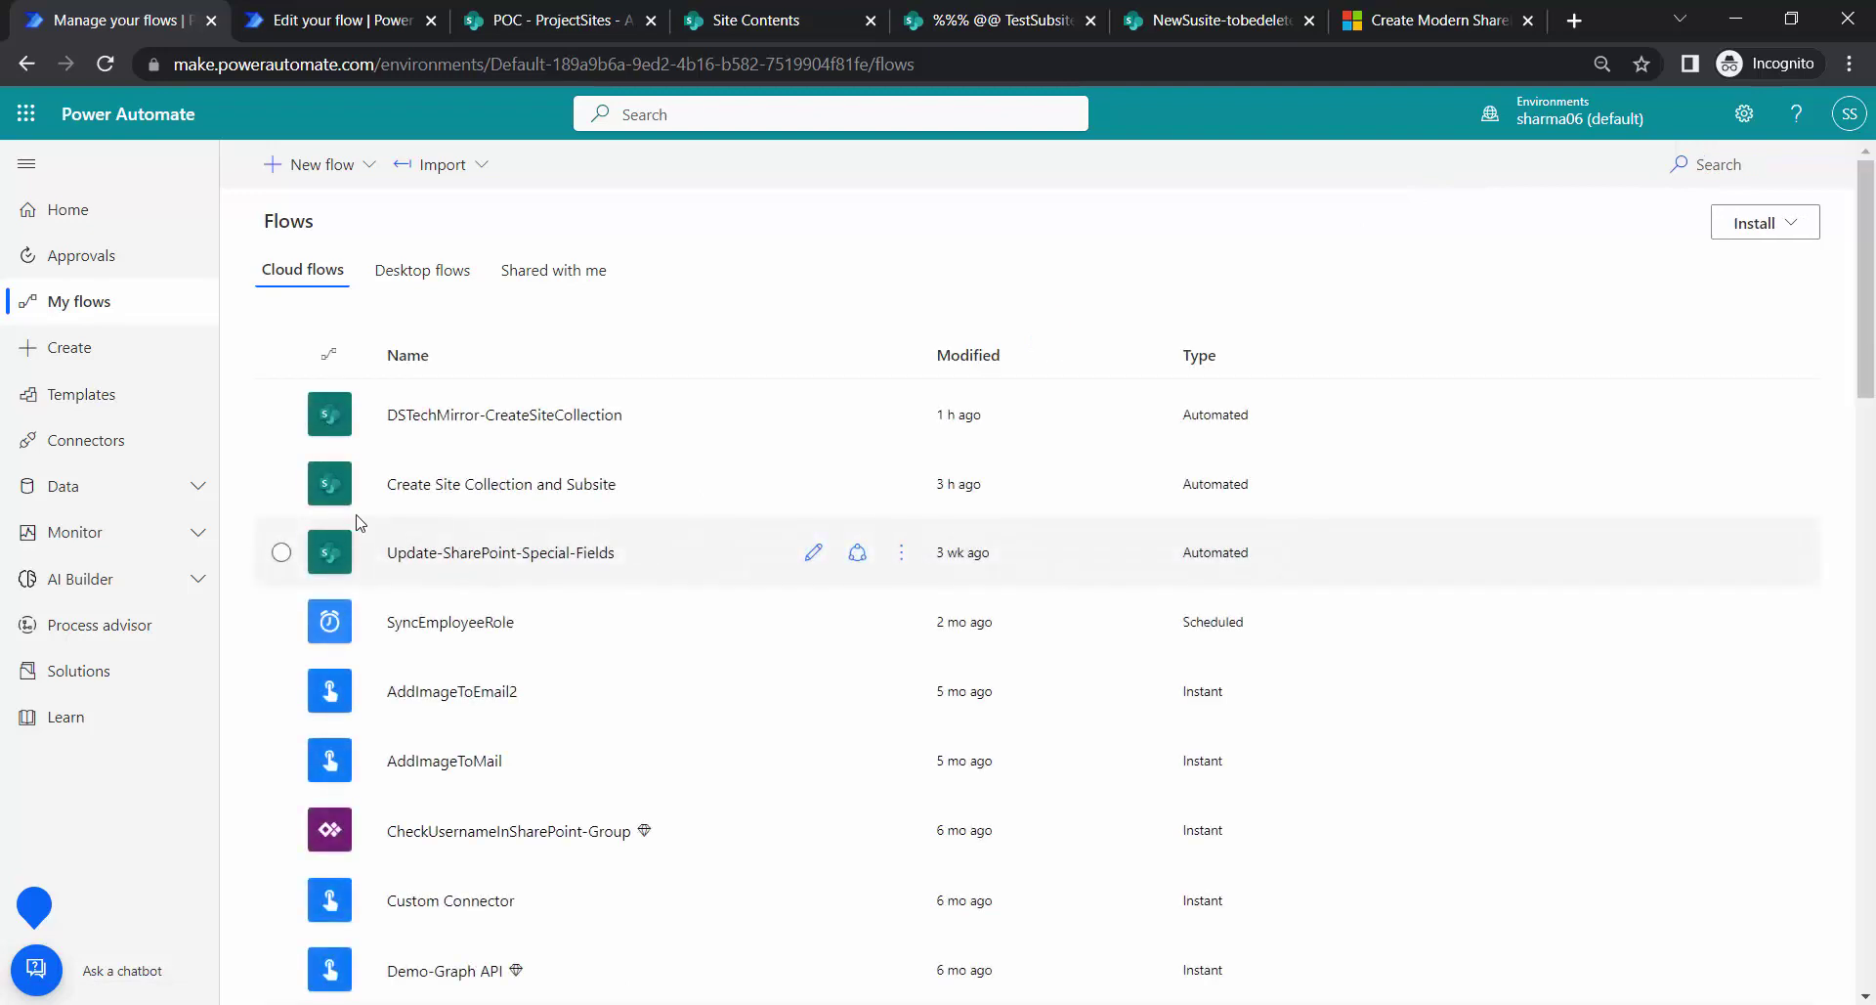
{"action": "left_click", "coordinate": [465, 417]}
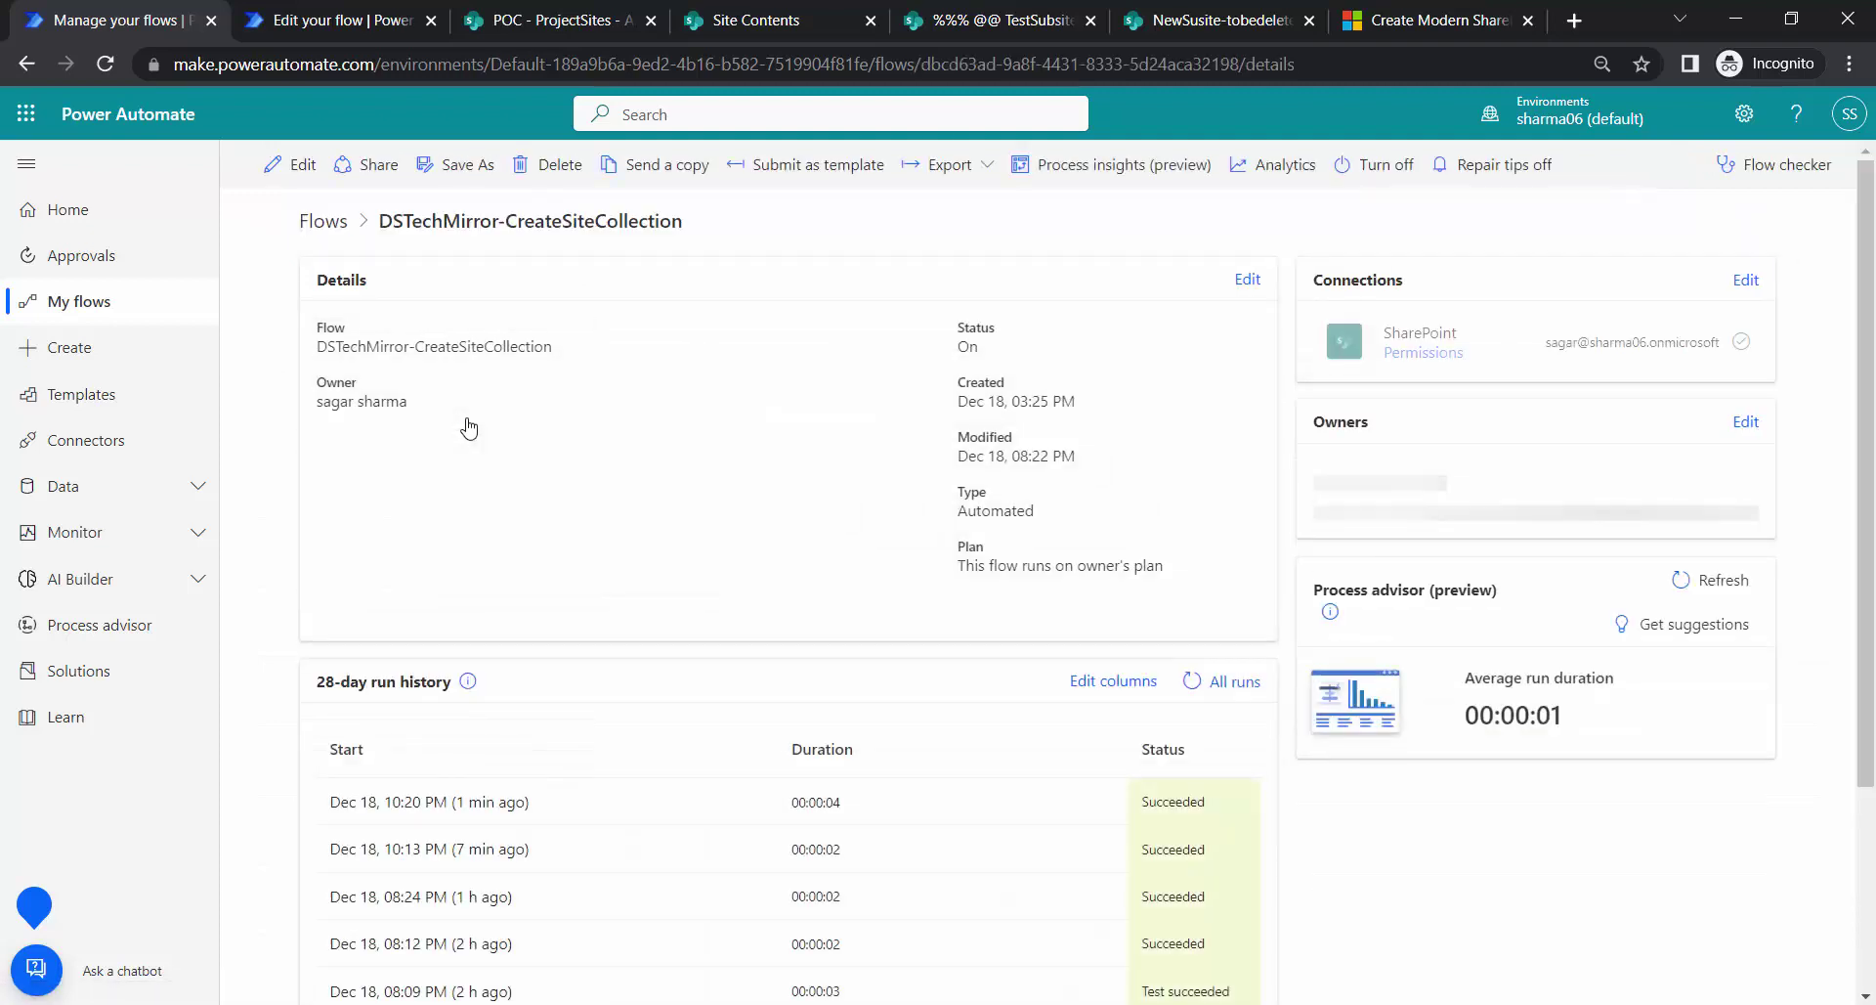
- Open the DSTechMirror-CreateSiteCollection flow for editing and expand its Send an HTTP request to SharePoint action to view the full request
{"action": "left_click", "coordinate": [275, 172]}
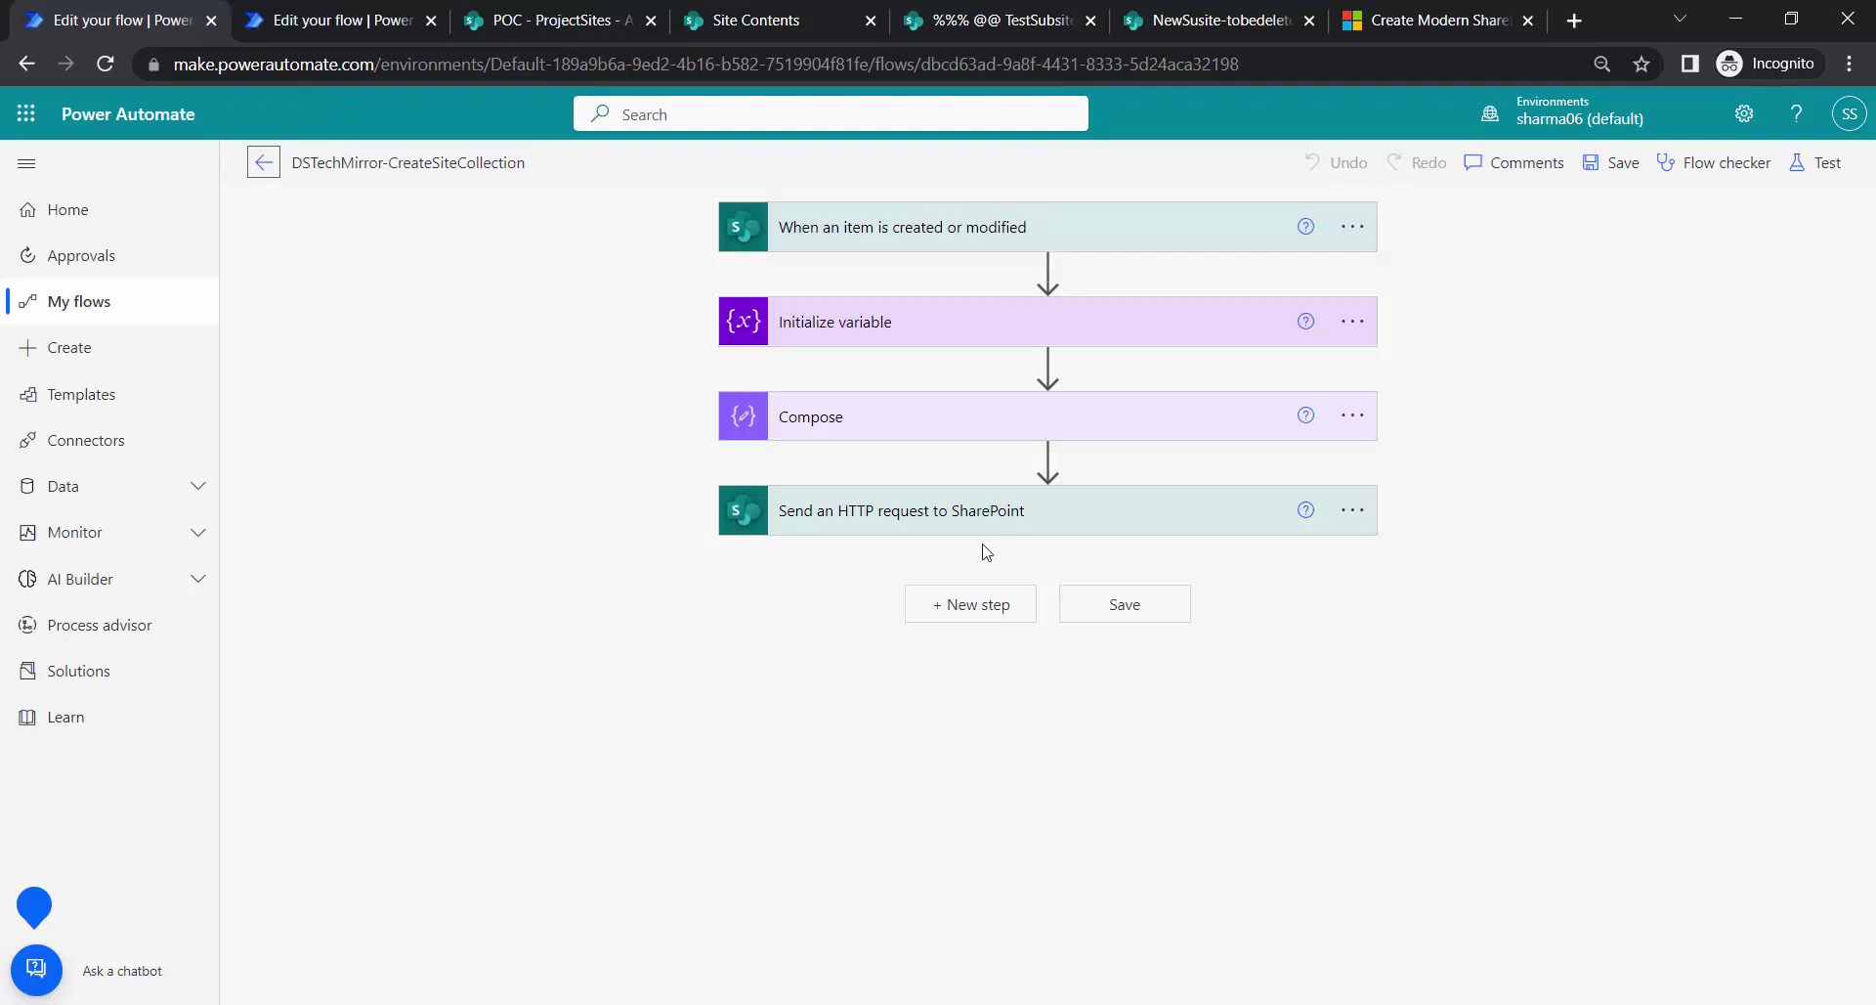
{"action": "left_click", "coordinate": [897, 516]}
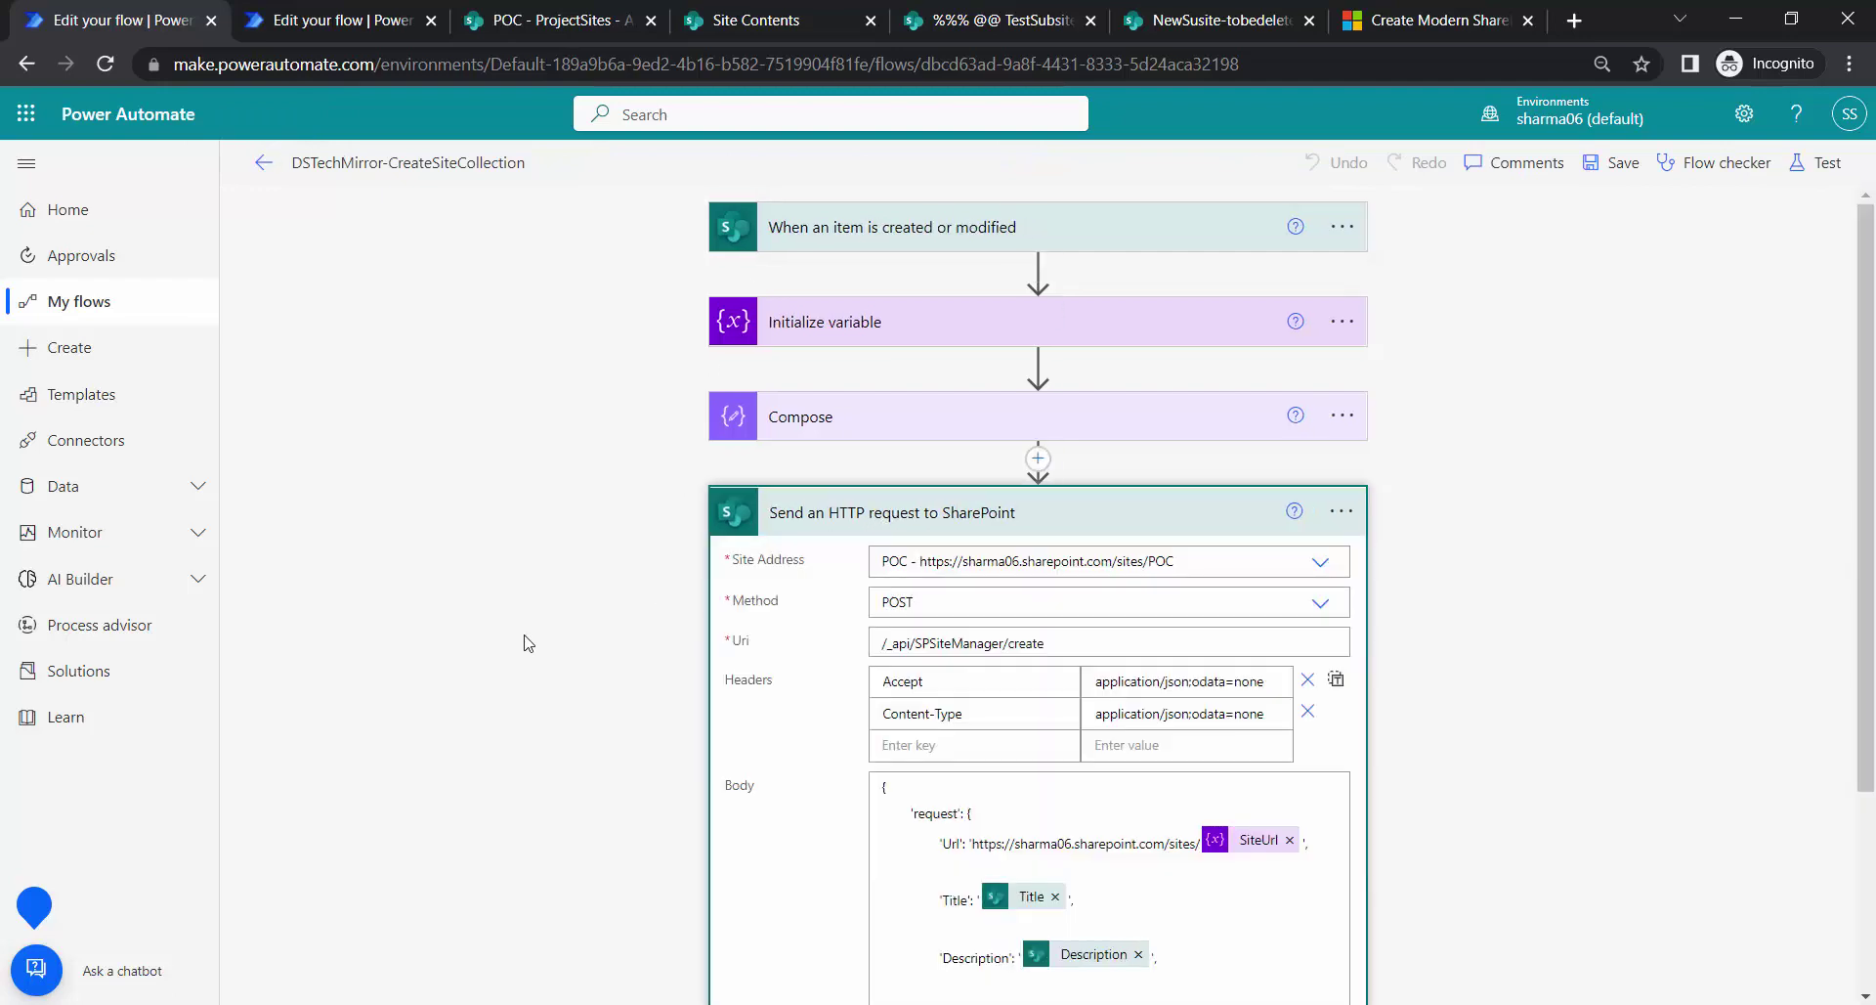
{"action": "scroll", "coordinate": [637, 643], "scroll_direction": "down", "scroll_amount": 3}
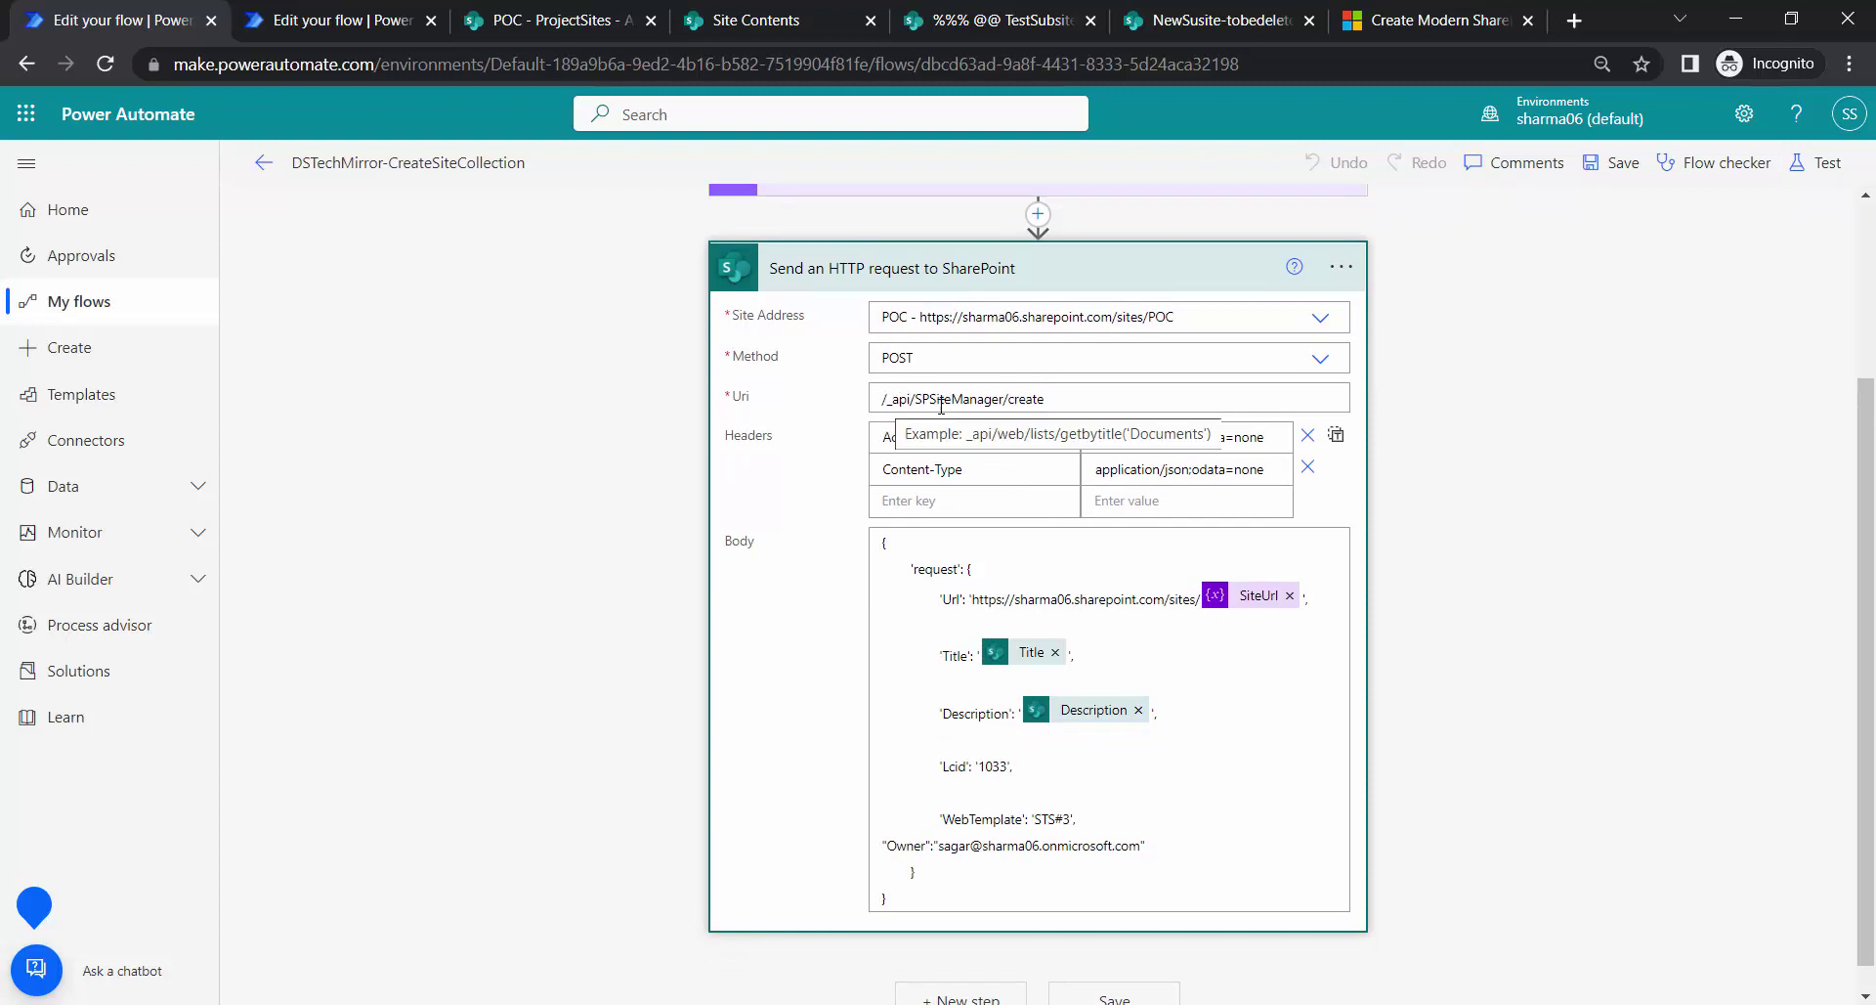
- Compare the HTTP request bodies of the DSTechMirror-CreateSubsite and DSTechMirror-CreateSiteCollection flows, highlighting the subsite request's __metadata block
{"action": "left_click", "coordinate": [303, 20]}
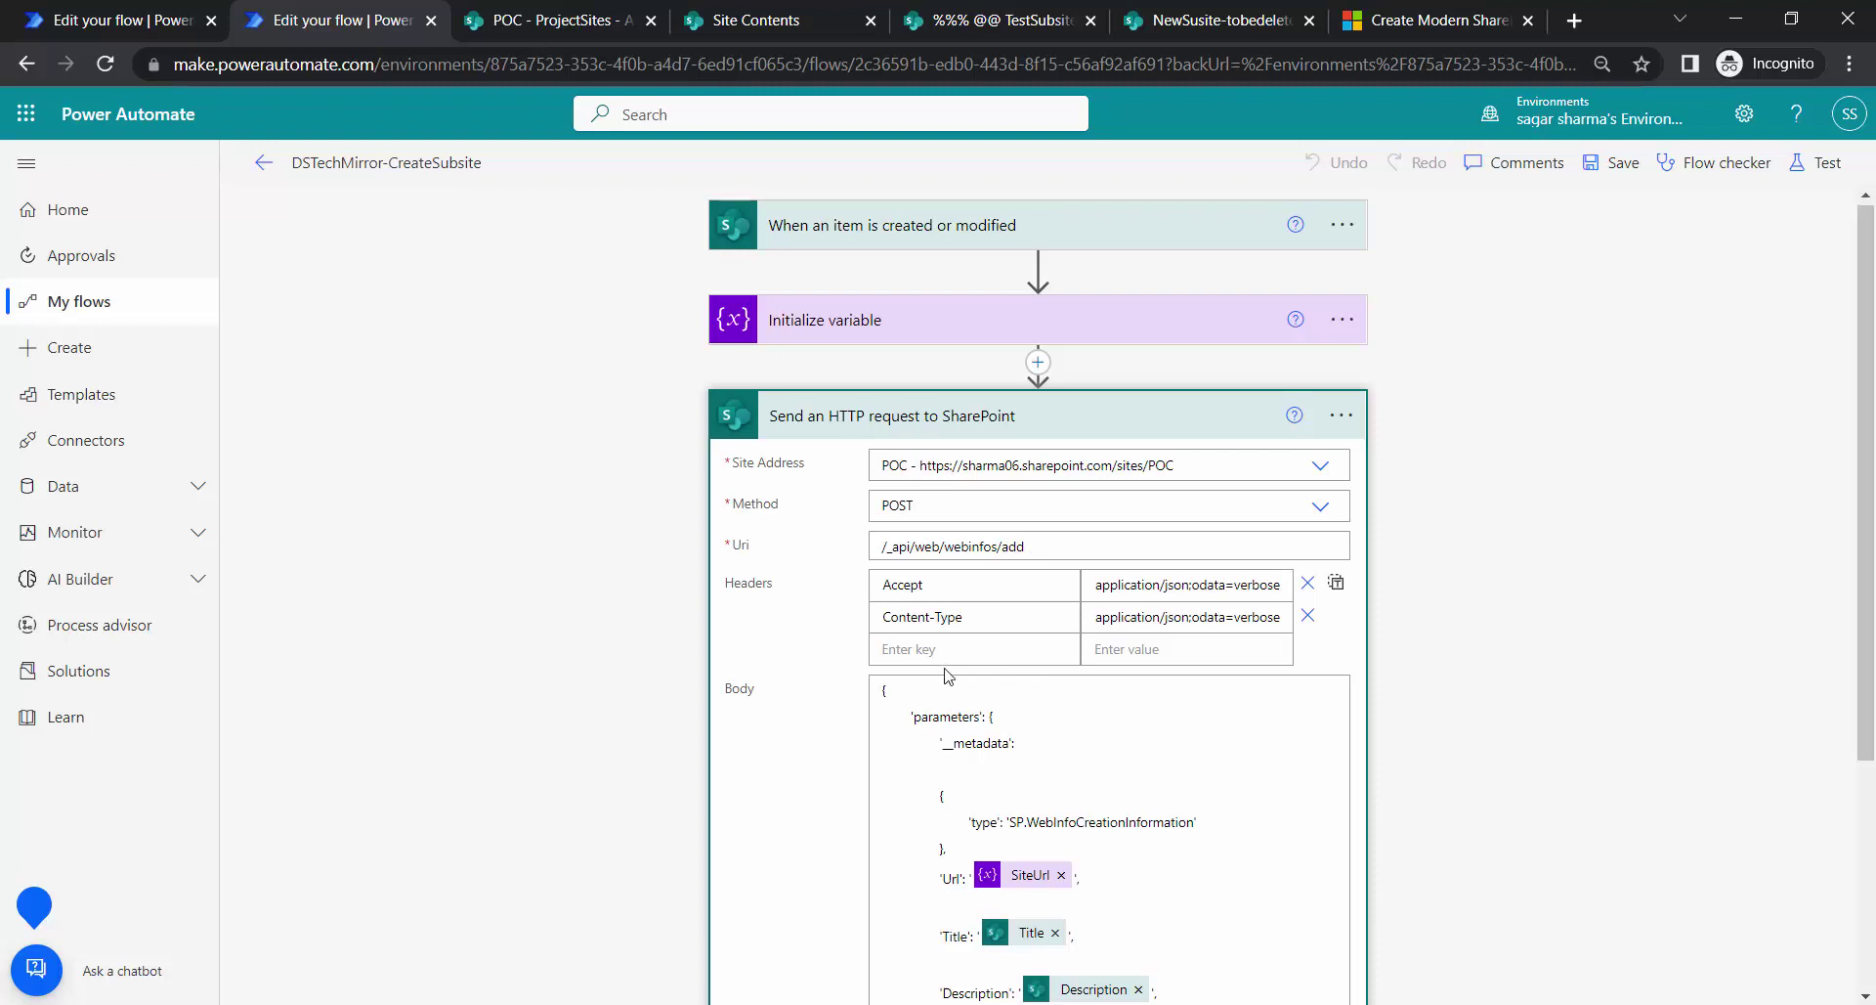
{"action": "scroll", "coordinate": [926, 647], "scroll_direction": "down", "scroll_amount": 3}
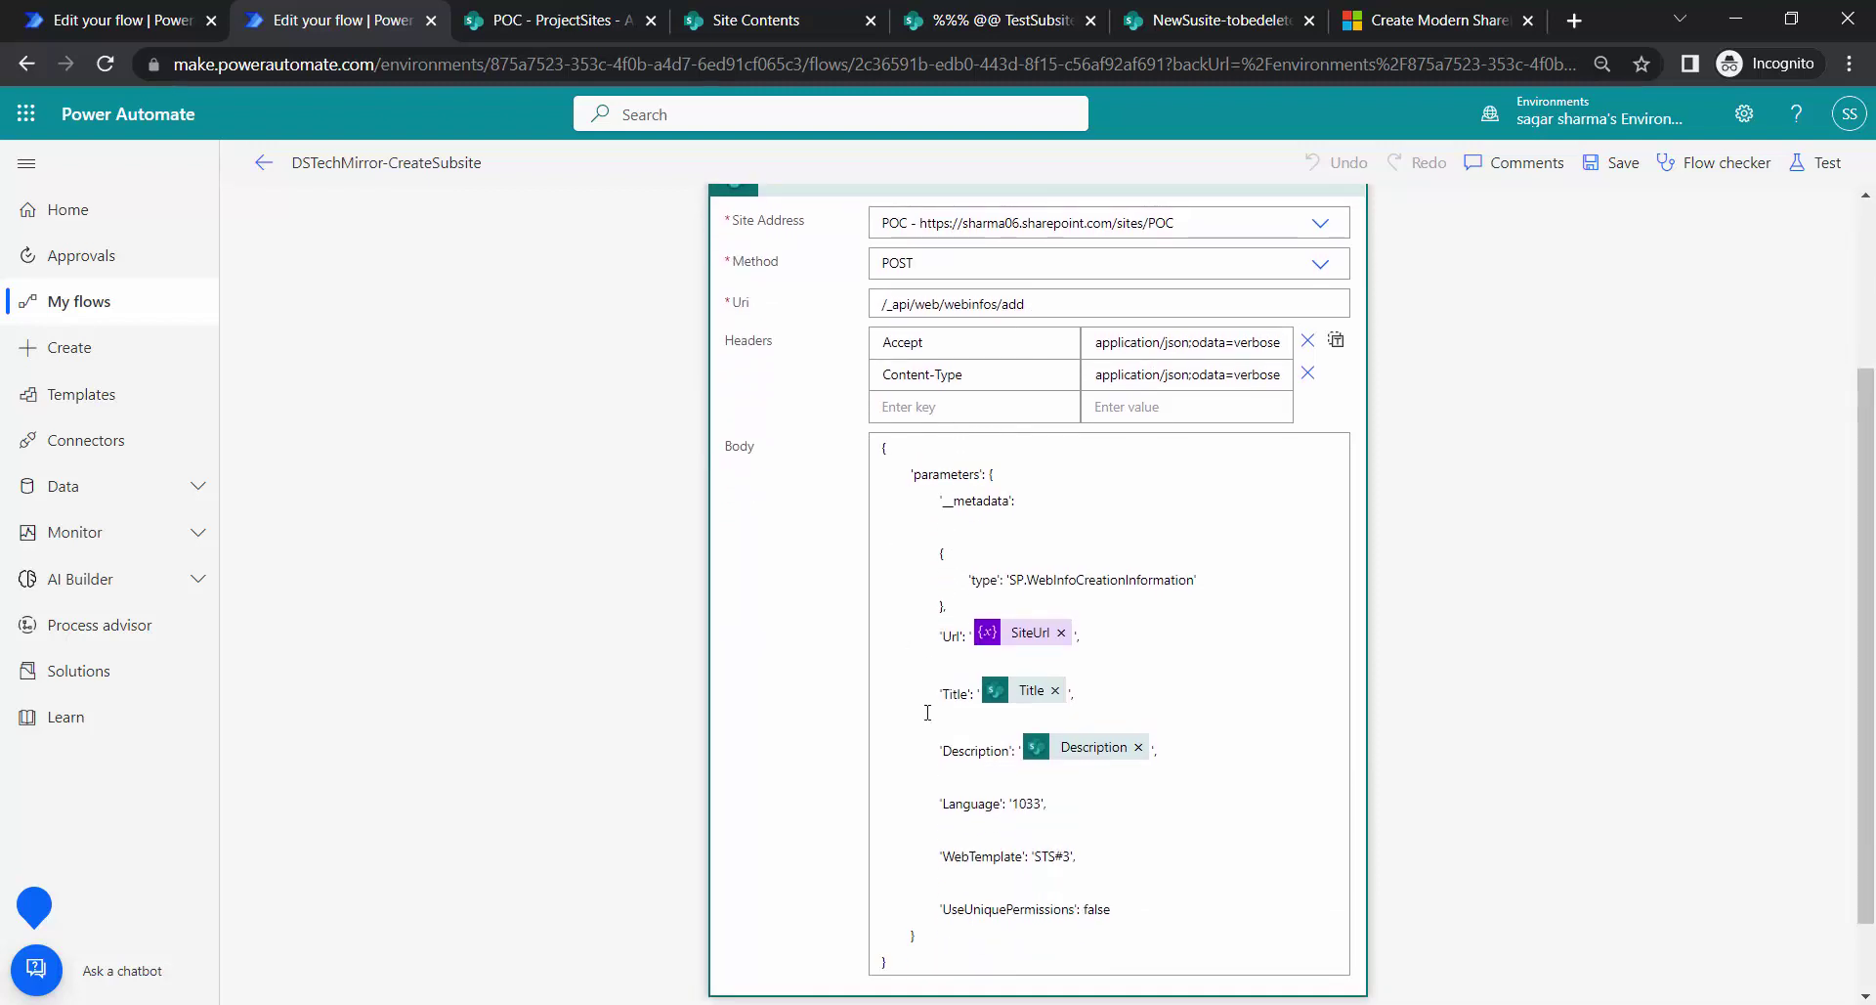
{"action": "left_click", "coordinate": [133, 14]}
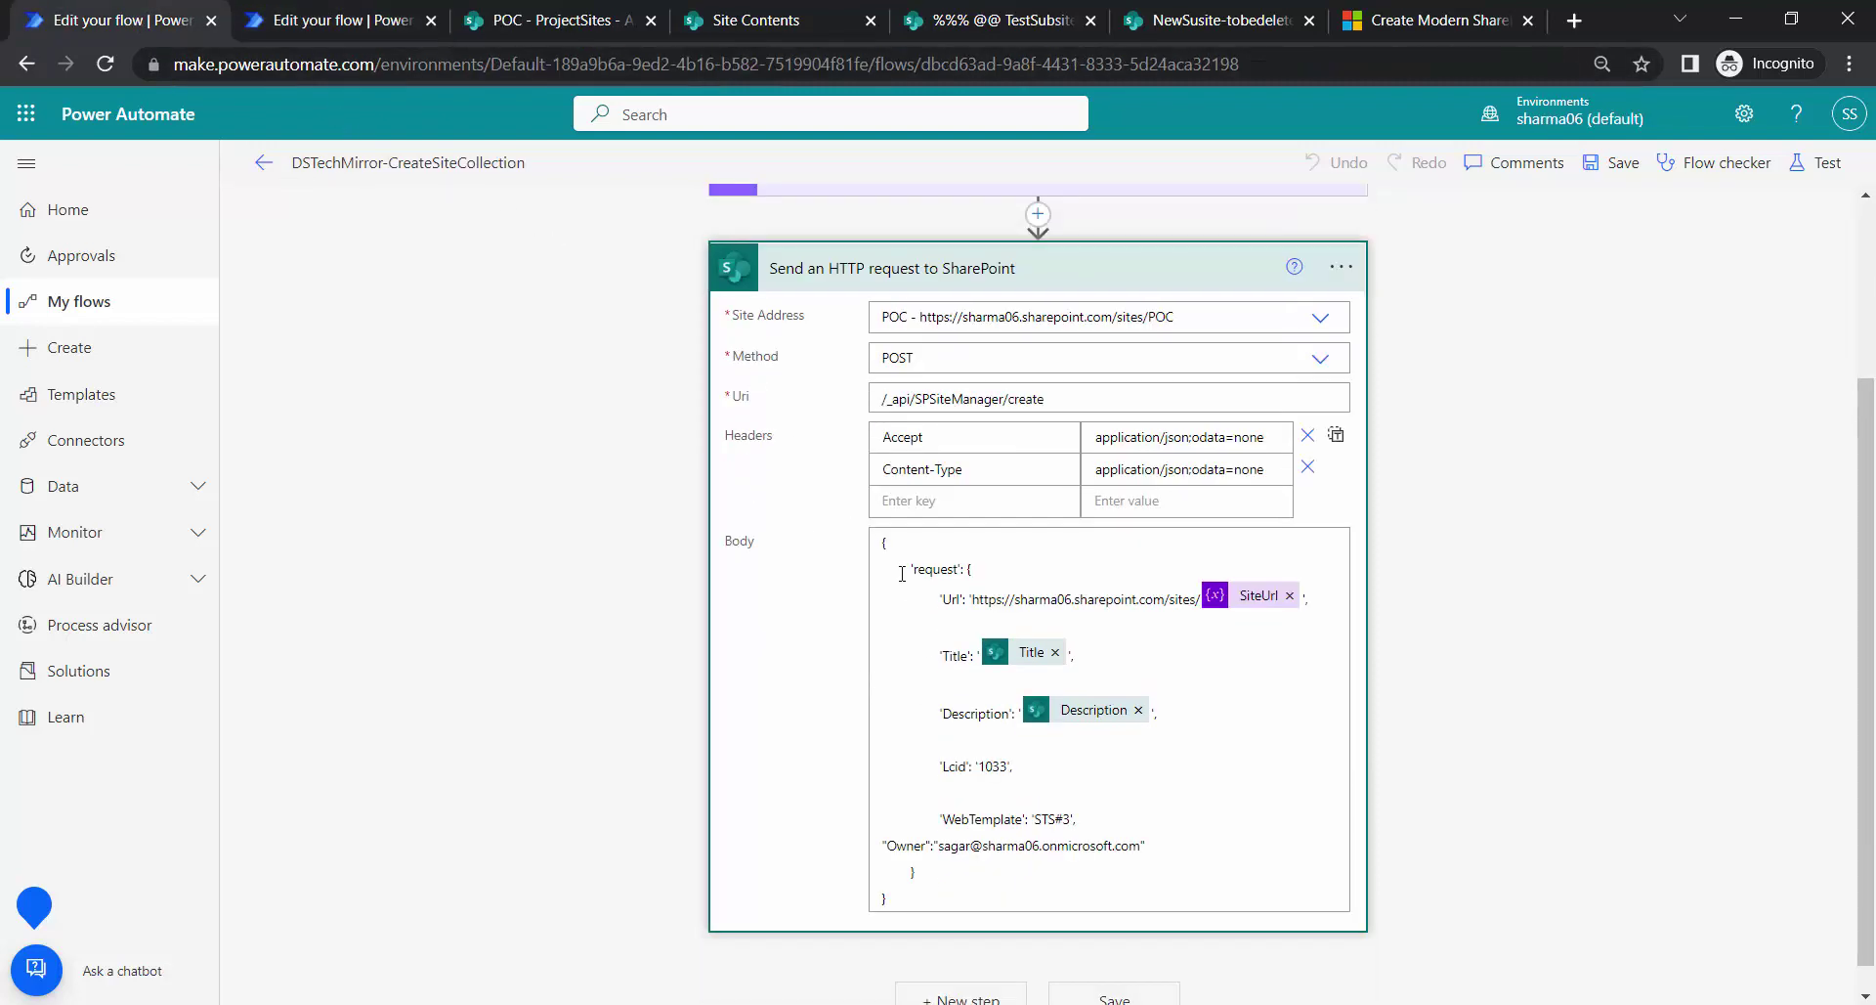
{"action": "left_click_drag", "start_coordinate": [901, 558], "coordinate": [972, 850]}
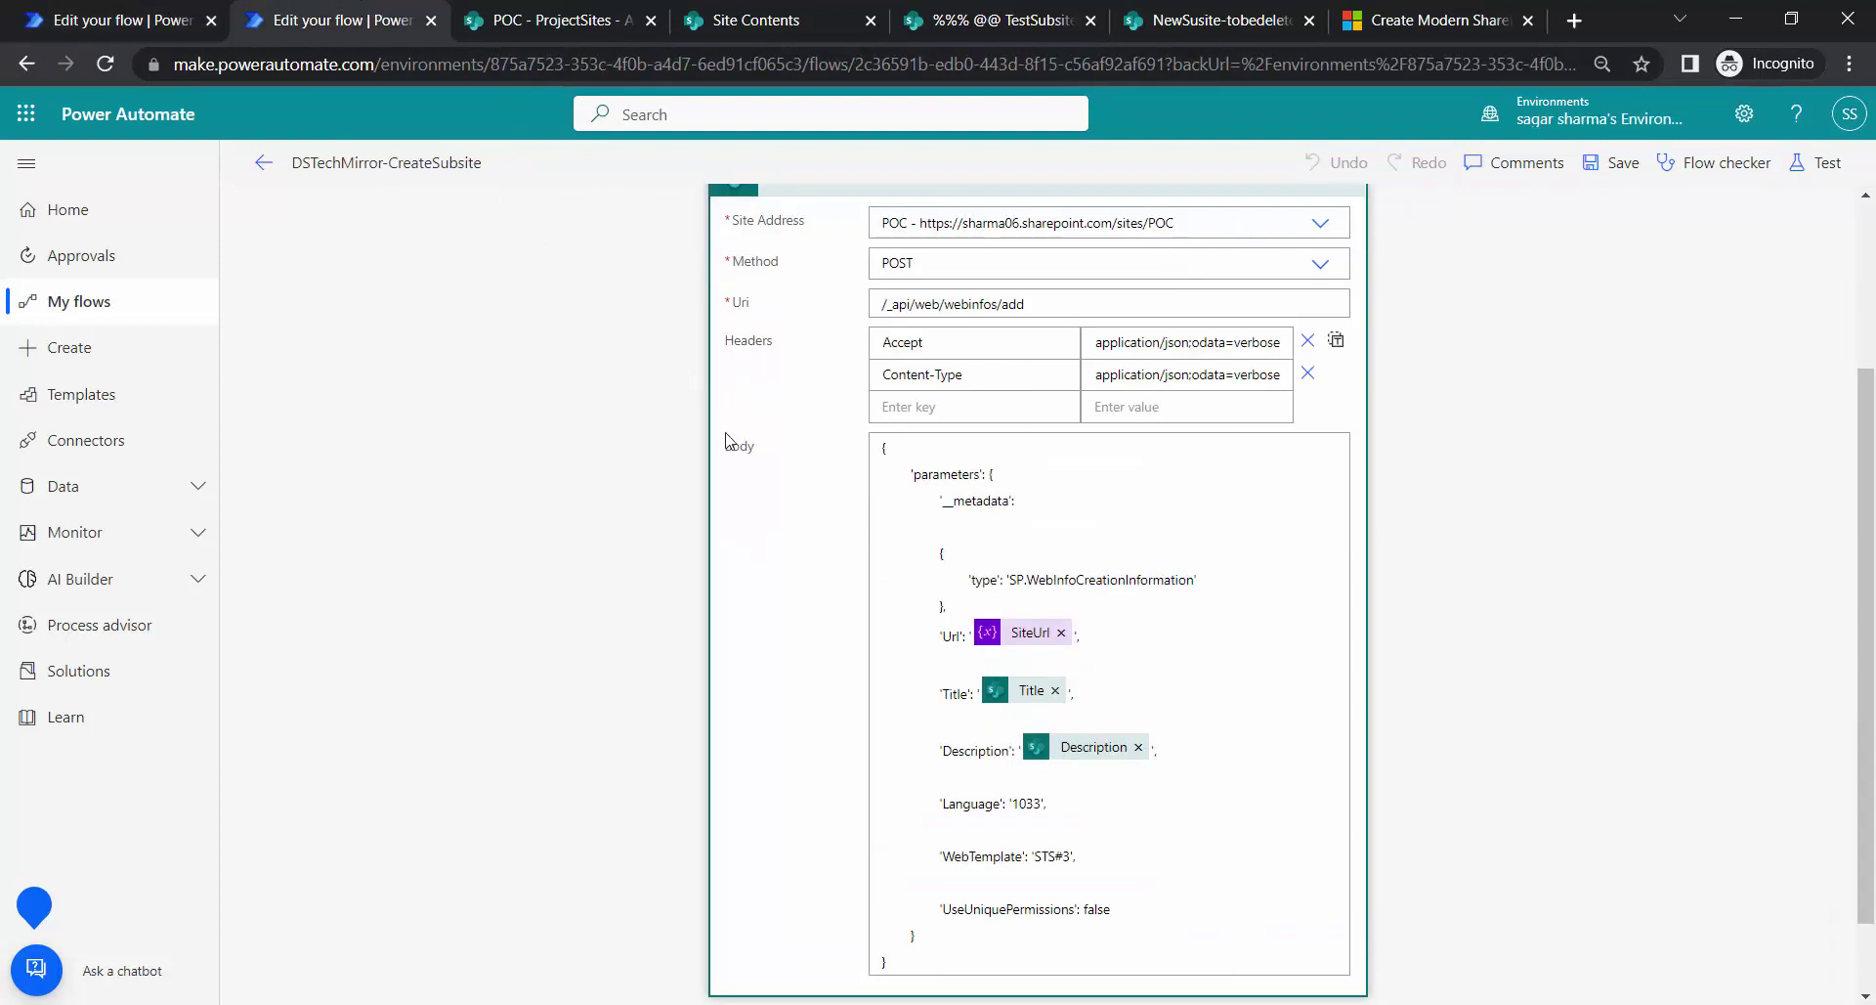
{"action": "left_click_drag", "start_coordinate": [928, 493], "coordinate": [1071, 600]}
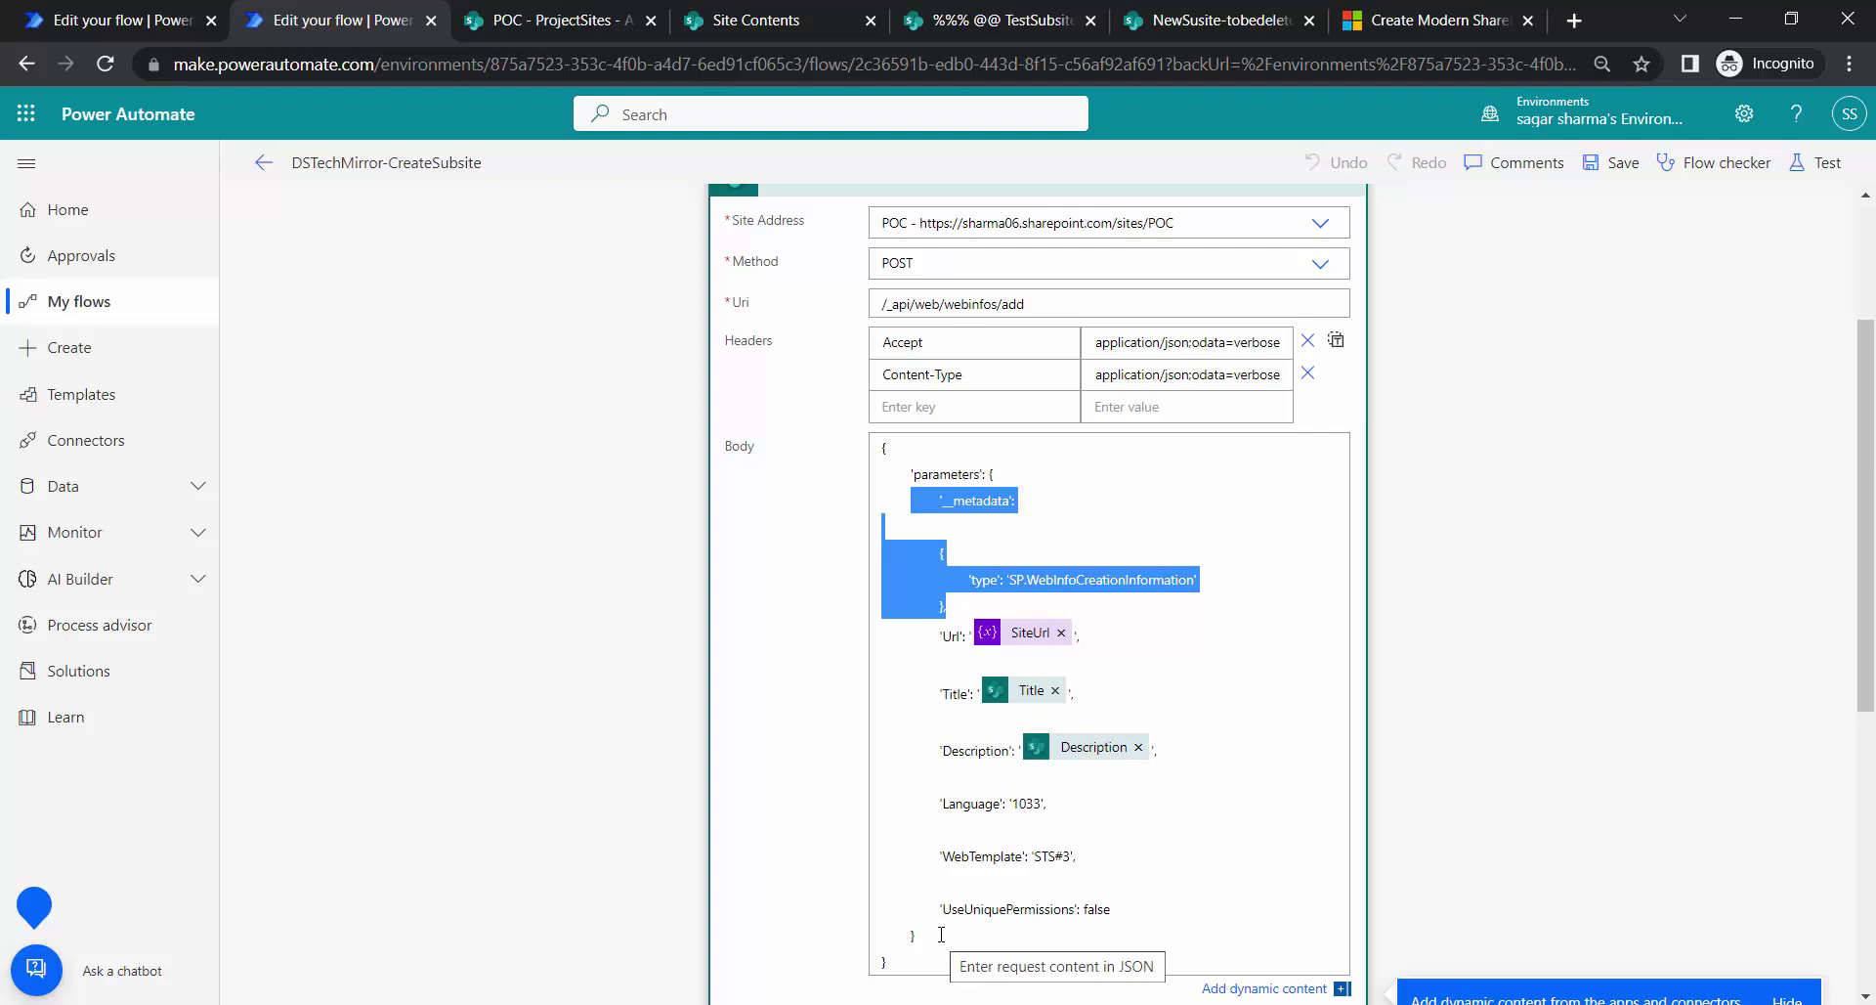
{"action": "left_click", "coordinate": [1126, 481]}
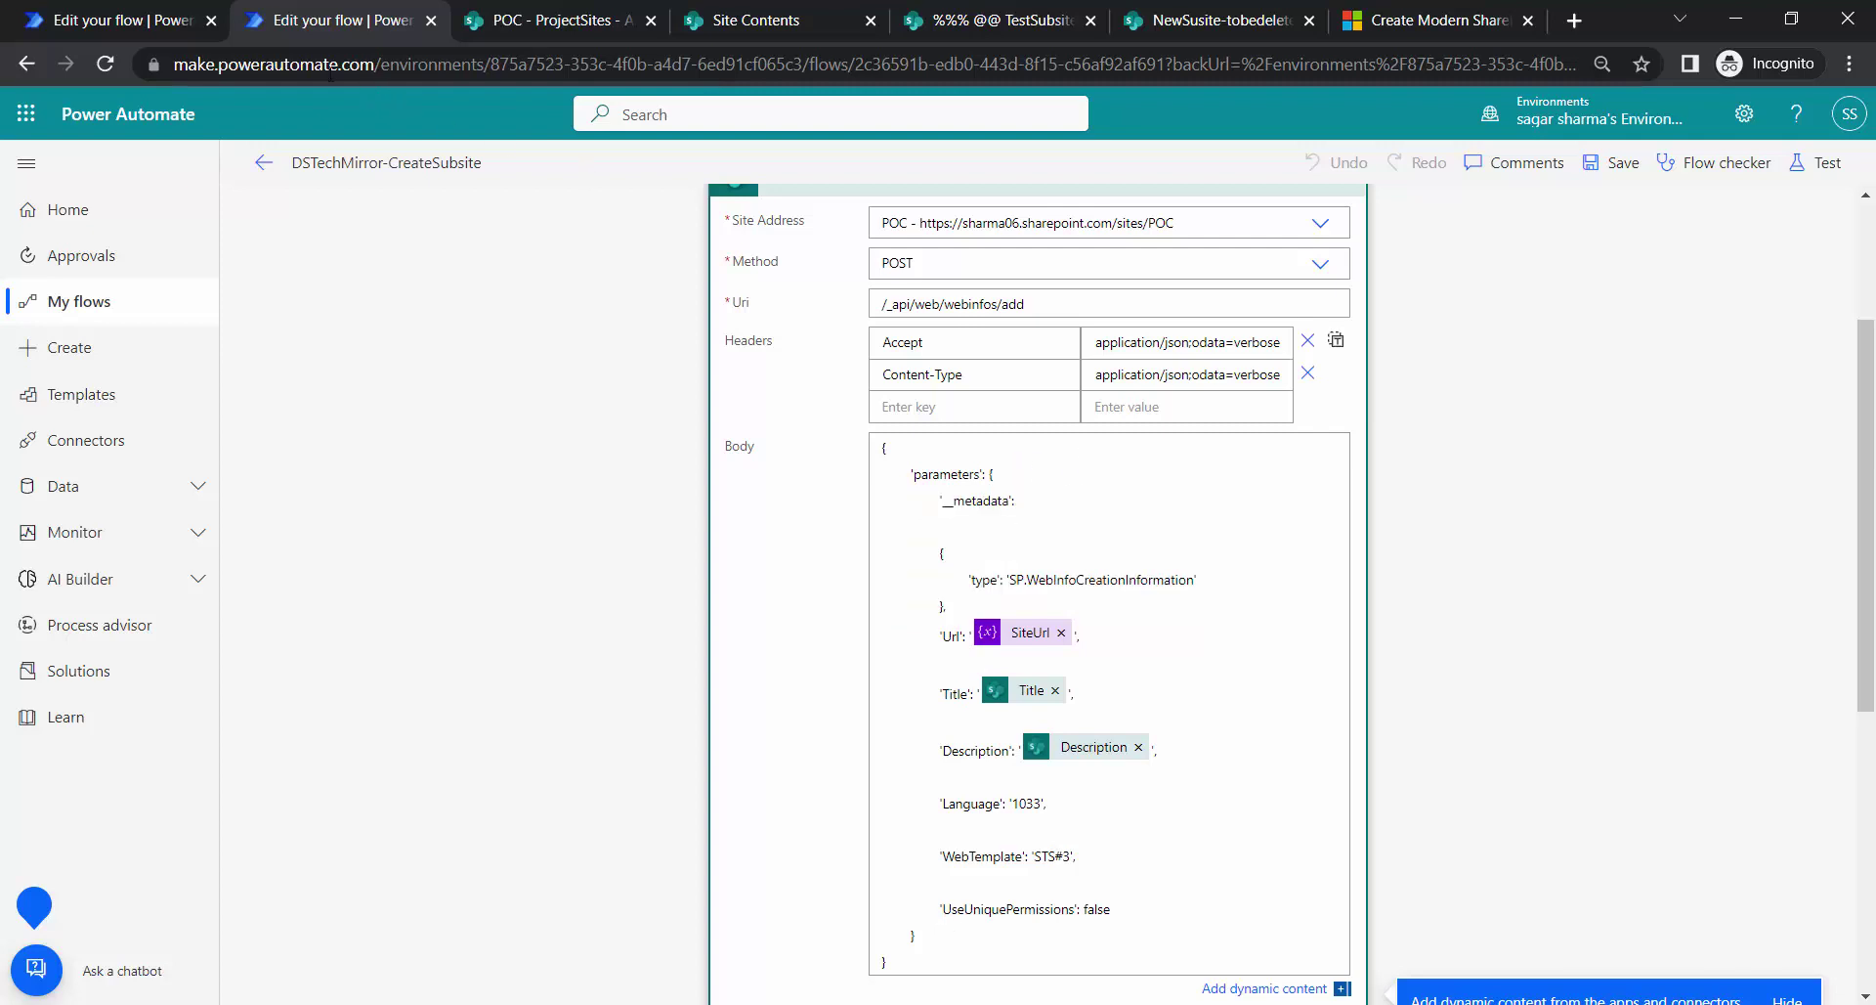
- Recheck the site collection request body, and review the URI, headers and body of the DSTechMirror-CreateSubsite flow's HTTP request
{"action": "left_click", "coordinate": [157, 20]}
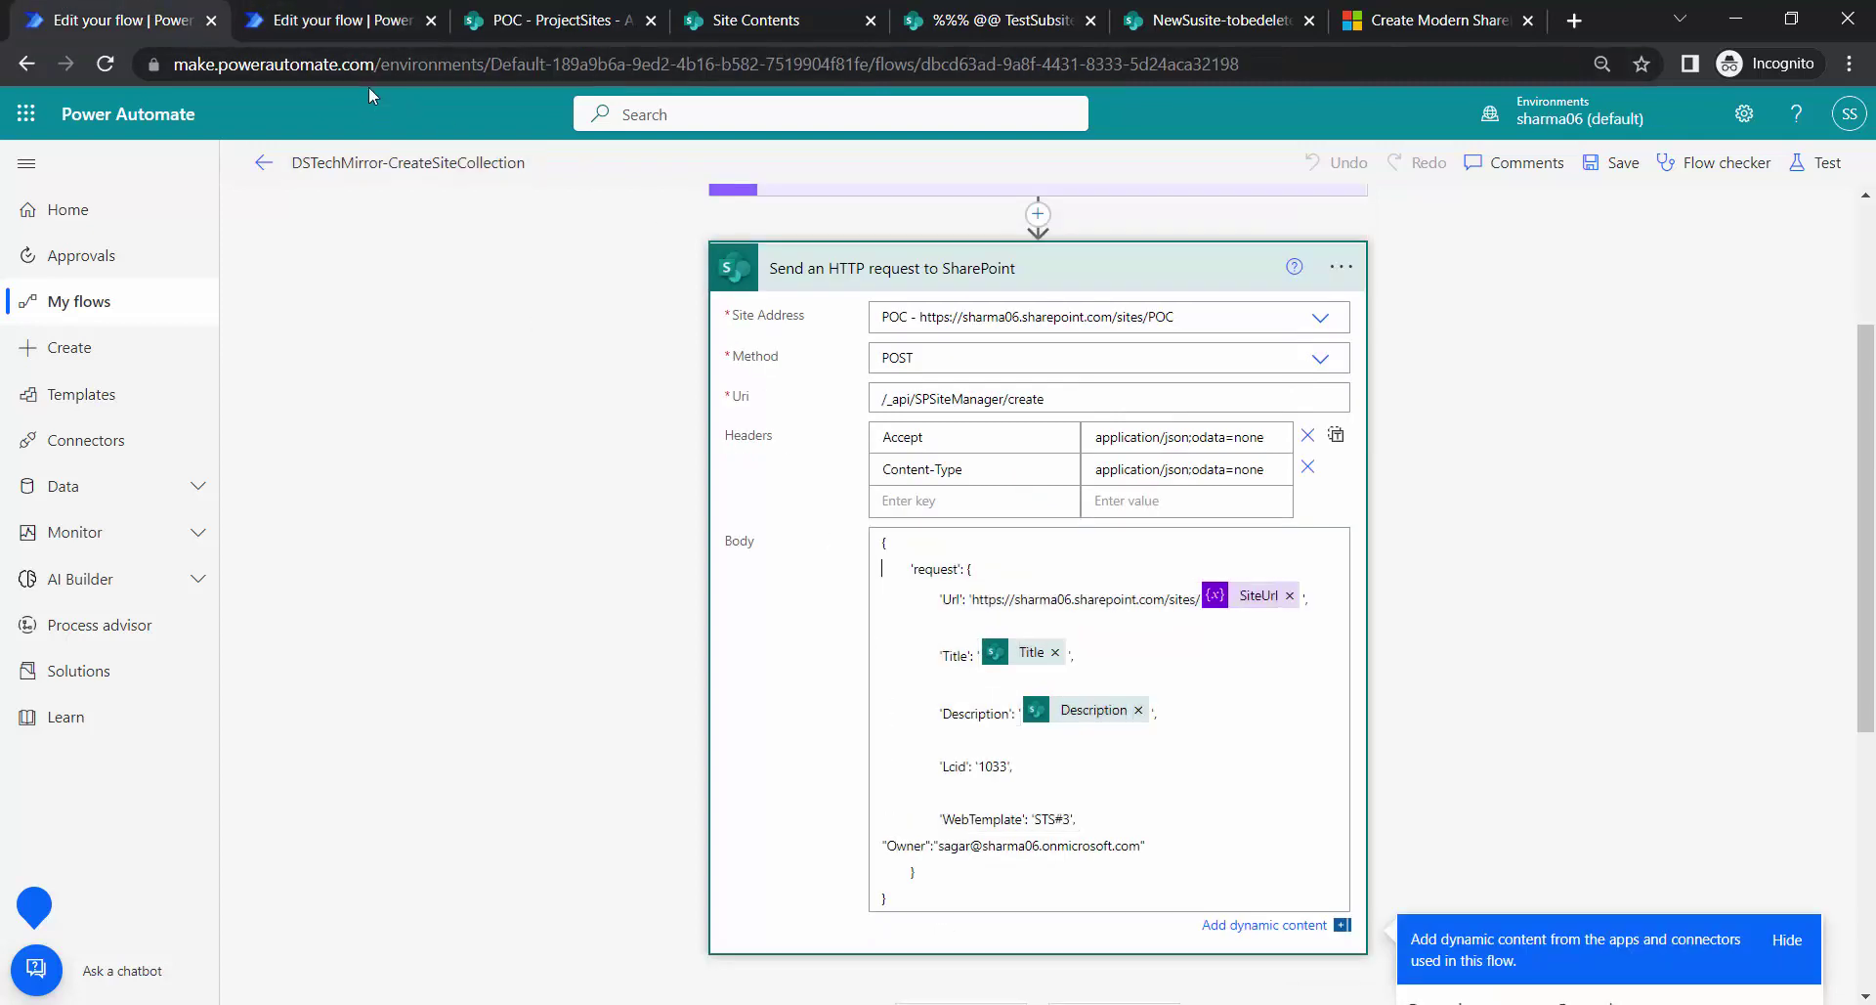
{"action": "left_click", "coordinate": [370, 19]}
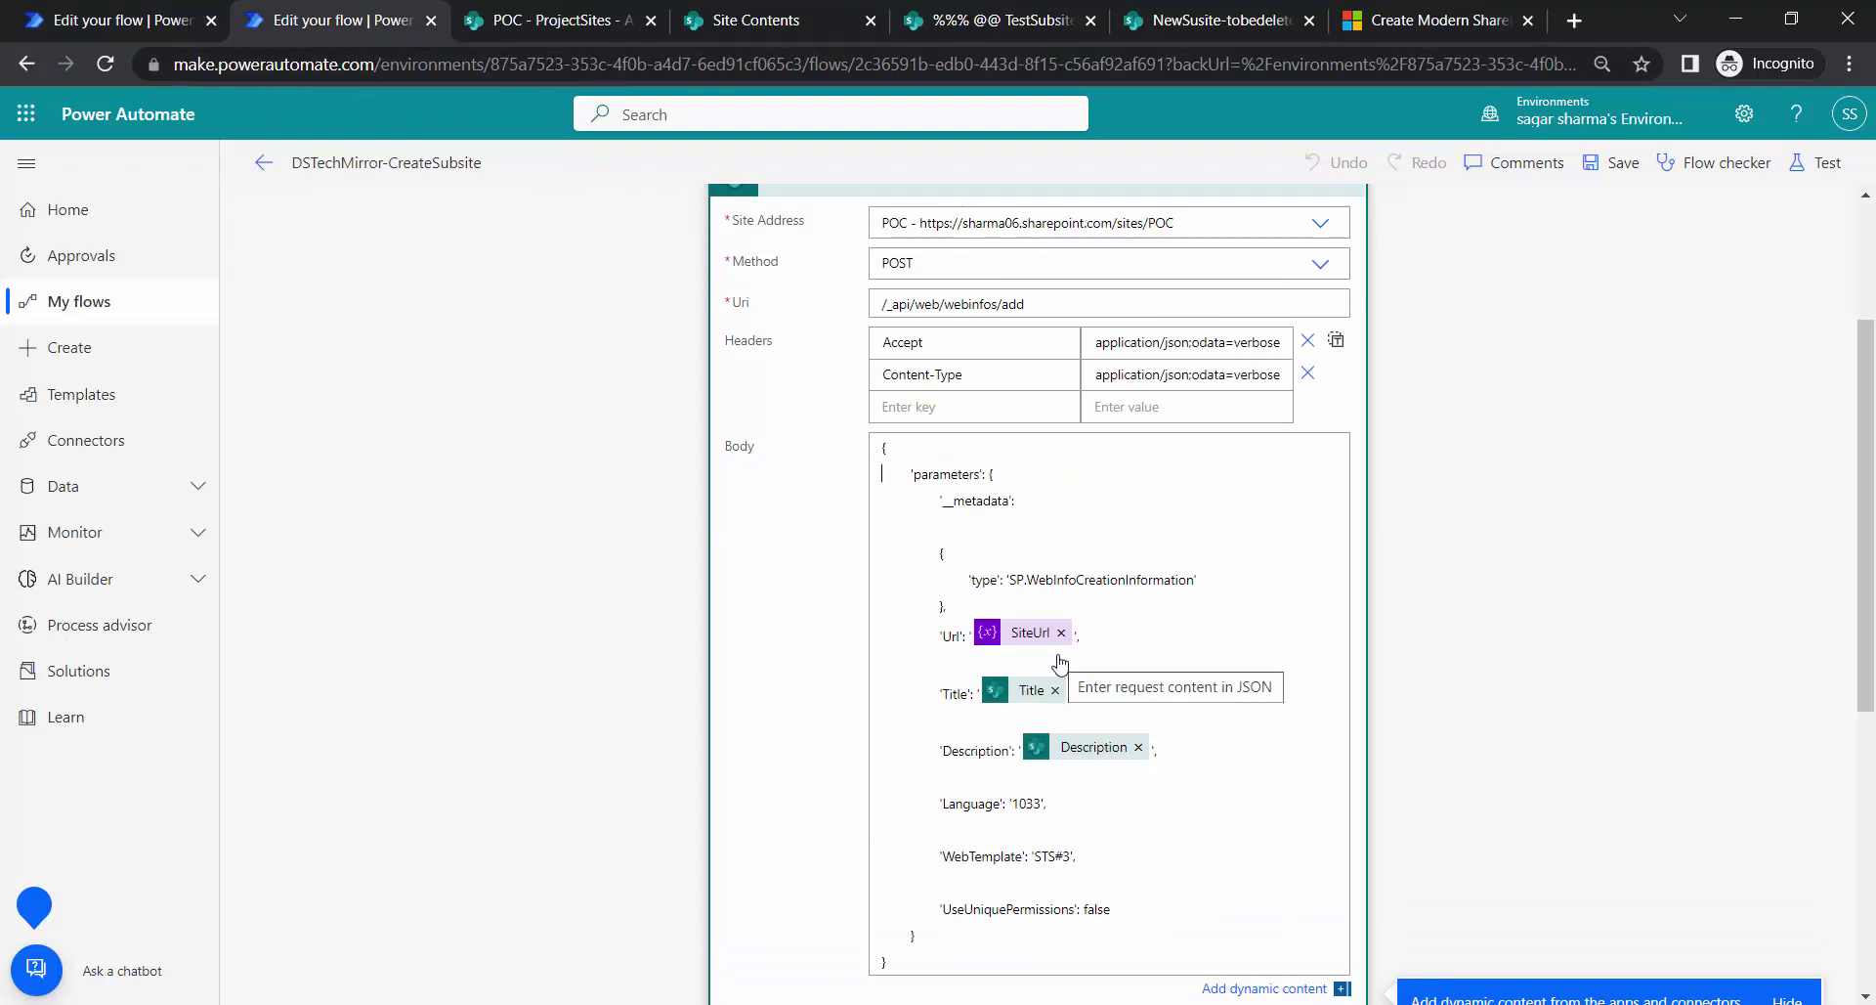
{"action": "scroll", "coordinate": [1257, 737], "scroll_direction": "down", "scroll_amount": 3}
{"action": "scroll", "coordinate": [1260, 733], "scroll_direction": "up", "scroll_amount": 5}
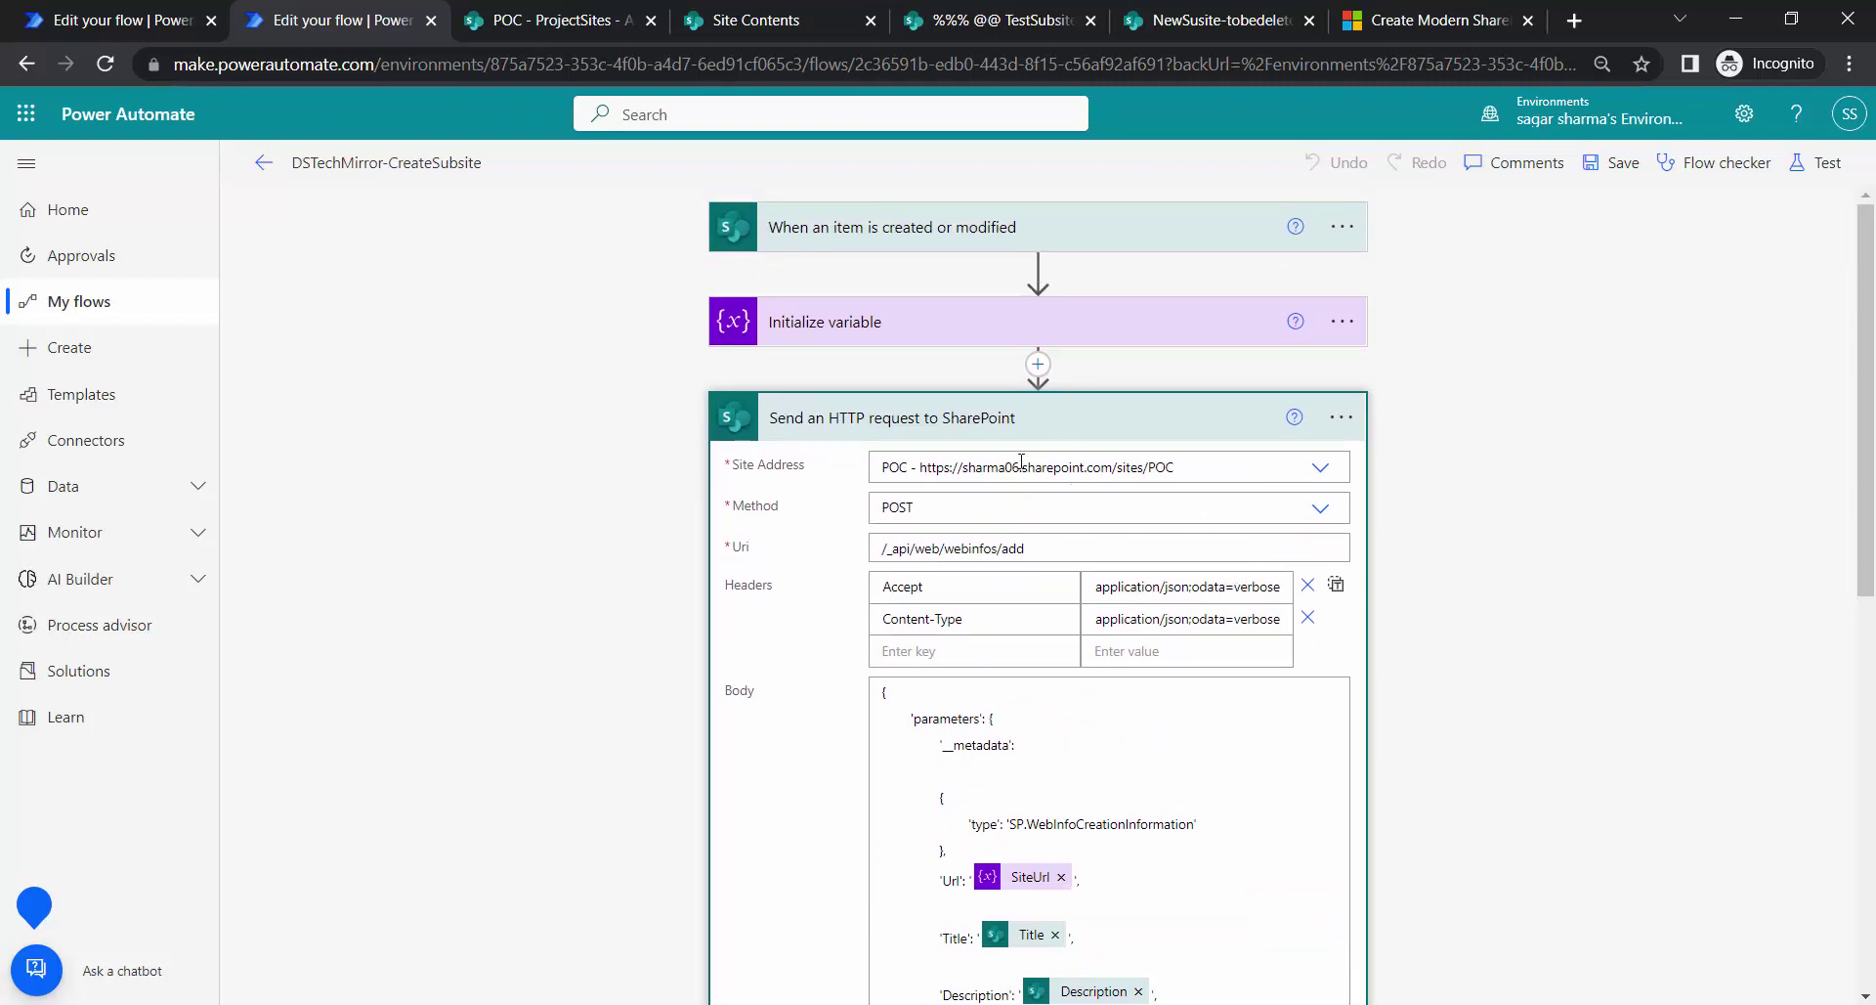
{"action": "scroll", "coordinate": [1266, 600], "scroll_direction": "down", "scroll_amount": 1}
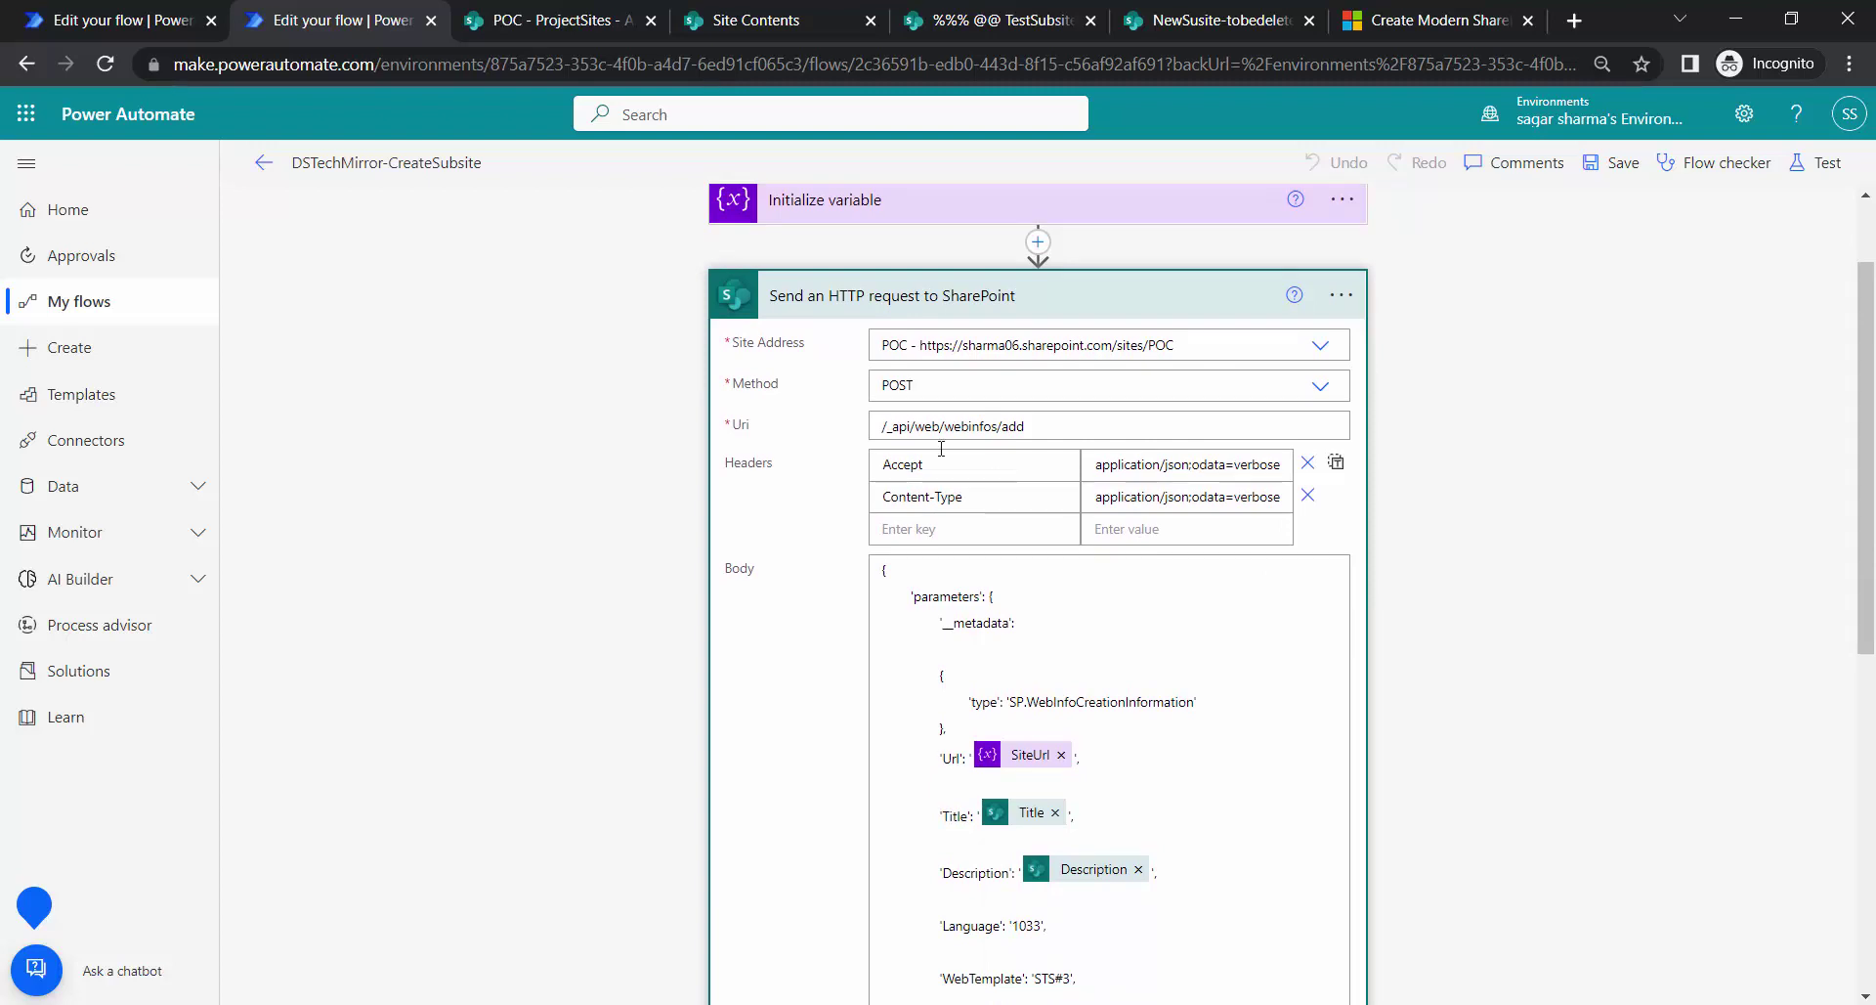